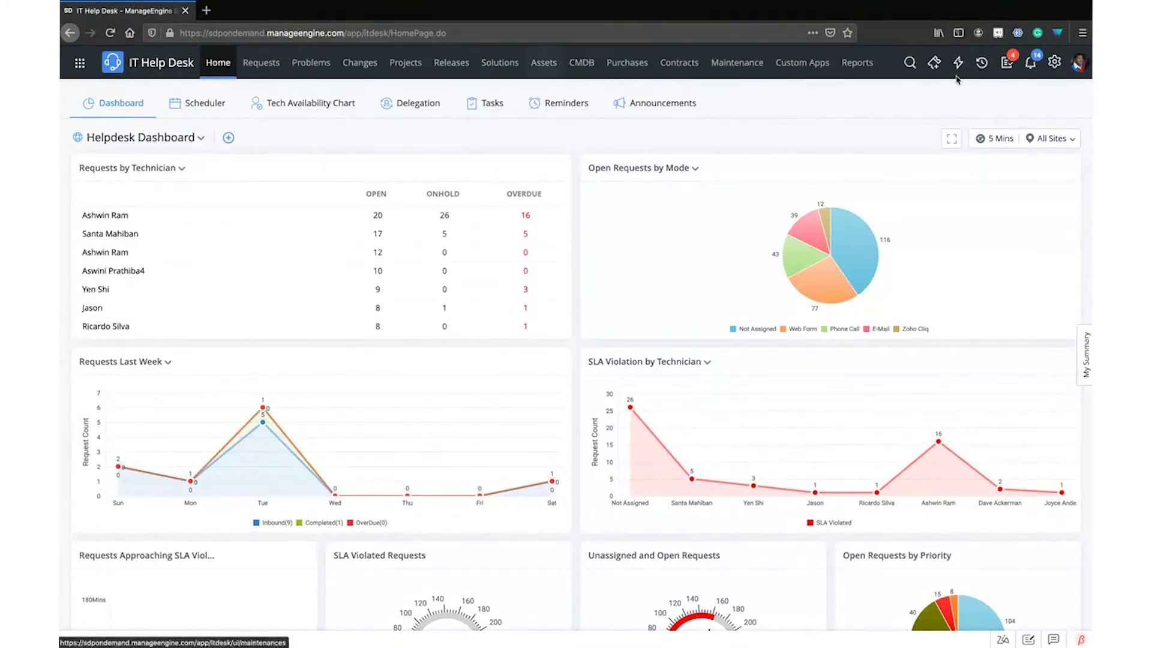
Choose the labelled Sidebar navigation layout, then expand More to list Purchases, Contracts and other modules
left_click(1074, 70)
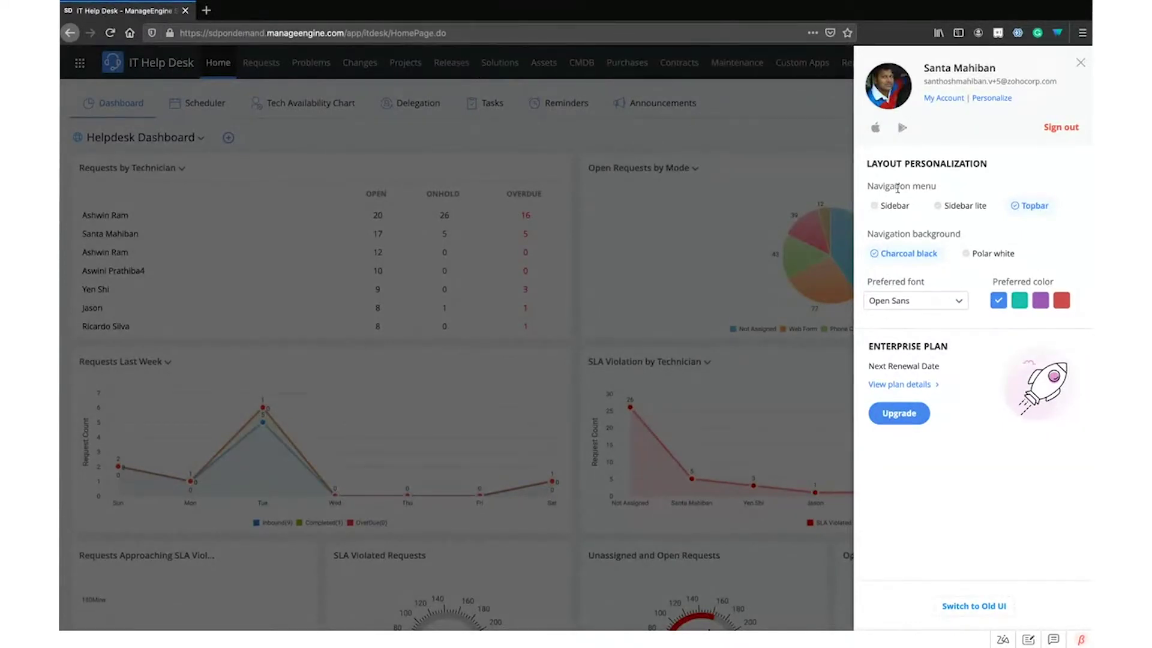
left_click(886, 207)
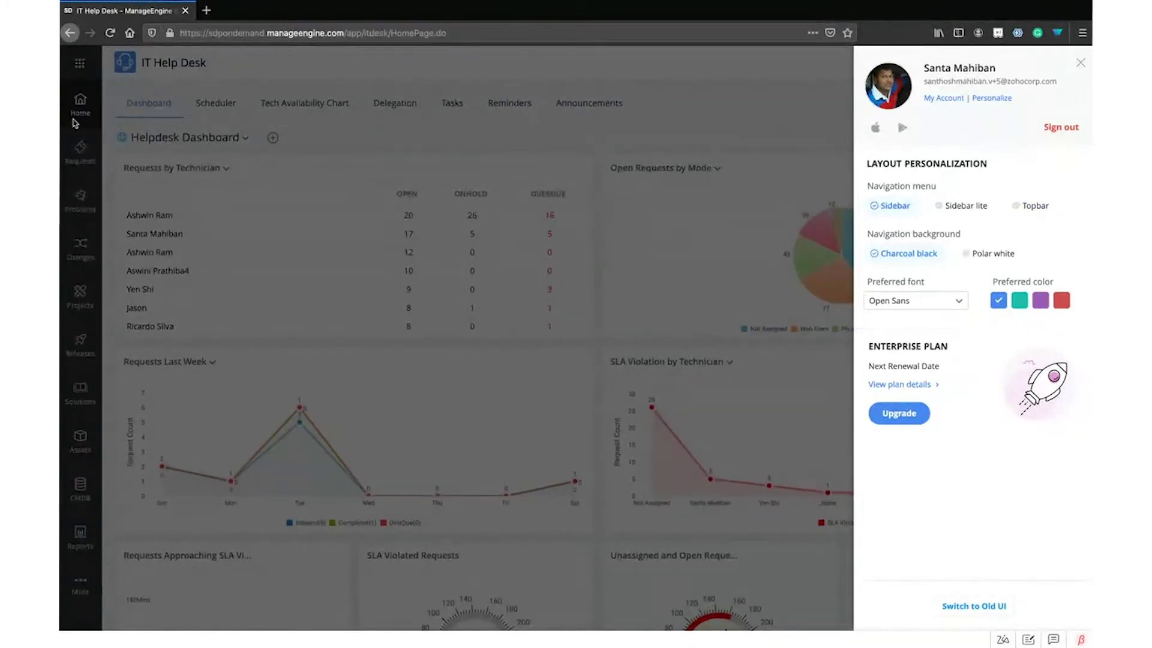
left_click(178, 270)
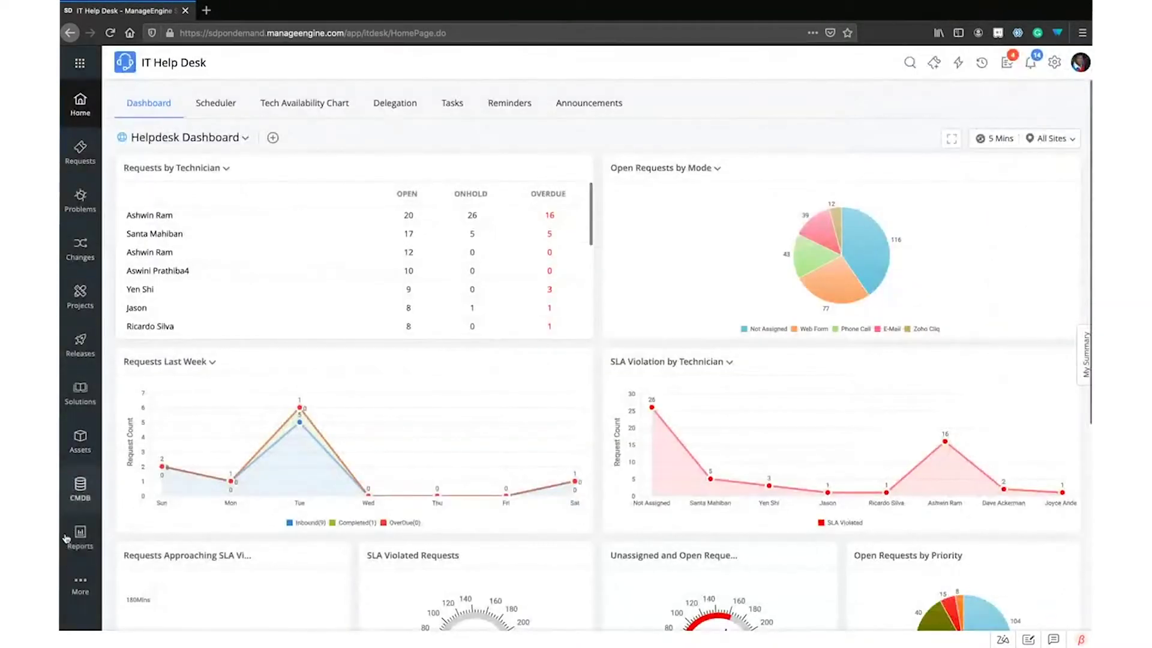
left_click(92, 589)
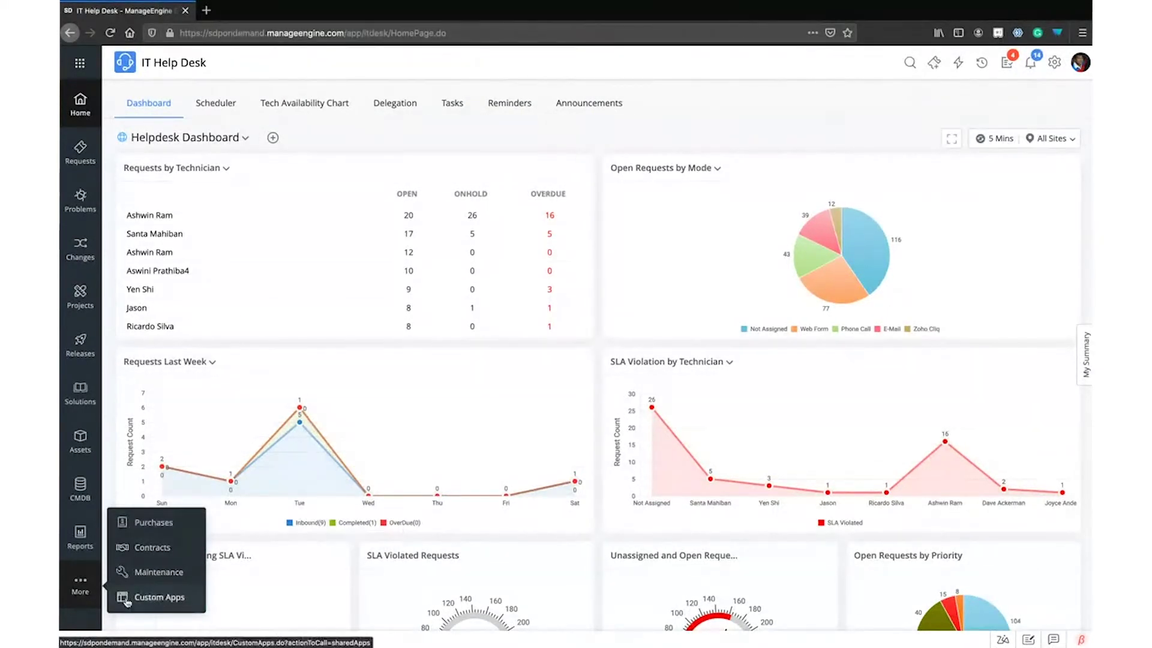
mouse_move(87, 598)
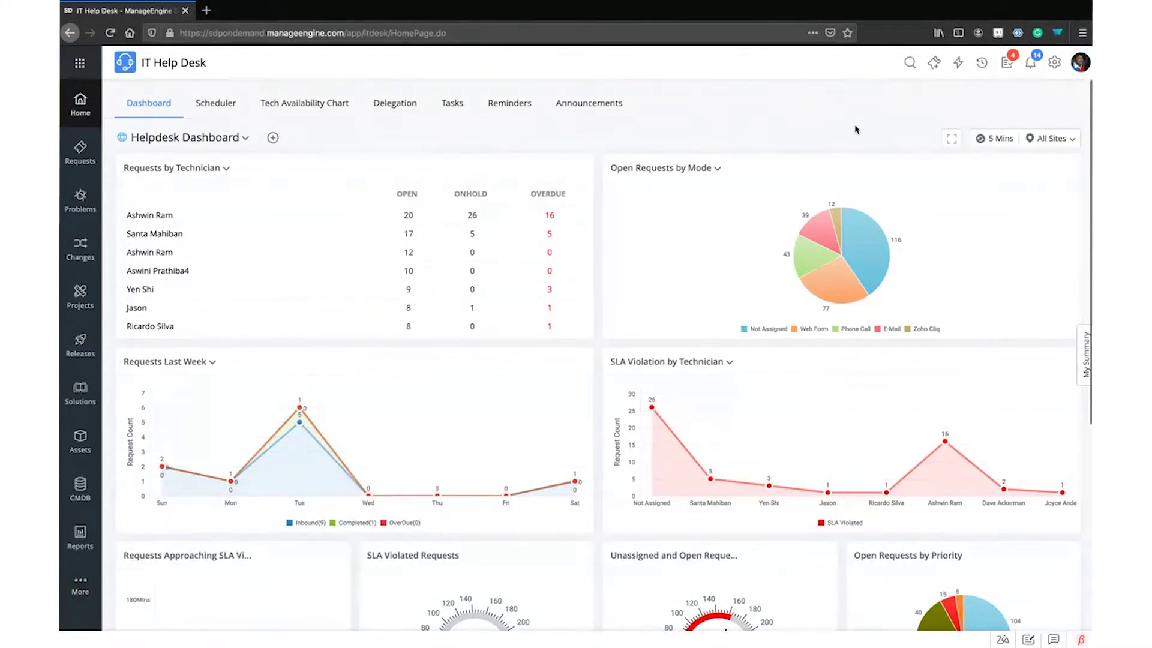
Switch the navigation menu to the icon-only Sidebar lite layout
left_click(1079, 67)
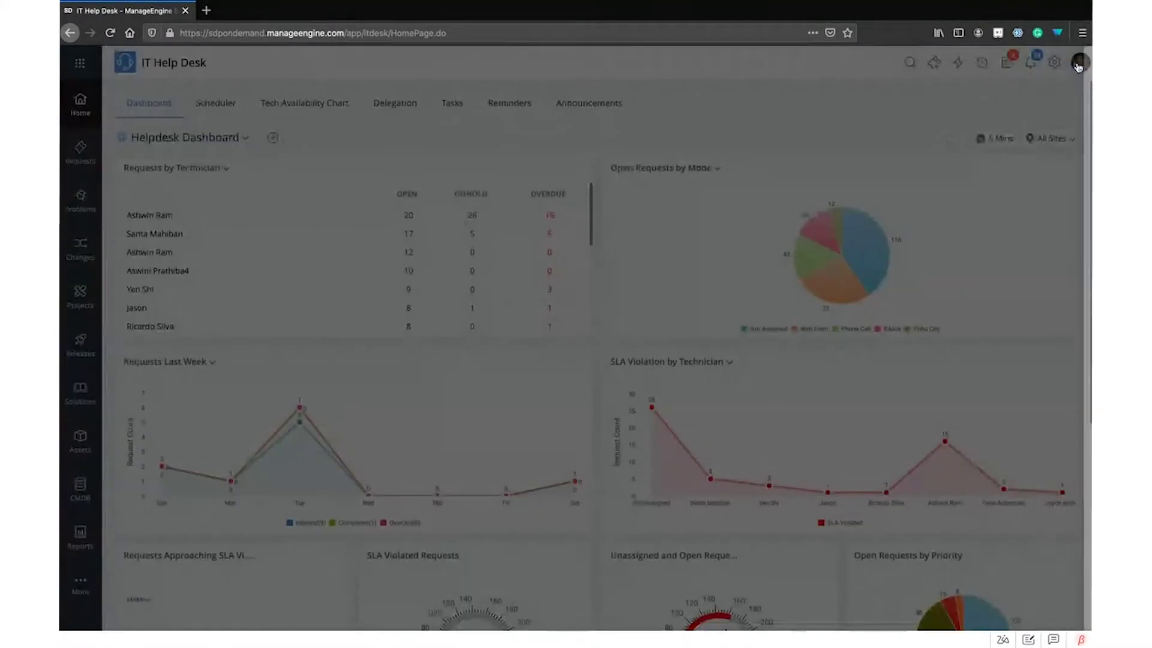
left_click(965, 207)
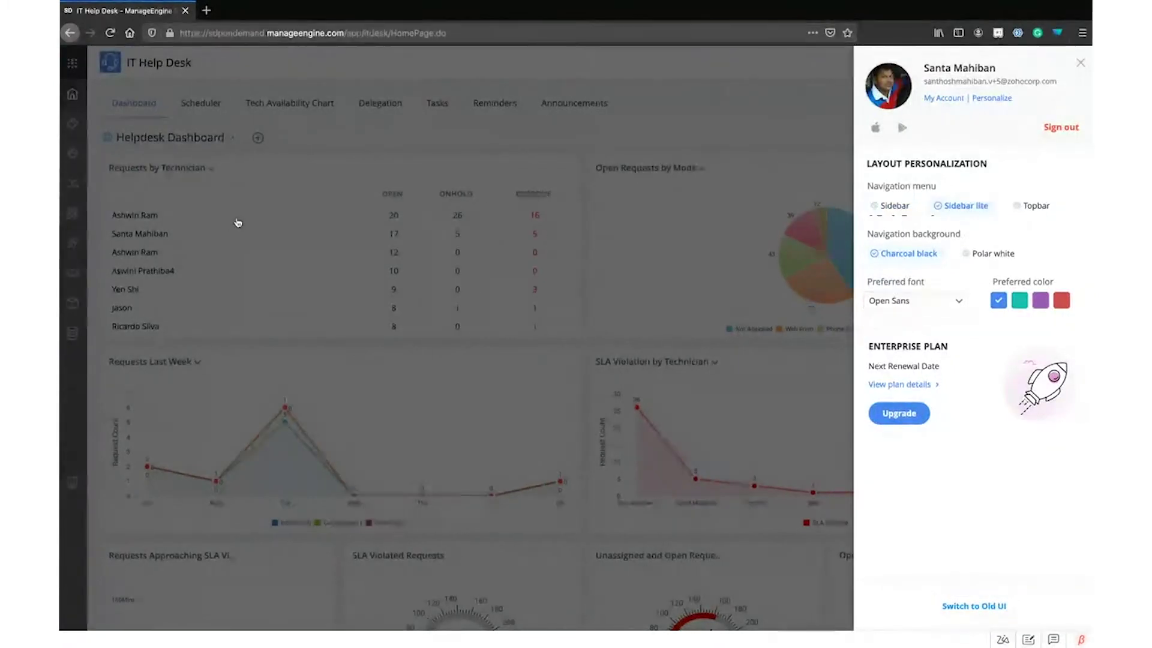
left_click(184, 80)
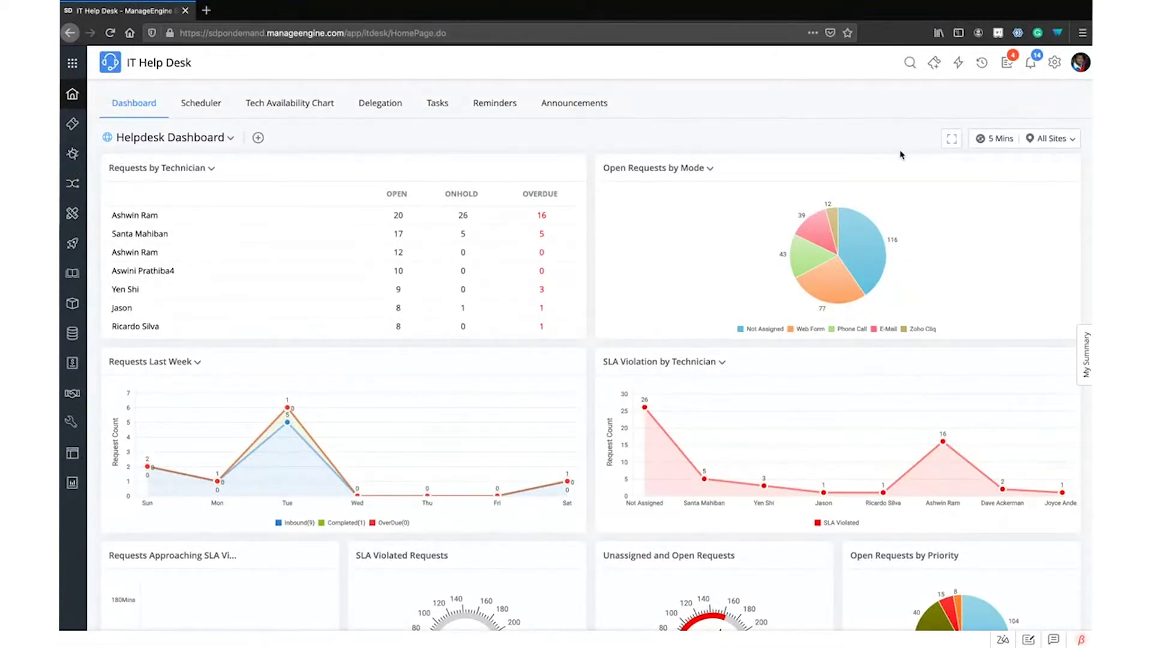
Set the navigation background to Polar white
left_click(1079, 62)
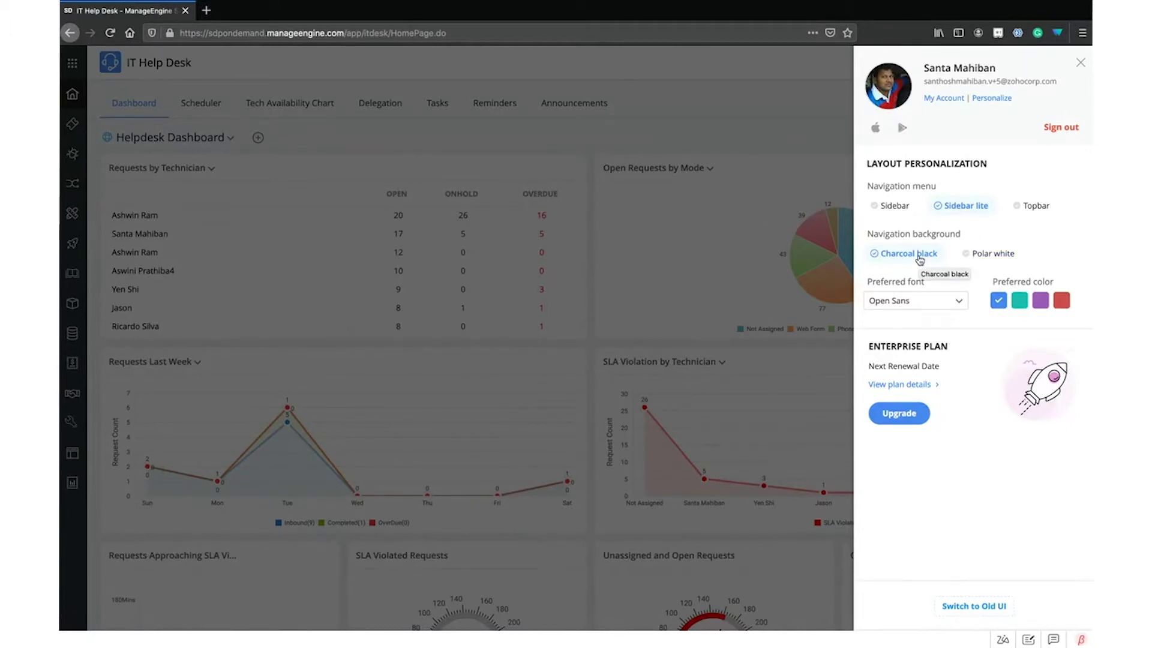
left_click(997, 258)
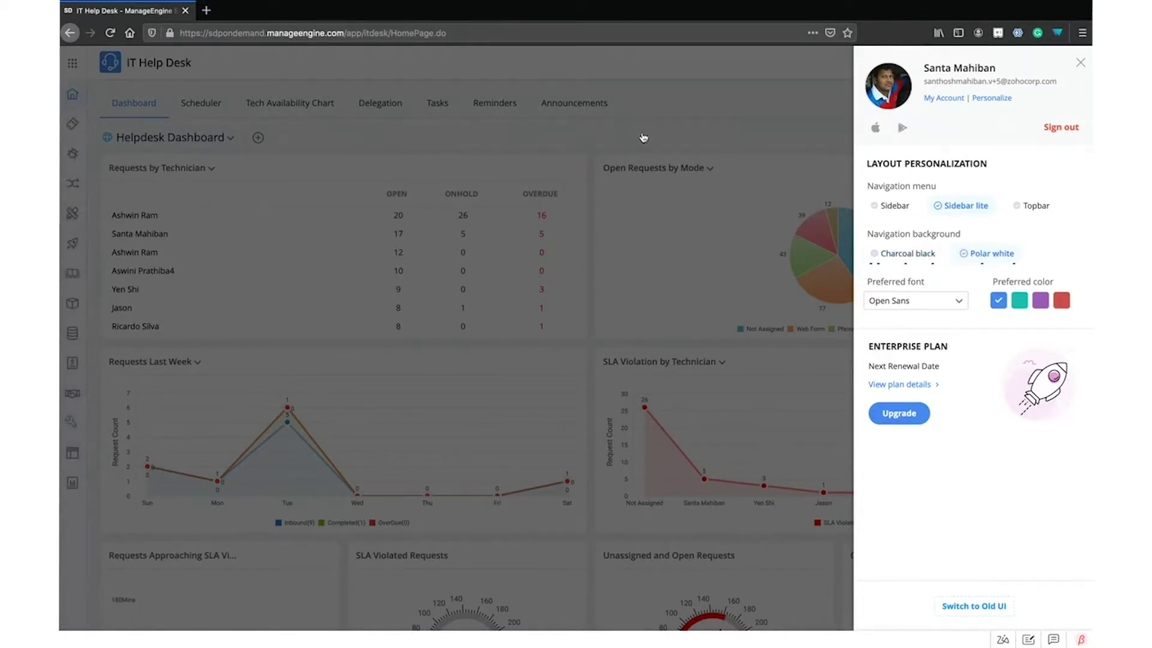
left_click(239, 96)
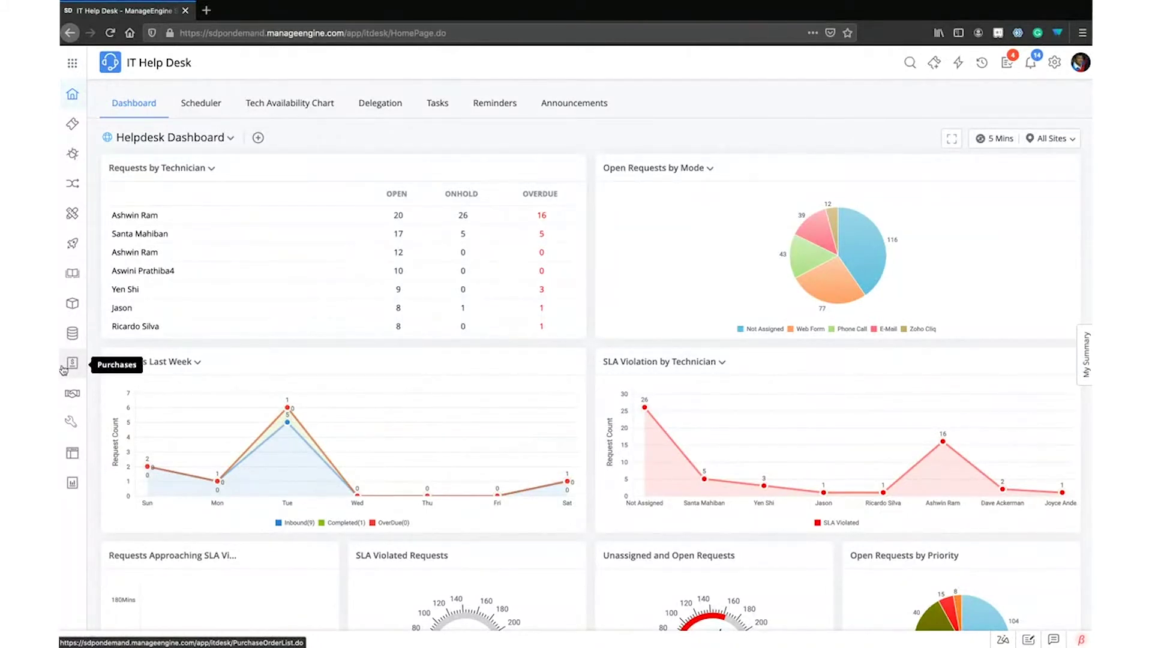
Change the navigation background from Polar white back to Charcoal black
left_click(1079, 62)
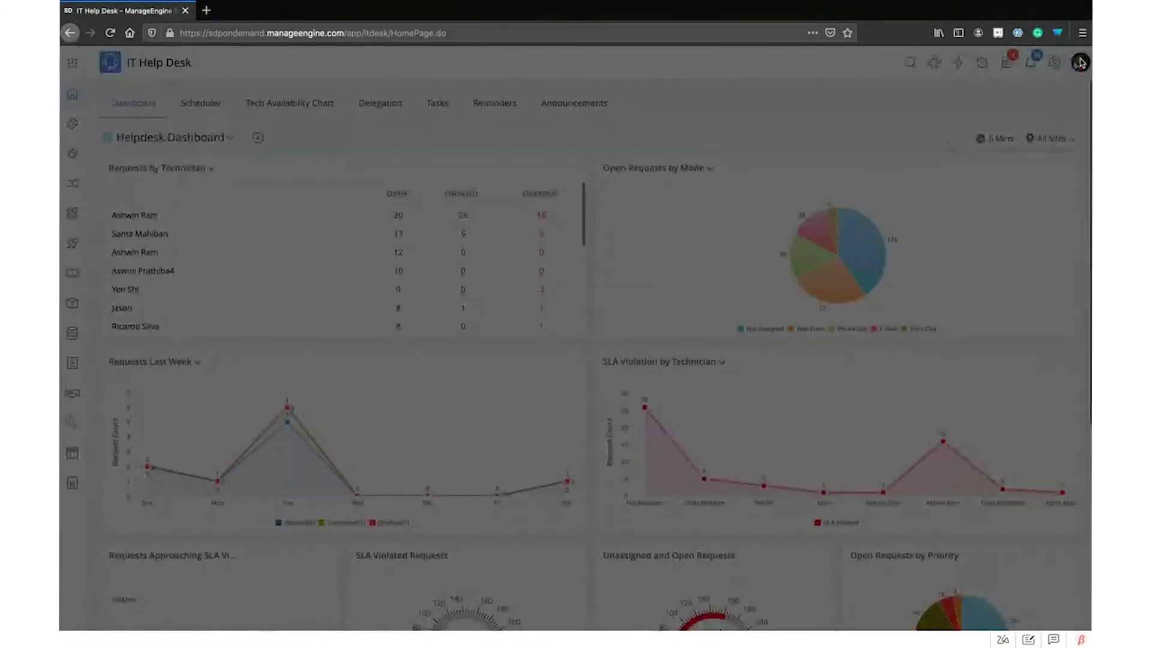
left_click(918, 250)
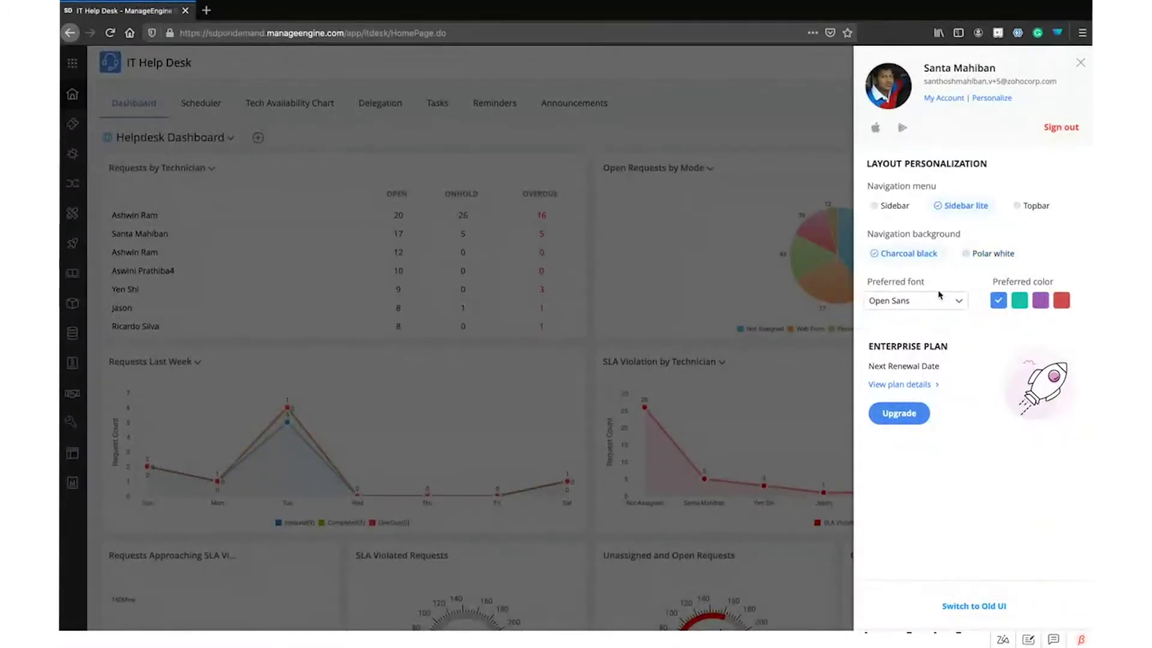
left_click(645, 109)
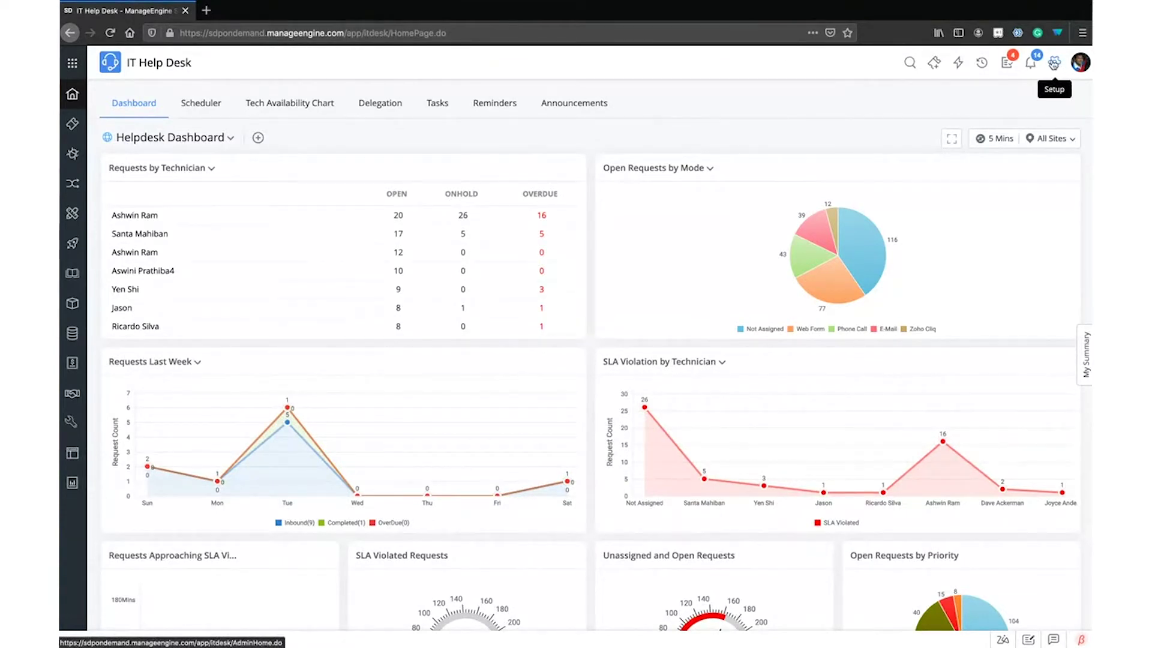
Open Setup and try Roboto and Droid Sans fonts before returning to Open Sans
left_click(1055, 63)
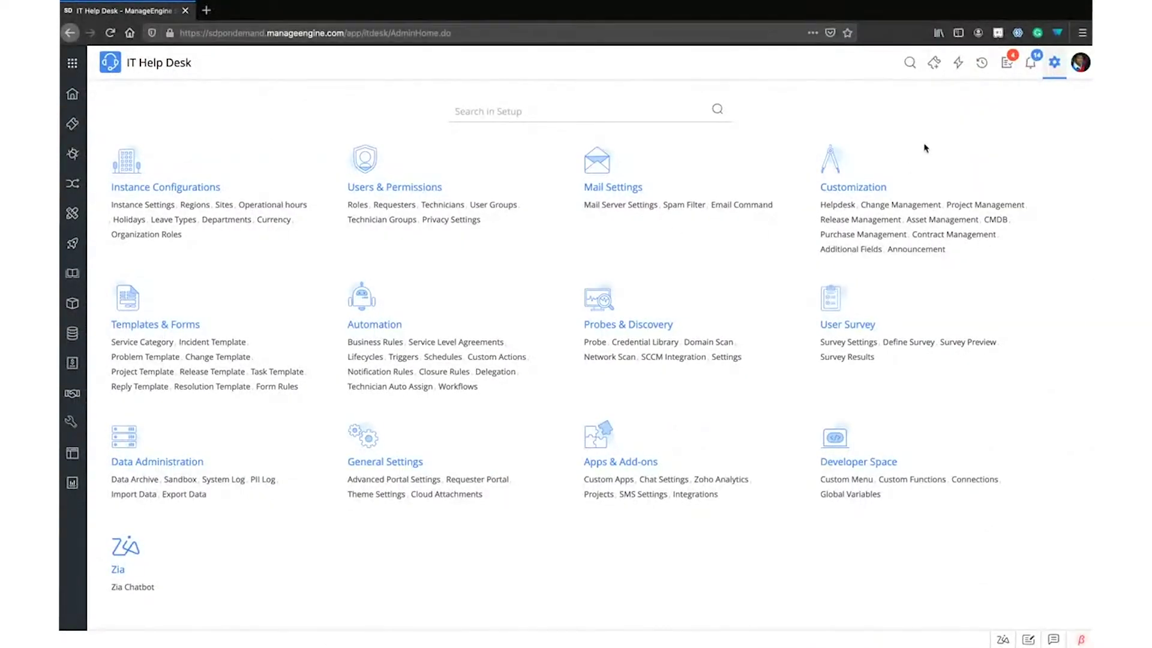
left_click(1081, 62)
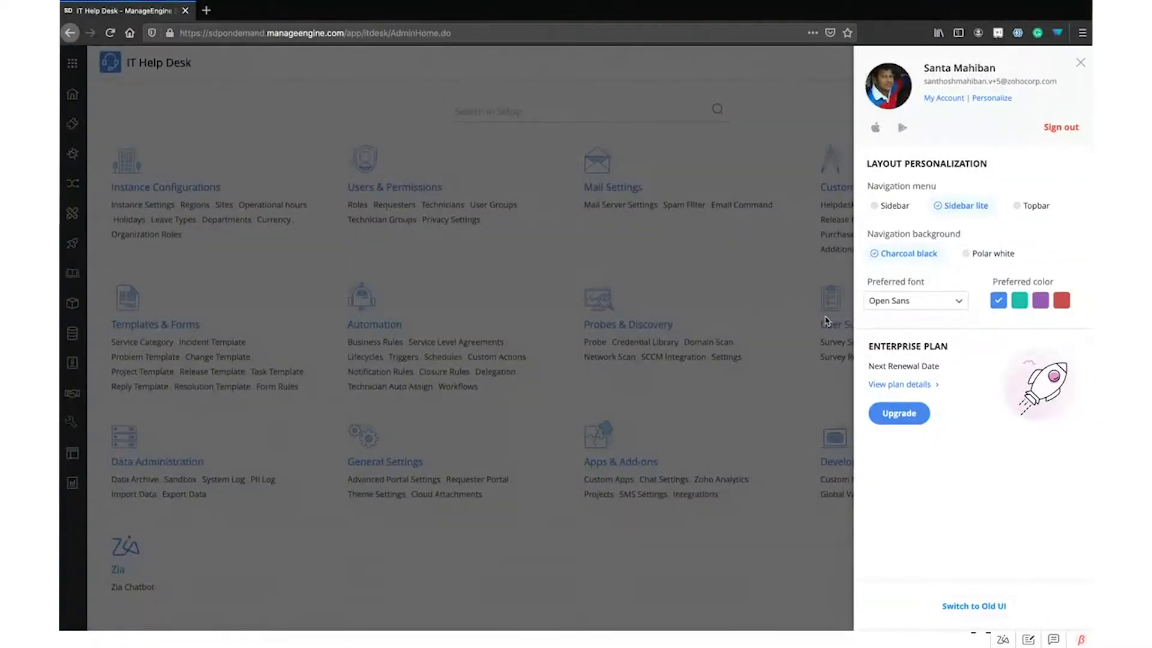
left_click(887, 303)
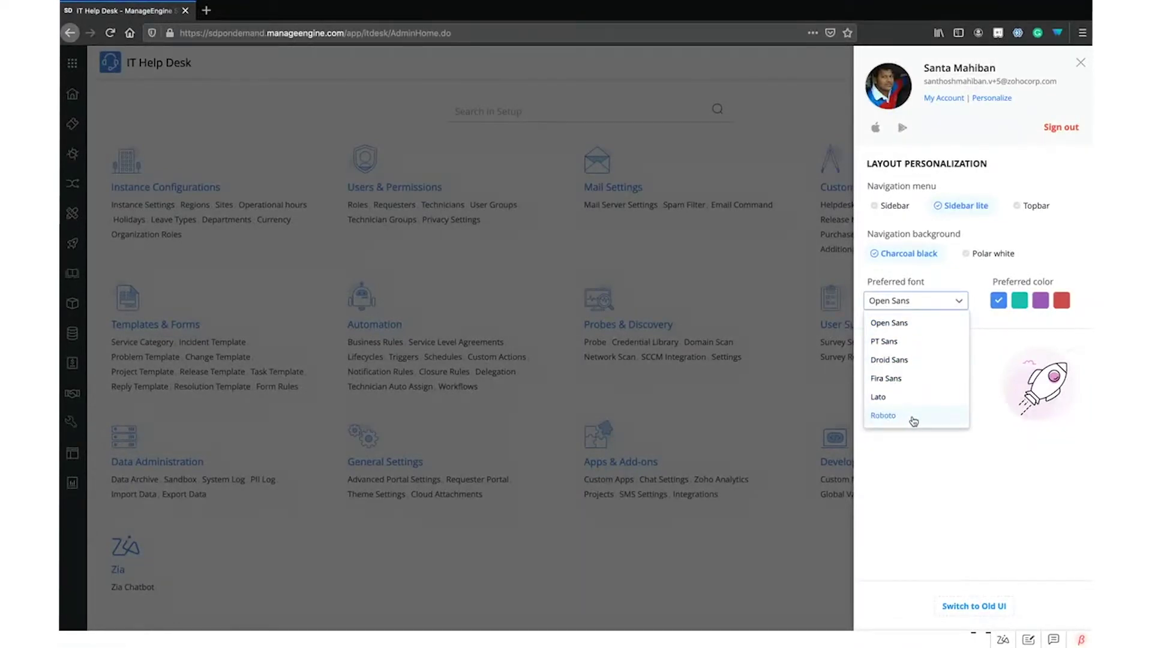
left_click(883, 415)
left_click(921, 293)
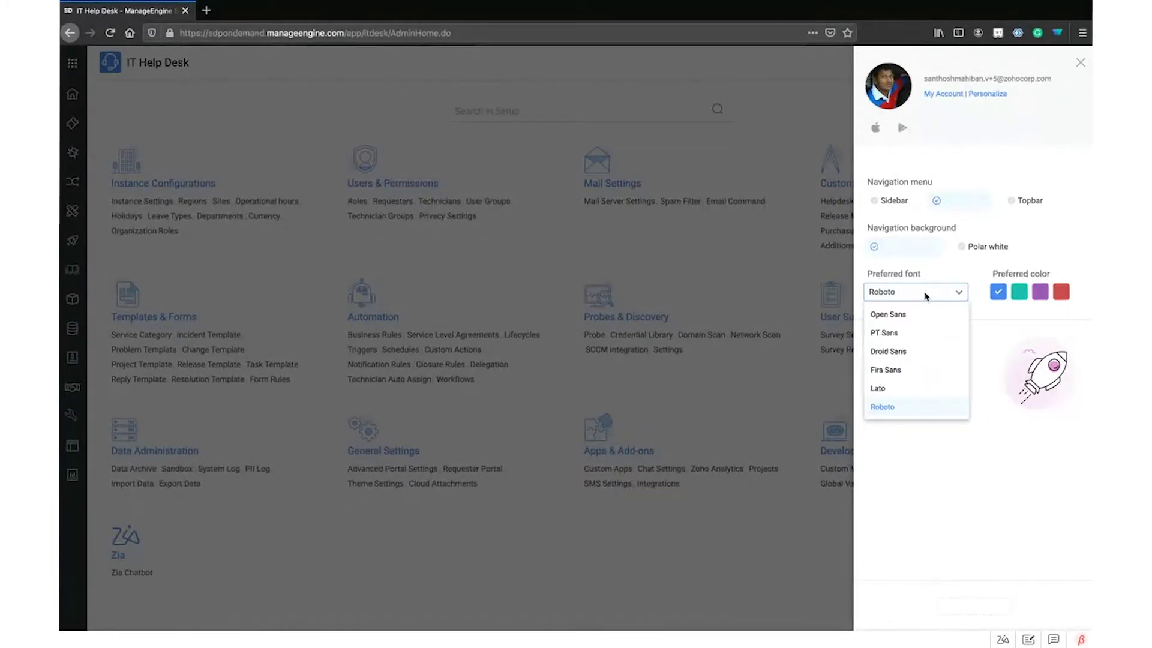
left_click(905, 354)
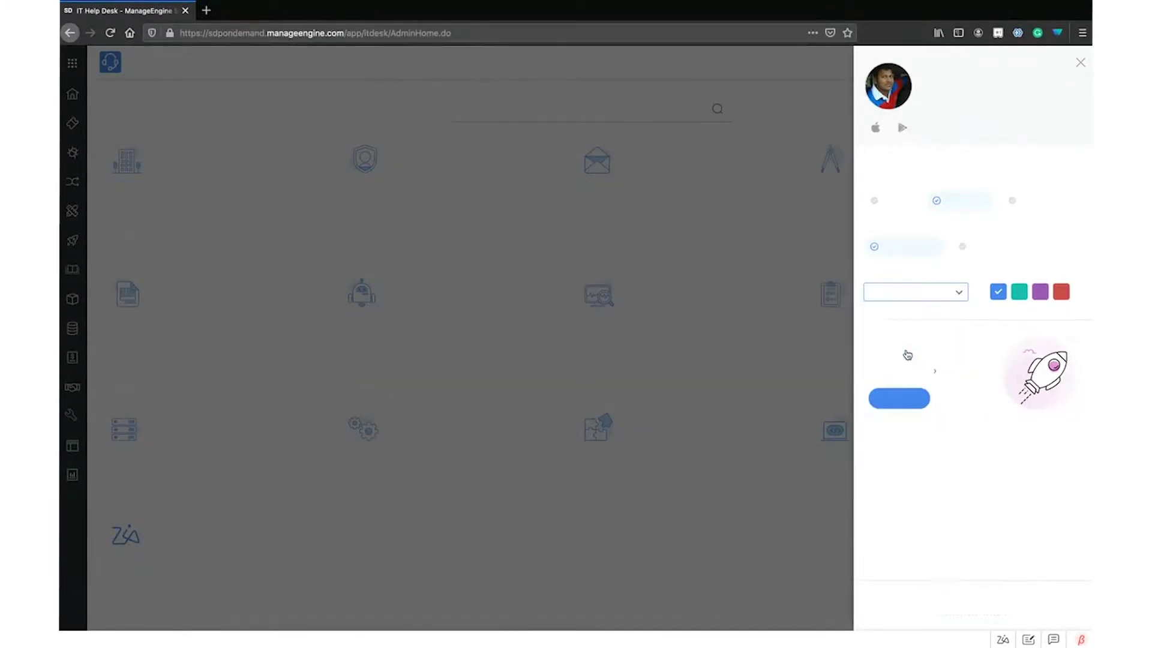
left_click(933, 300)
left_click(918, 318)
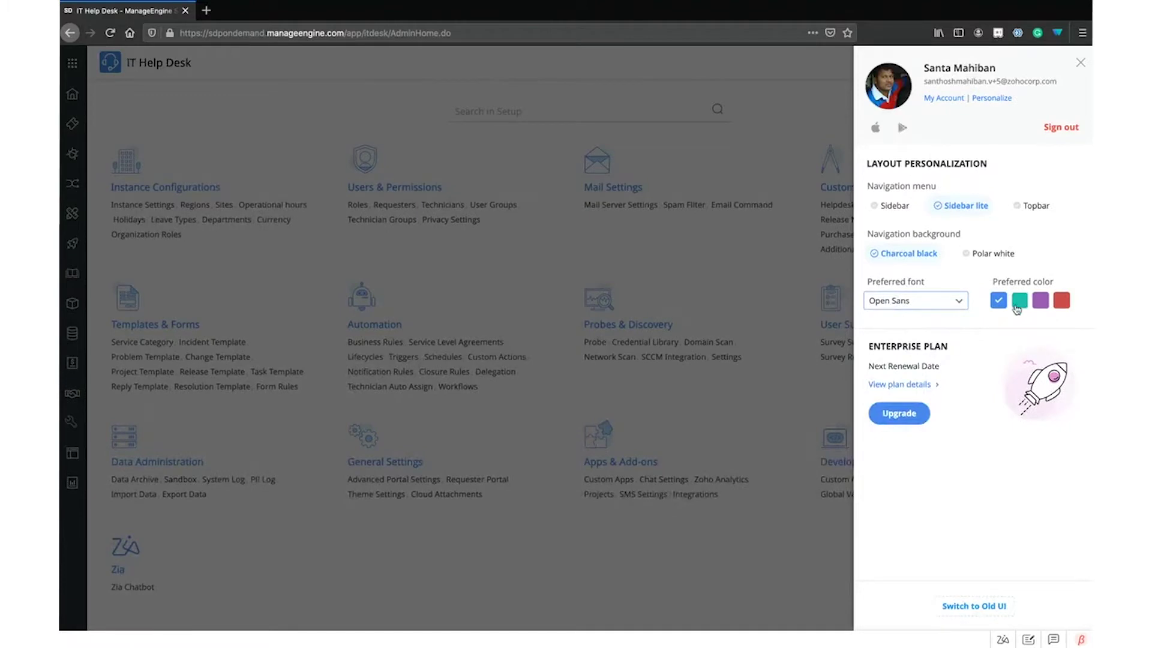
Try red, purple and teal as the preferred colour, then return to blue
left_click(1061, 302)
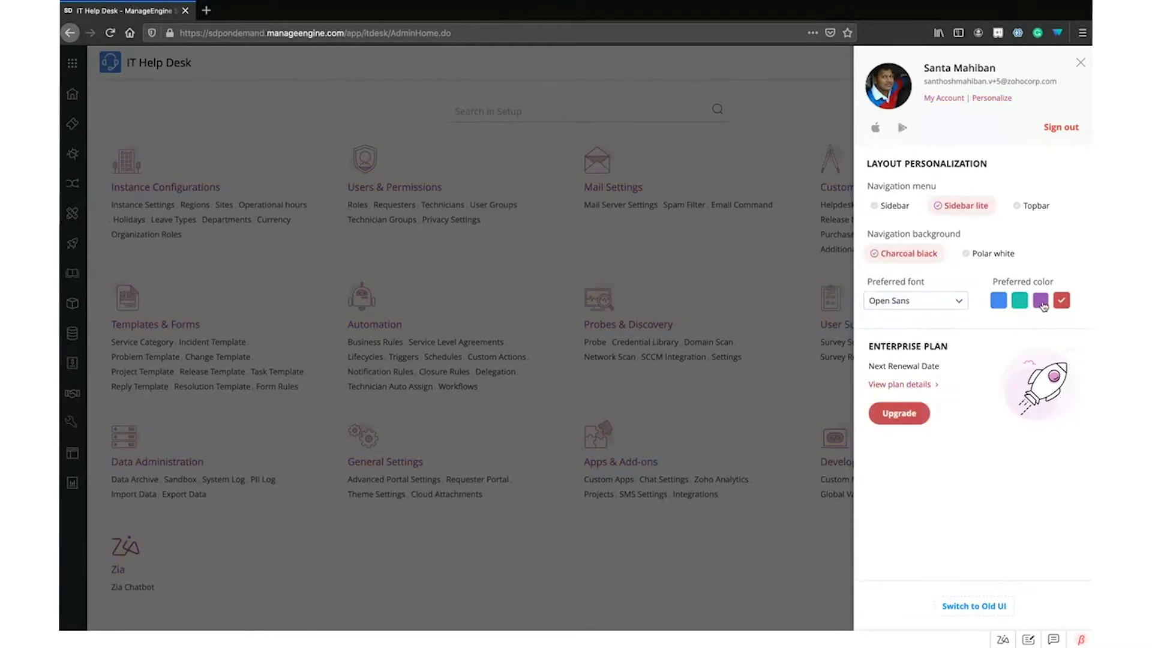
left_click(1041, 303)
left_click(1022, 307)
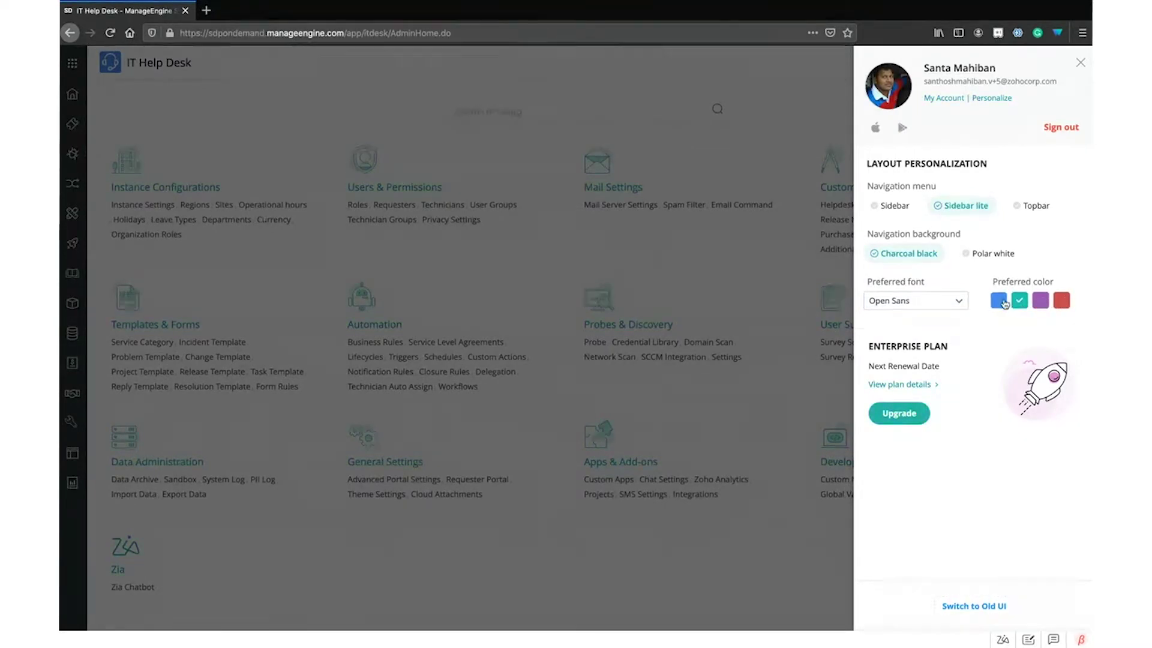
left_click(998, 300)
left_click(774, 255)
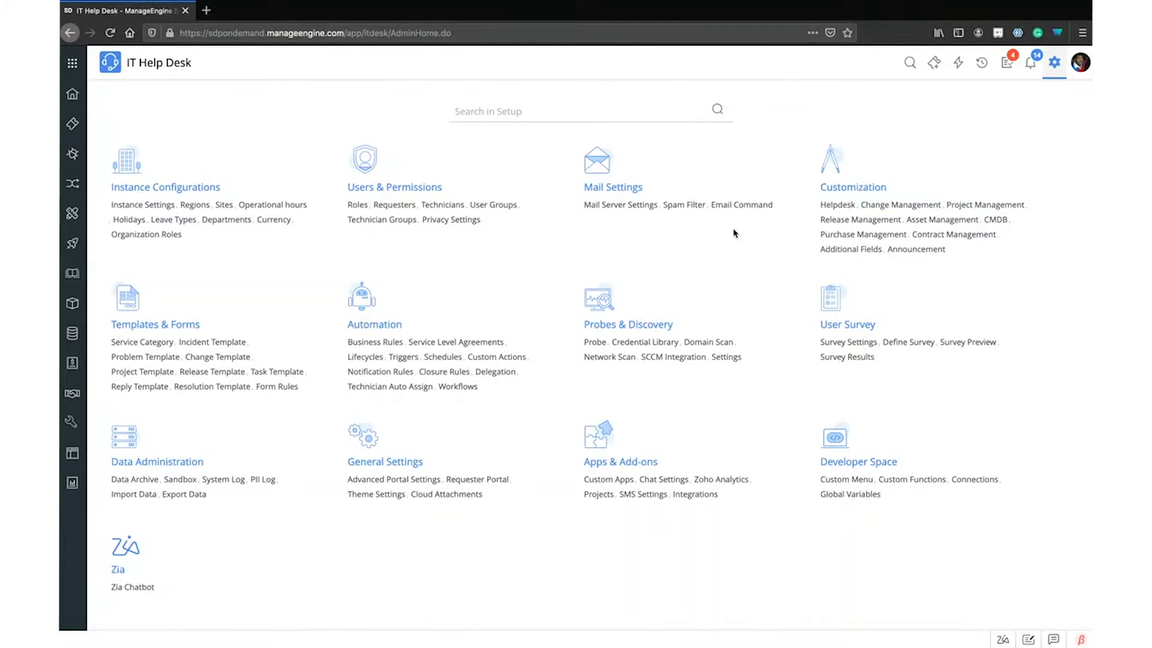
left_click(1081, 63)
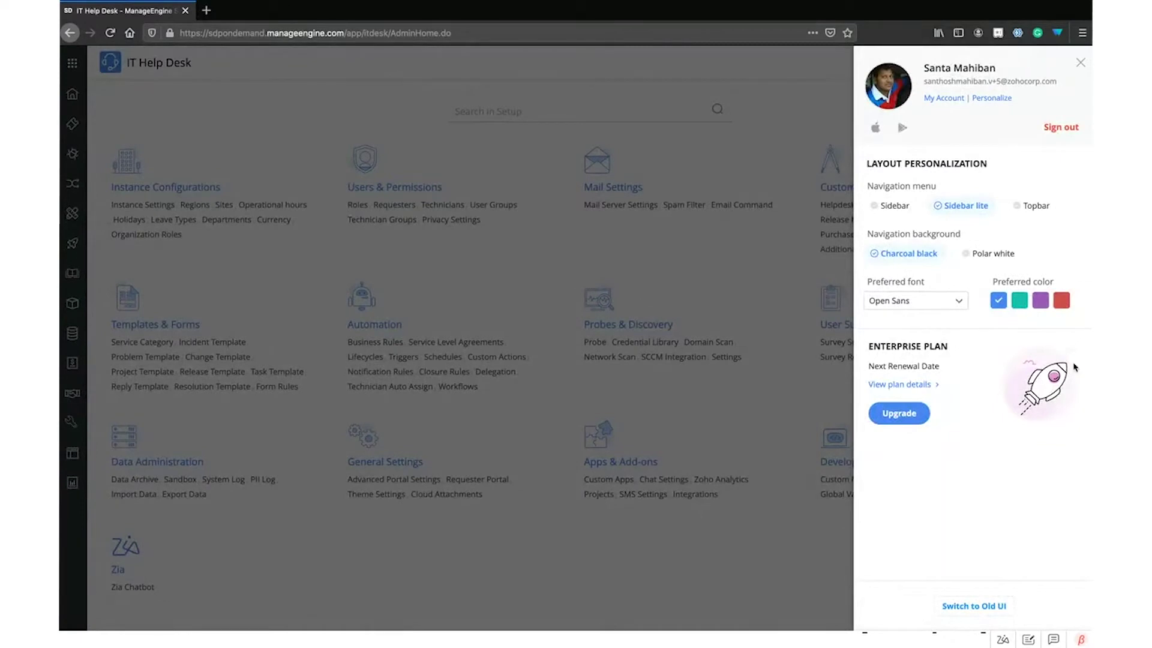
View the packs included in the Enterprise Plan, then close the personalization panel
left_click(922, 386)
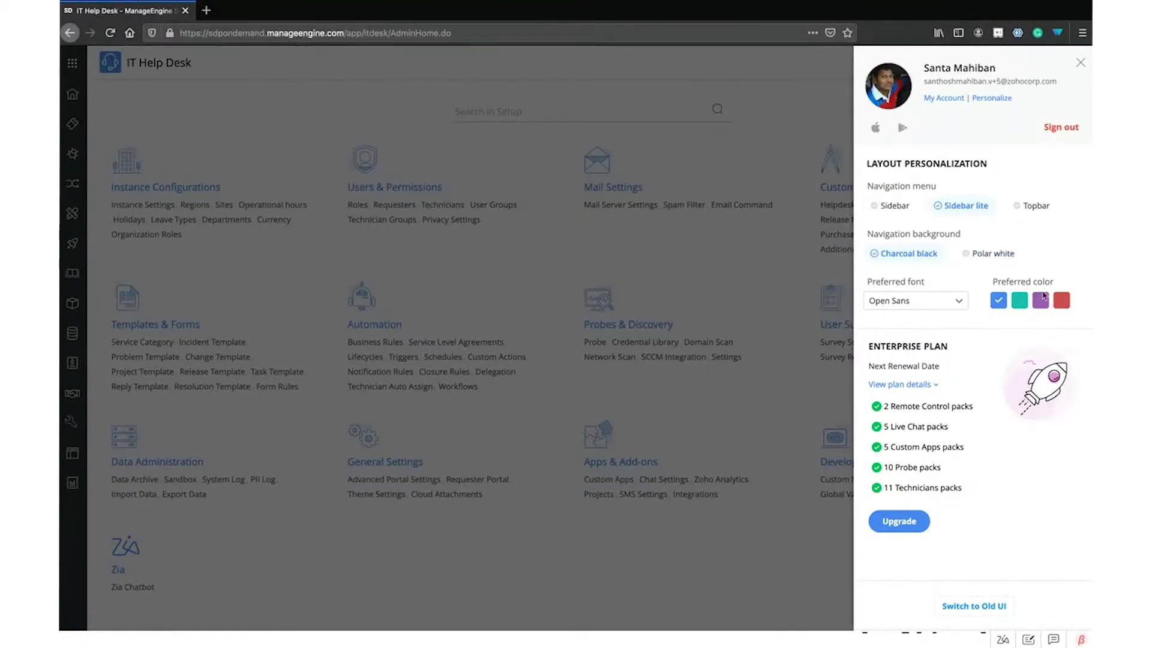
left_click(706, 269)
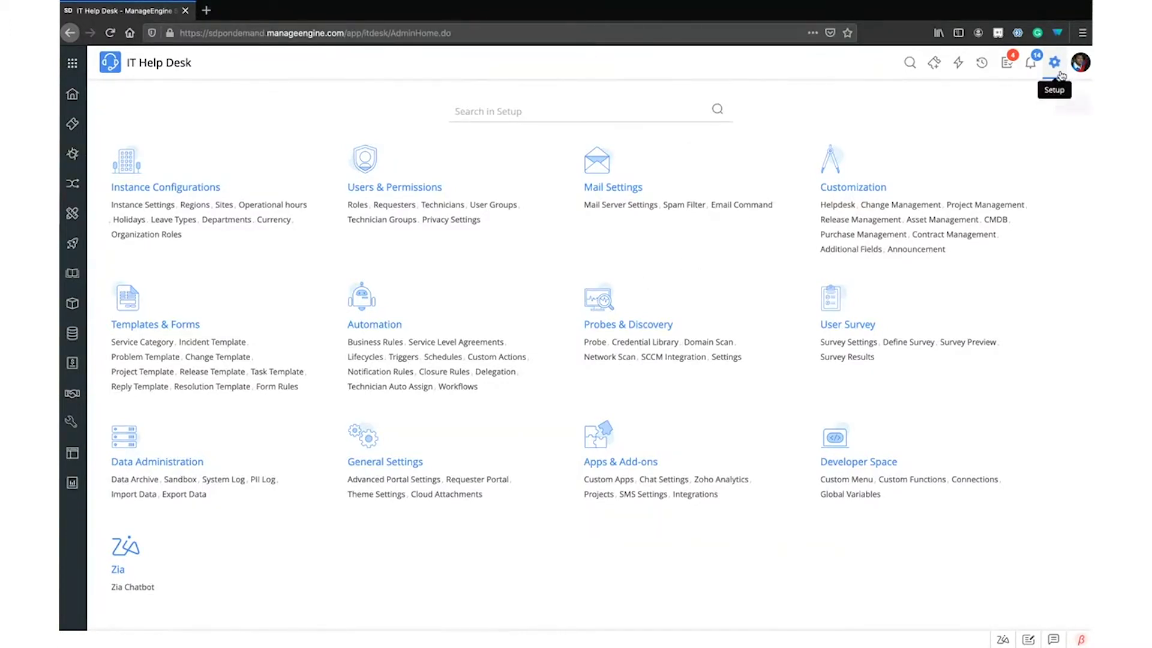
In Theme Settings, disable user personalization, make Sidebar lite the default navigation, and save
left_click(382, 494)
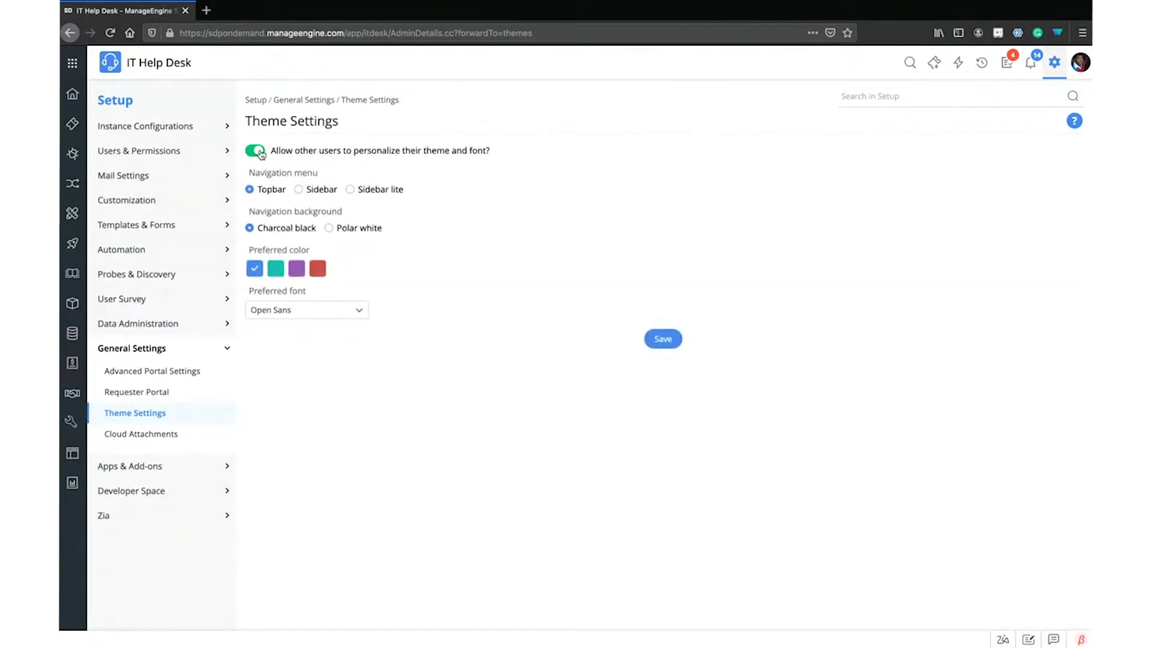
left_click(258, 151)
left_click(318, 189)
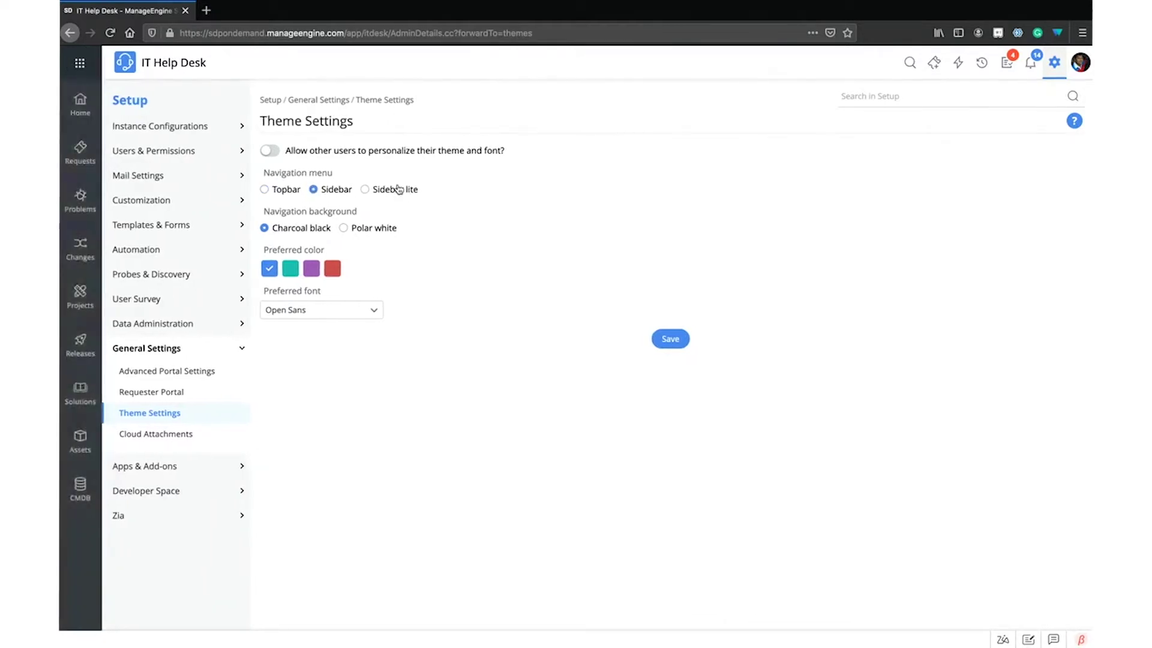
left_click(363, 190)
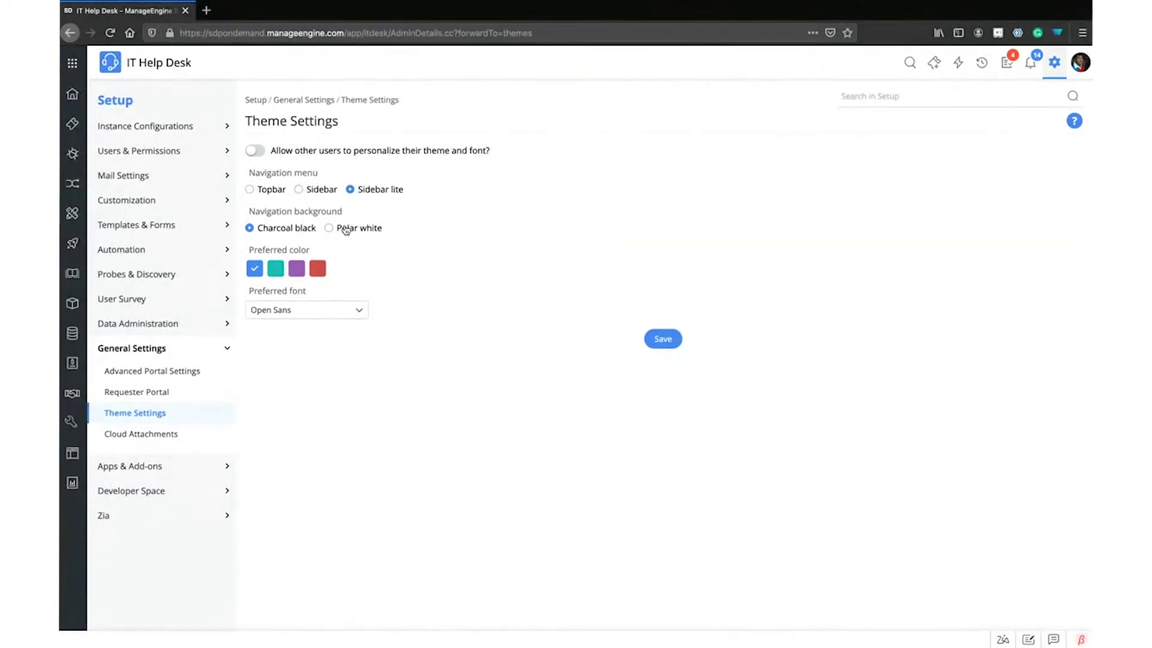
left_click(663, 339)
left_click(1080, 64)
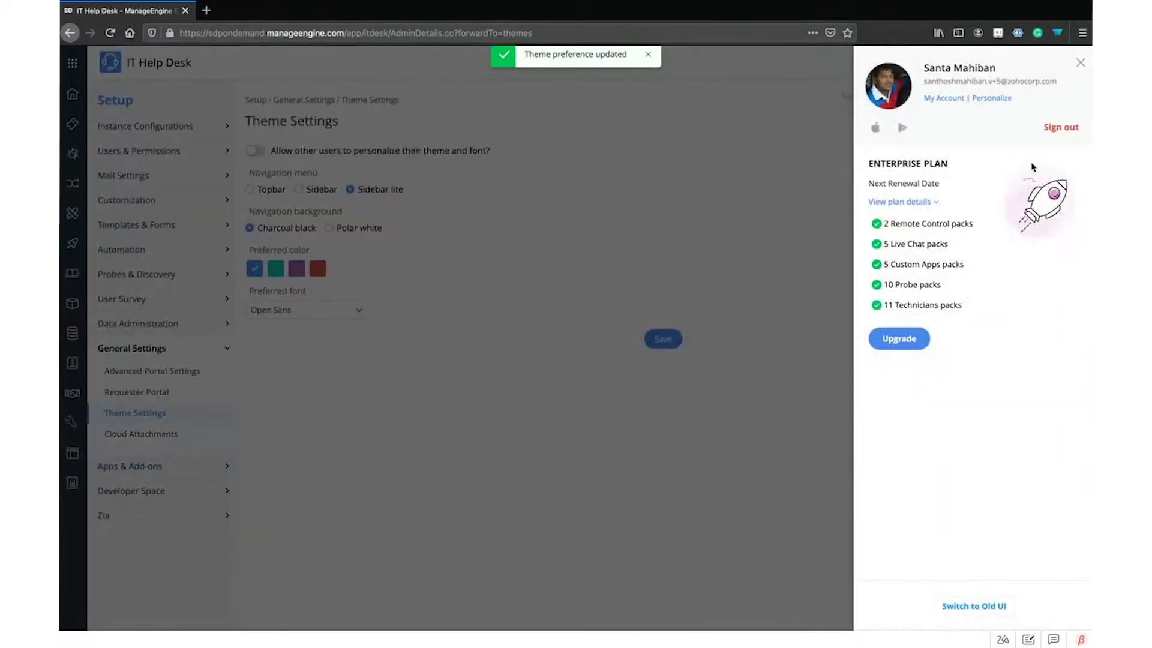
Collapse the plan pack list, close the profile panel, and switch to the new UI's Theme Settings
left_click(907, 202)
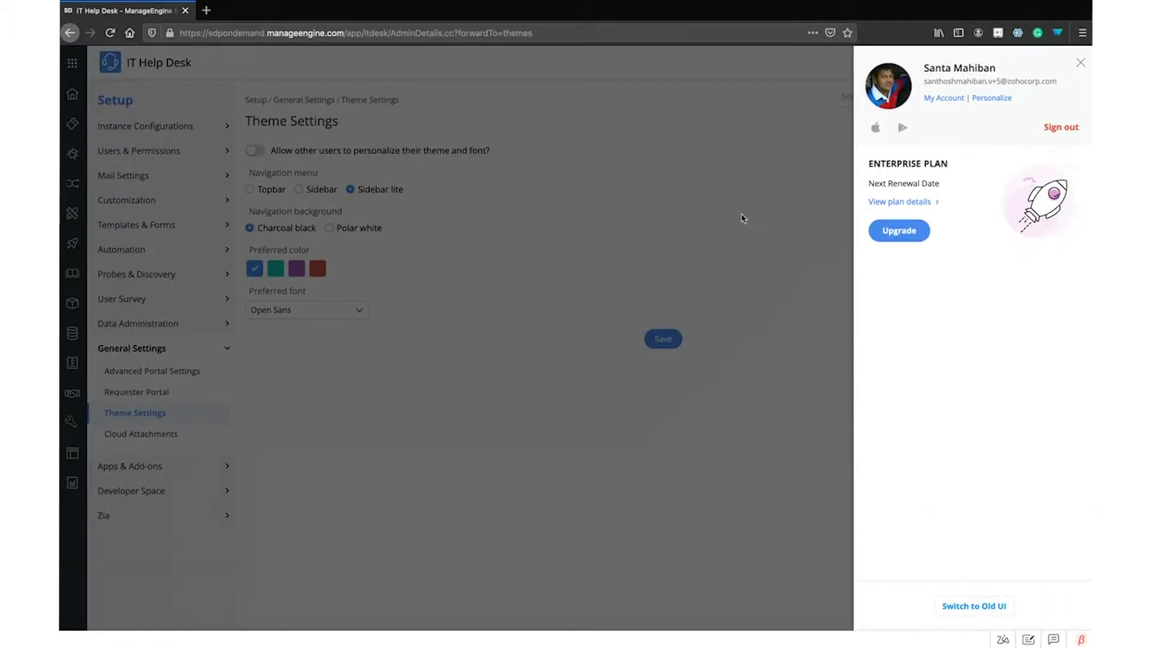
left_click(828, 218)
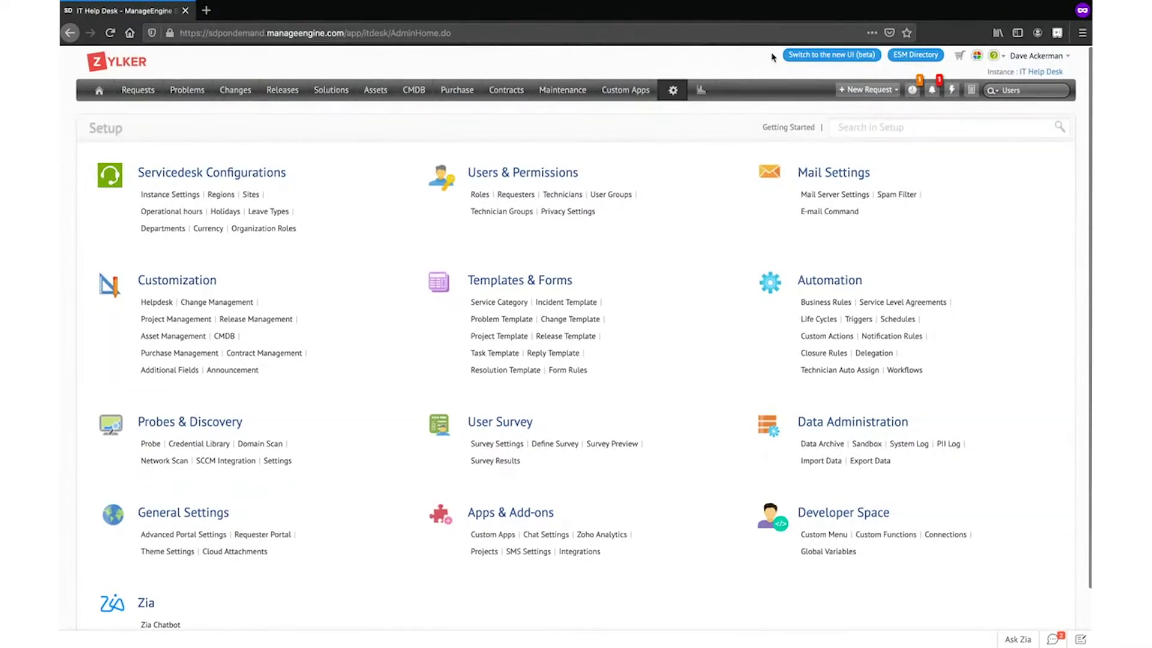
left_click(903, 55)
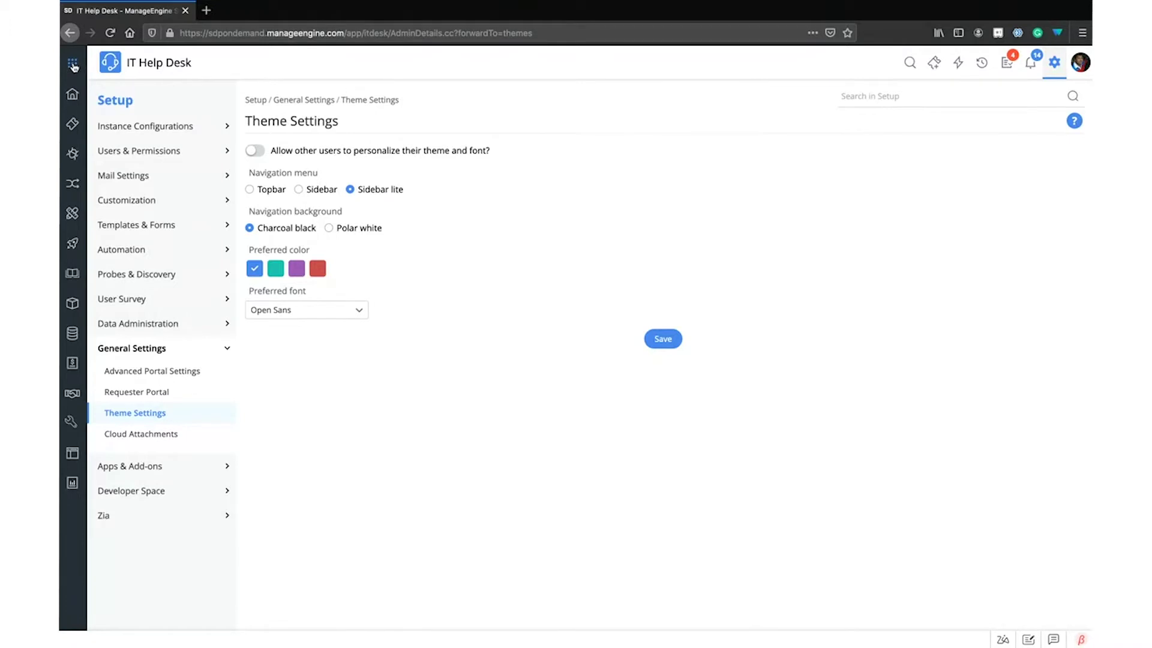
Show the five service desk instances, with IT Help Desk starred, in the Instances panel
left_click(73, 63)
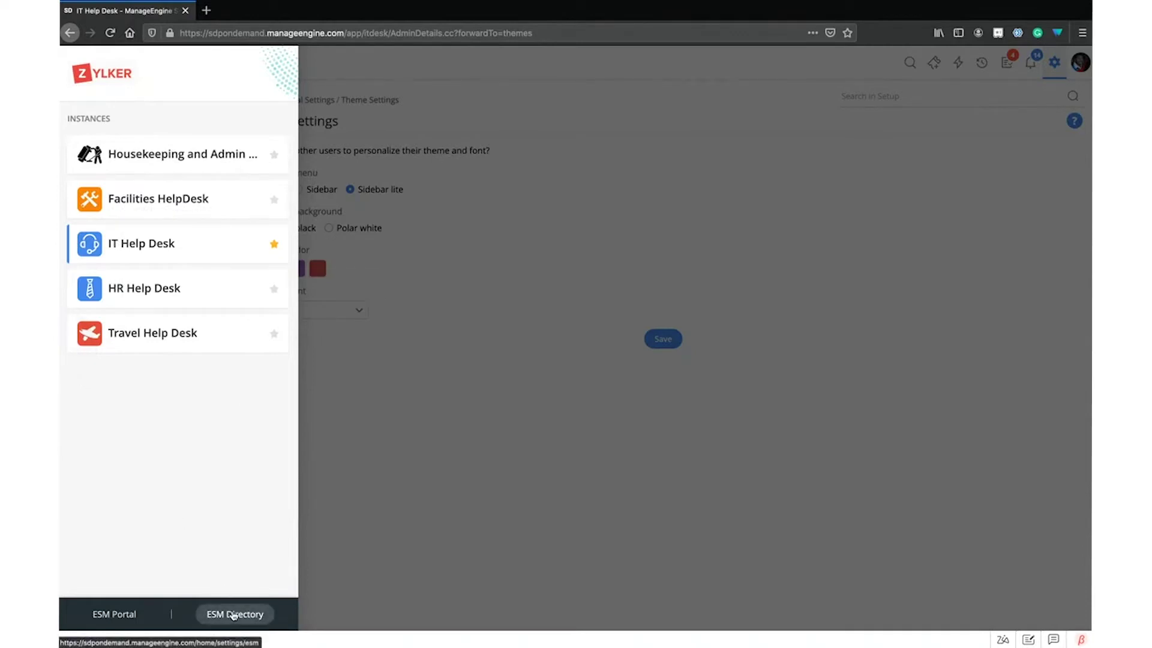
mouse_move(178, 155)
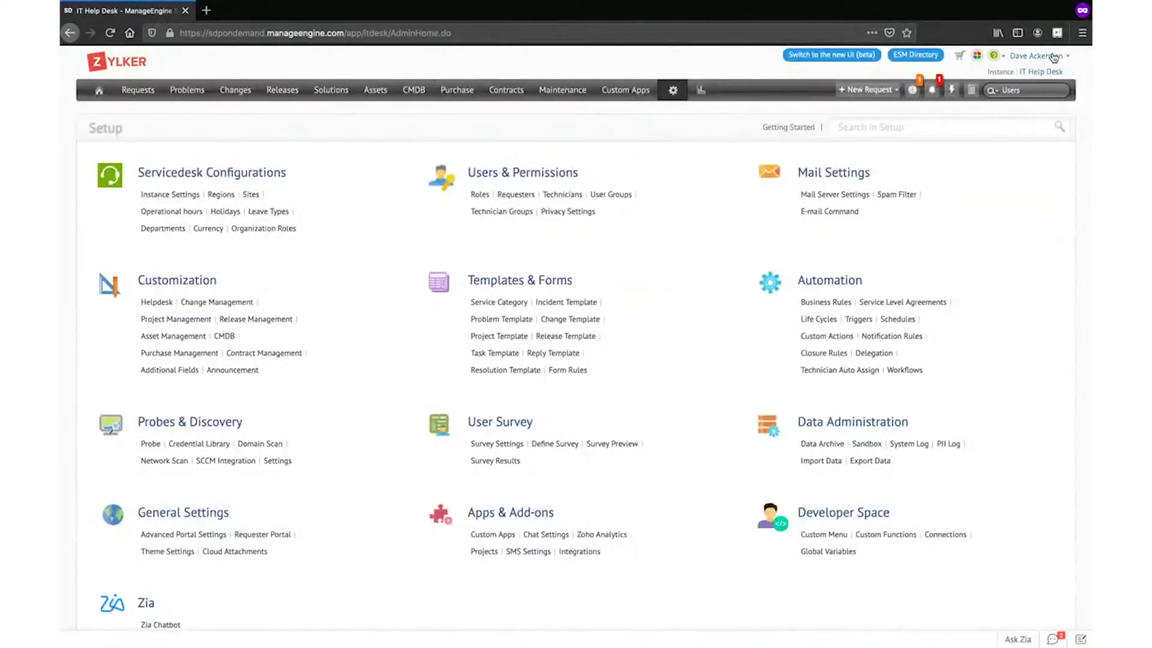
left_click(1054, 57)
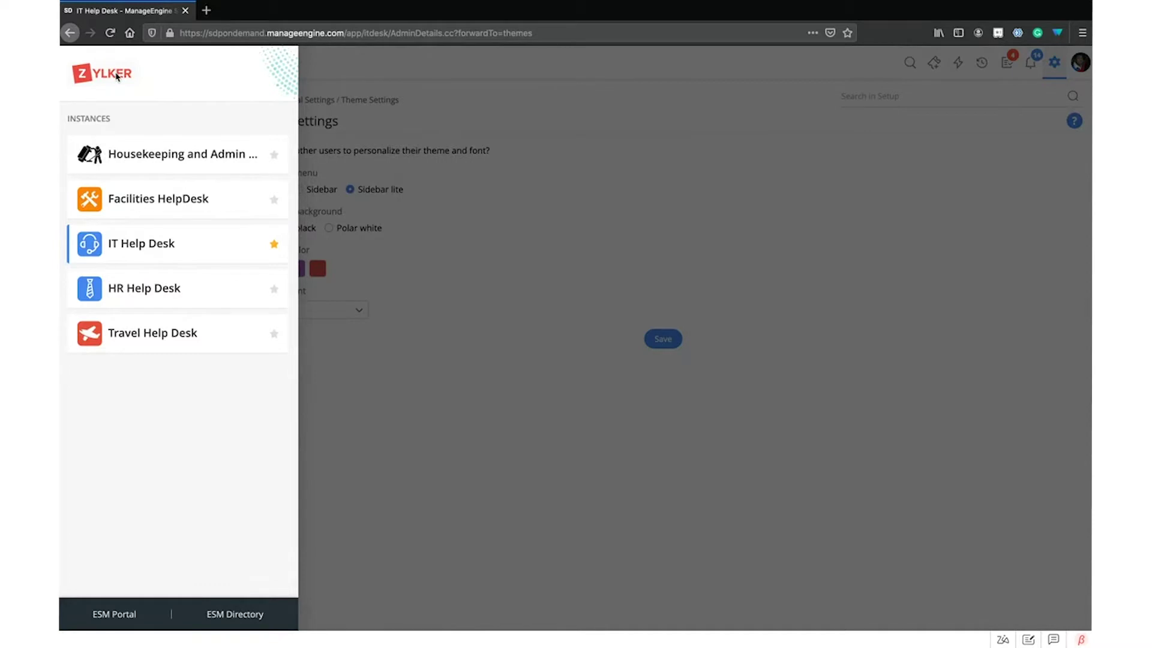
left_click(507, 462)
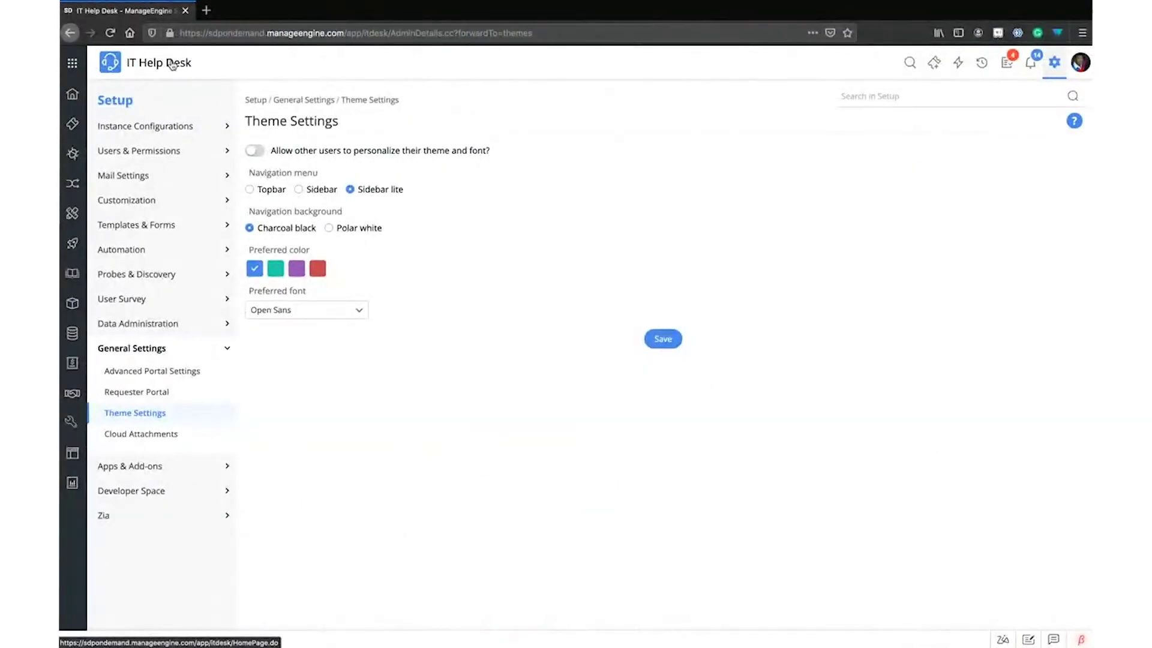
left_click(73, 65)
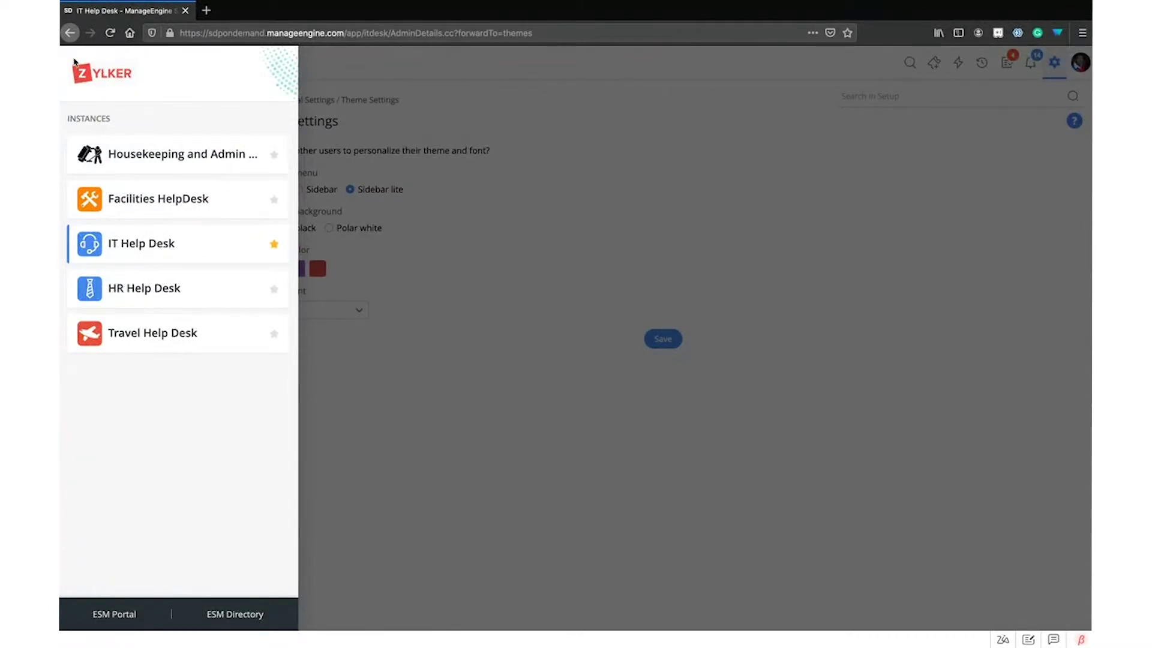
Open the ESM Directory in a new tab and view the Service Desk Instances cards
left_click(240, 614)
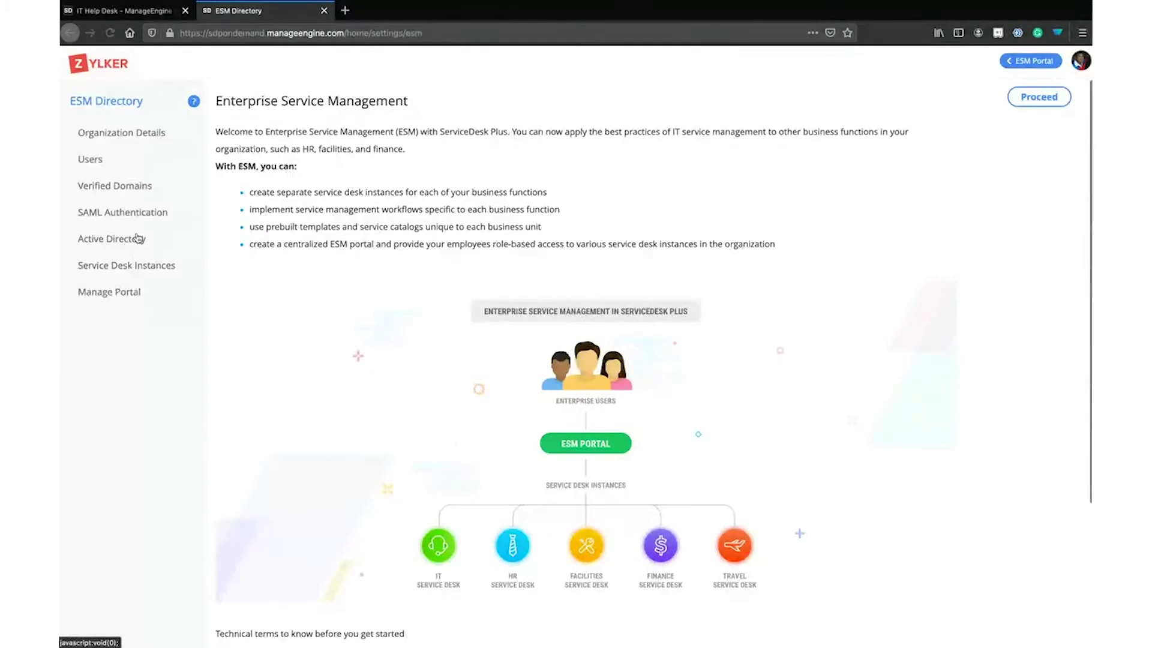
left_click(148, 270)
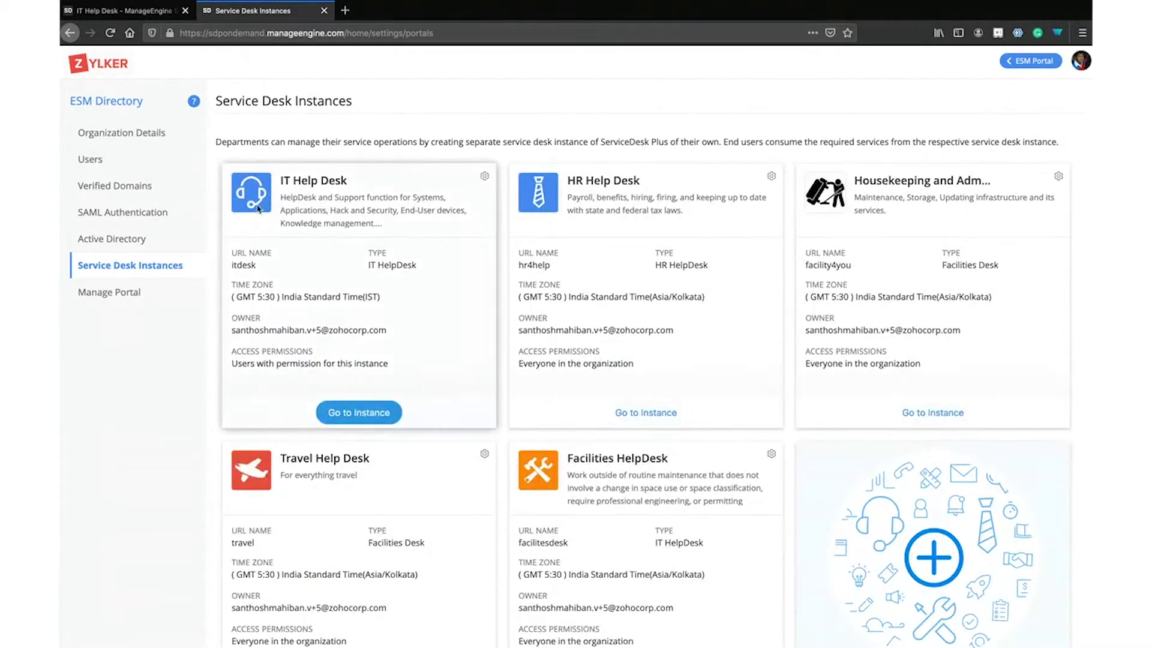
Edit the IT Help Desk card, cancel its logo choices unchanged, then open Organization Details
left_click(484, 176)
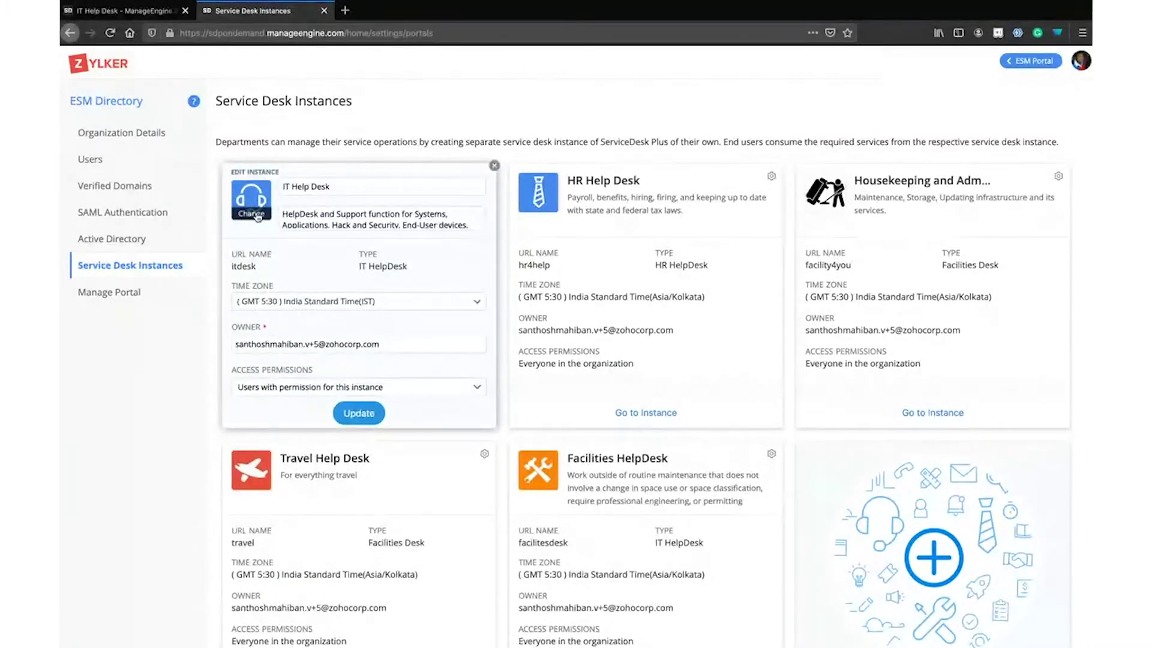
left_click(251, 198)
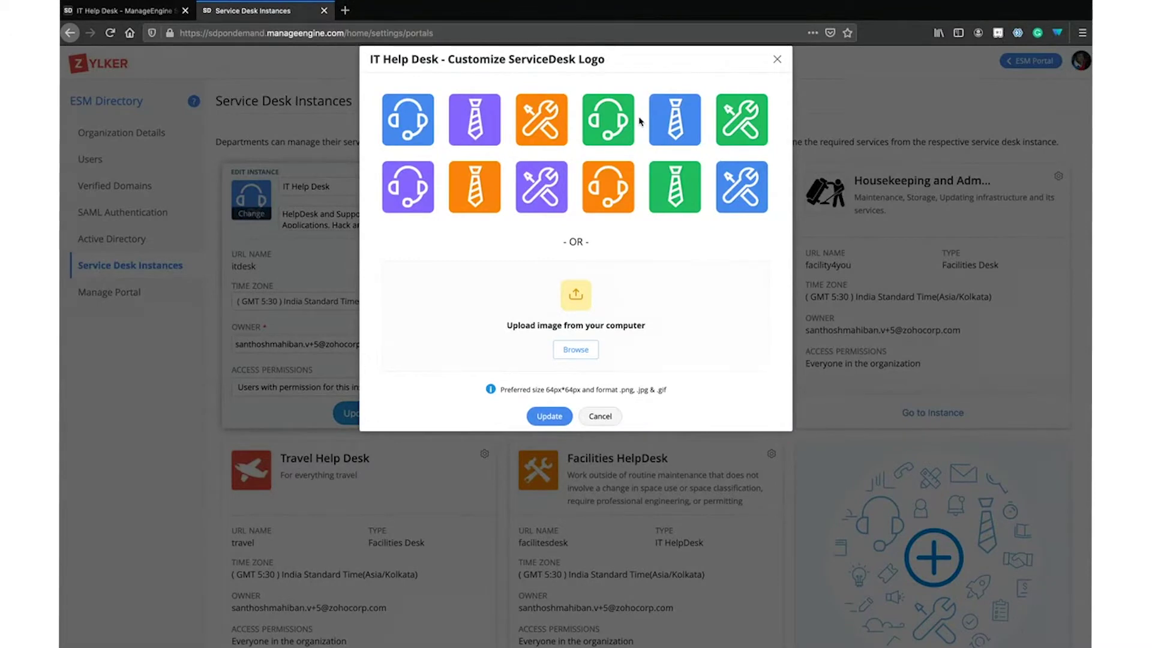
left_click(603, 422)
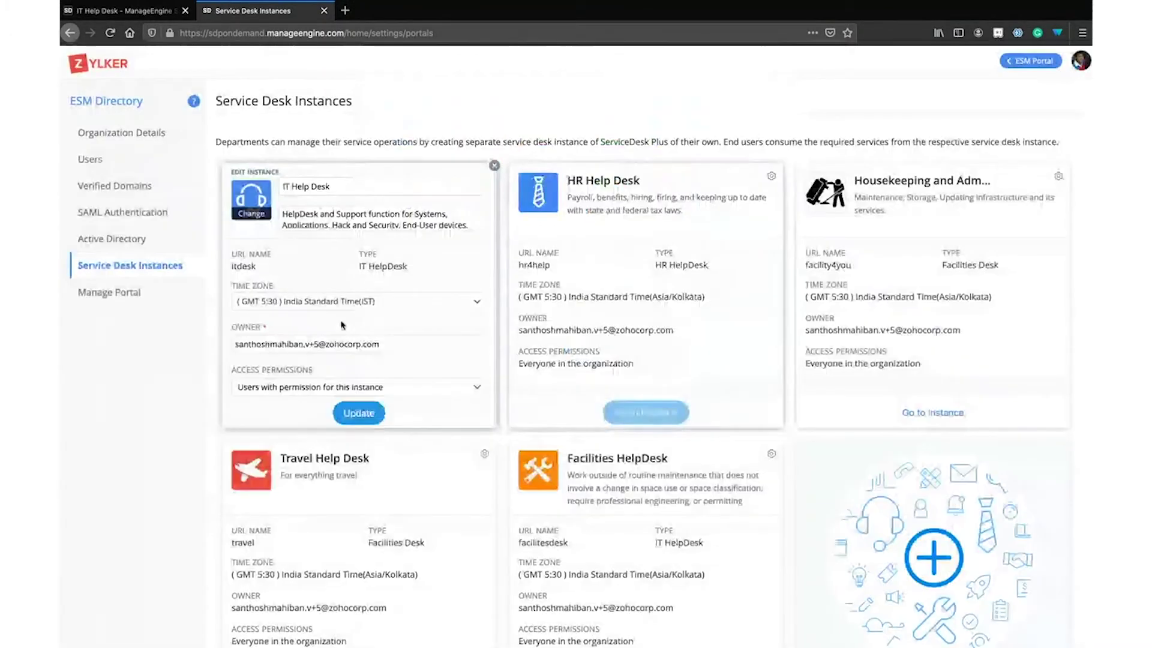
left_click(138, 138)
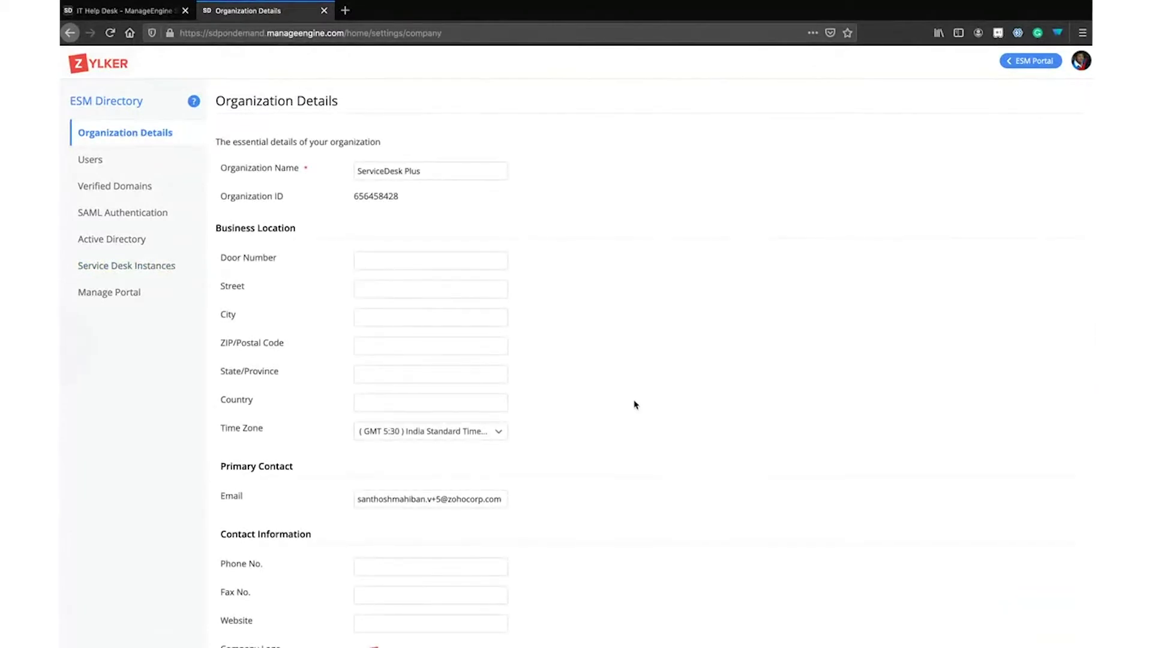
Return to the IT Help Desk tab and dismiss the service desk instances list
scroll(634, 405, "down", 3)
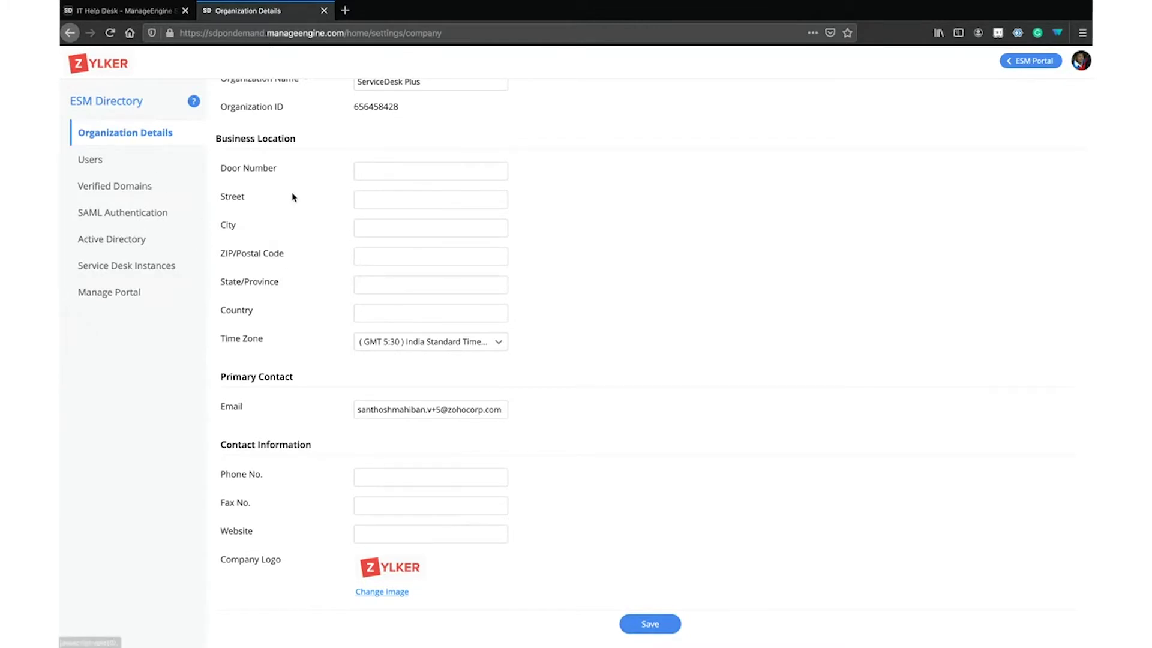
left_click(123, 11)
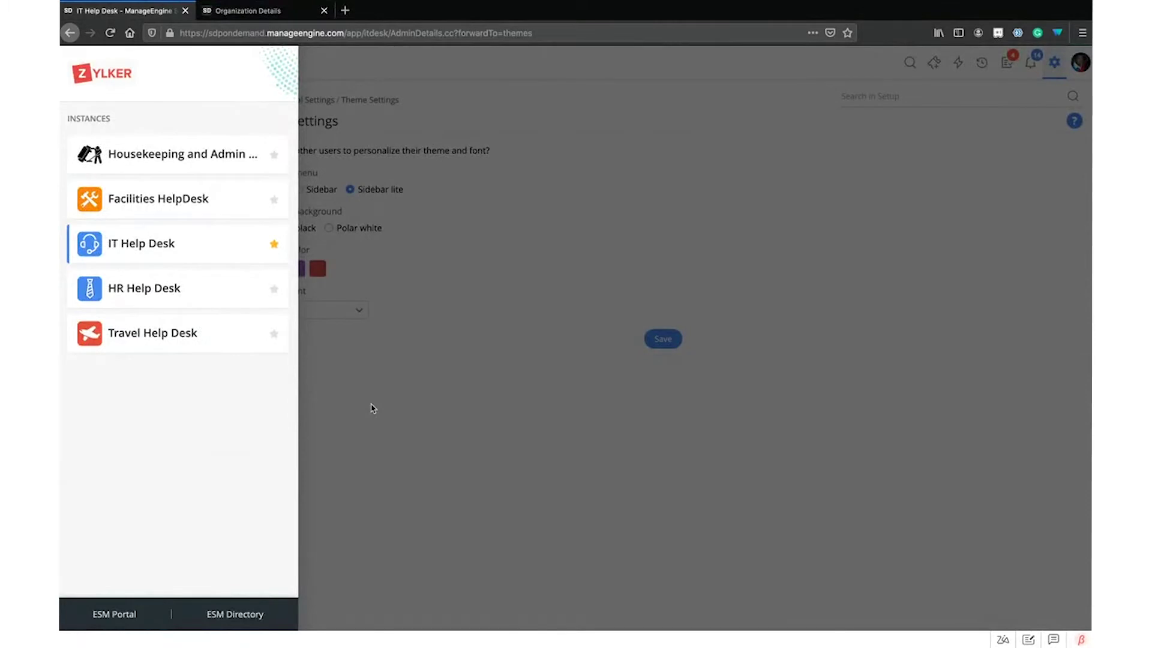
left_click(371, 408)
left_click(74, 66)
left_click(354, 410)
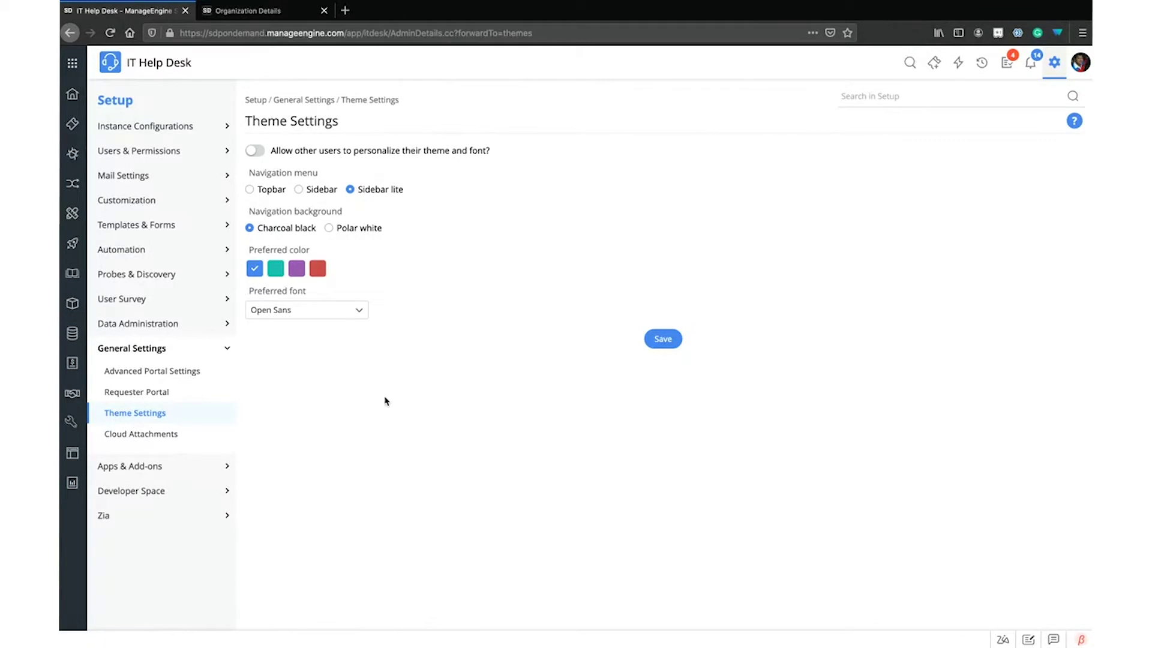
key("ctrl+Right")
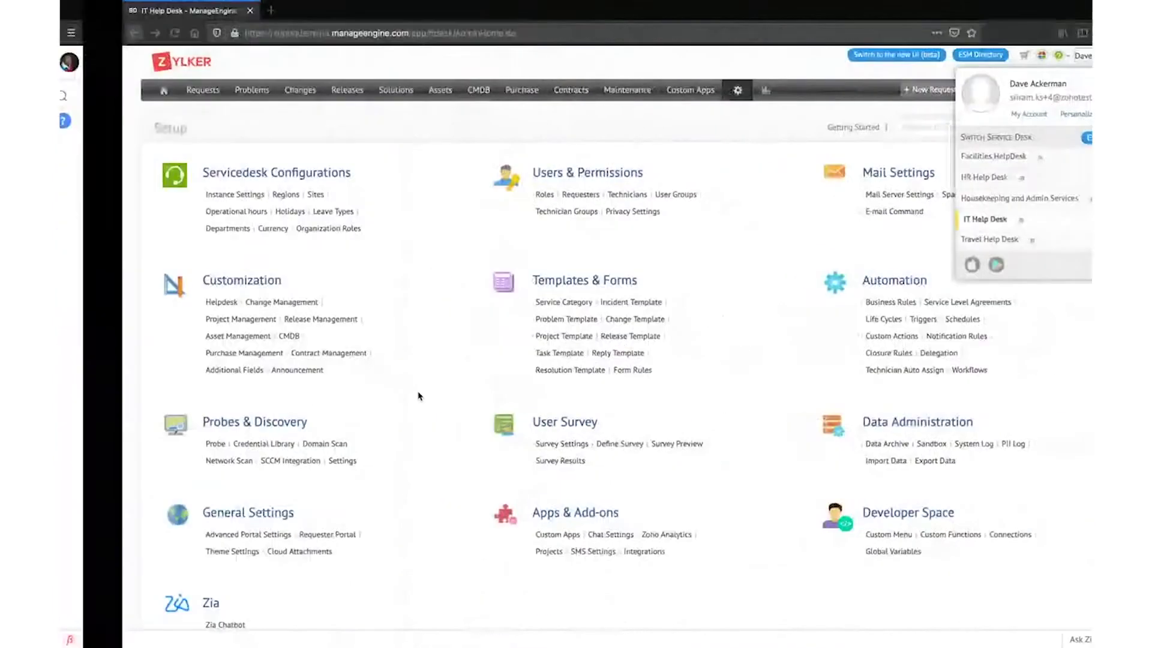
left_click(99, 90)
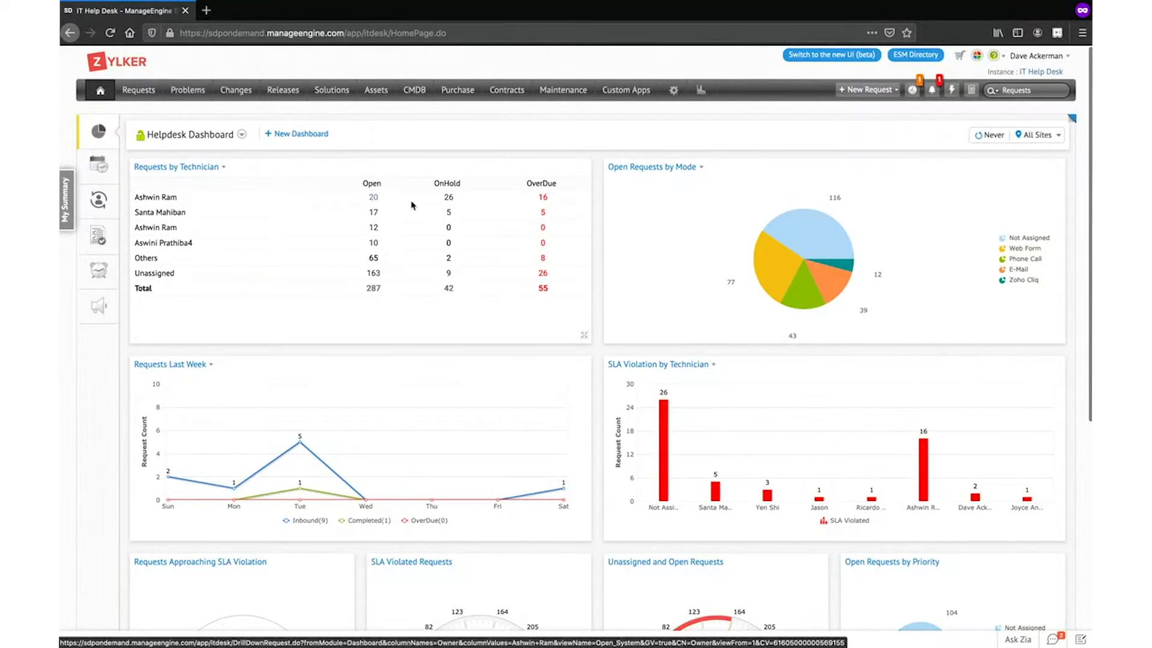
left_click(375, 198)
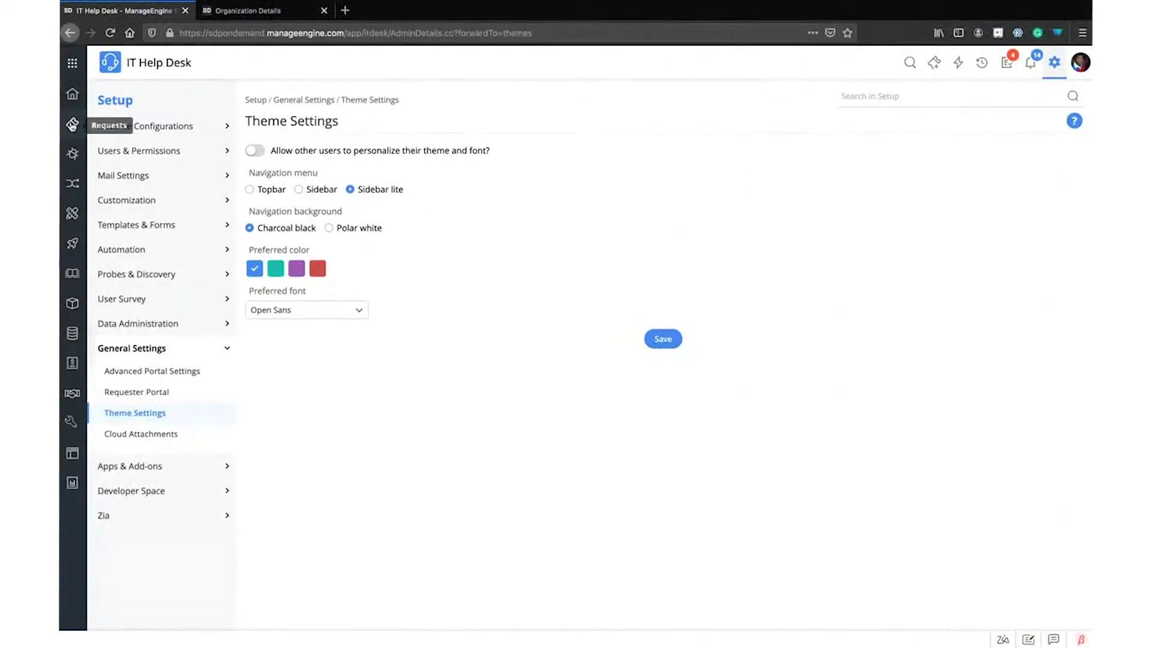
Open the Helpdesk Dashboard with the Home icon in the left navigation bar
left_click(72, 94)
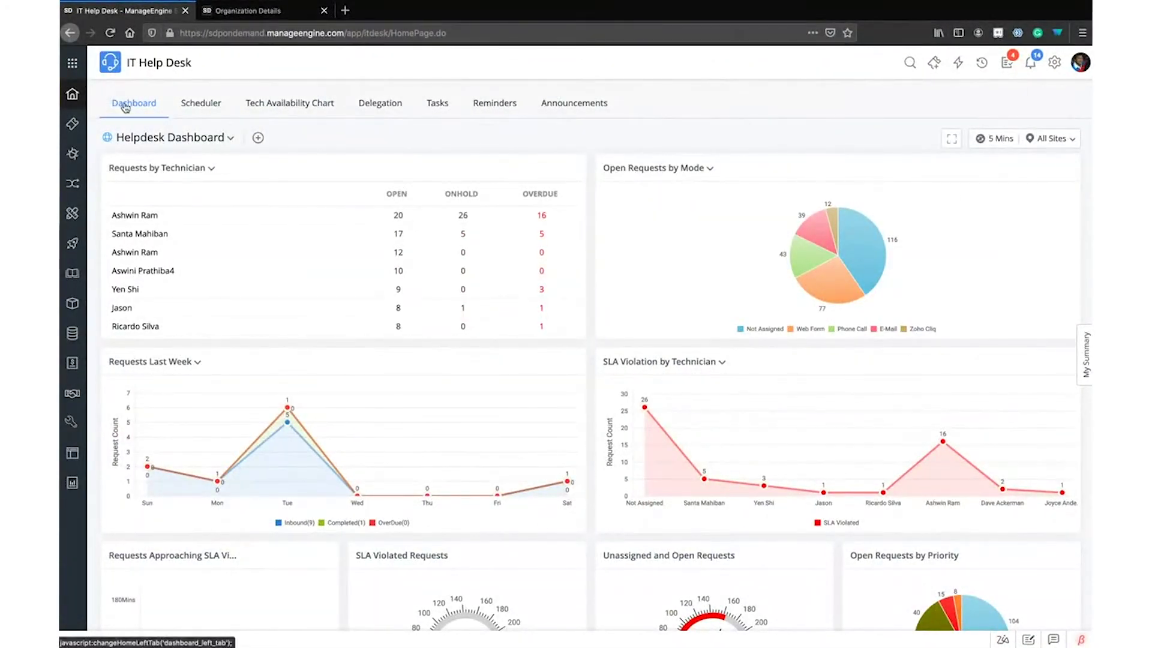
scroll(240, 132, "down", 1)
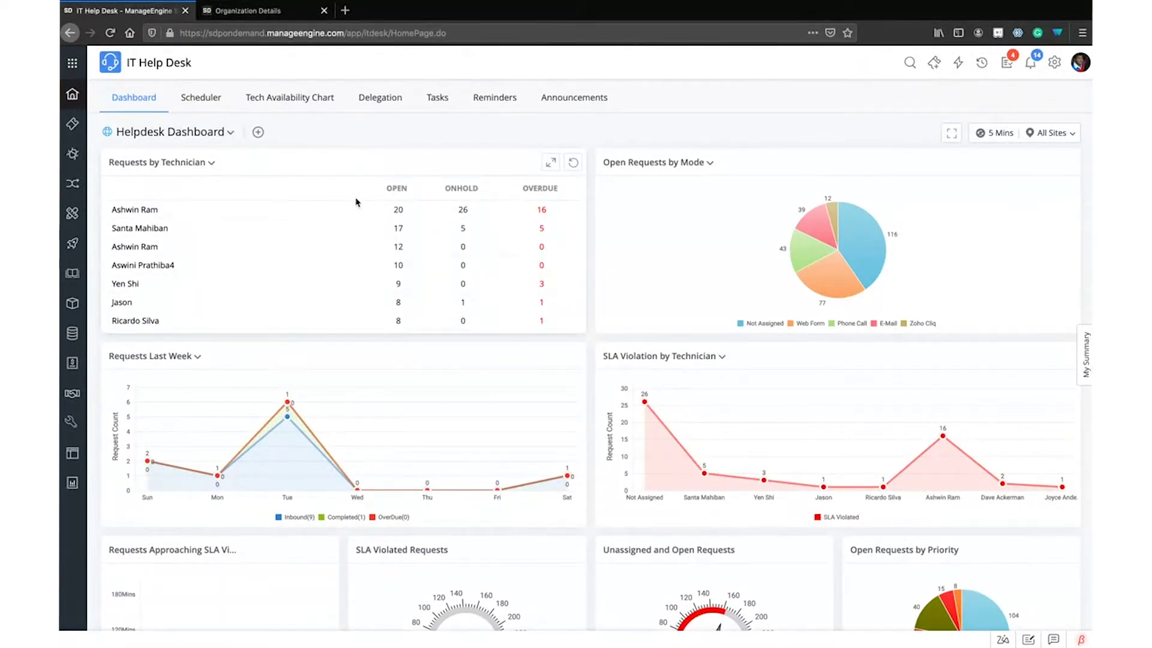
scroll(356, 201, "down", 5)
scroll(357, 201, "up", 5)
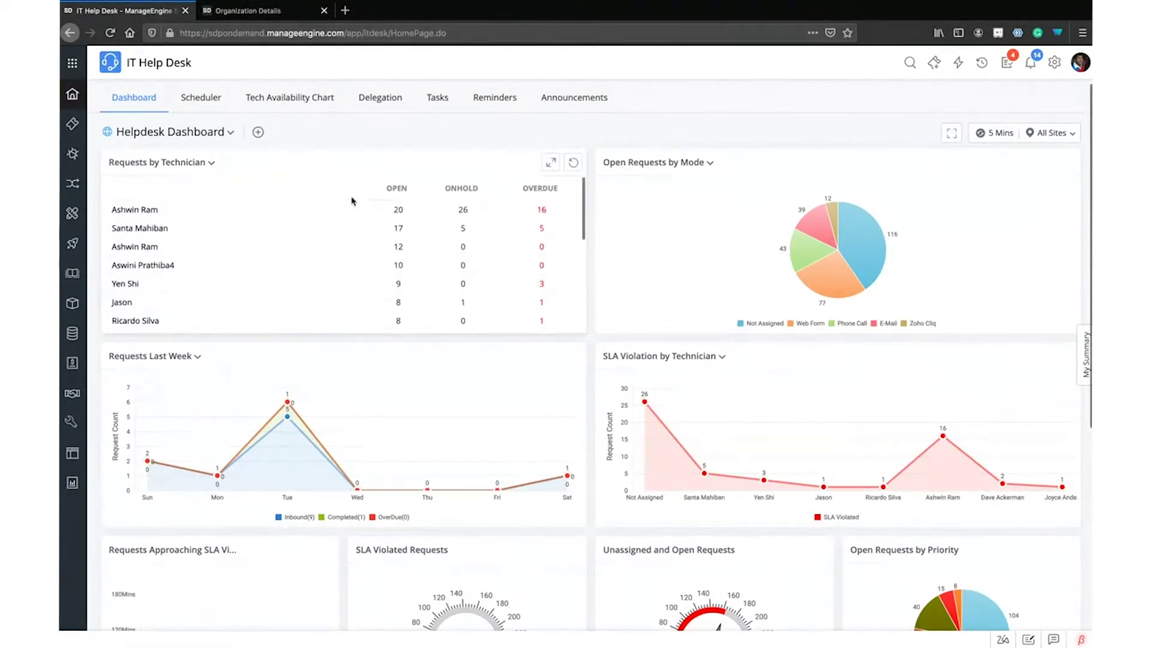
scroll(564, 306, "down", 5)
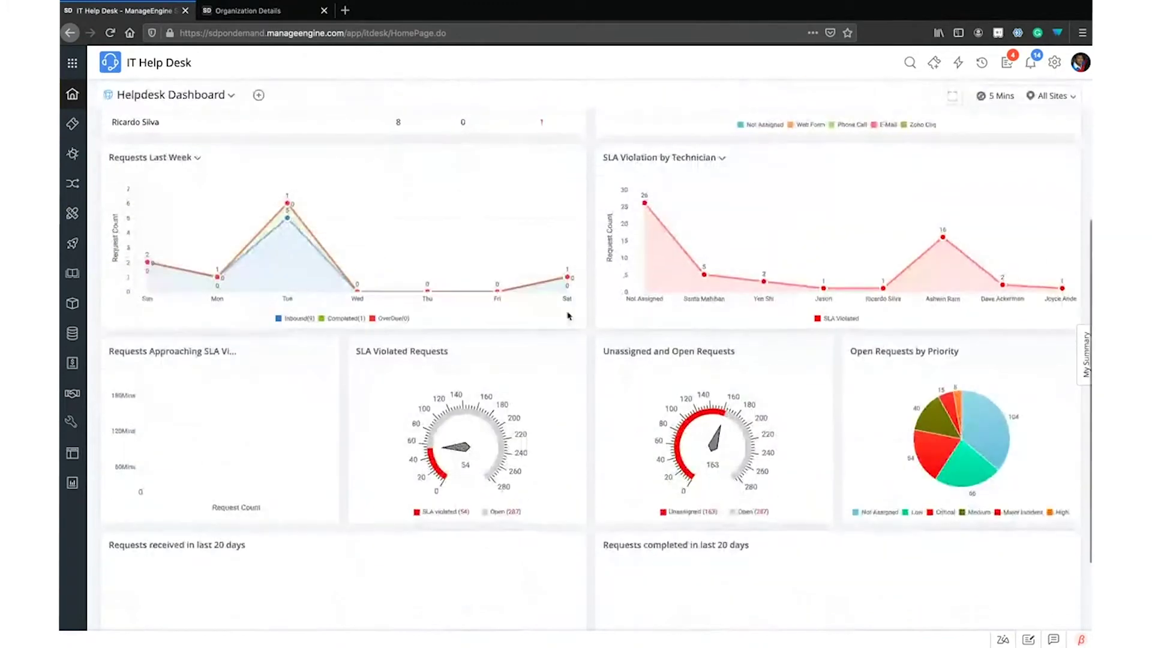
scroll(596, 304, "up", 5)
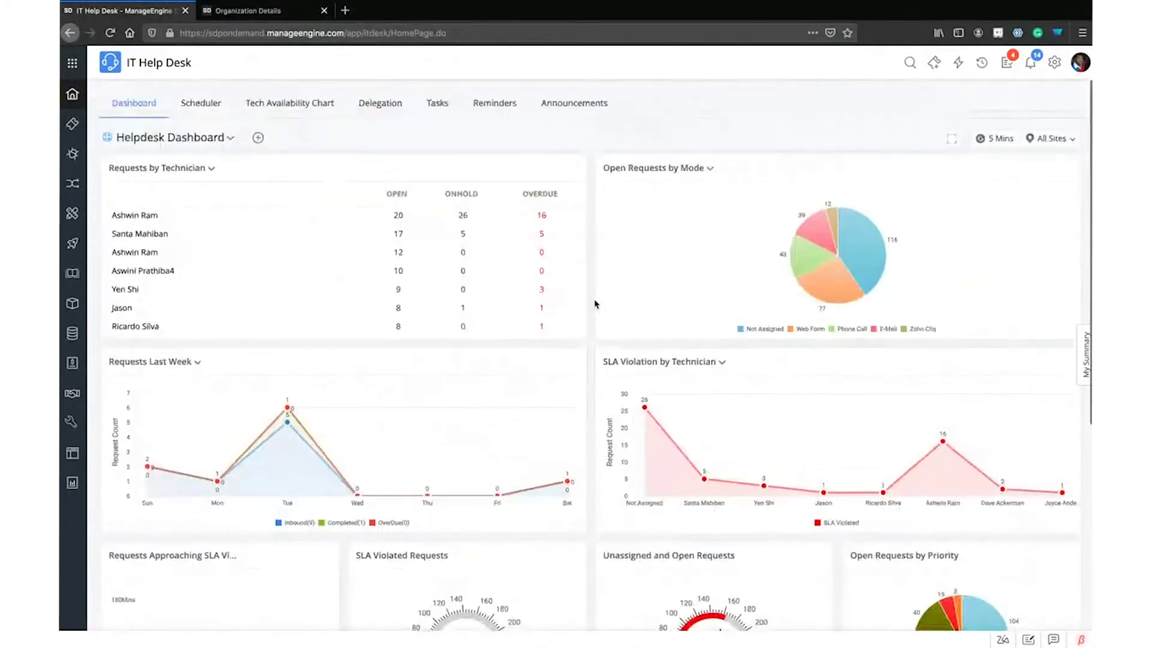
left_click(233, 139)
scroll(246, 318, "down", 2)
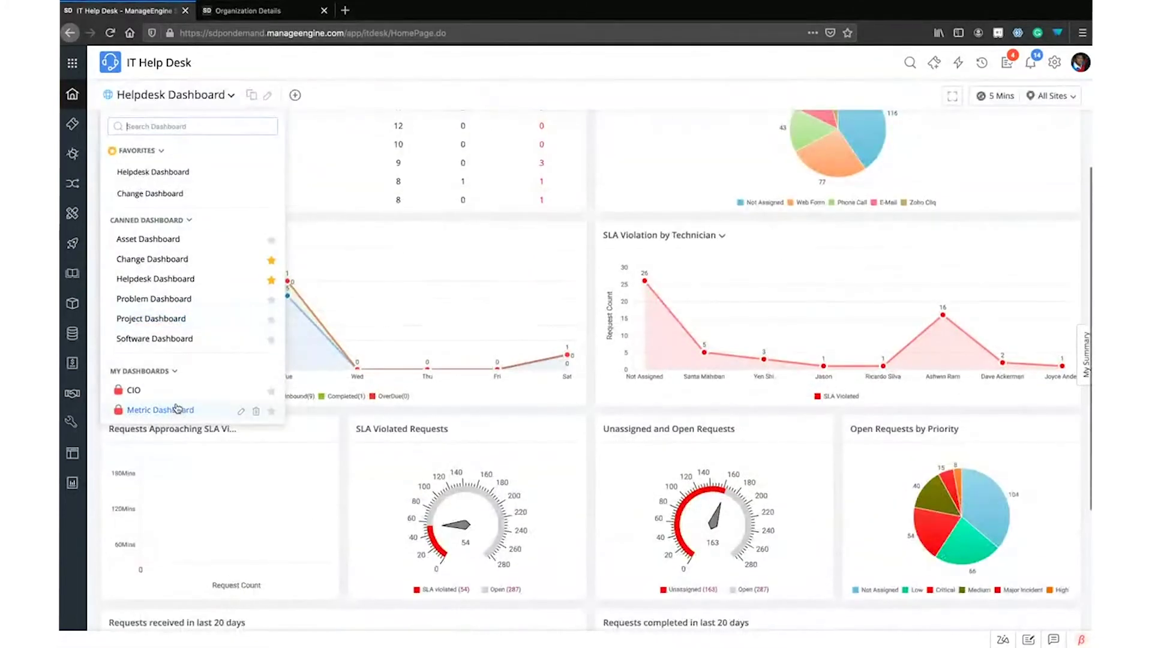
left_click(429, 90)
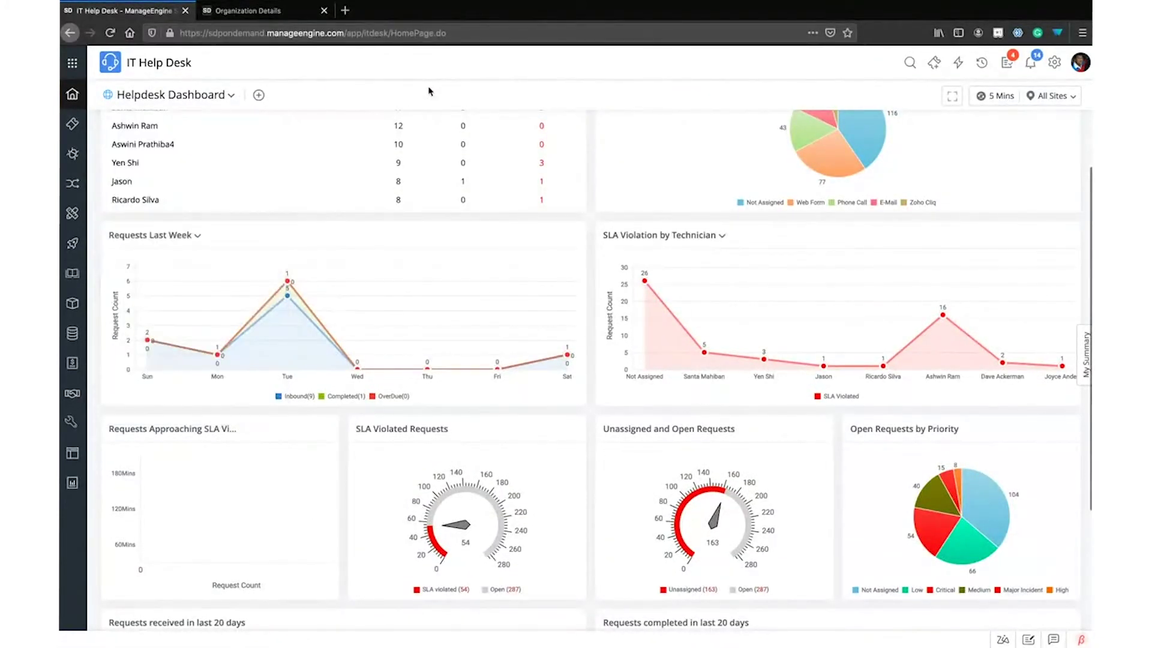
scroll(526, 217, "up", 2)
mouse_move(258, 138)
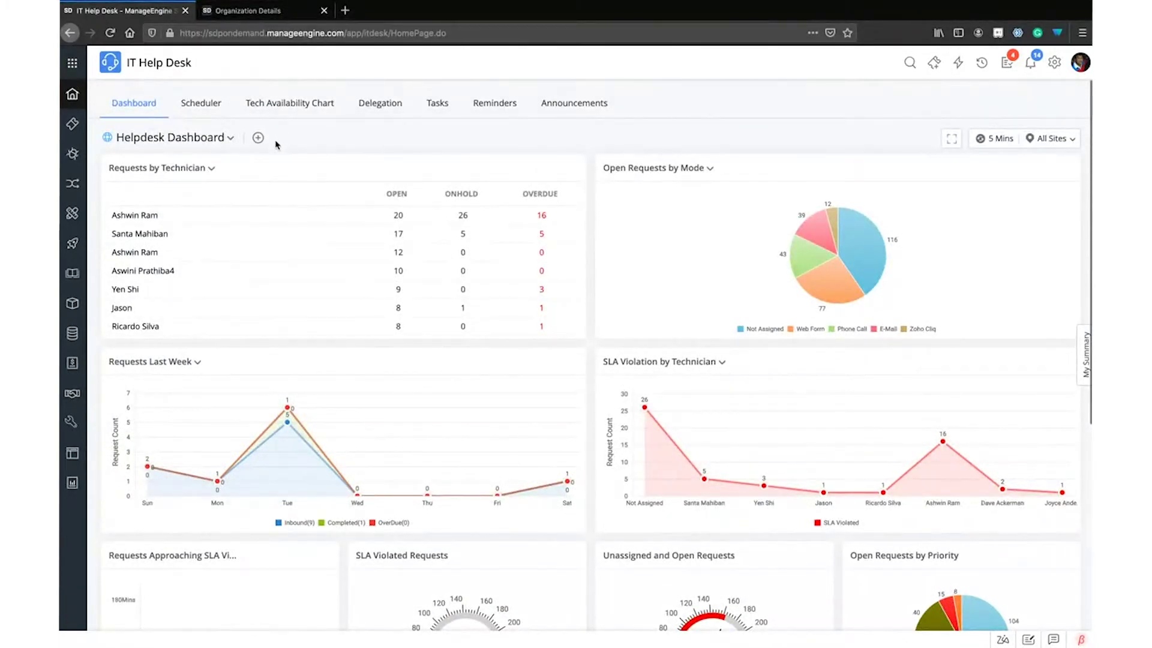
left_click(230, 138)
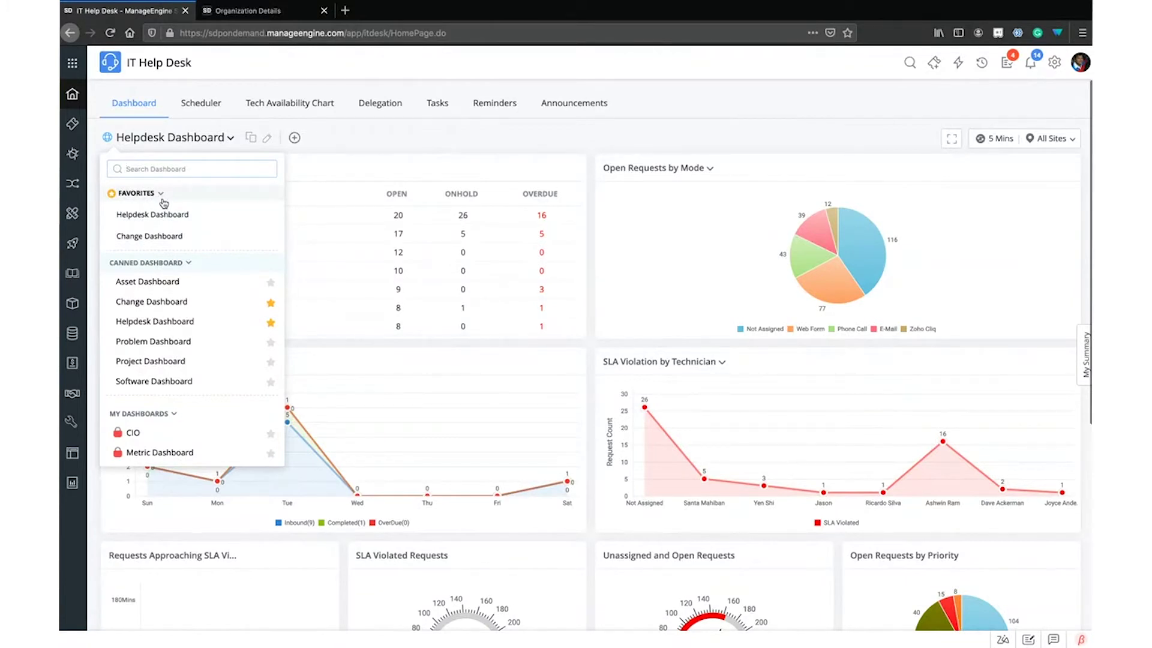
left_click(462, 142)
mouse_move(866, 240)
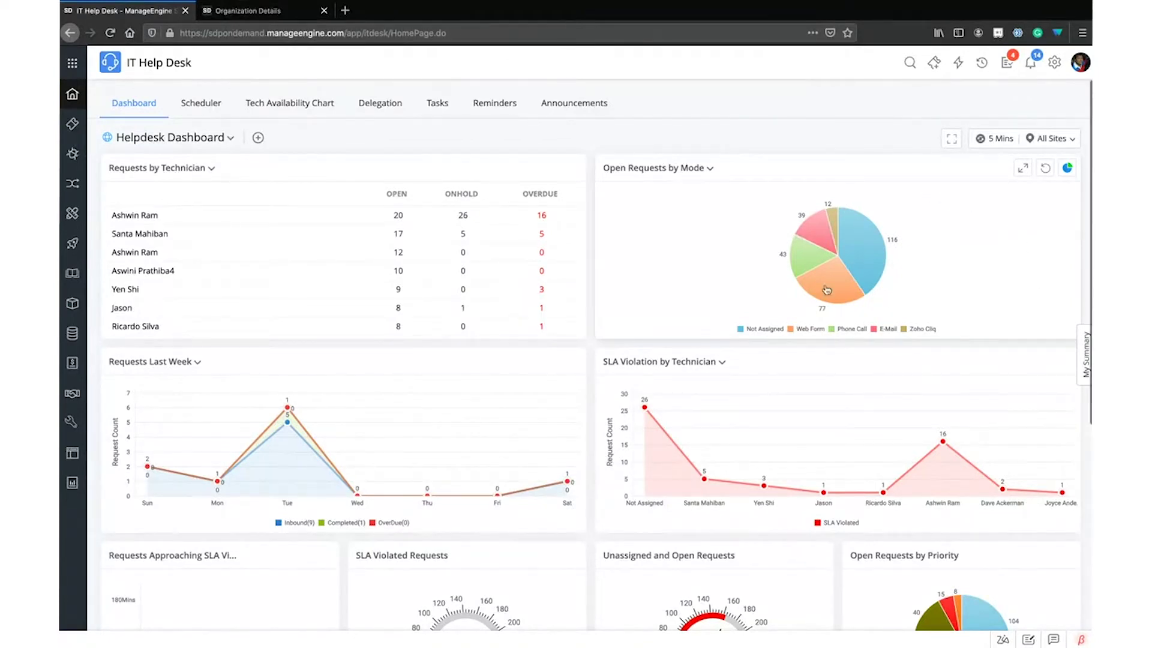
scroll(879, 279, "down", 4)
scroll(880, 278, "up", 4)
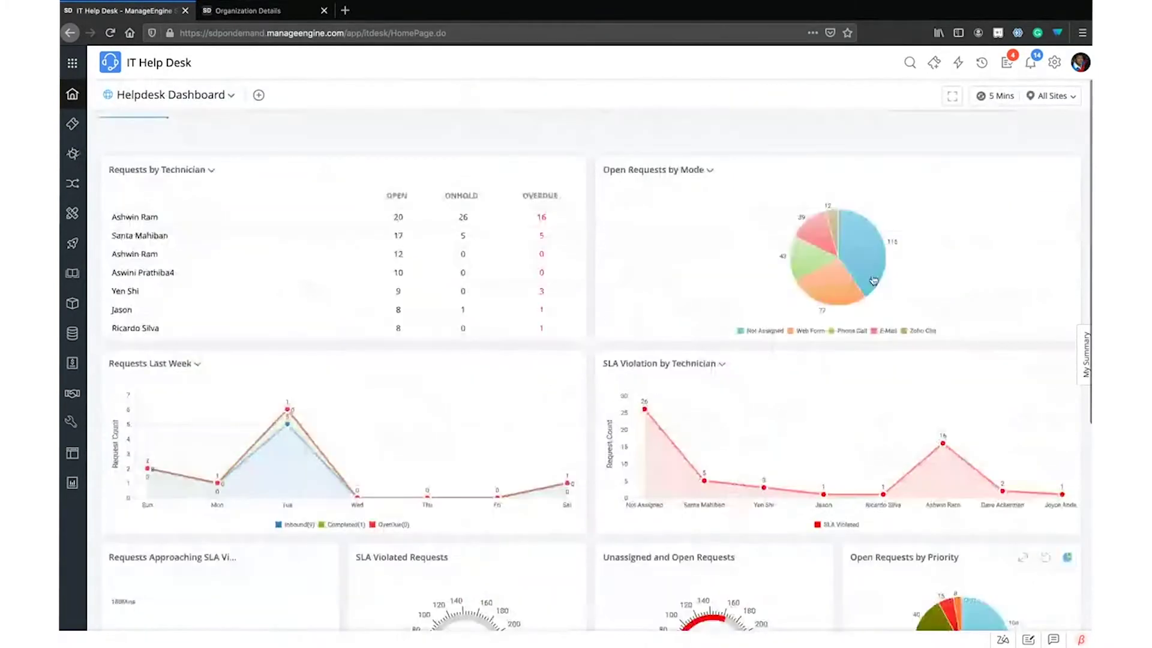
Try the pyramid and area chart types on the Open Requests by Mode widget
left_click(1067, 169)
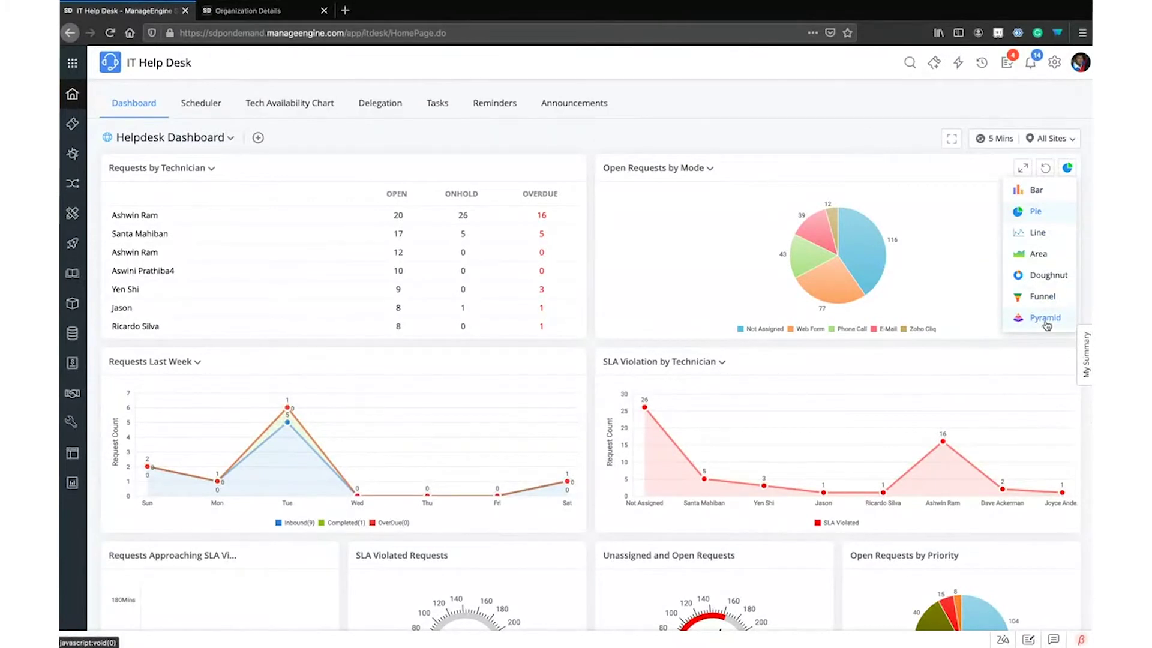
left_click(1046, 323)
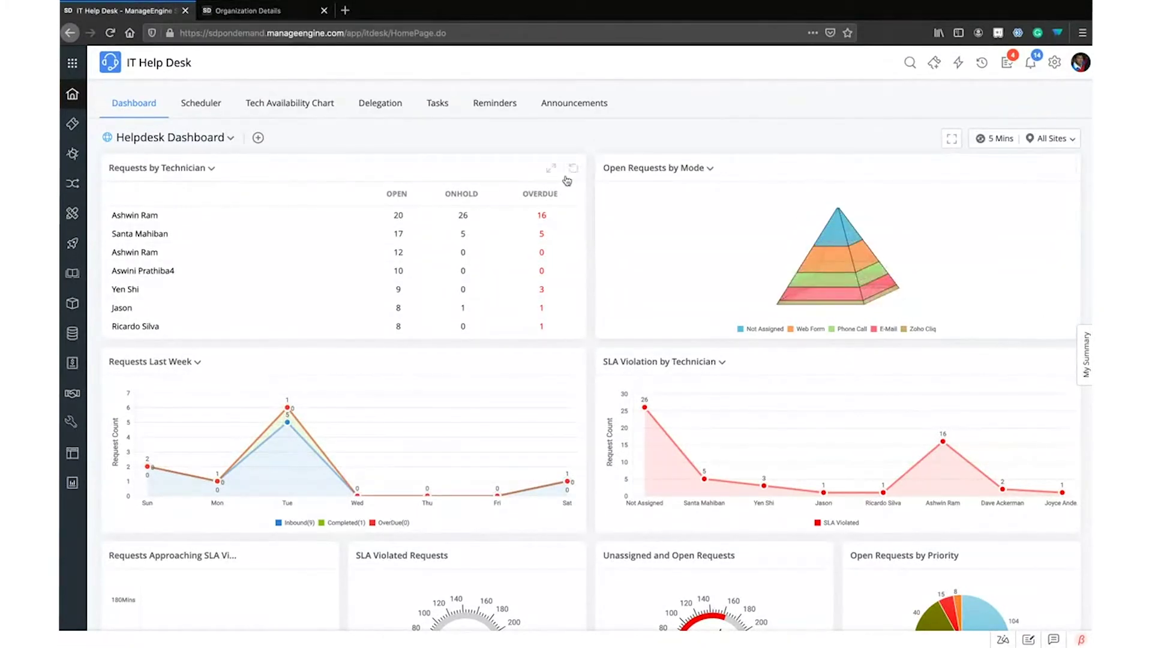
mouse_move(838, 252)
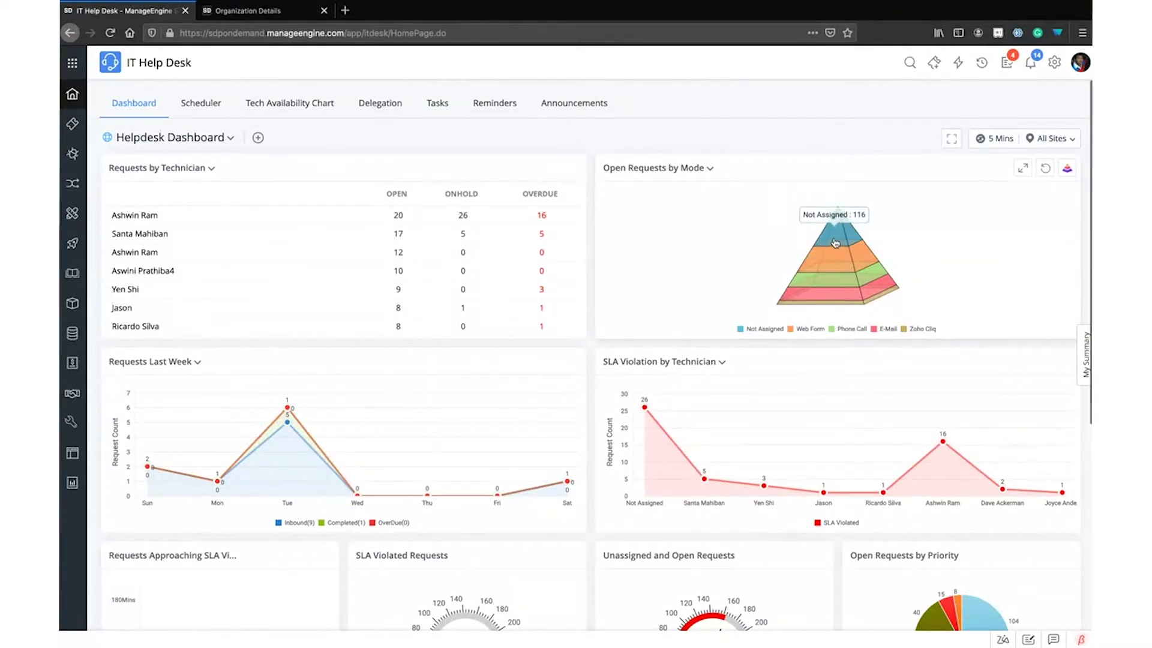
left_click(1067, 170)
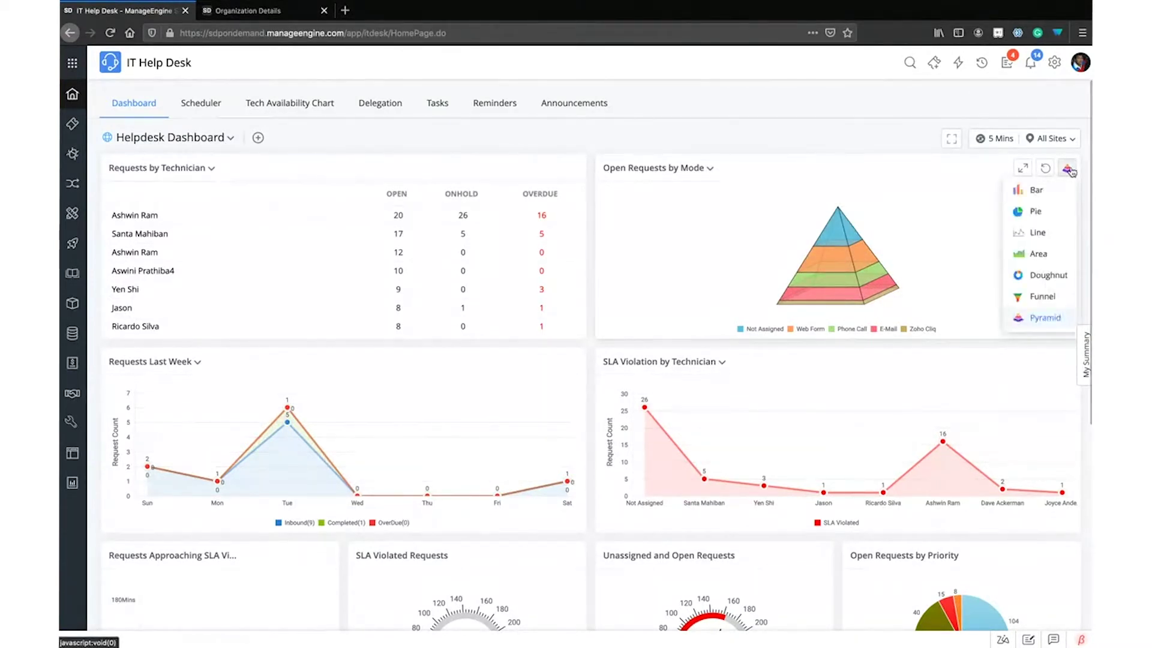
left_click(1032, 252)
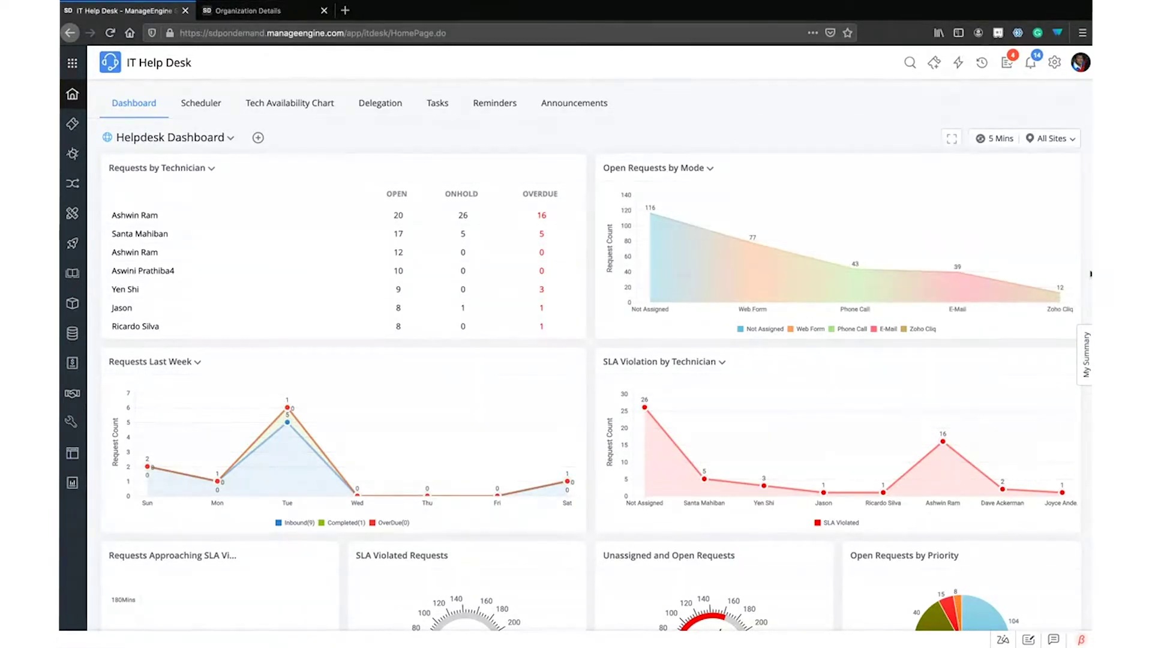
Make Open Requests by Mode a doughnut chart and drill into its Web Form slice
left_click(1048, 147)
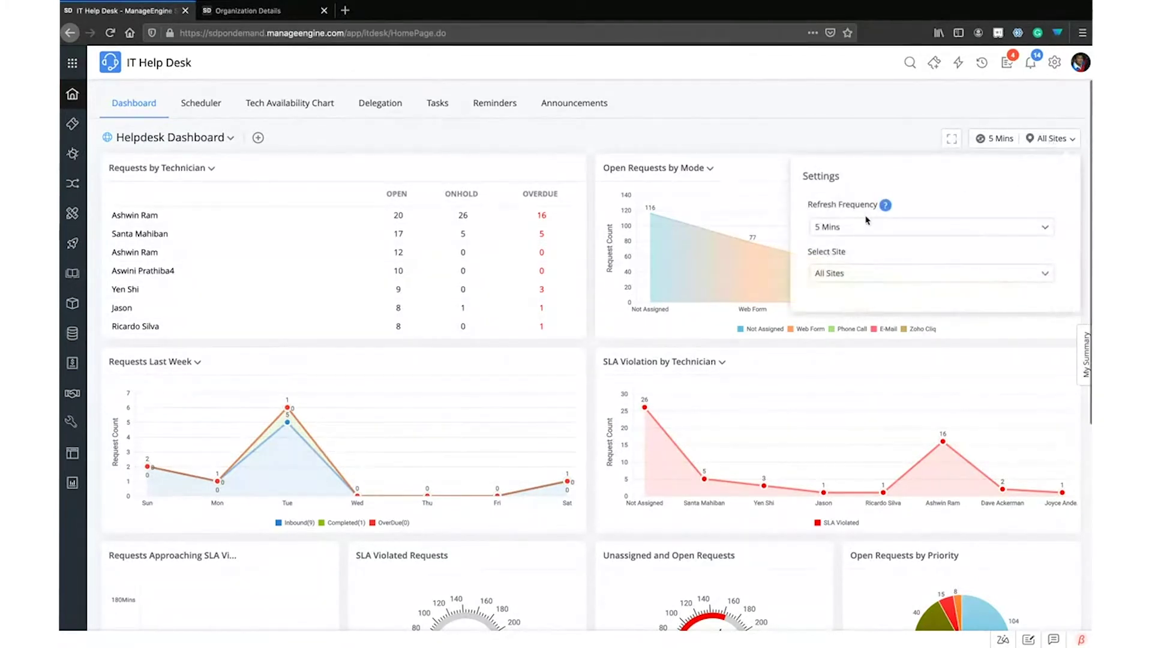
left_click(986, 123)
left_click(1067, 168)
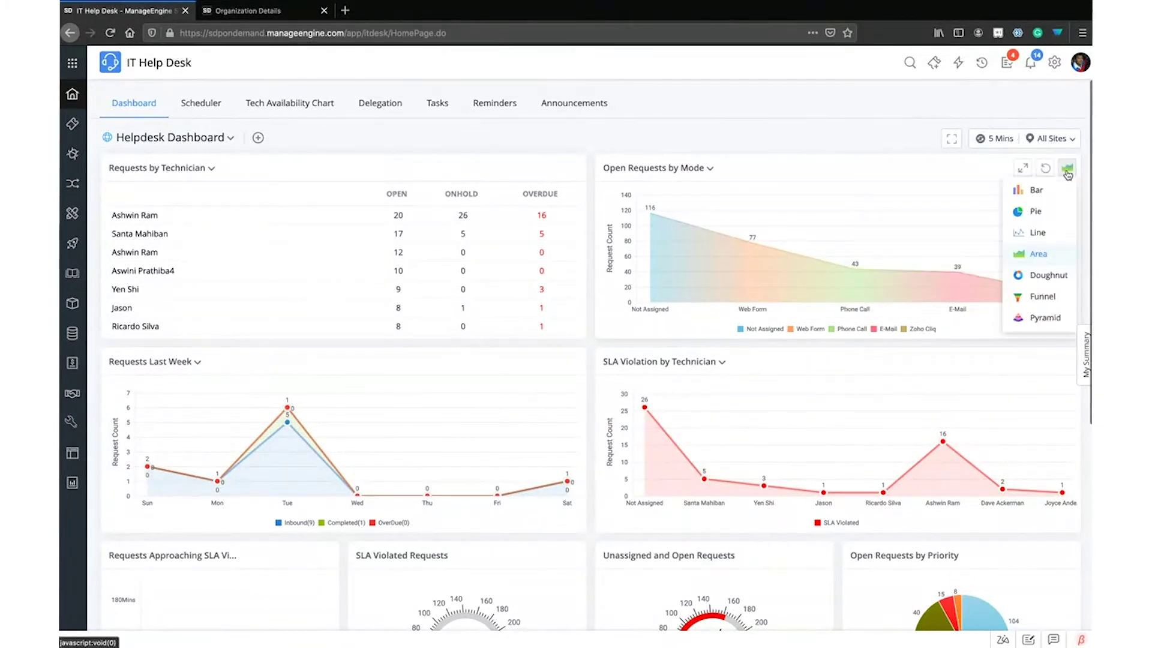
left_click(1048, 274)
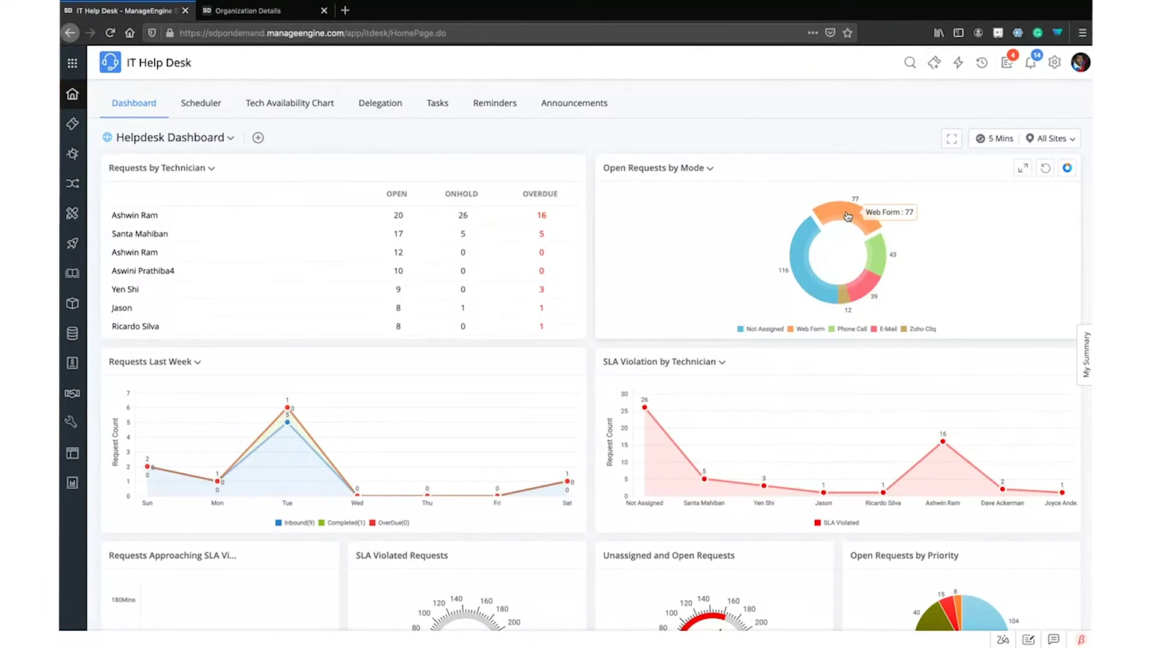
left_click(847, 216)
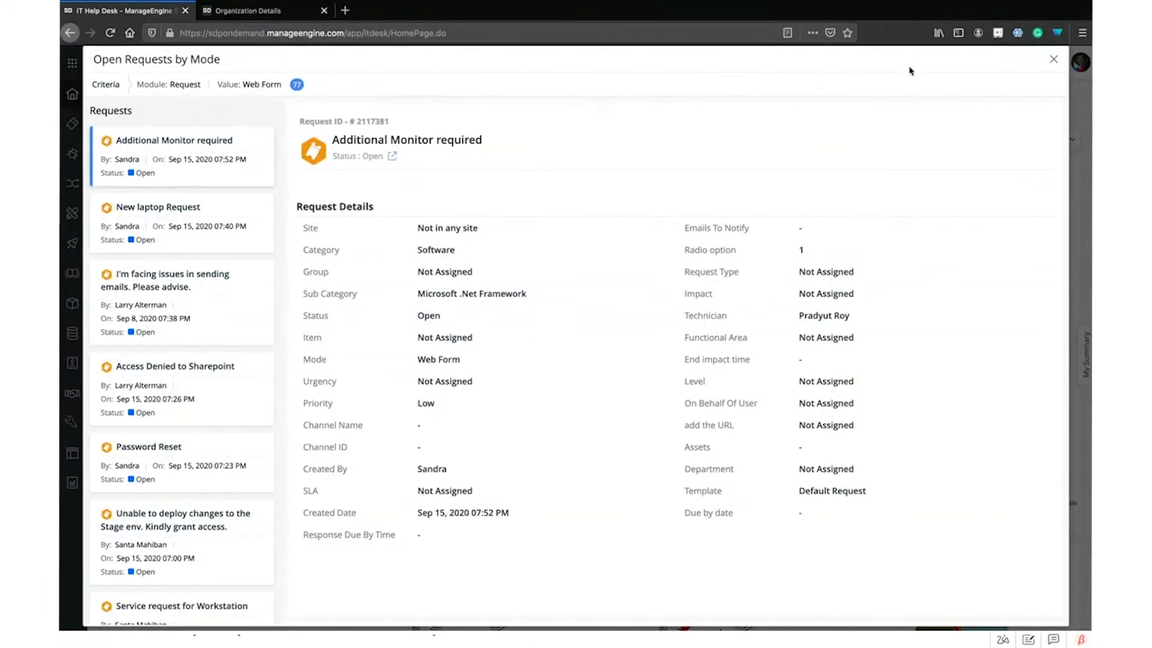
Scroll through the Web Form requests list, then close the drill-down overlay
scroll(217, 276, "down", 8)
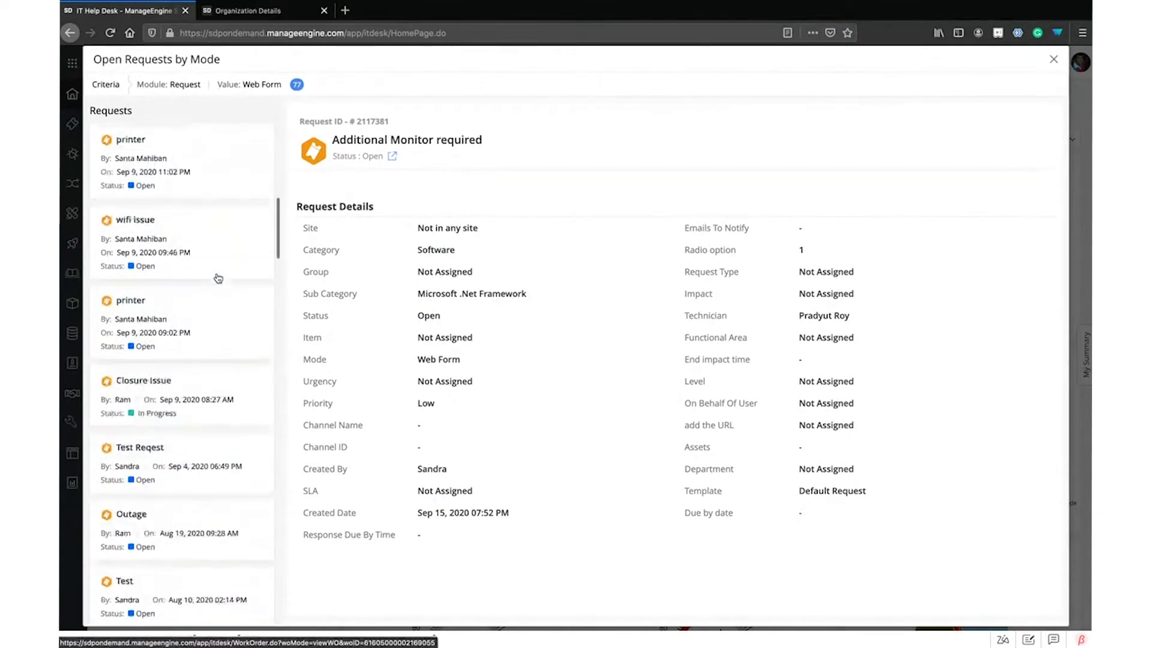
scroll(217, 278, "down", 10)
scroll(218, 278, "up", 8)
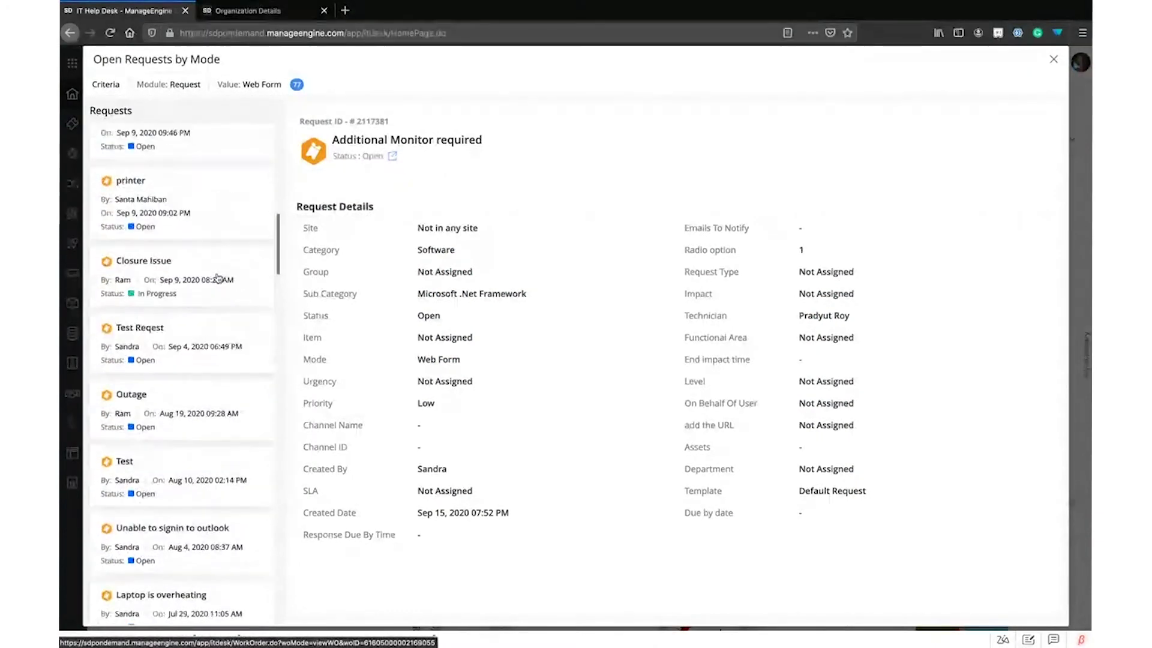
scroll(218, 278, "up", 1)
scroll(218, 281, "down", 15)
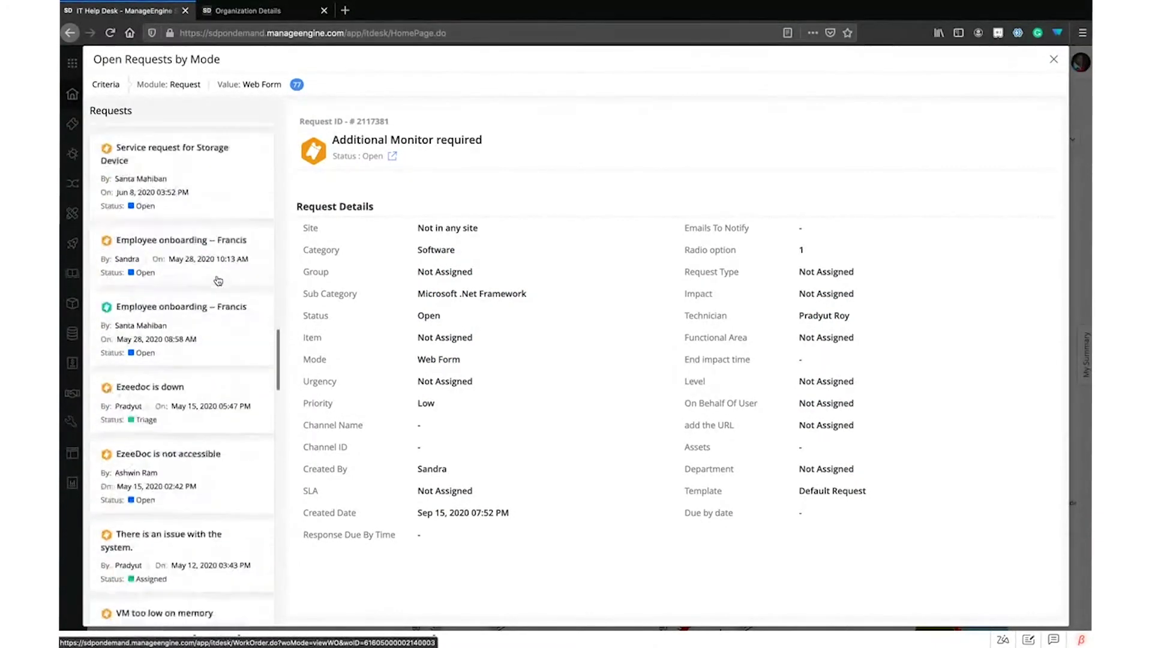
scroll(218, 280, "up", 20)
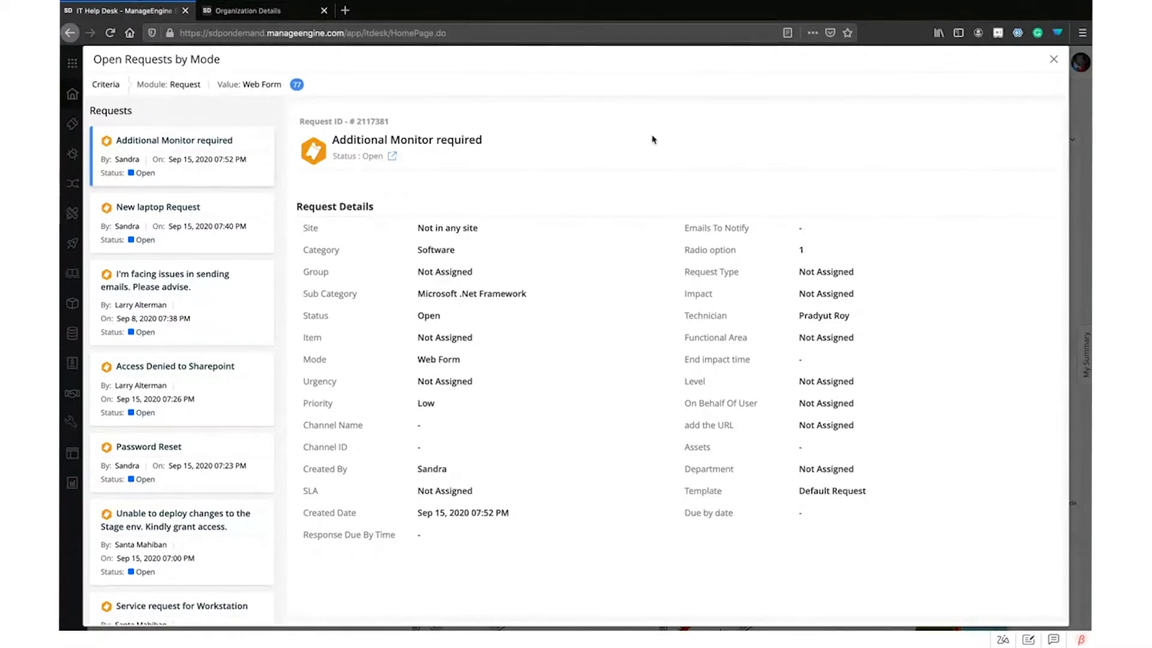
left_click(1056, 60)
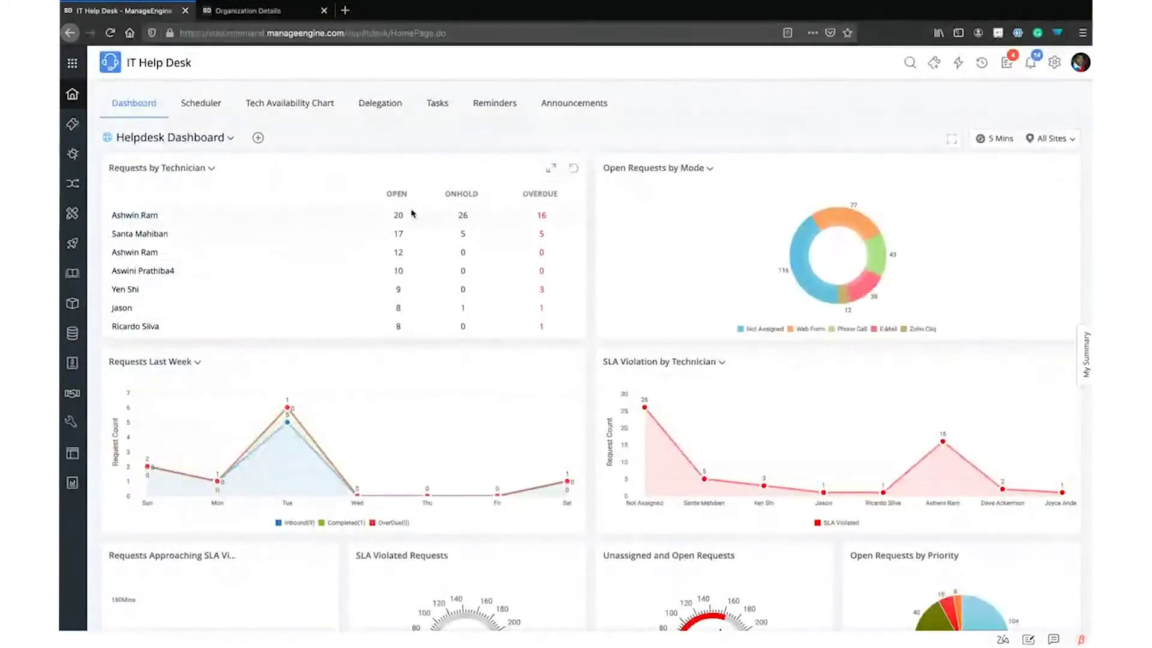
scroll(972, 264, "down", 5)
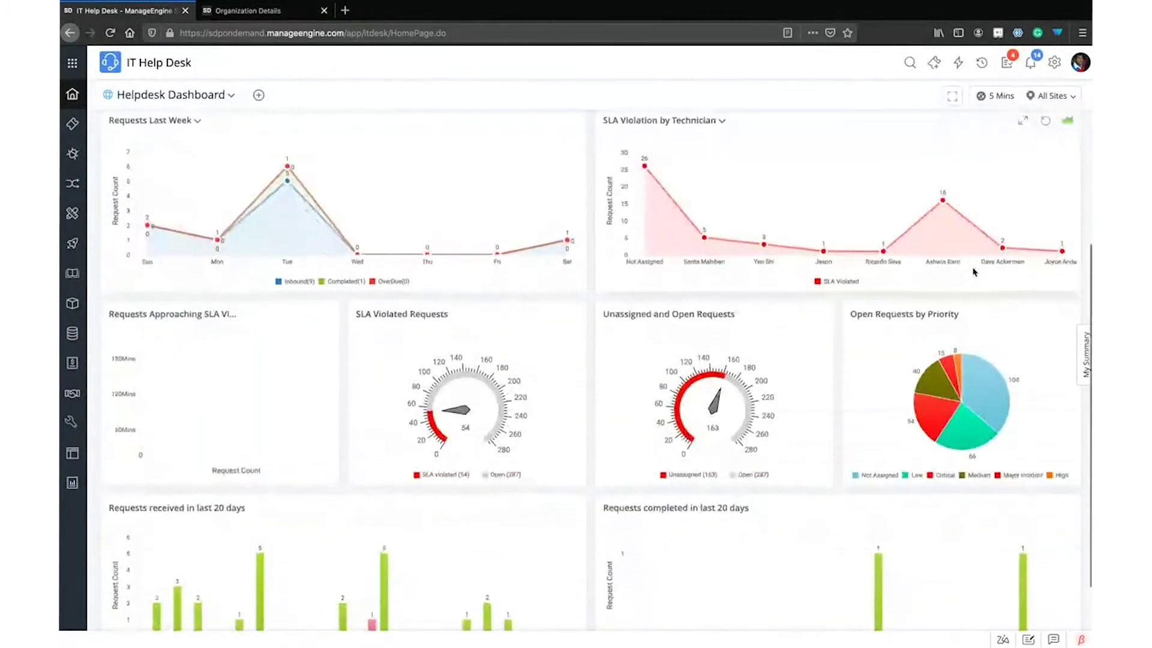
scroll(1044, 129, "up", 5)
left_click(991, 140)
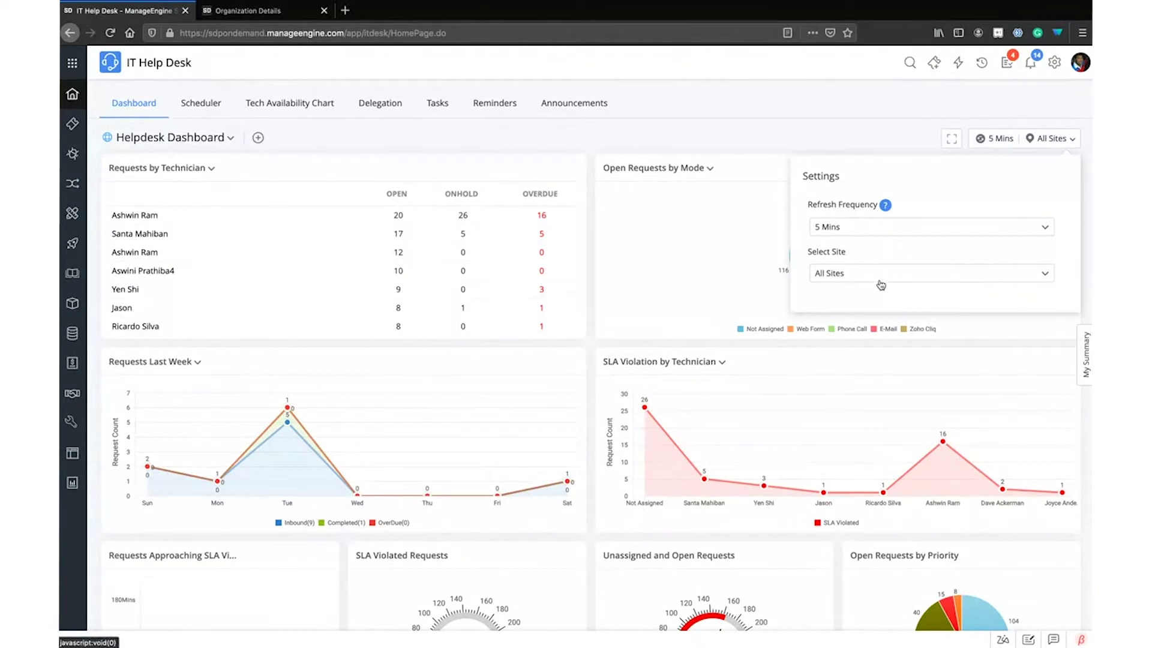
left_click(782, 123)
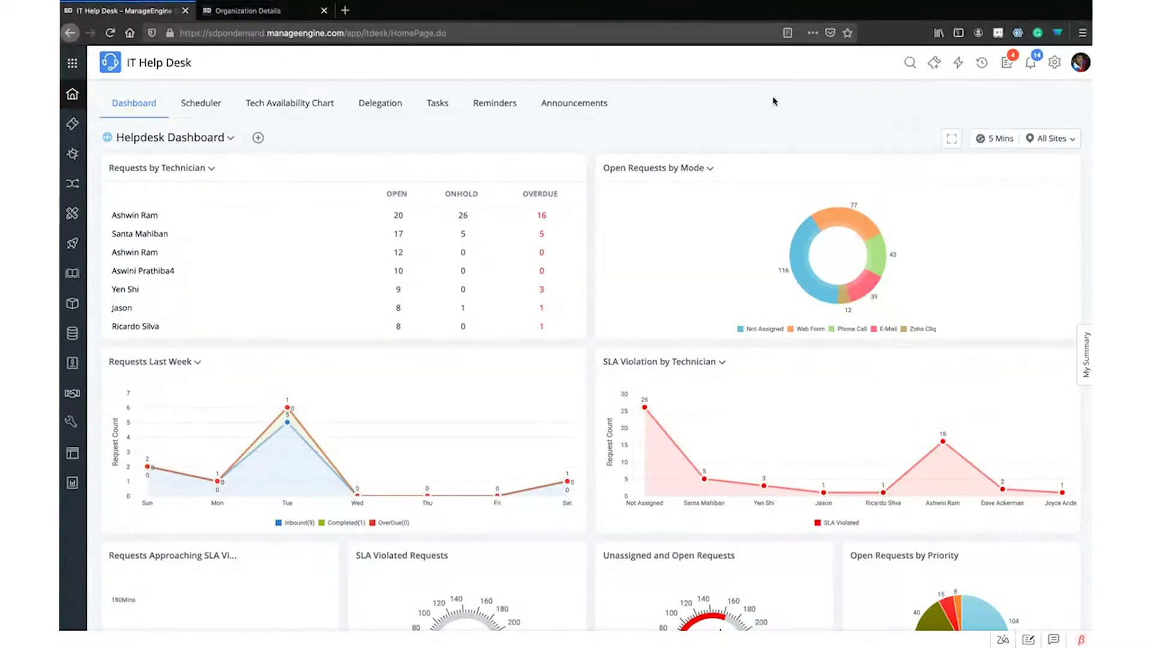
left_click(952, 140)
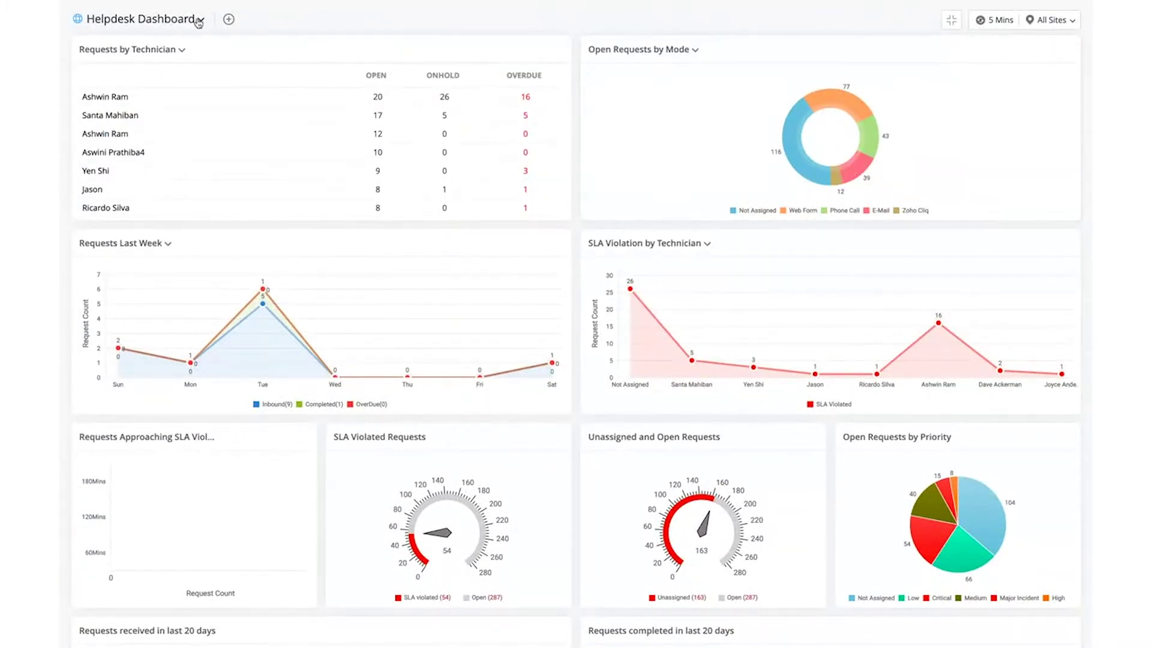
left_click(997, 19)
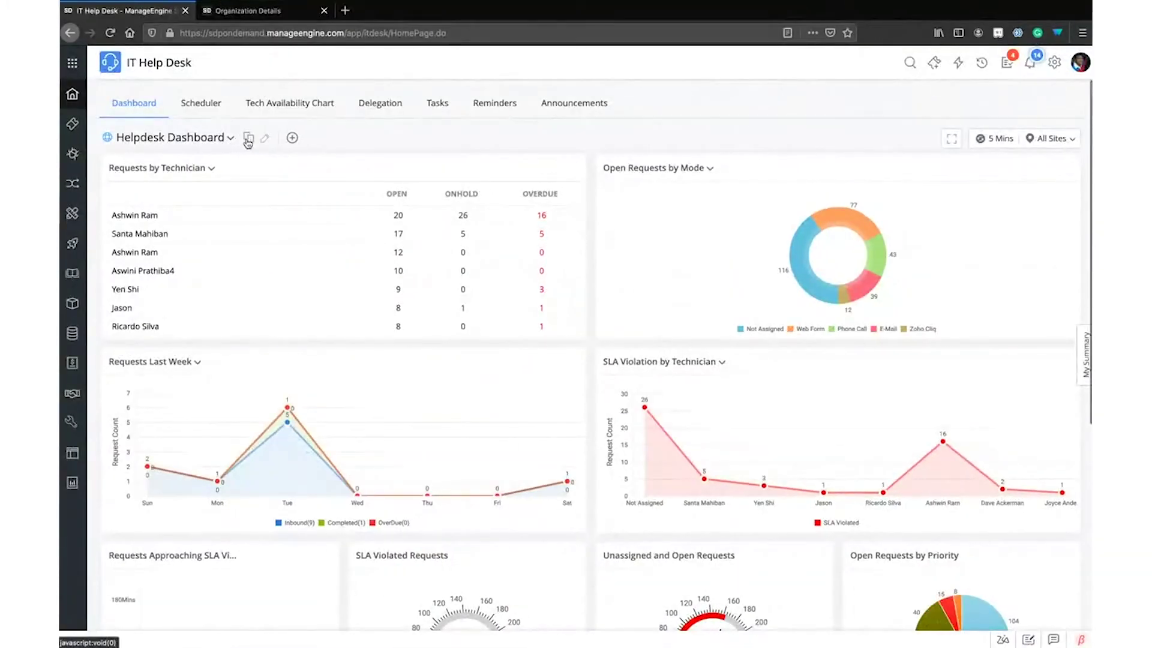
Put the Helpdesk Dashboard in edit mode and preview the New URL Widget option
left_click(269, 140)
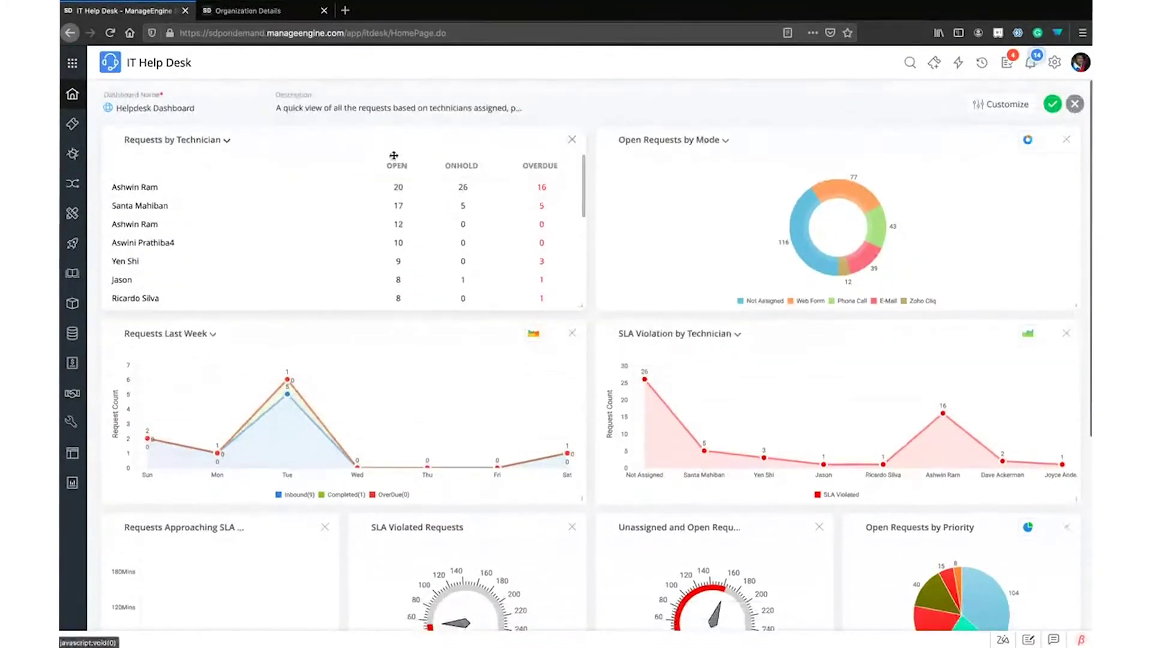
left_click(999, 103)
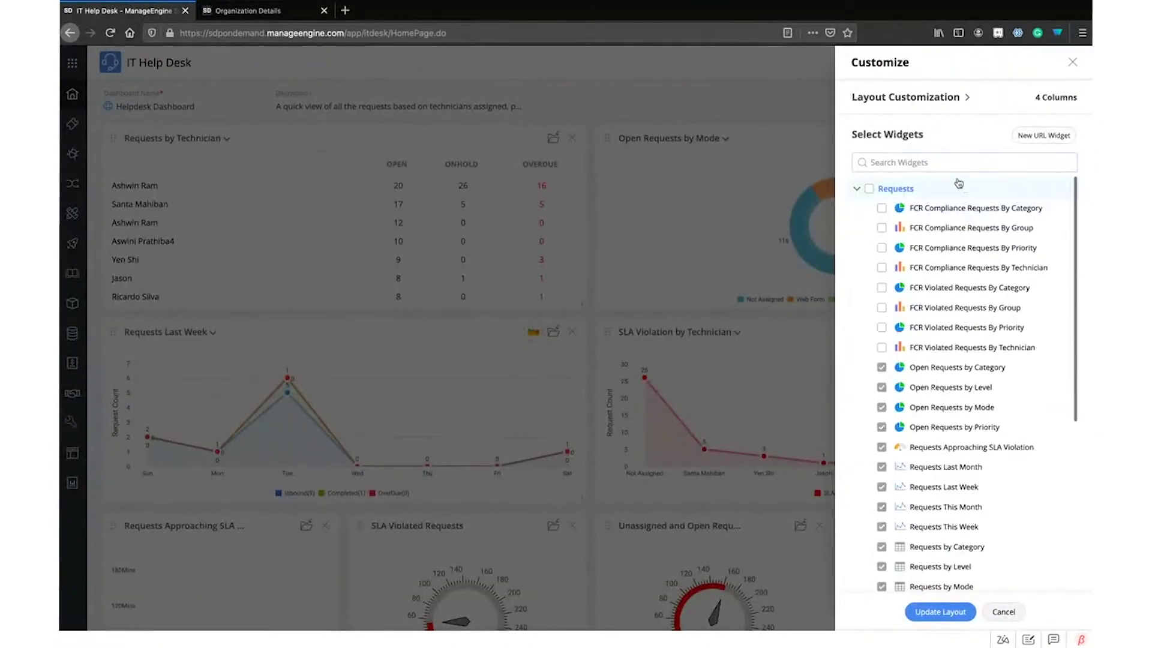
left_click(1053, 138)
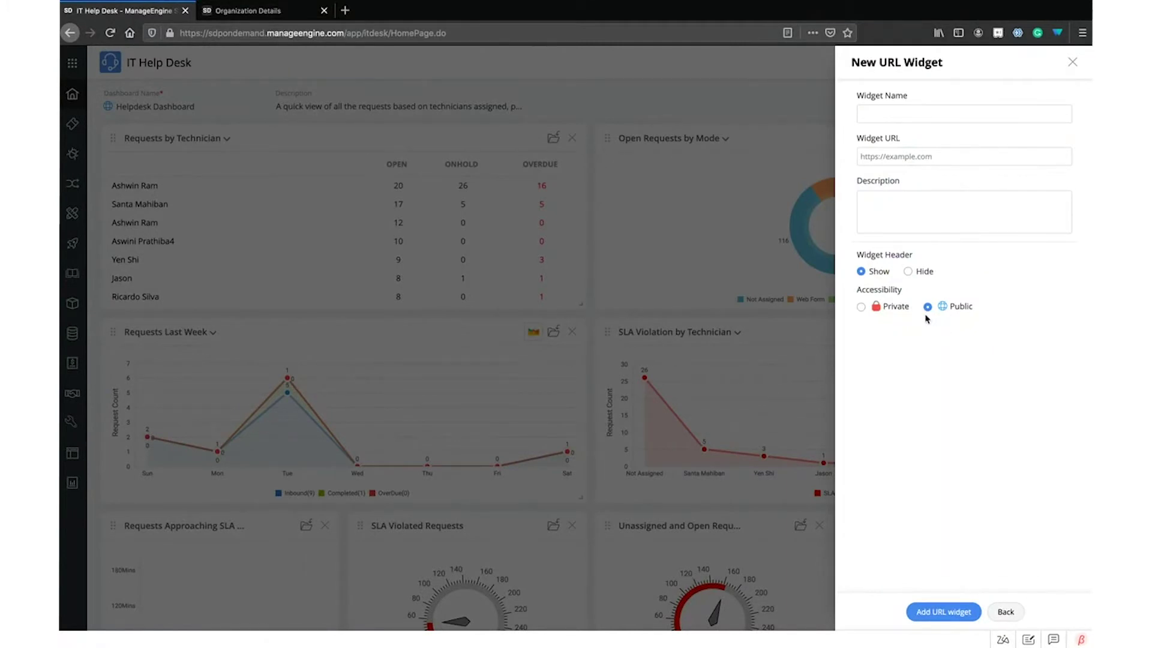
left_click(1010, 611)
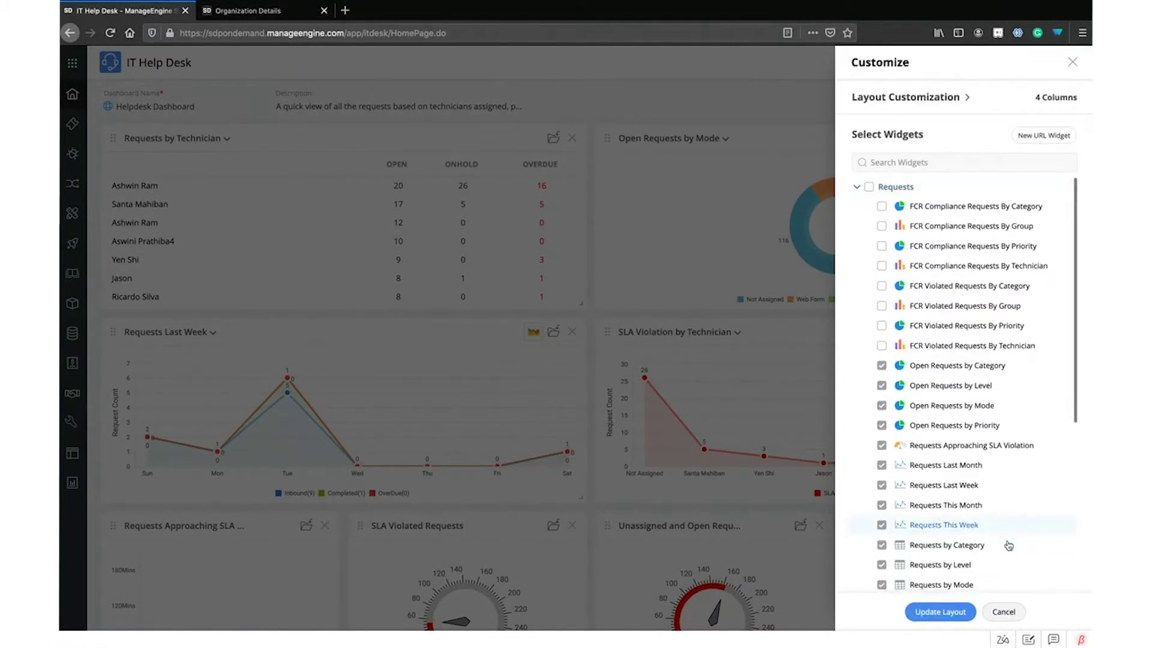
Switch the widget layout to two, then four columns, and cancel the edits
left_click(906, 96)
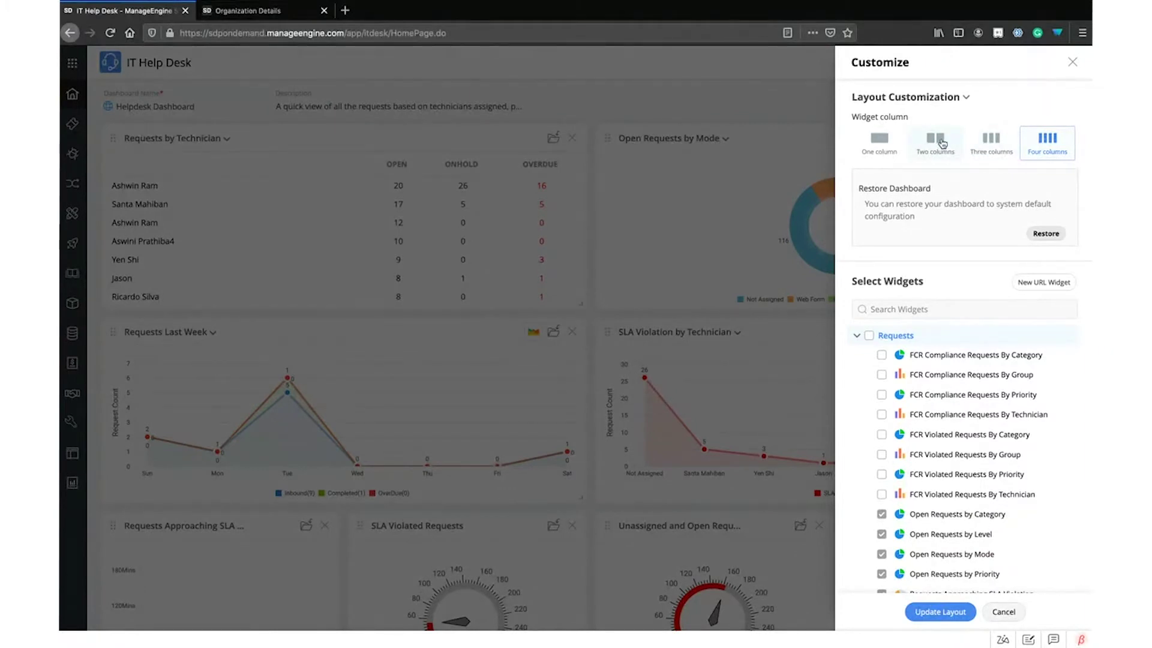
left_click(942, 142)
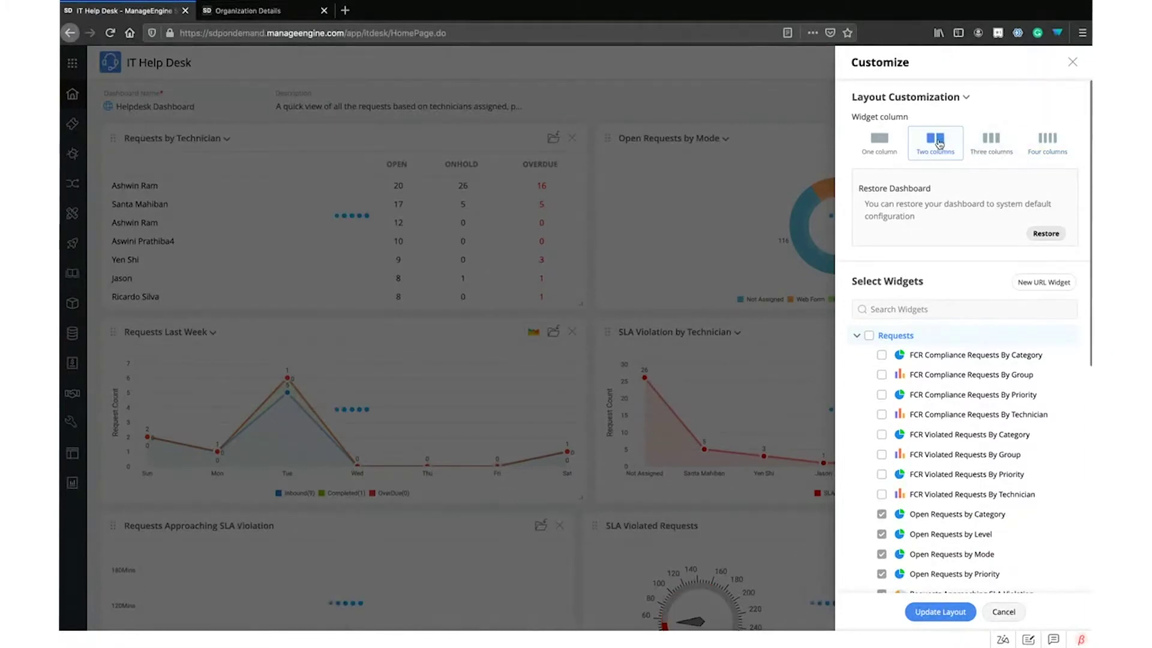
left_click(1044, 138)
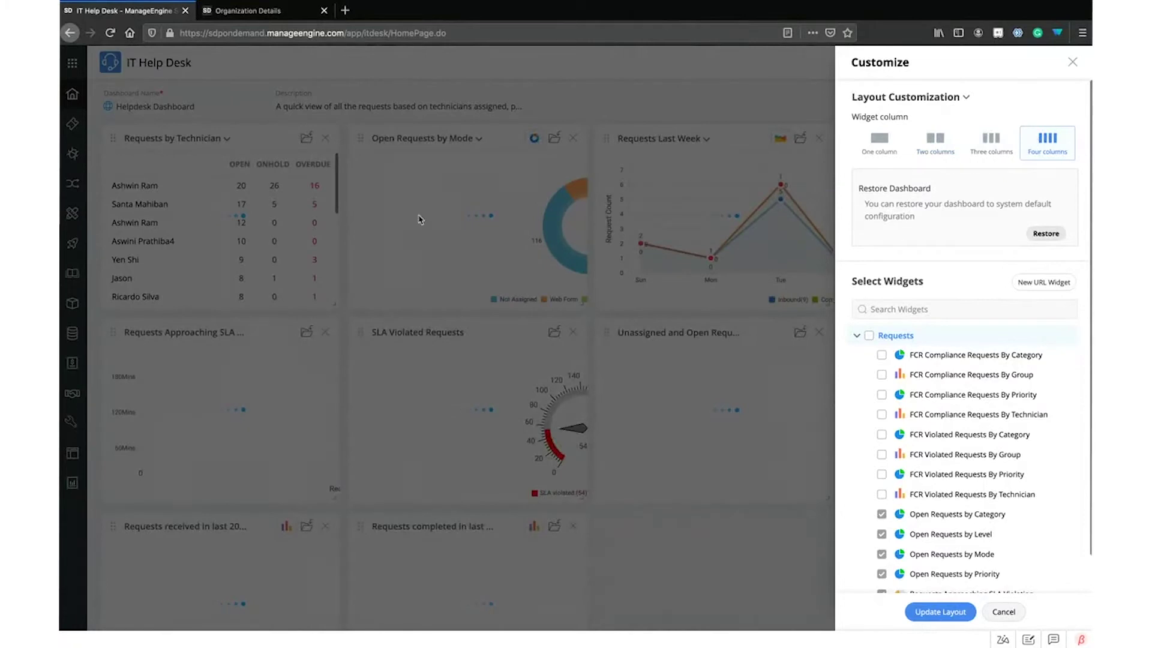
scroll(918, 424, "down", 1)
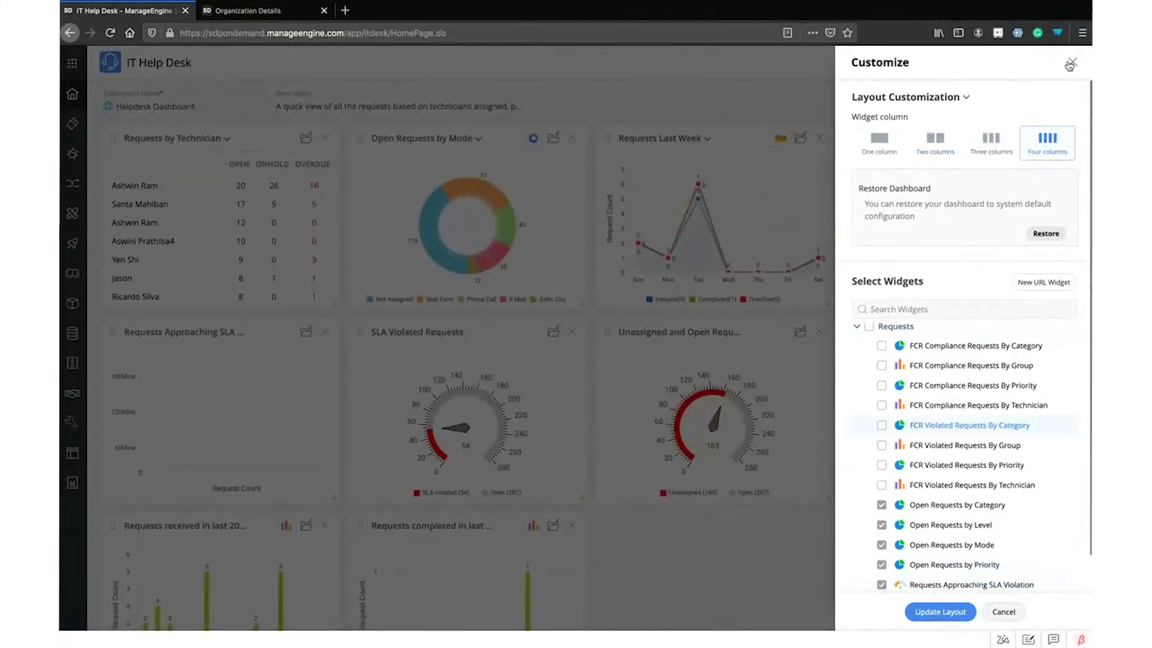
left_click(1071, 63)
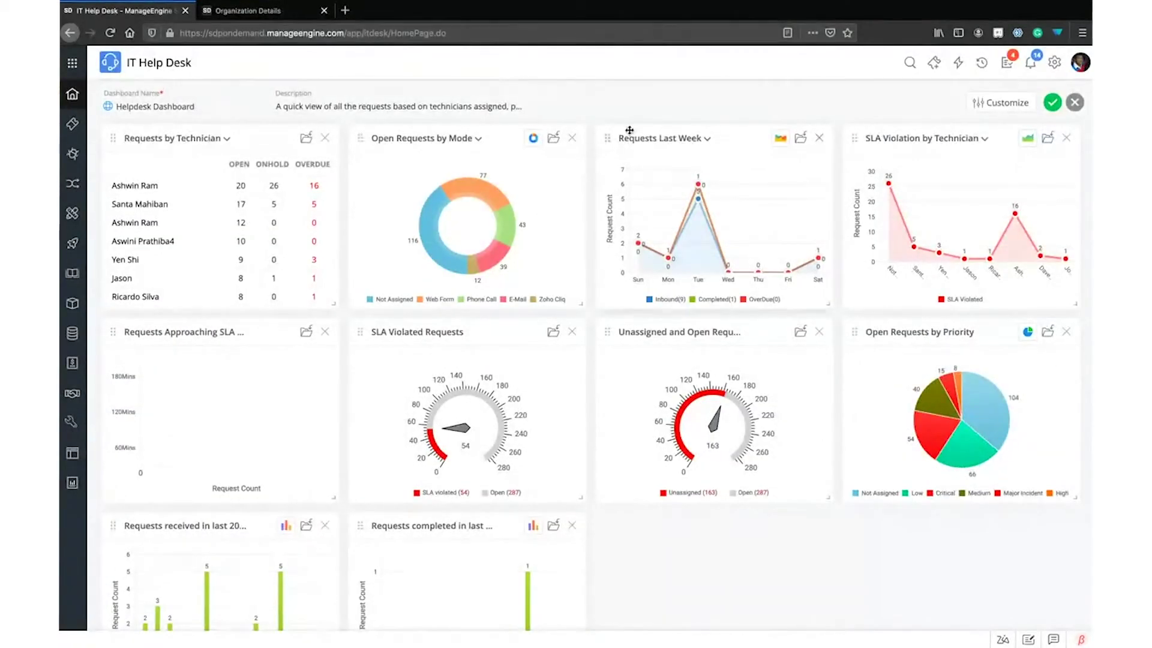
left_click(1075, 102)
Confirm discarding the layout changes and scroll through the restored dashboard
left_click(666, 377)
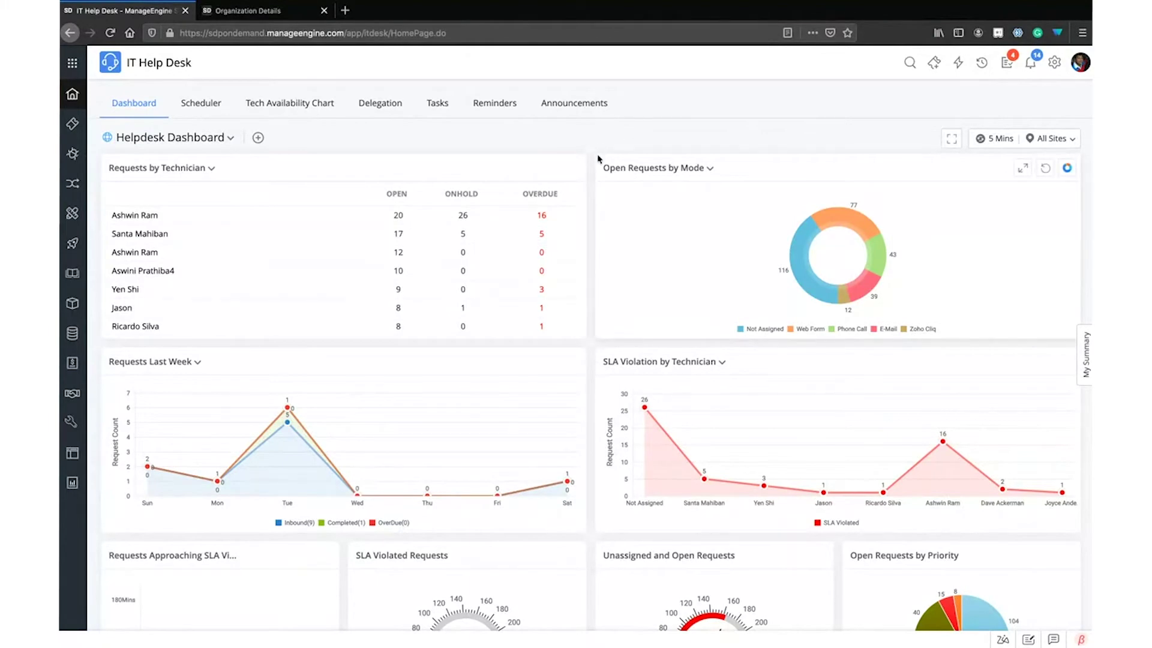
scroll(597, 158, "down", 3)
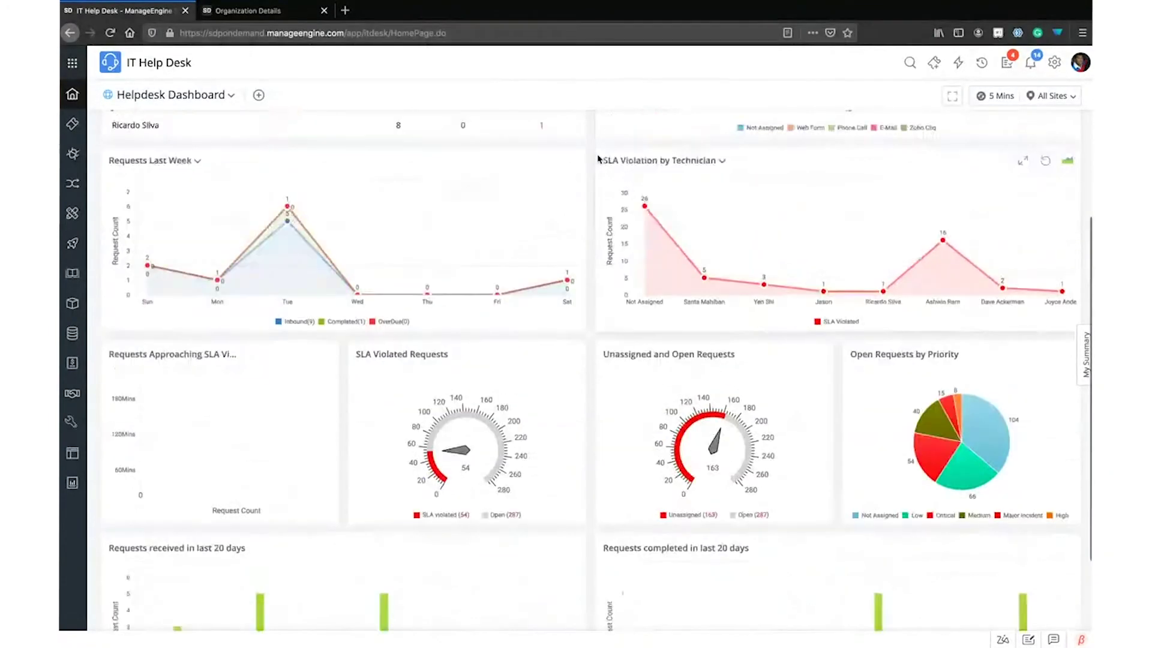
scroll(597, 158, "up", 3)
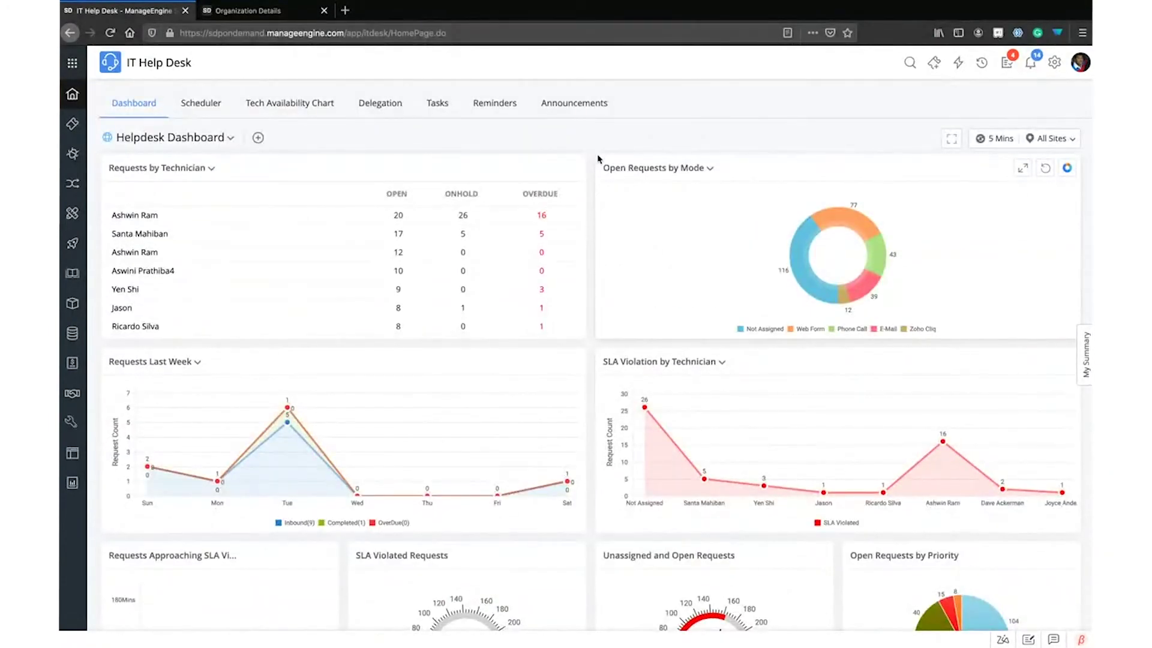
Go to Requests, open the Open Requests view, and dismiss the request type filter
left_click(67, 128)
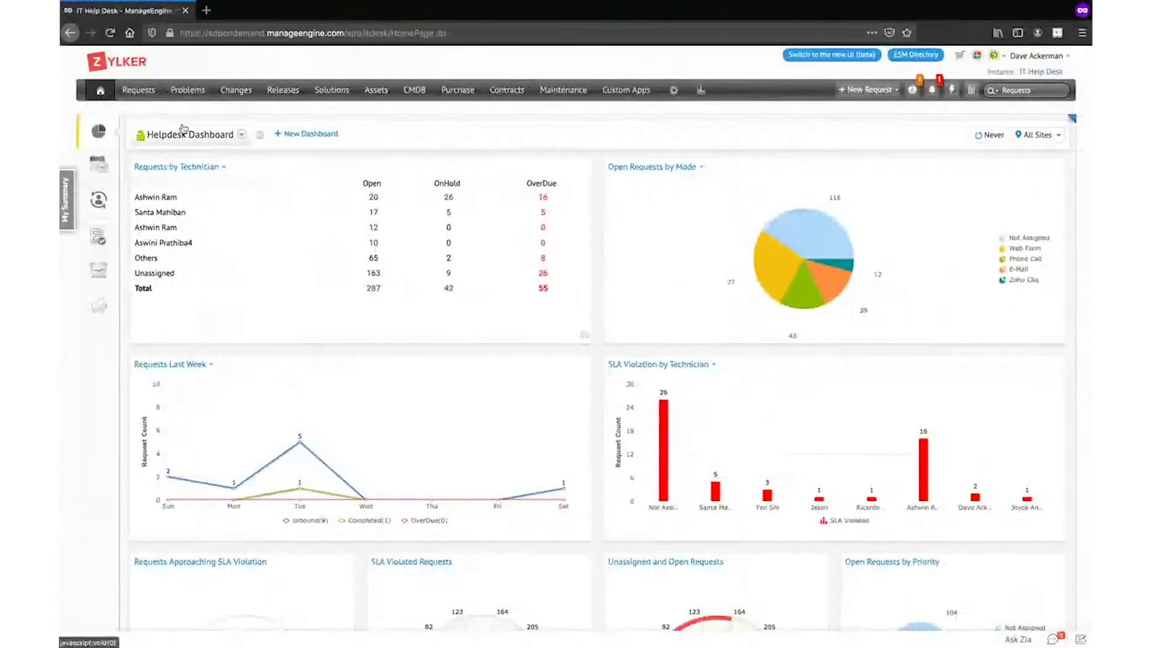
left_click(156, 90)
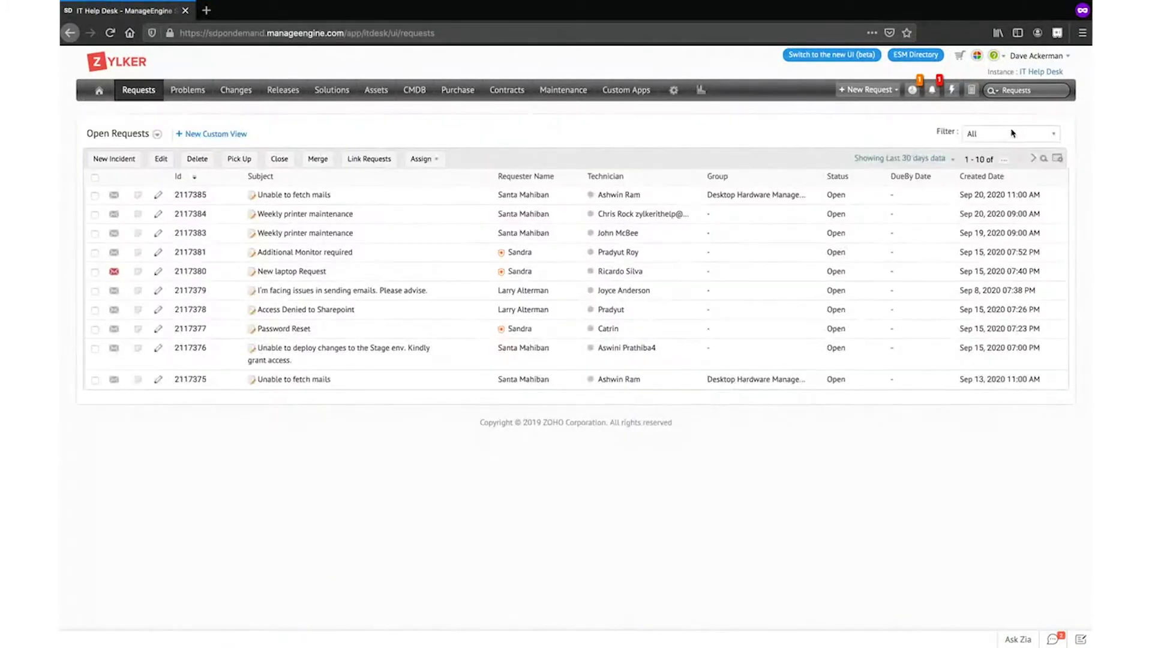
left_click(1012, 133)
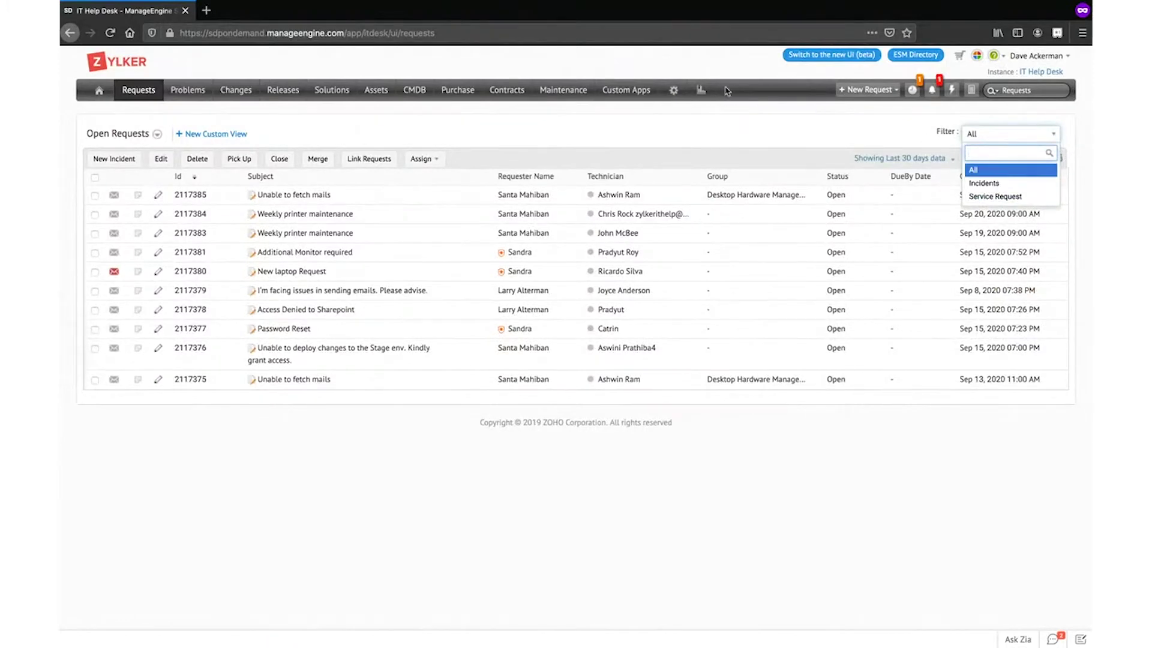
left_click(732, 138)
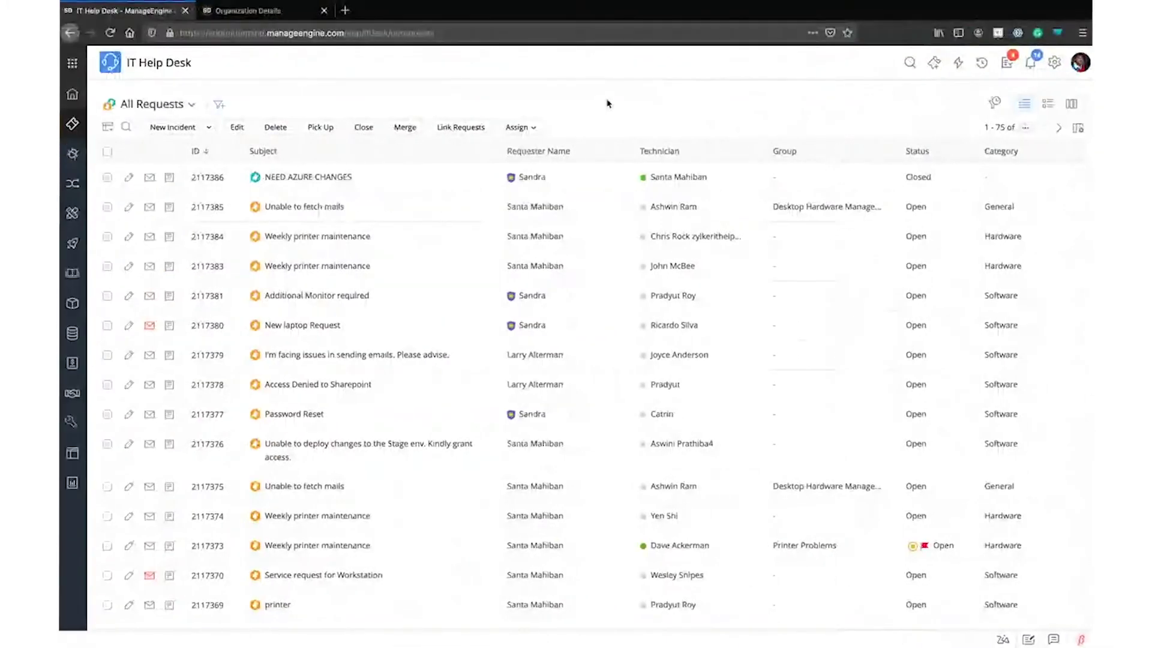
Browse the saved request views dropdown, then start a new custom view
left_click(187, 108)
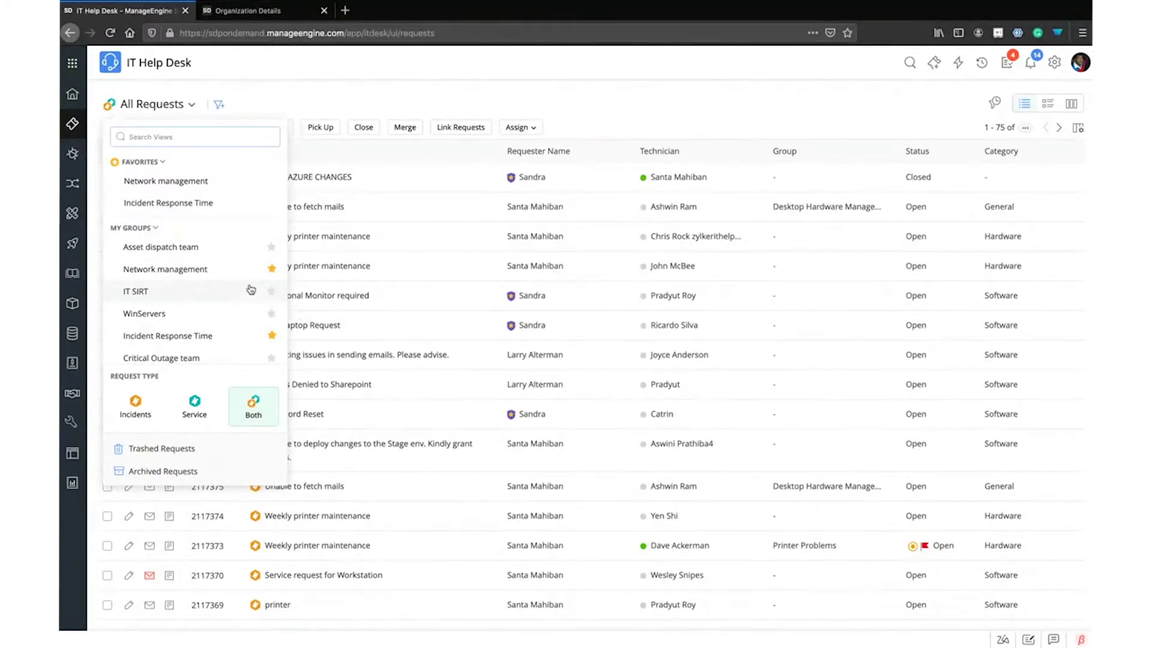
left_click(136, 107)
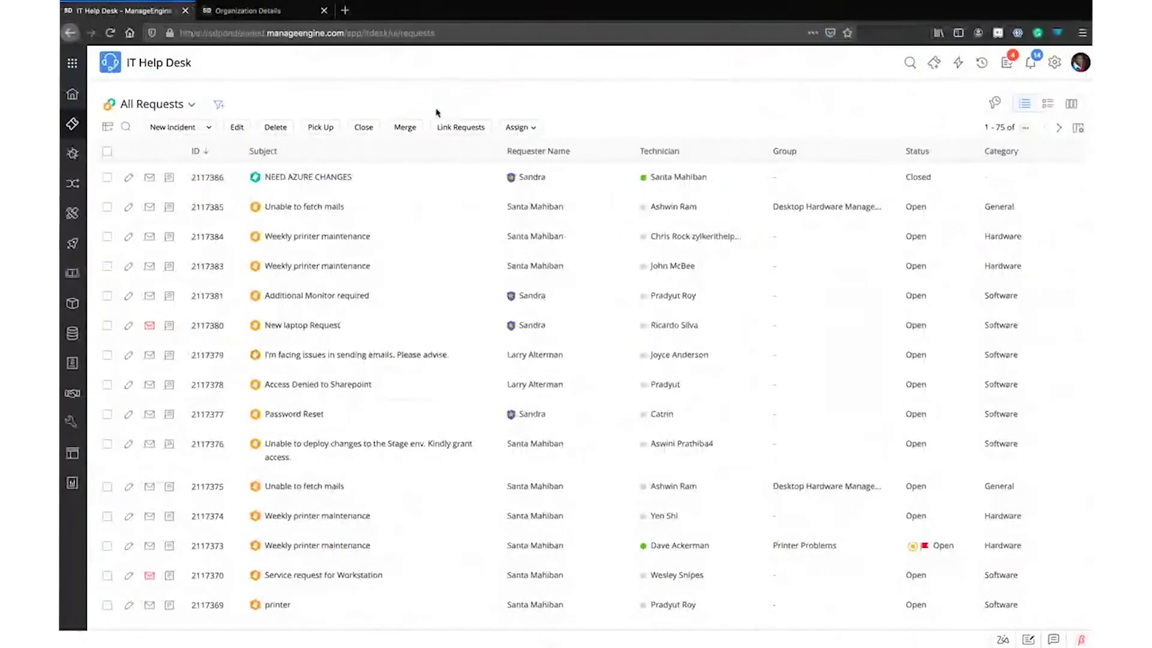
left_click(215, 105)
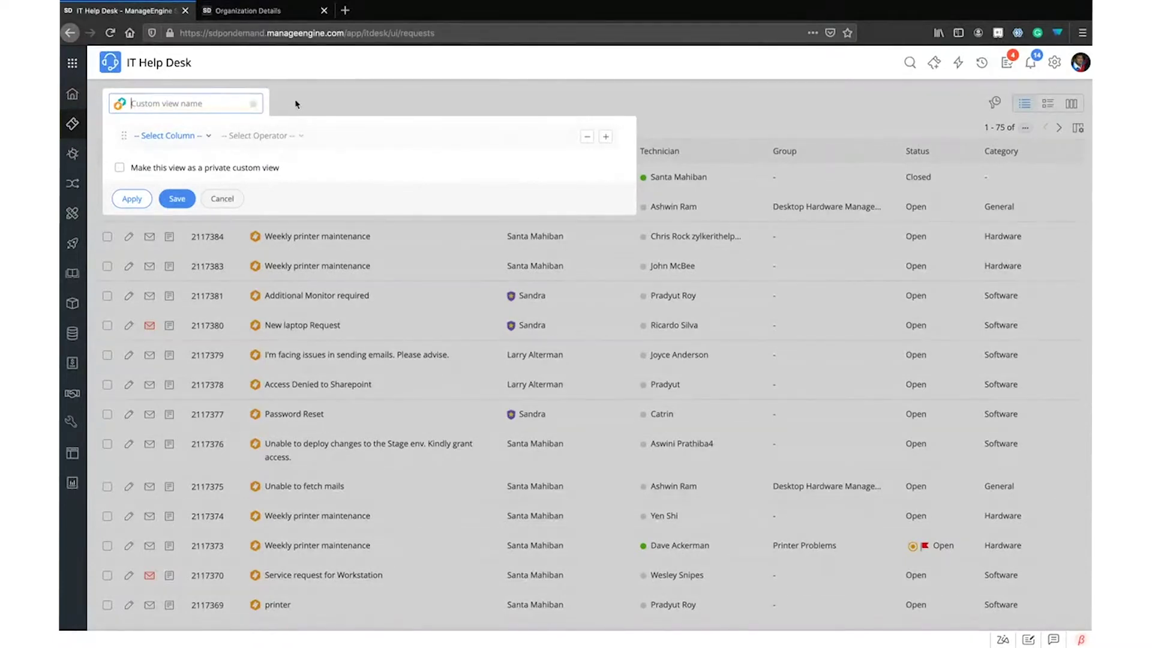
Cancel the custom view and expand Table Settings' Column Chooser in the classic interface
left_click(219, 201)
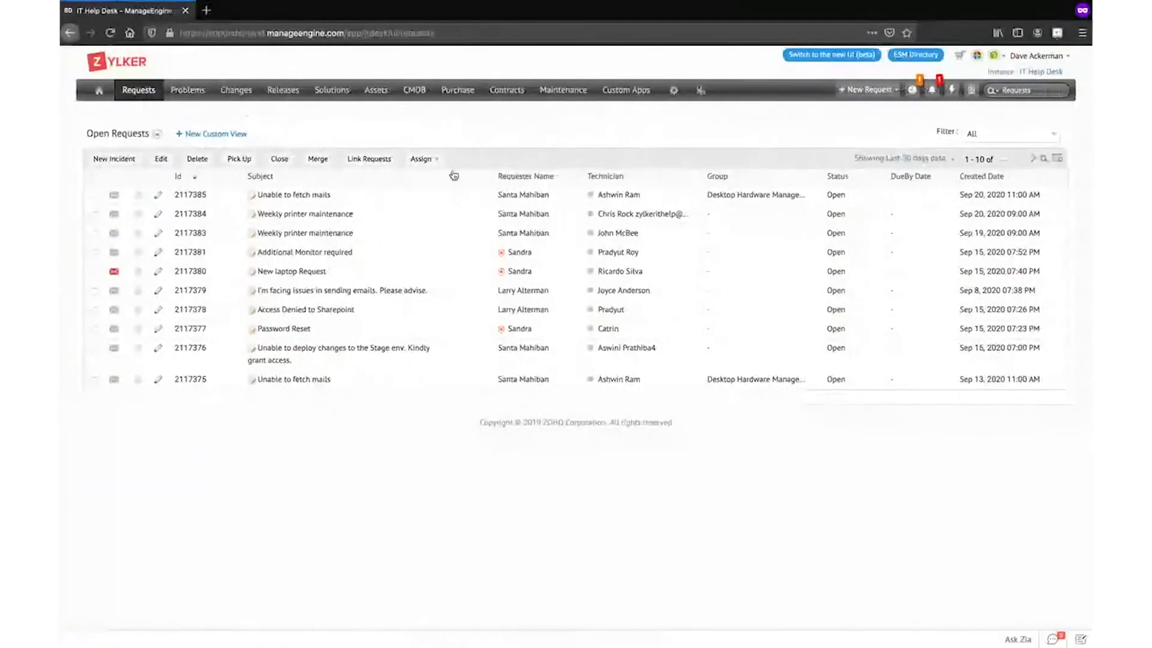
left_click(1058, 163)
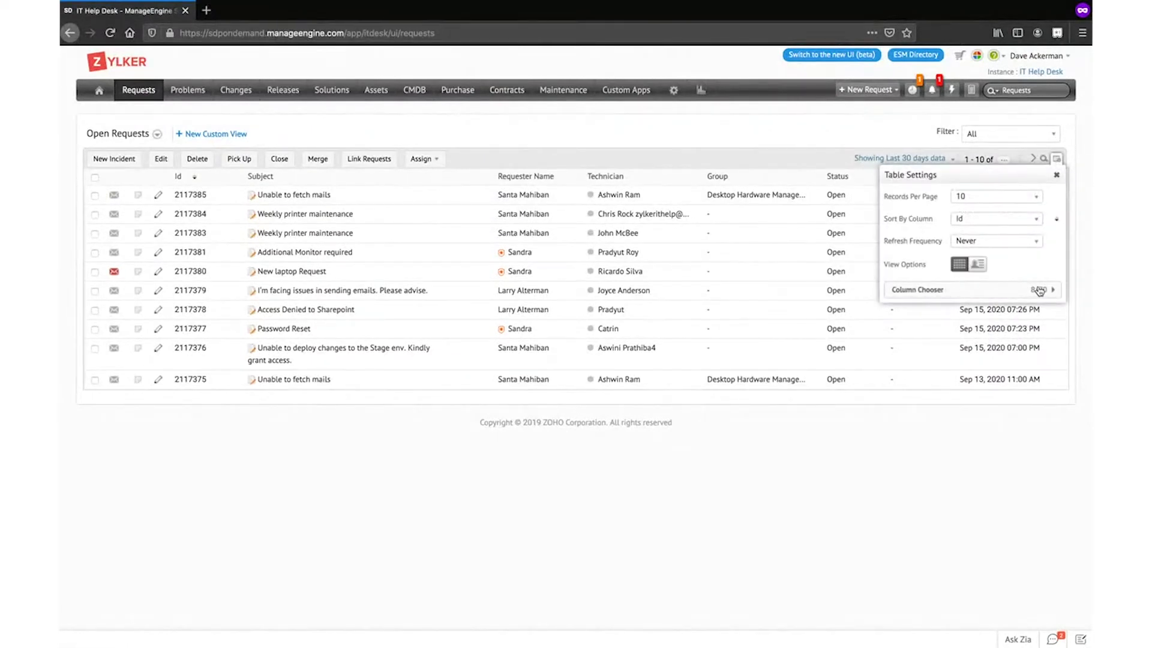
left_click(1039, 291)
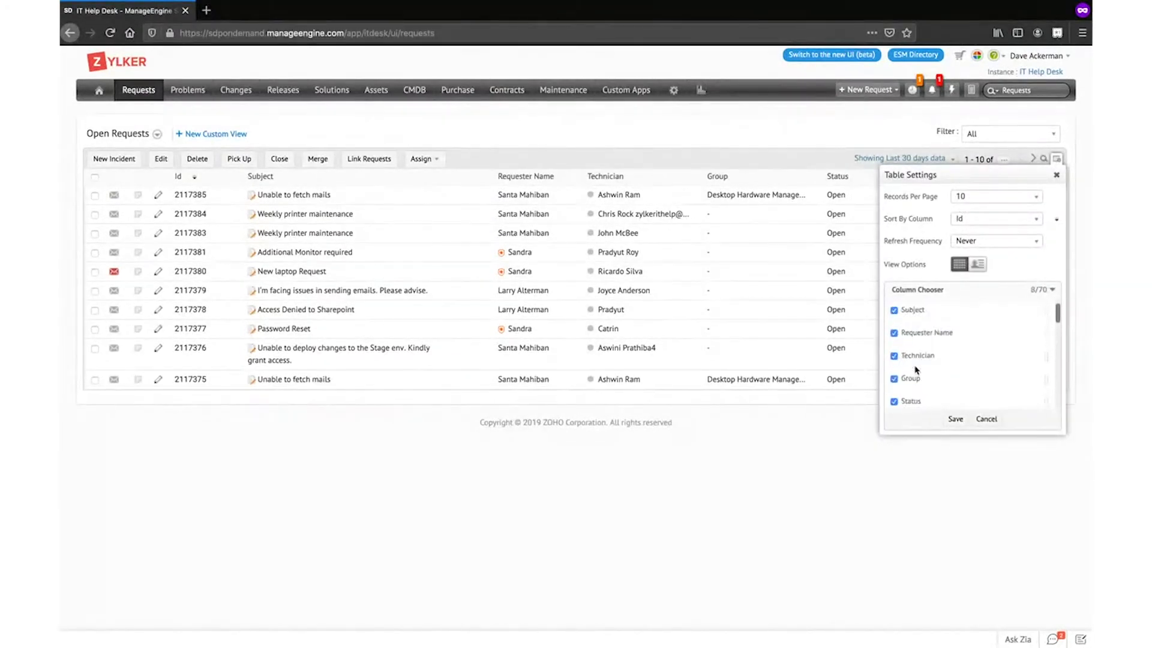
scroll(916, 370, "up", 1)
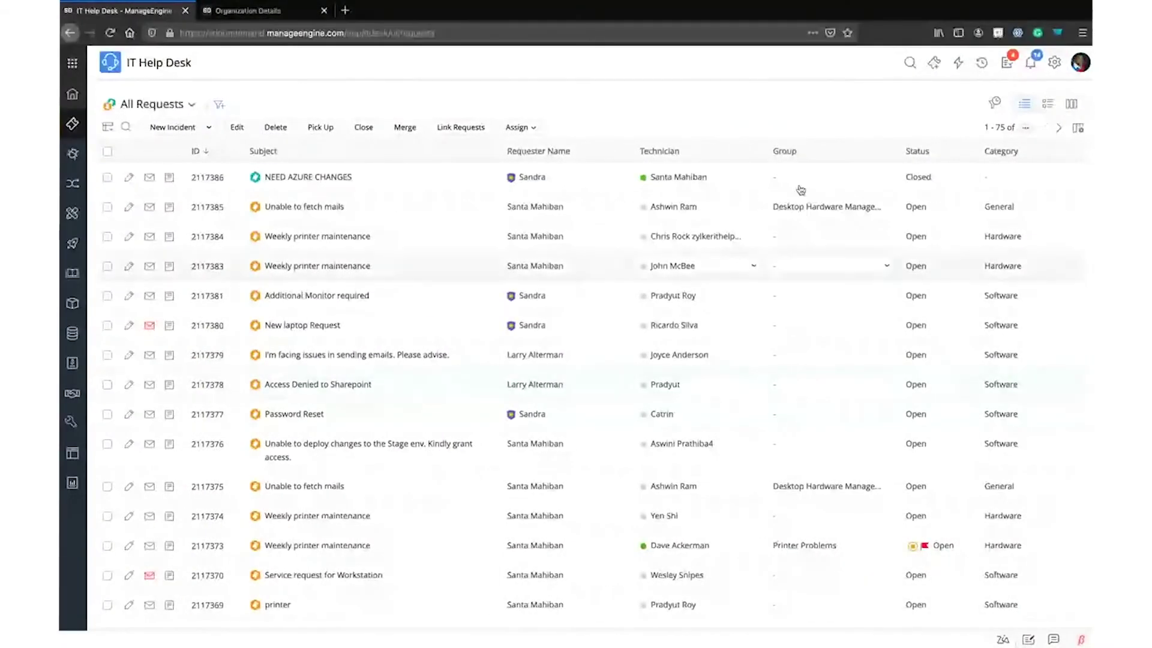
In Column Chooser, move Category directly below Subject and save the column order
left_click(108, 128)
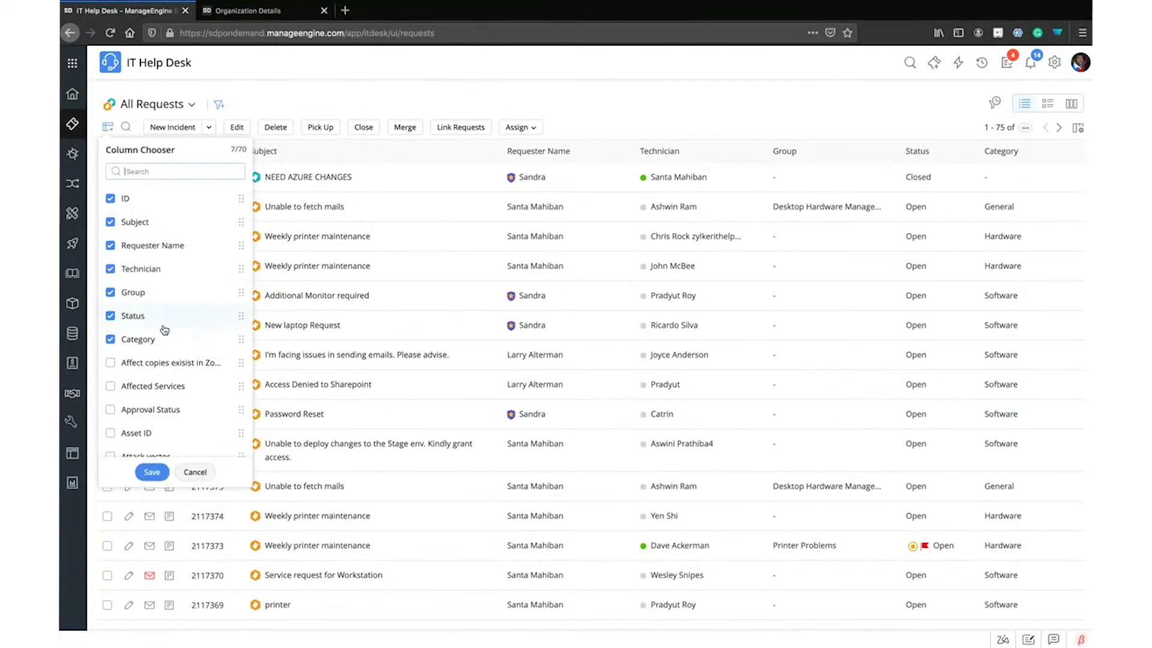
scroll(164, 330, "down", 10)
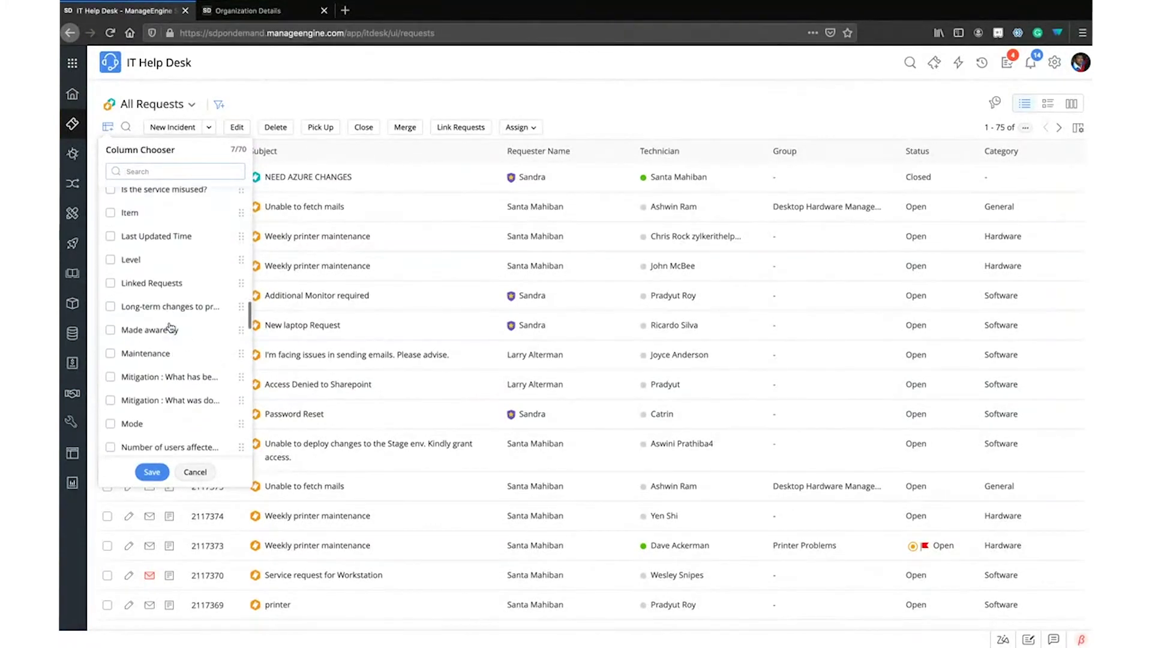
scroll(171, 324, "up", 10)
scroll(170, 309, "down", 3)
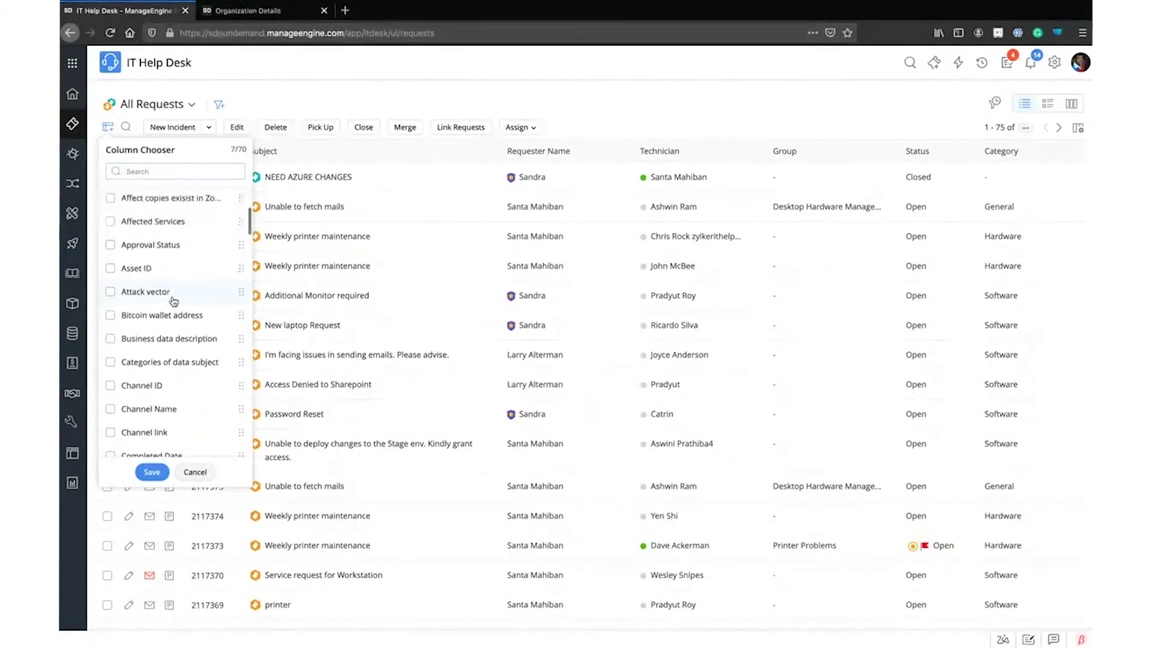
scroll(174, 302, "up", 2)
scroll(173, 301, "up", 2)
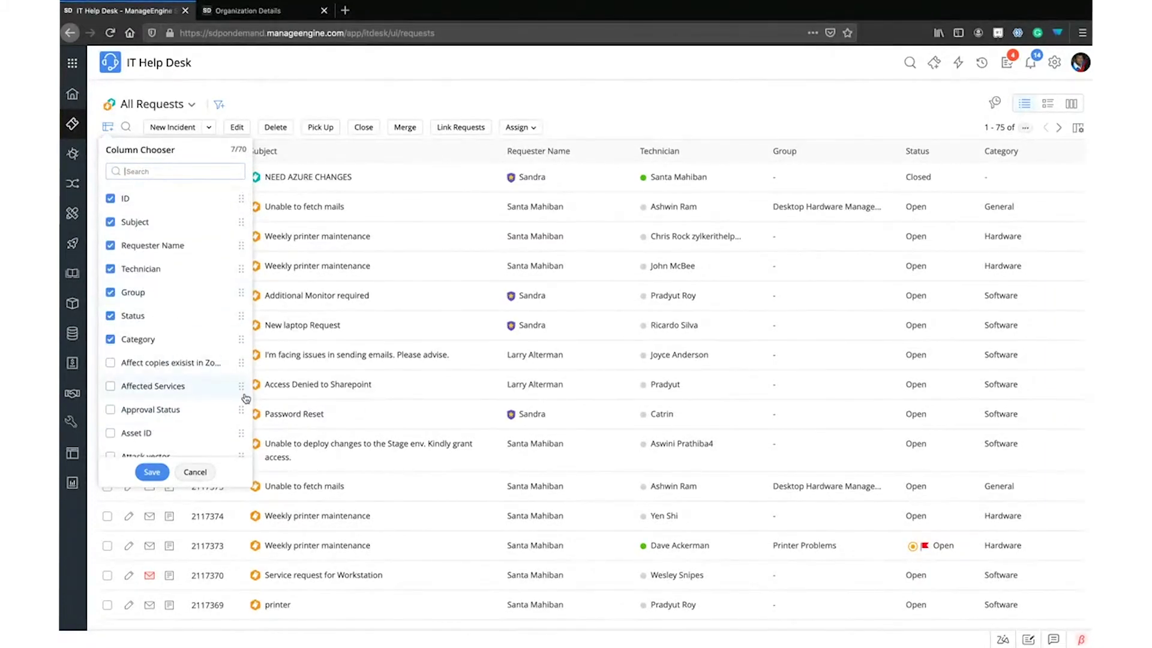
left_click_drag(240, 339, 237, 246)
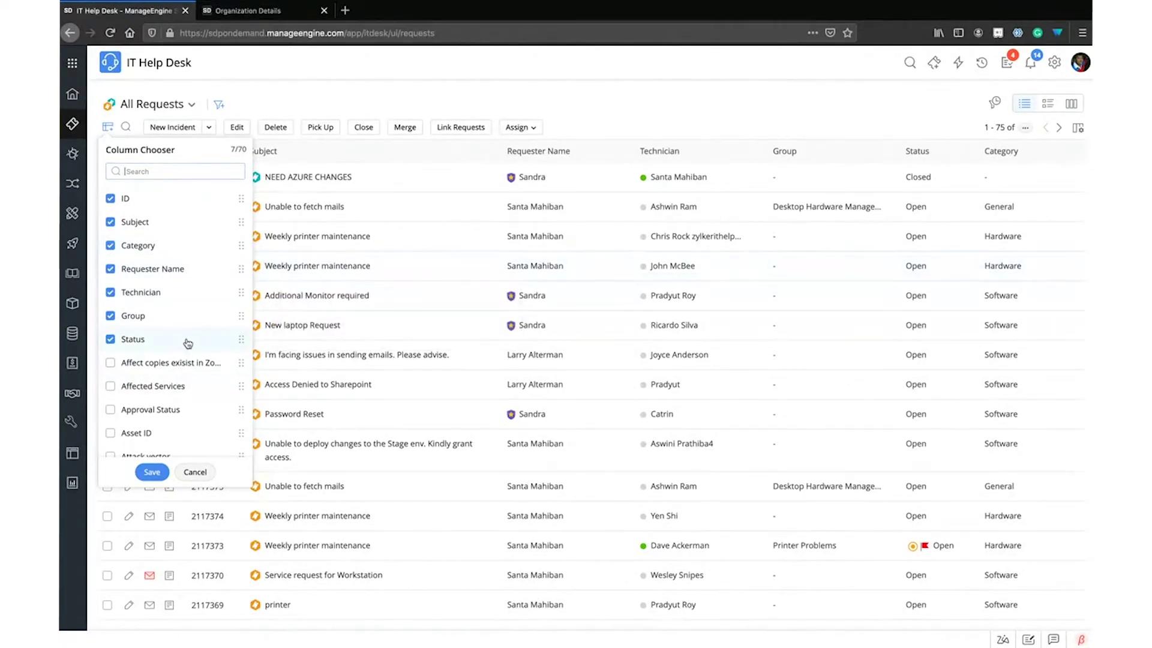
left_click(152, 471)
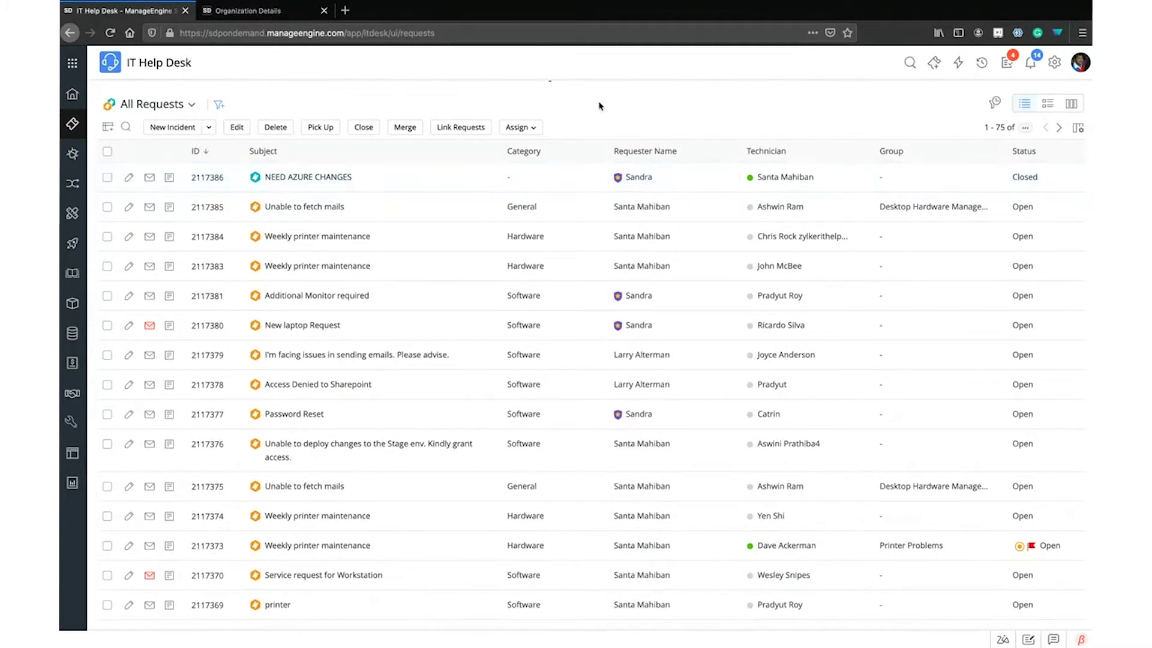
Toggle the column search row off again, then set row density to Compact and back to Comfort
left_click(127, 128)
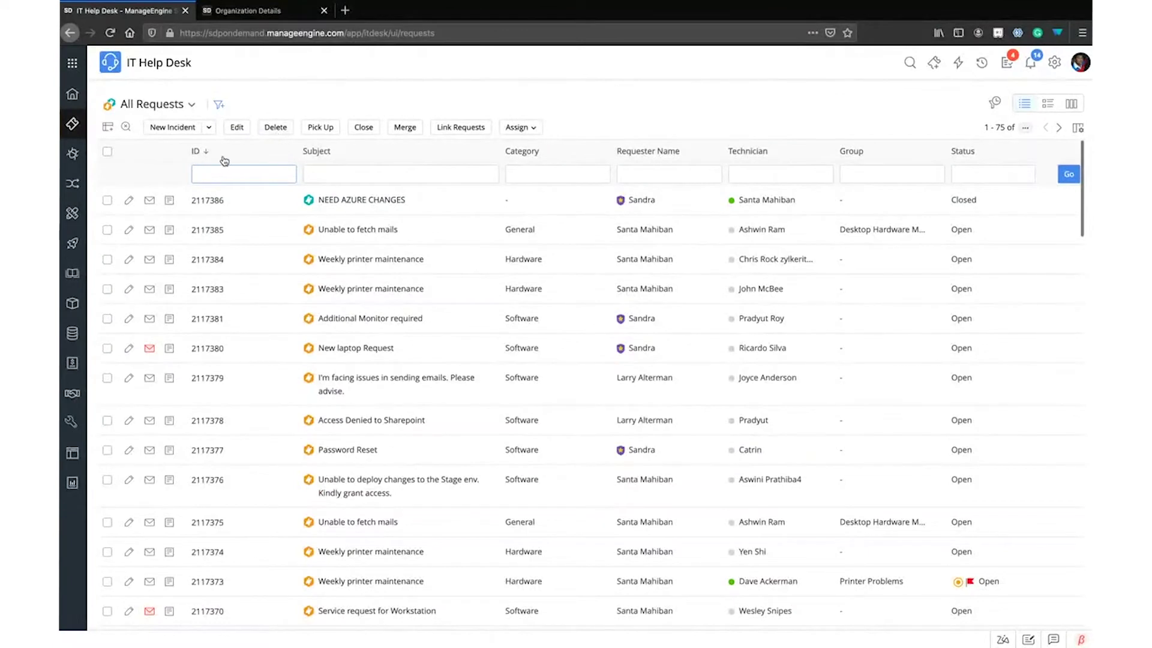
left_click(126, 127)
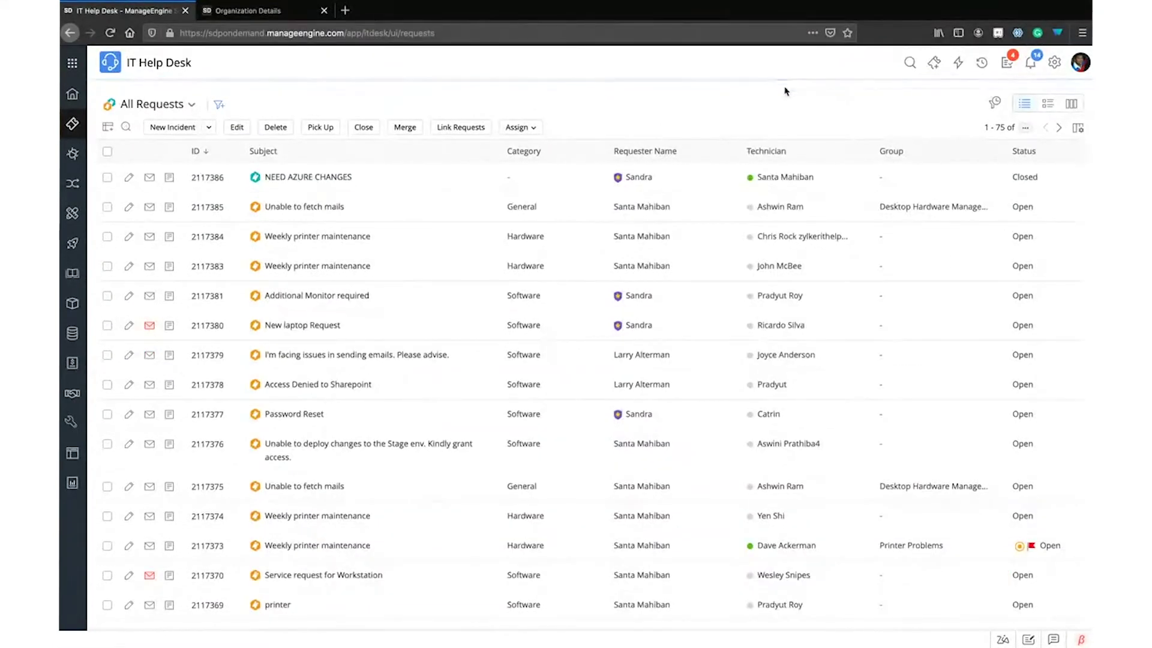
left_click(1078, 127)
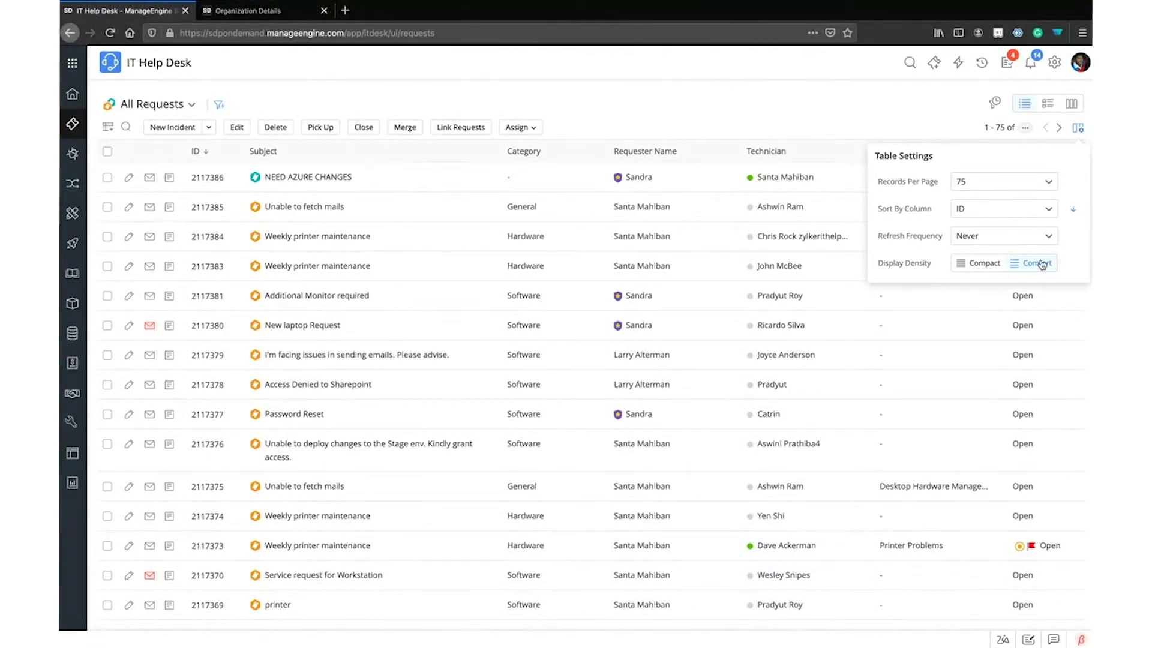
left_click(984, 263)
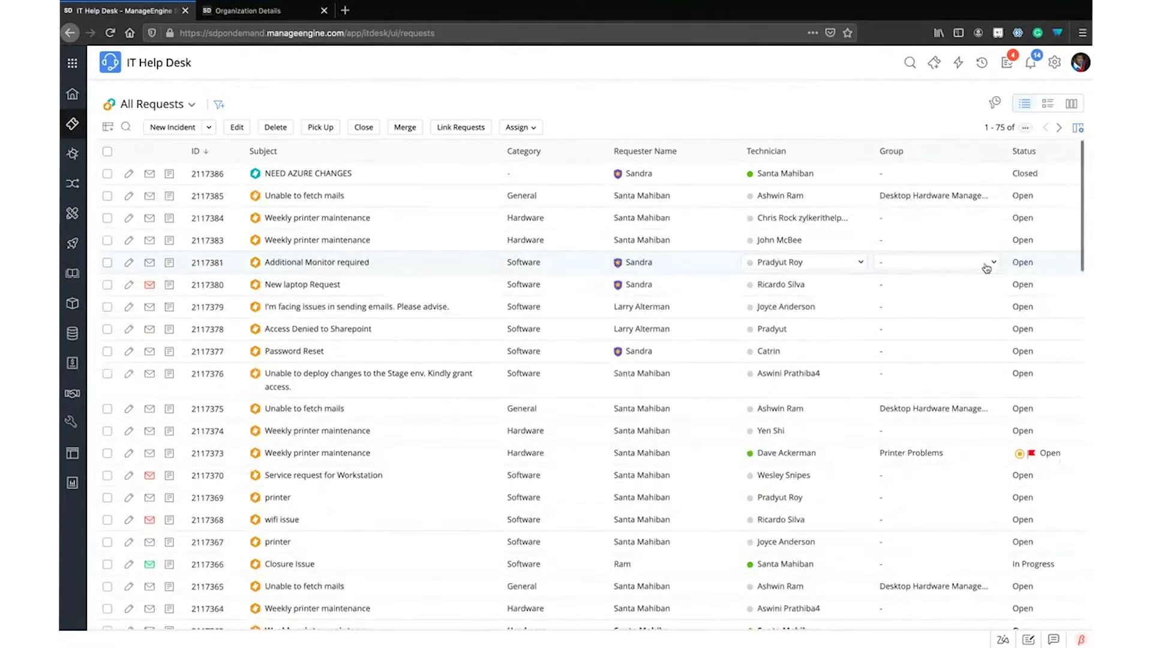
mouse_move(412, 196)
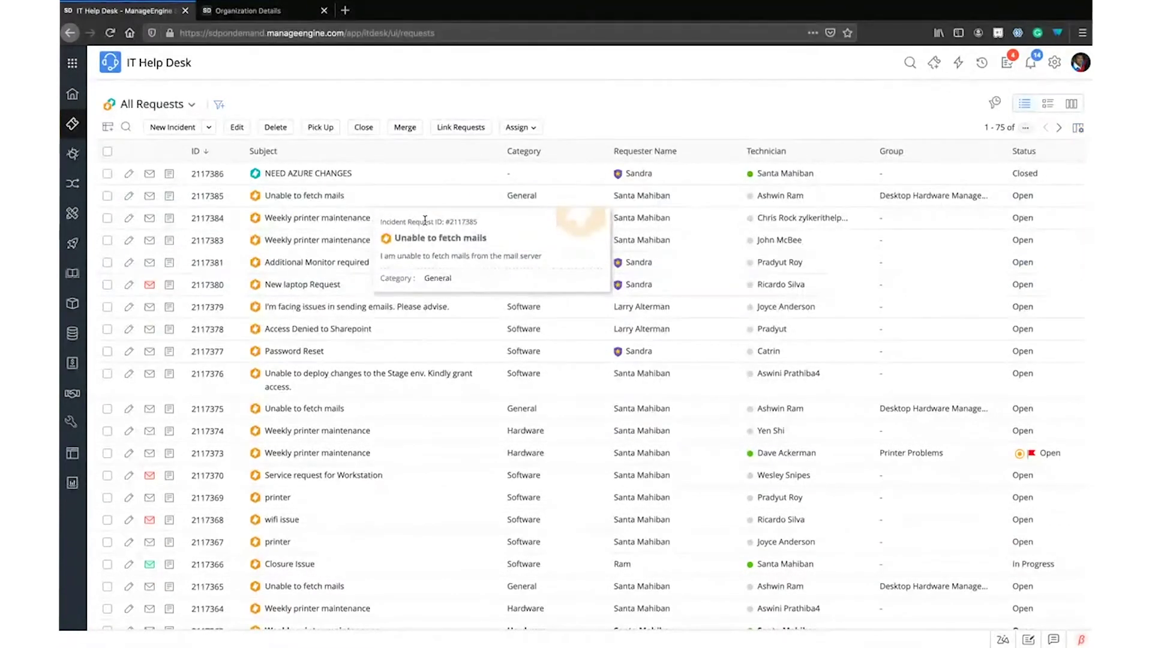
scroll(665, 313, "down", 20)
scroll(665, 318, "up", 20)
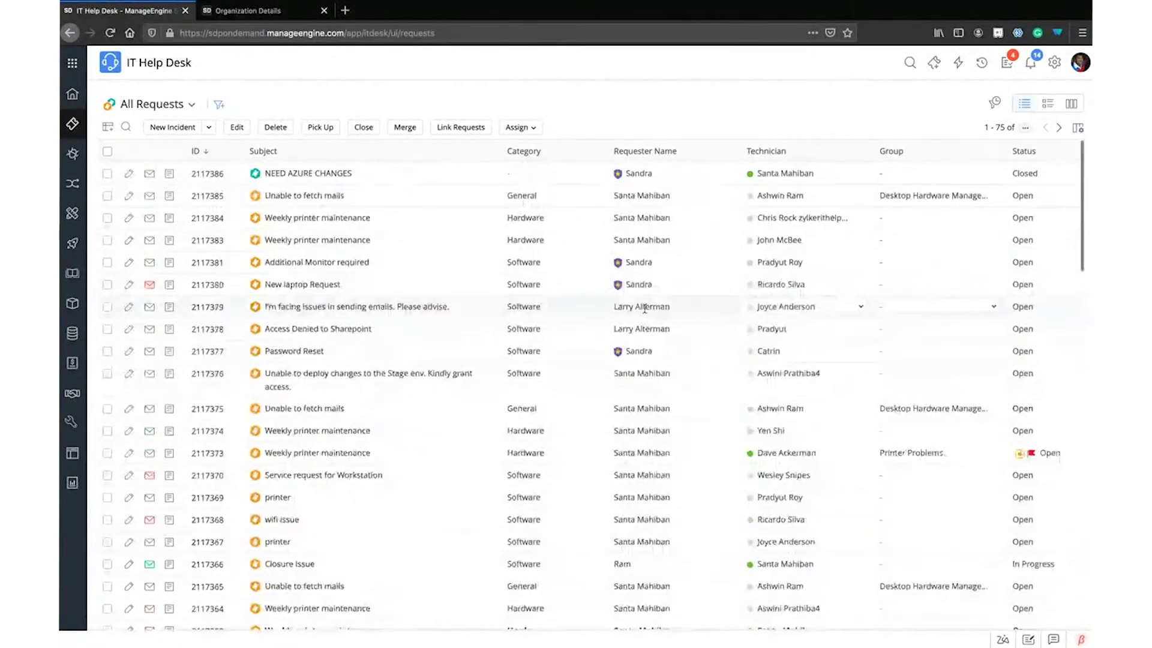
left_click(1083, 130)
left_click(1049, 274)
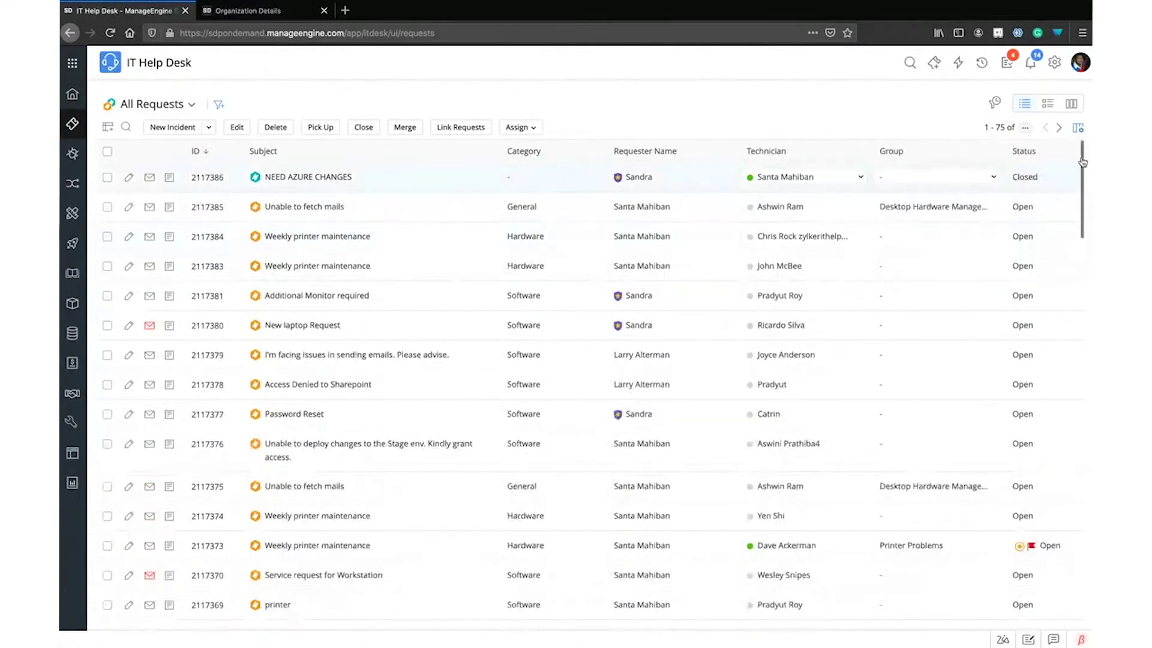
Close Table Settings unchanged and bring up the Time Filter period choices
left_click(1078, 128)
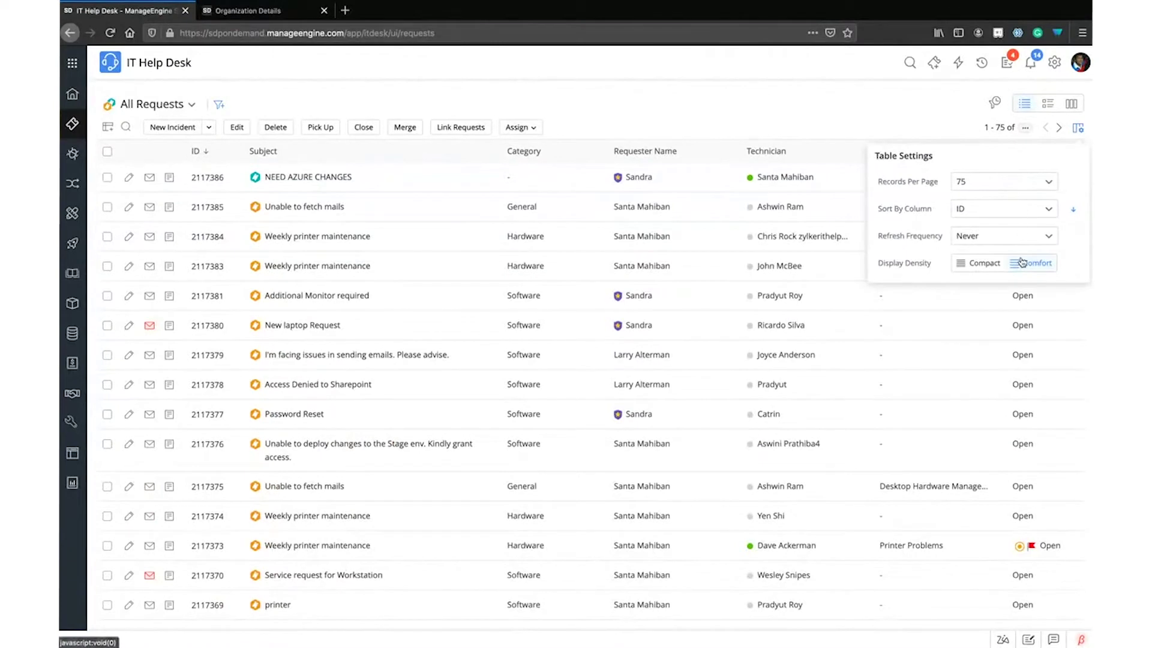
left_click(887, 110)
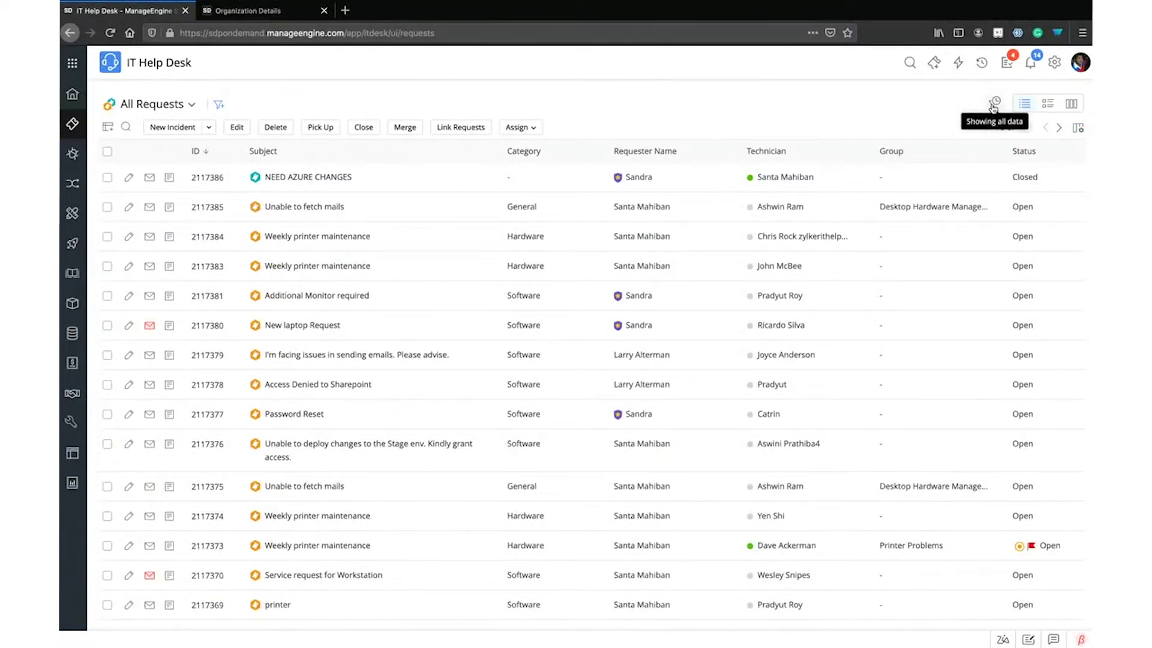
left_click(994, 105)
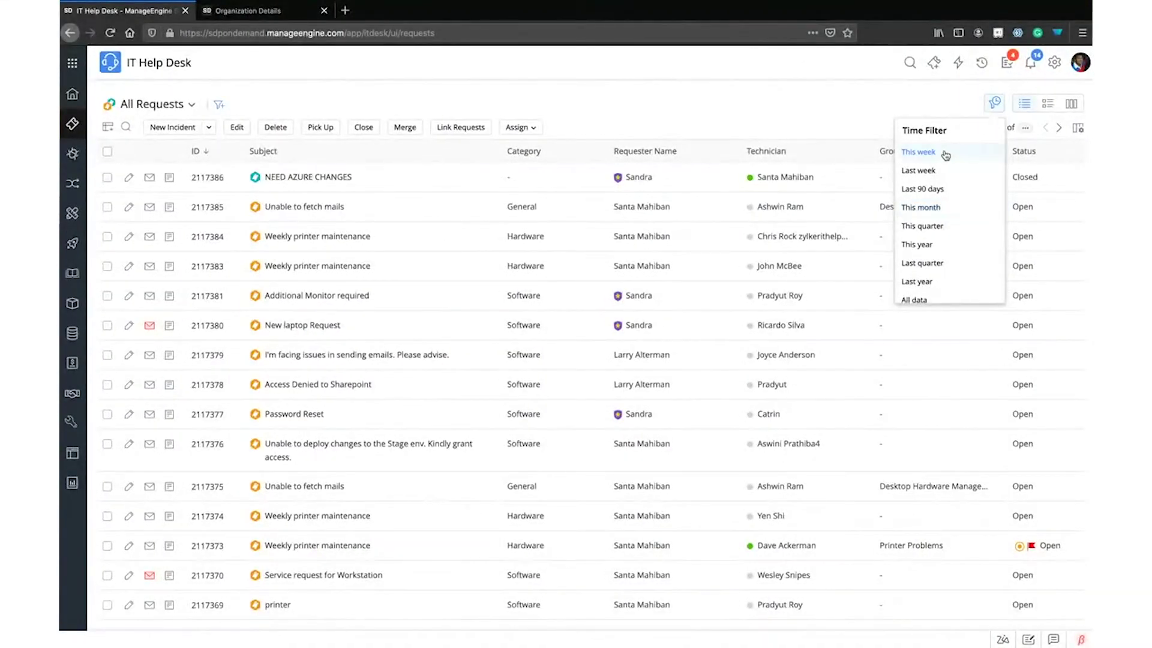
scroll(952, 285, "down", 1)
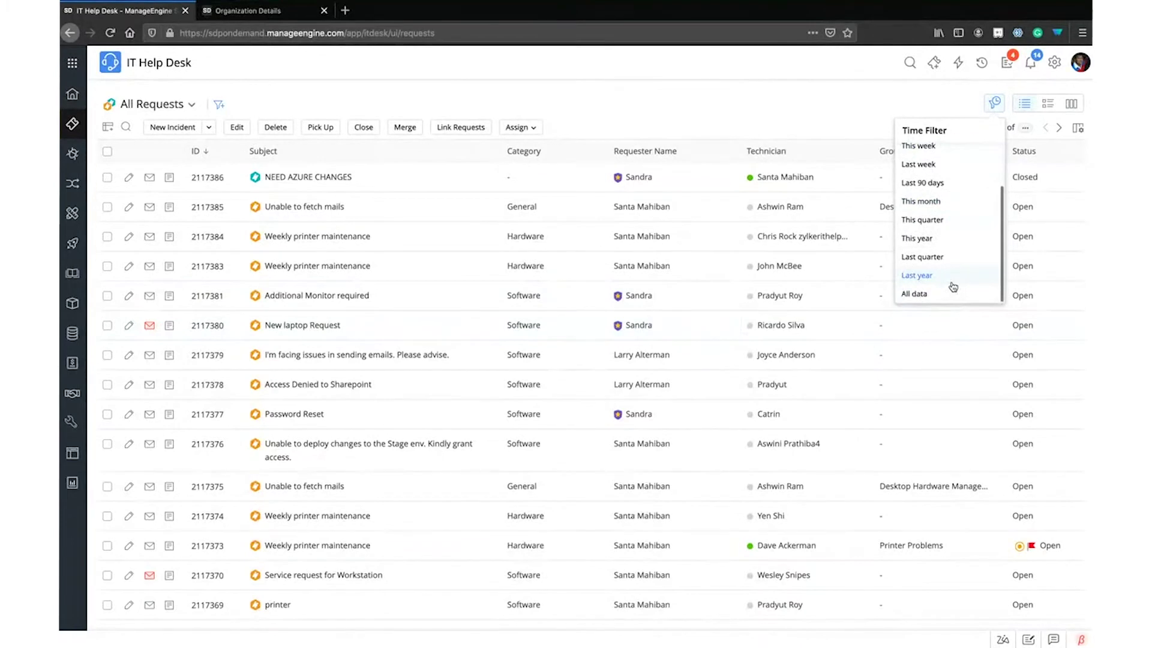
Dismiss the Time Filter choices, leaving requests 1–75 listed under All Requests
left_click(841, 137)
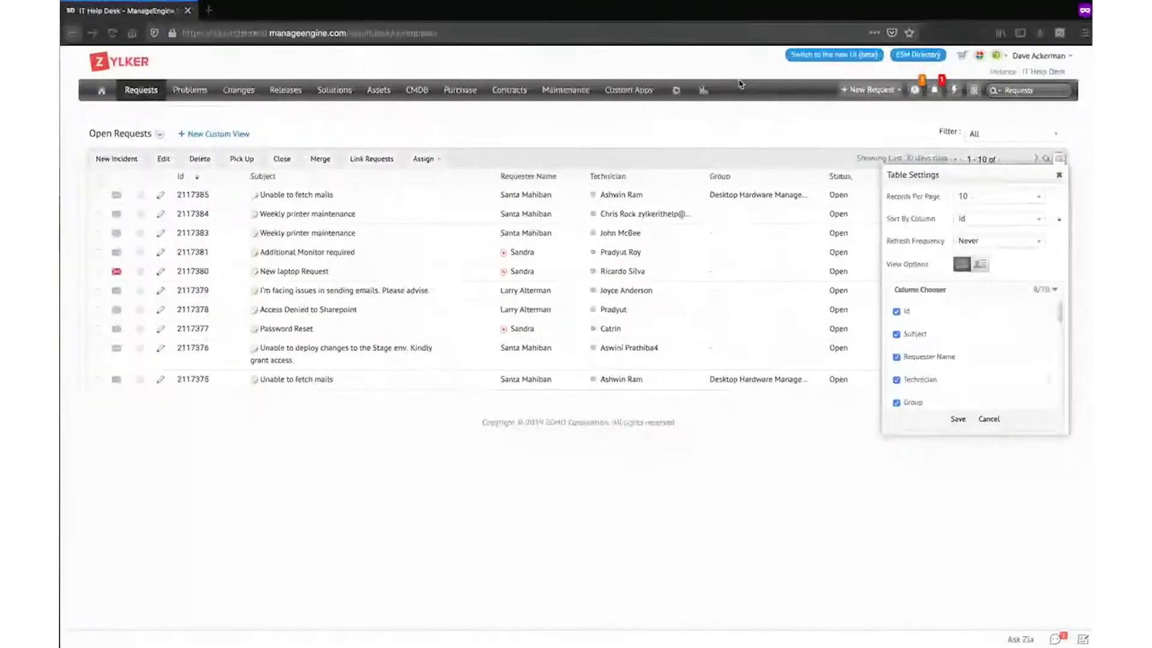
left_click(107, 160)
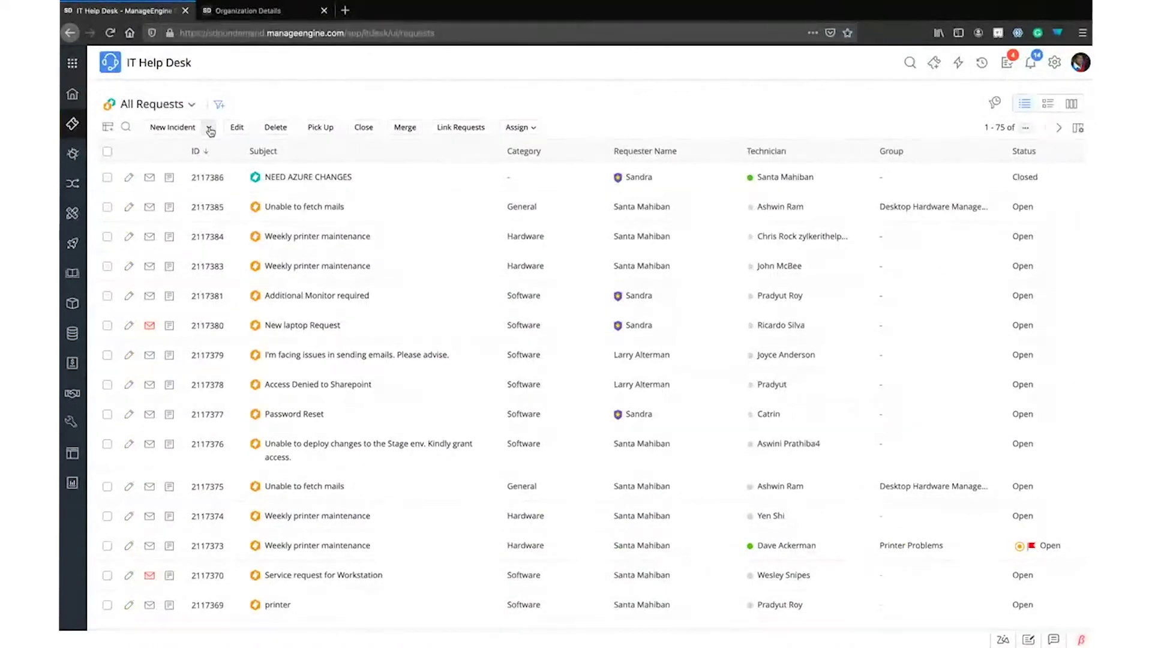
Browse the new-incident request templates, then close them to preview requests like Unable to fetch mails
left_click(210, 129)
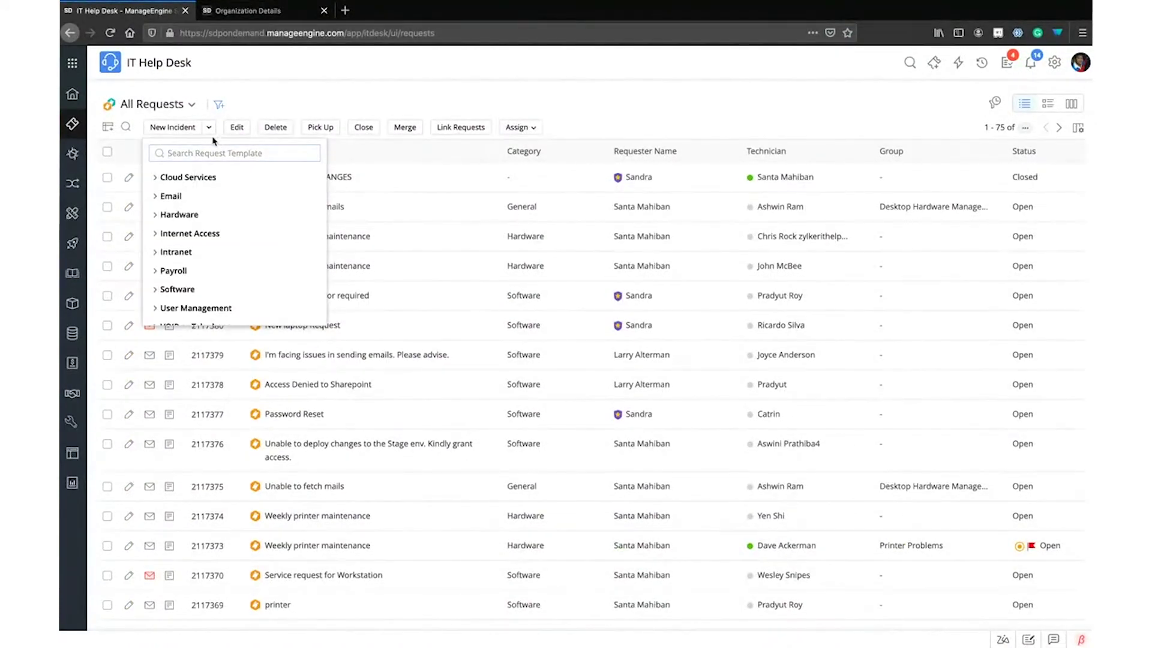
scroll(207, 238, "down", 5)
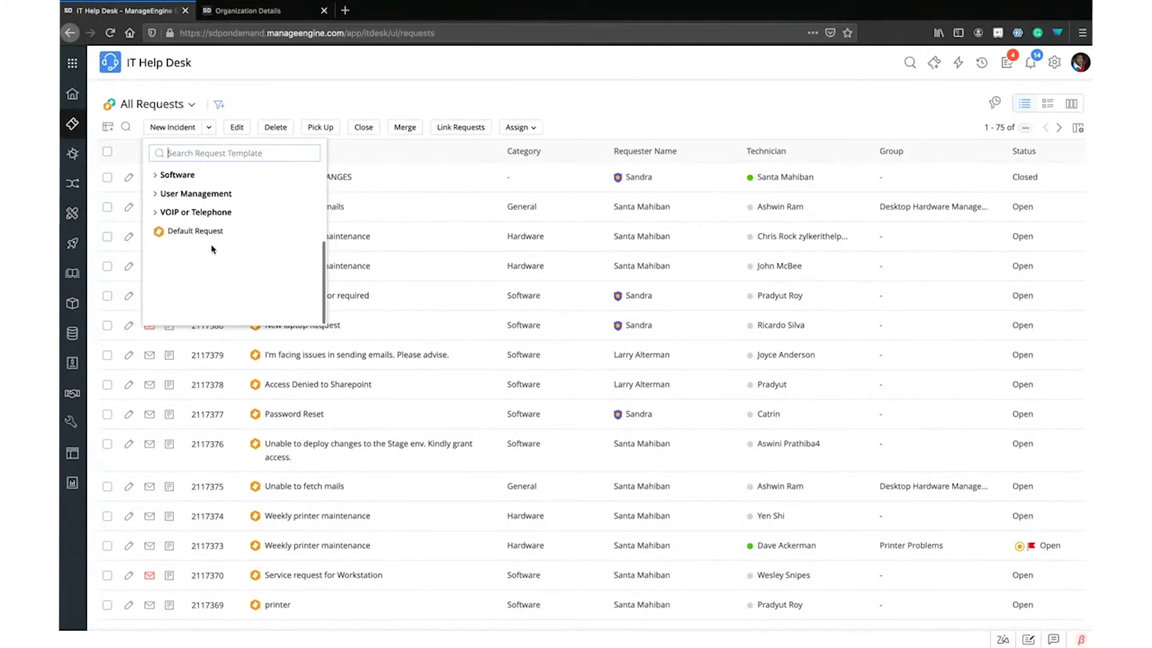
scroll(207, 246, "up", 5)
scroll(203, 246, "down", 1)
scroll(202, 246, "down", 1)
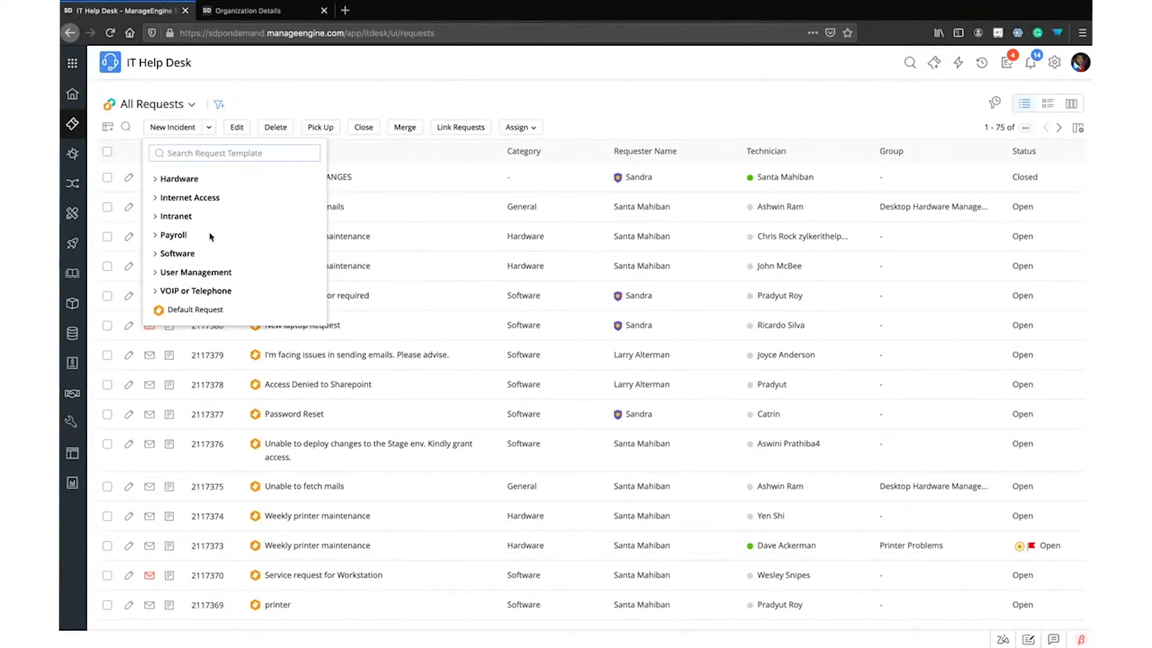
scroll(211, 236, "down", 3)
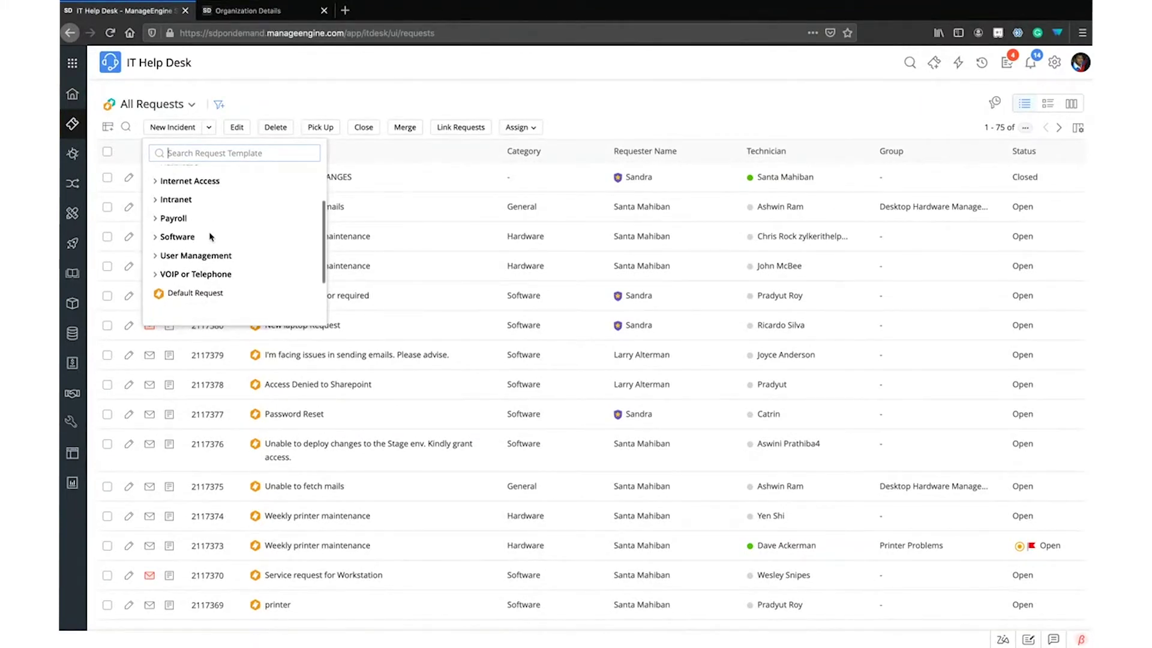
left_click(312, 91)
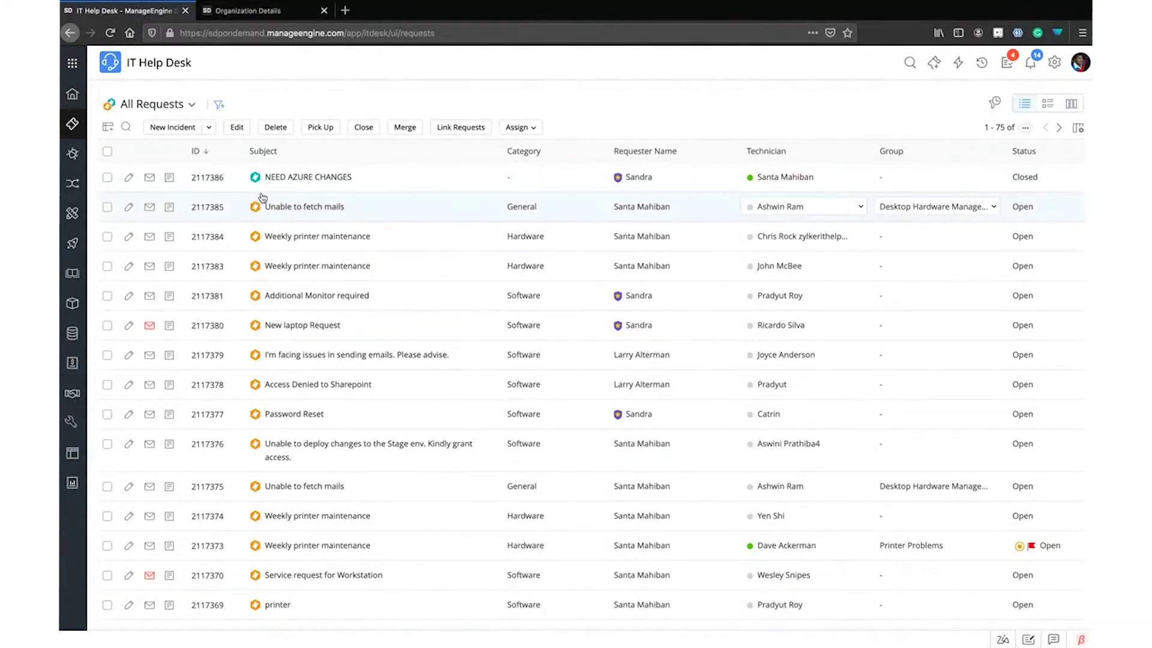
mouse_move(340, 216)
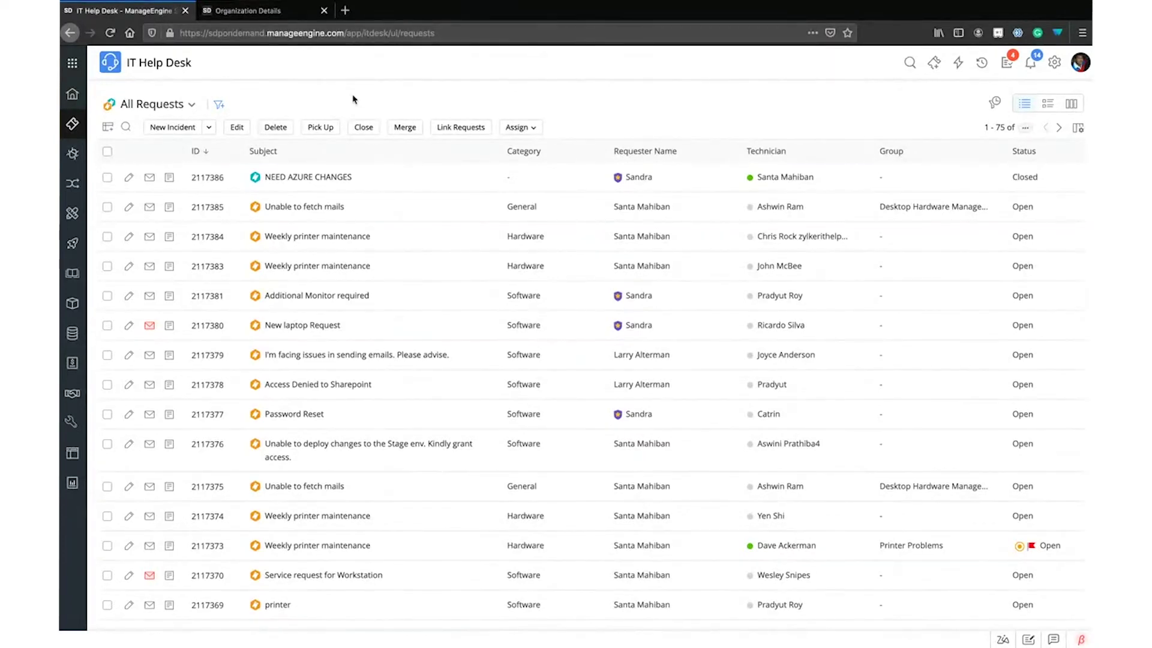
mouse_move(299, 186)
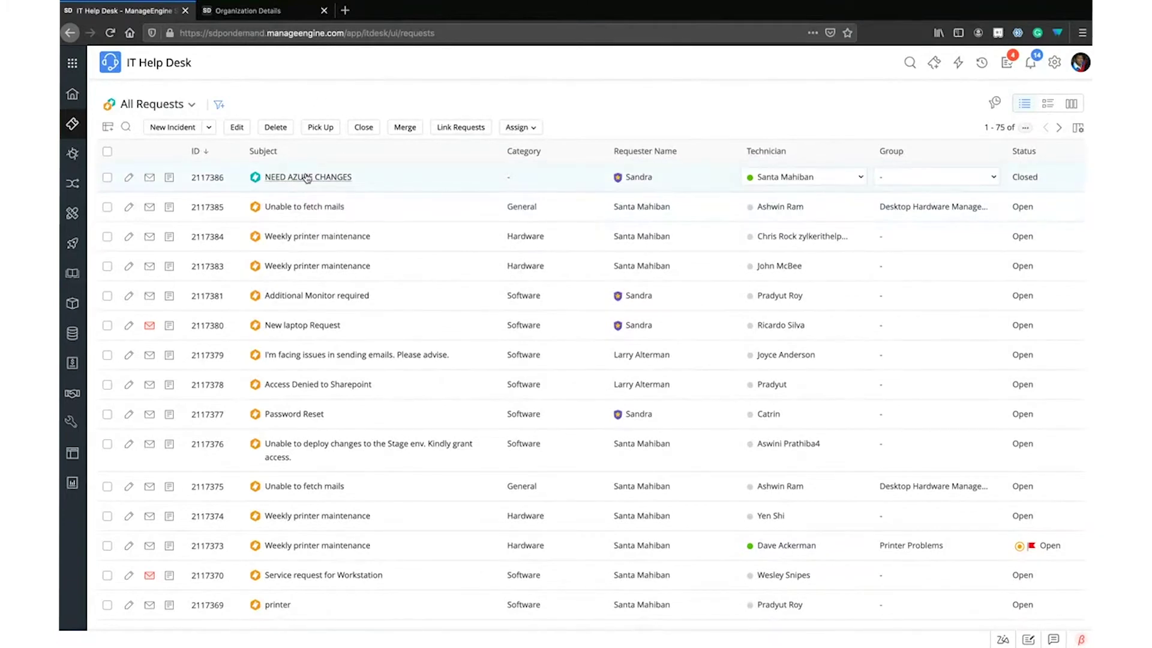
Open the 'Unable to fetch mails' request and review its Critical, Open, Tier 4 details
left_click(311, 208)
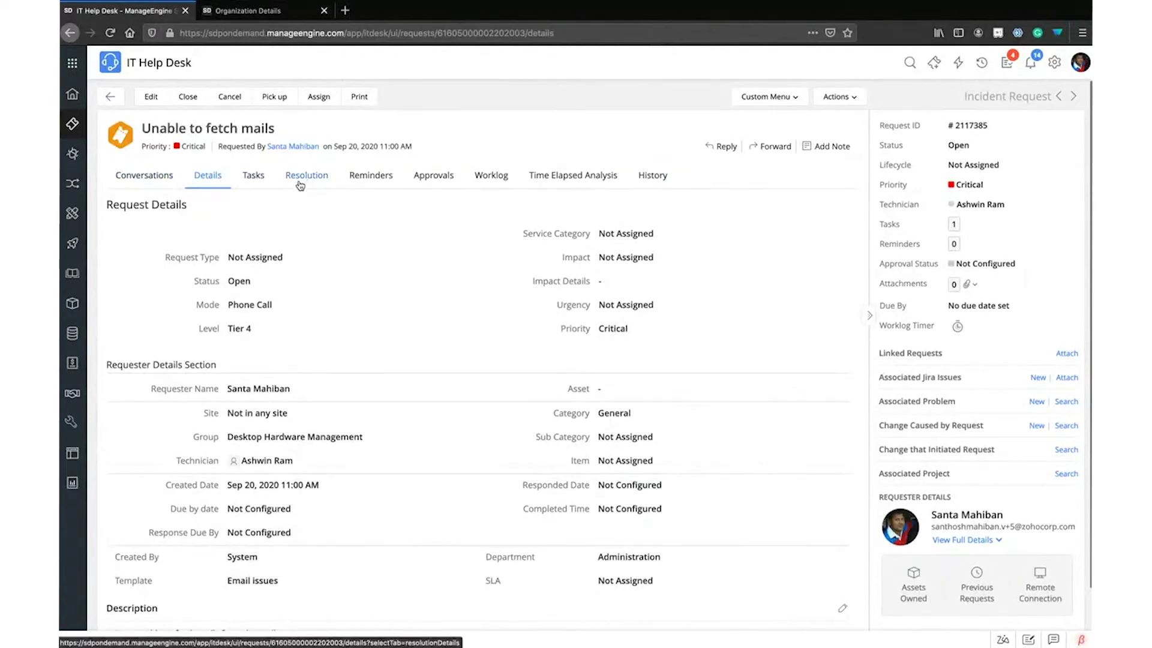
scroll(557, 277, "down", 1)
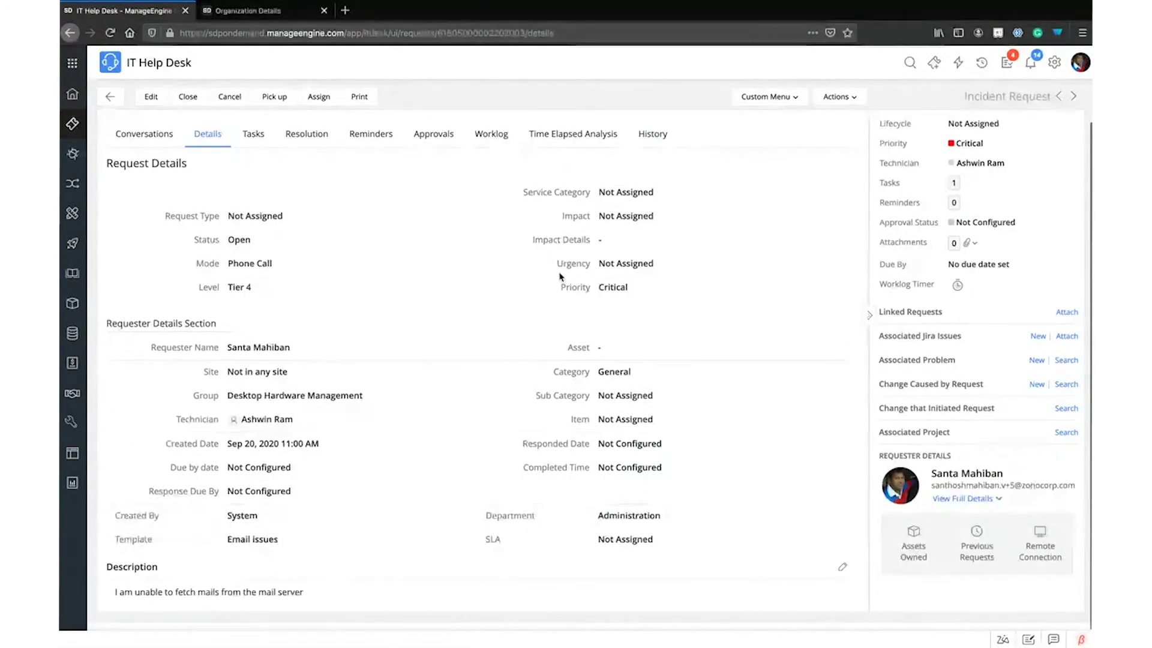
scroll(558, 277, "up", 1)
scroll(556, 277, "down", 1)
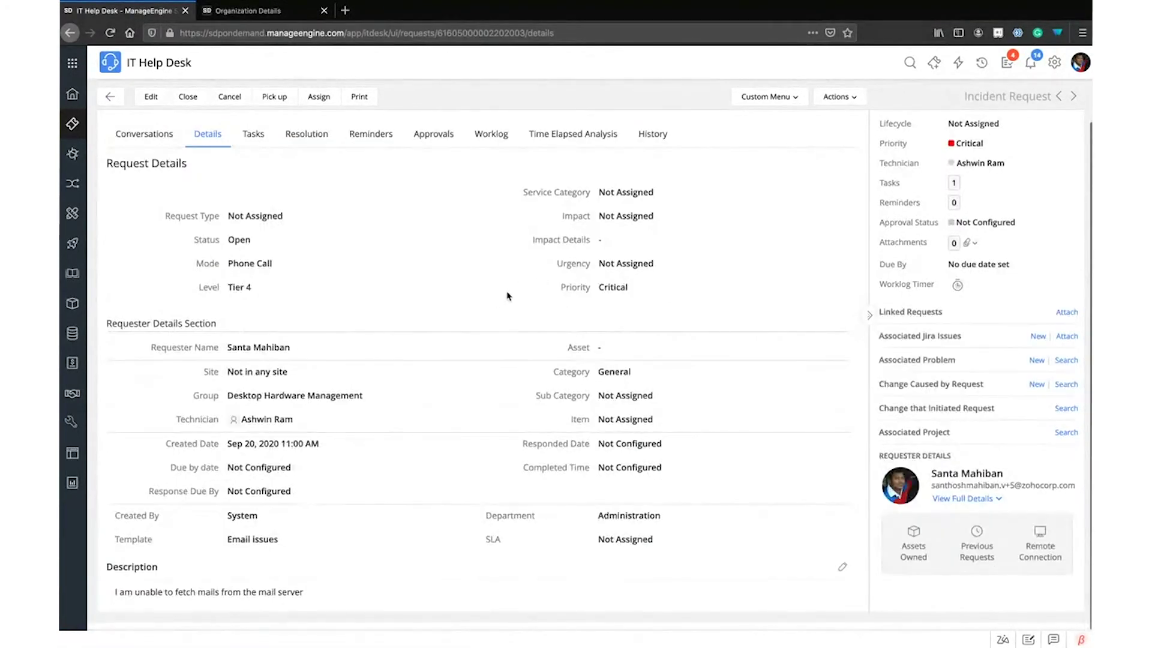
scroll(447, 289, "up", 1)
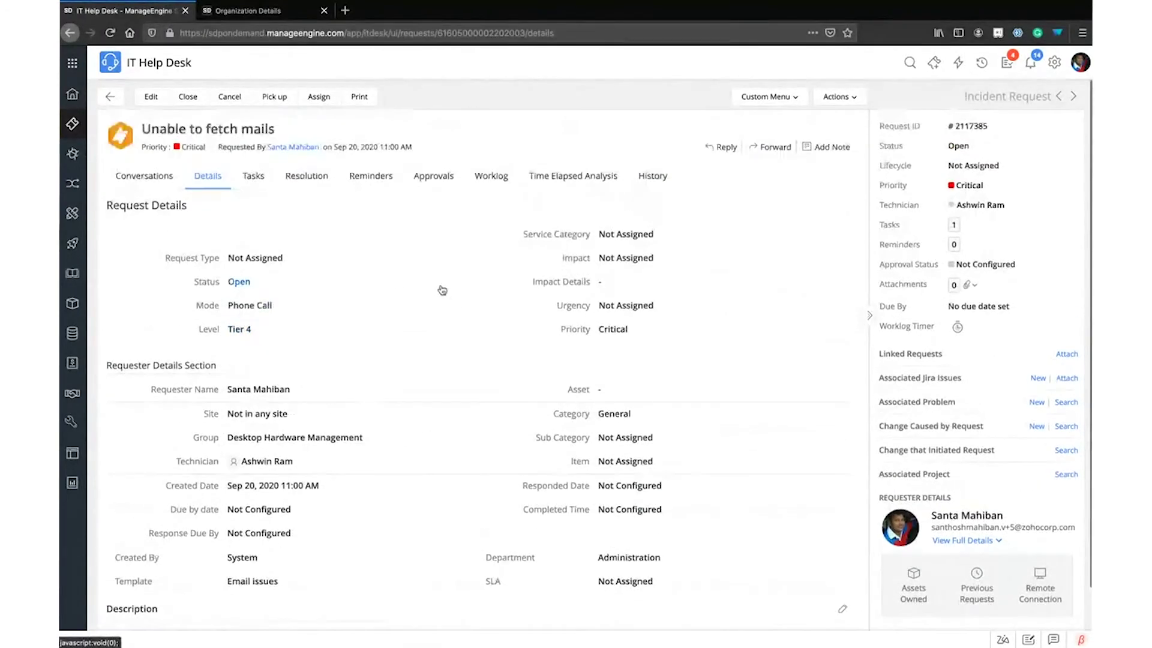
Show the request's History, try a Merge operation filter then remove it, keeping dates at All
left_click(657, 176)
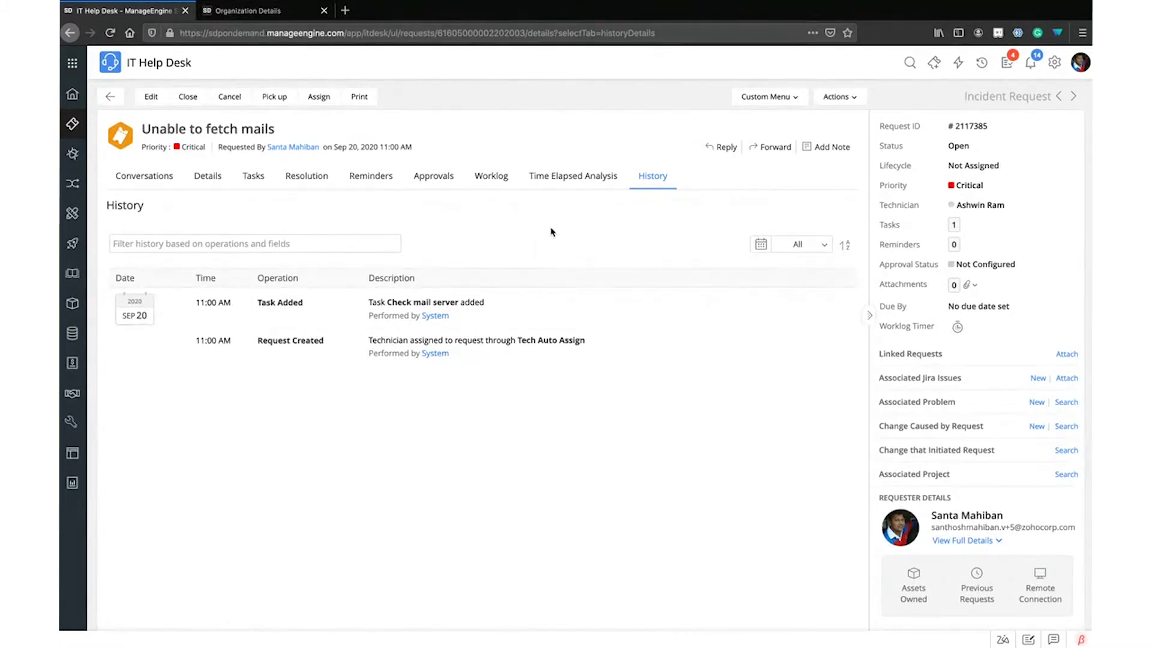
left_click(256, 240)
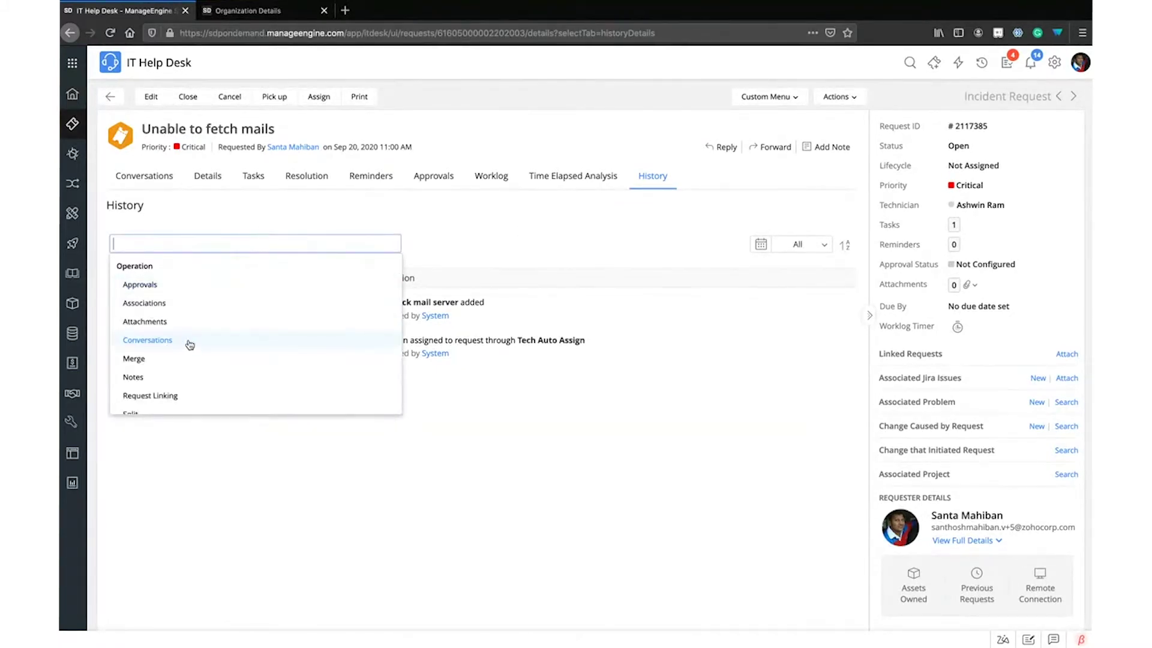
left_click(252, 203)
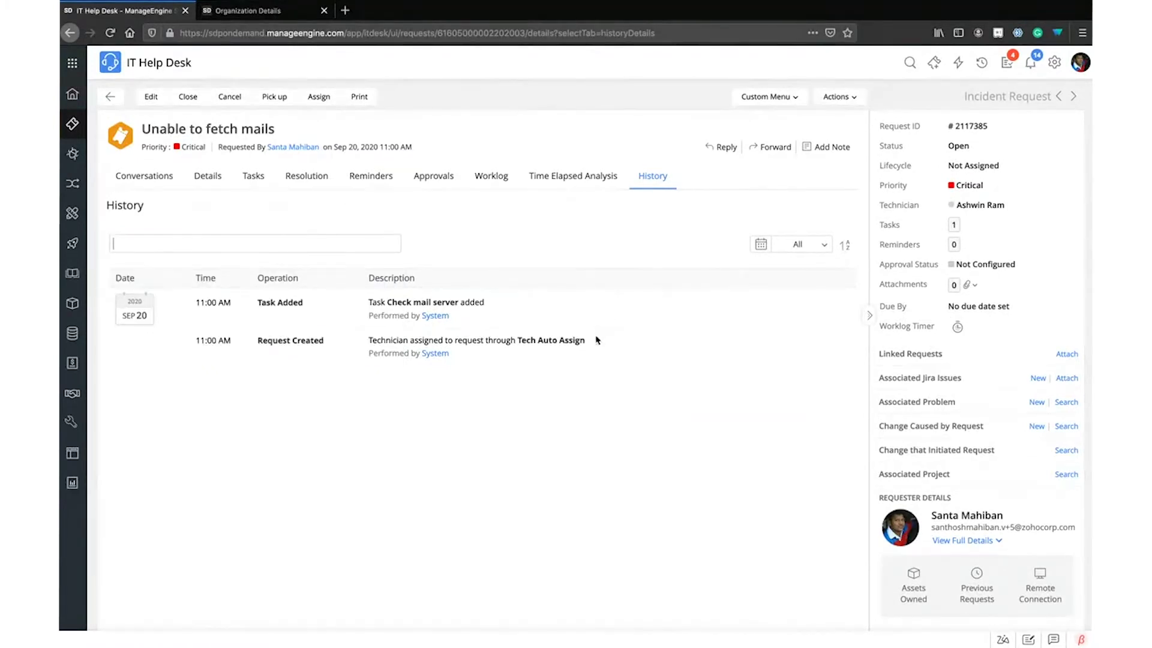
left_click(376, 247)
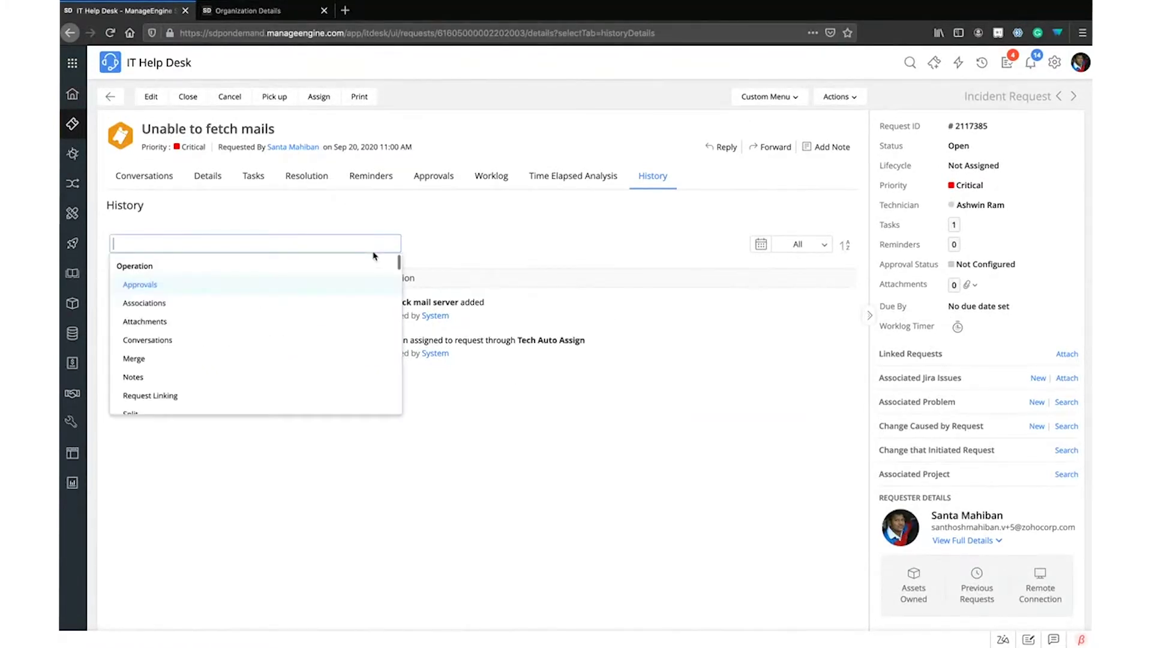
left_click(249, 364)
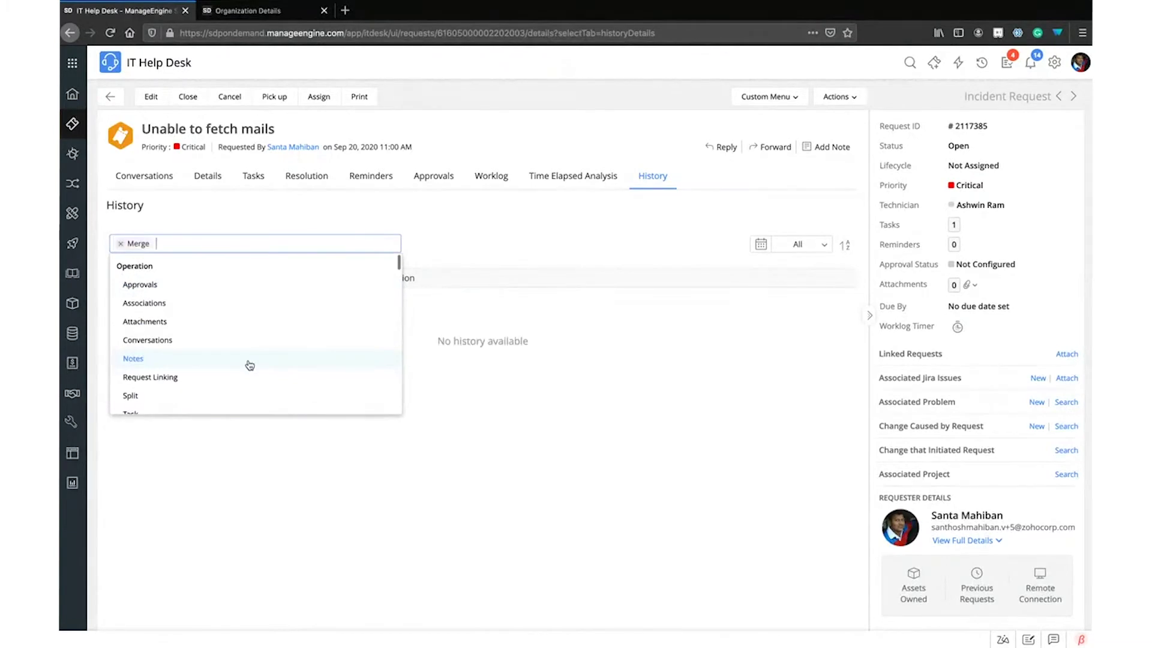
left_click(122, 245)
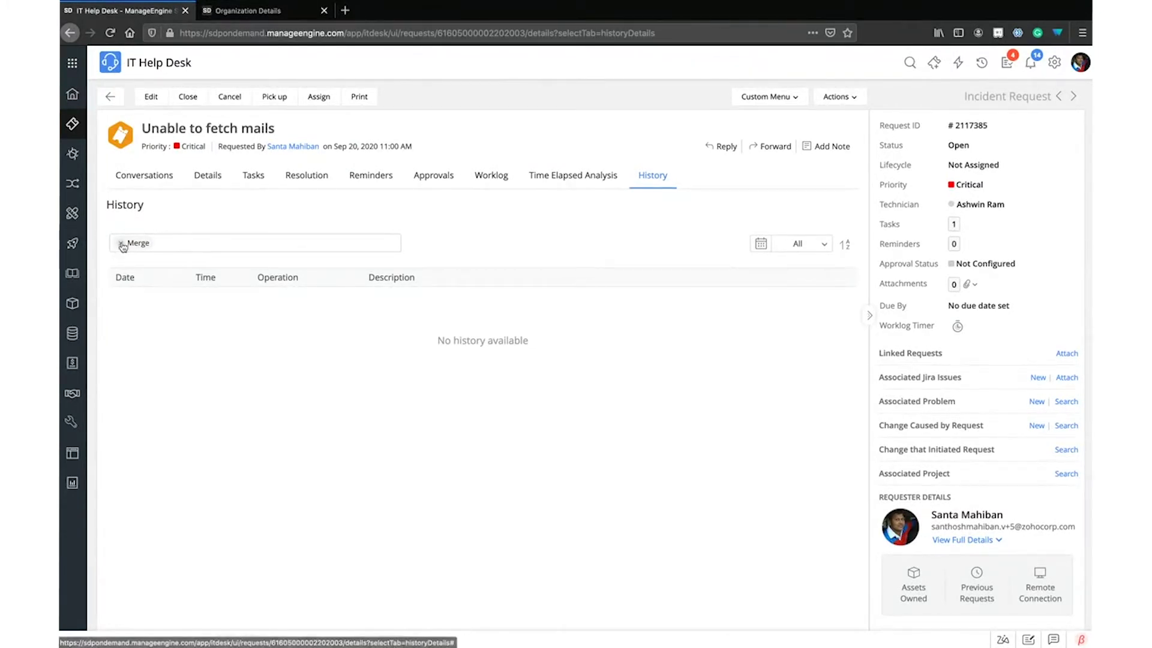
left_click(120, 243)
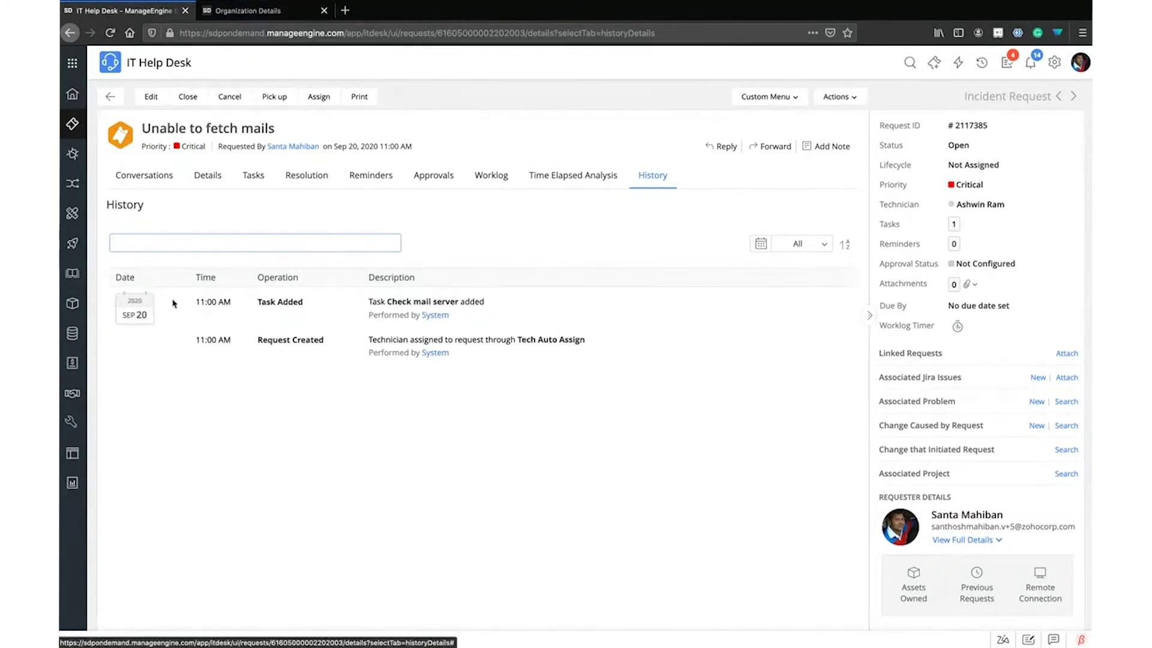
left_click(797, 249)
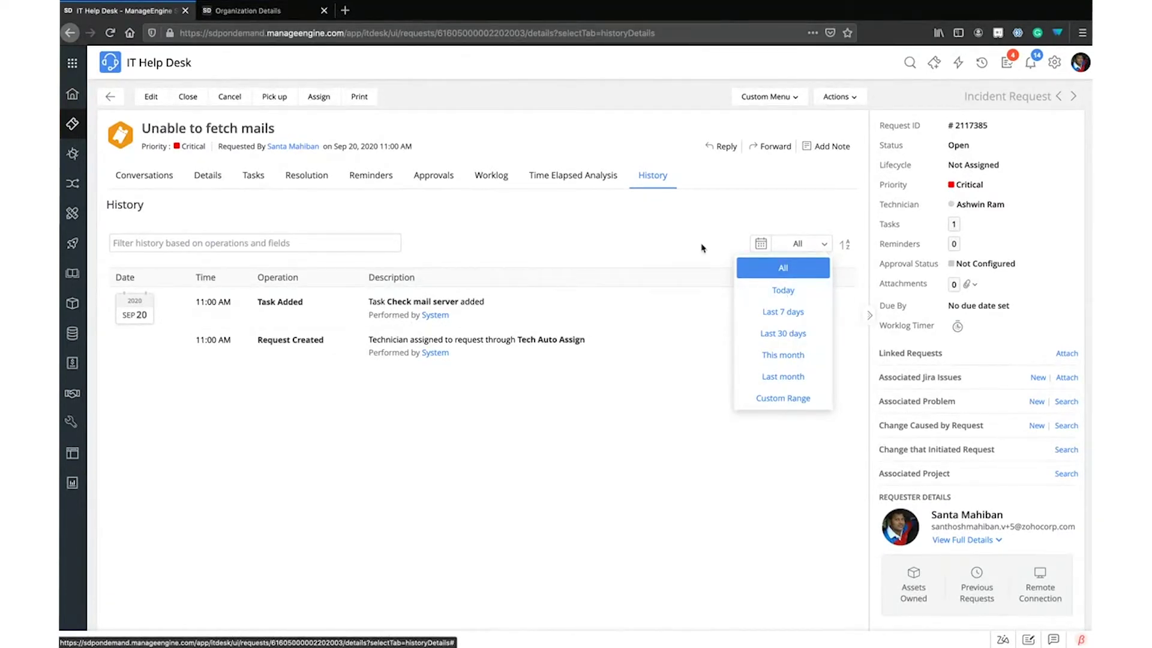
left_click(681, 232)
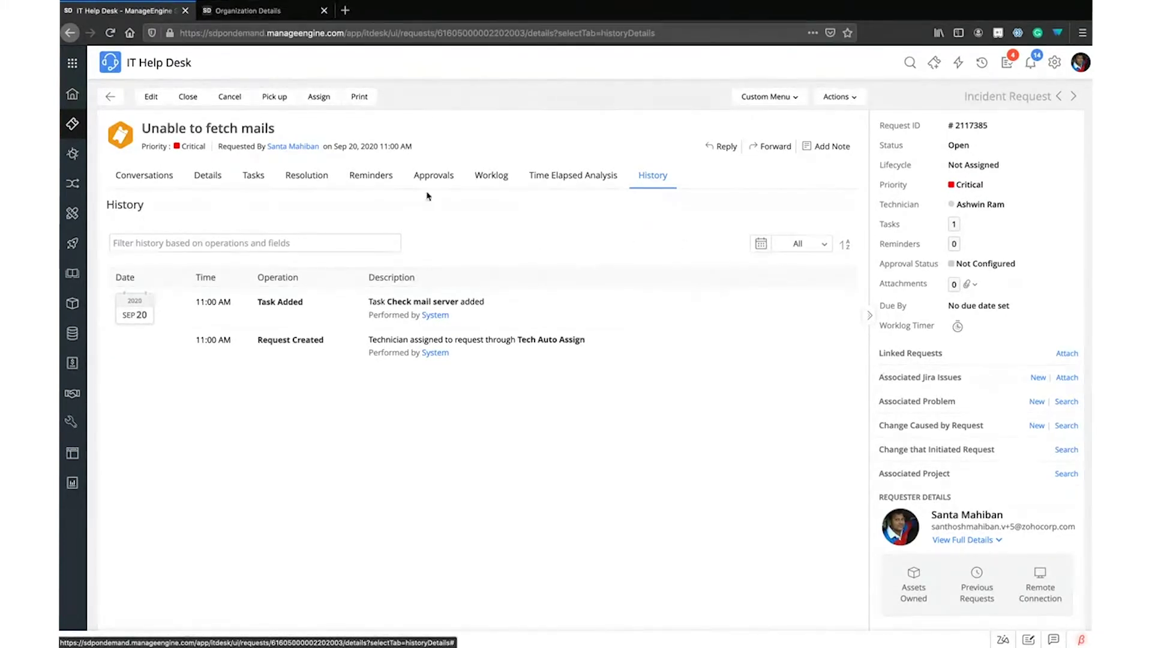
Expand and read the requester's full contact details
scroll(934, 235, "down", 1)
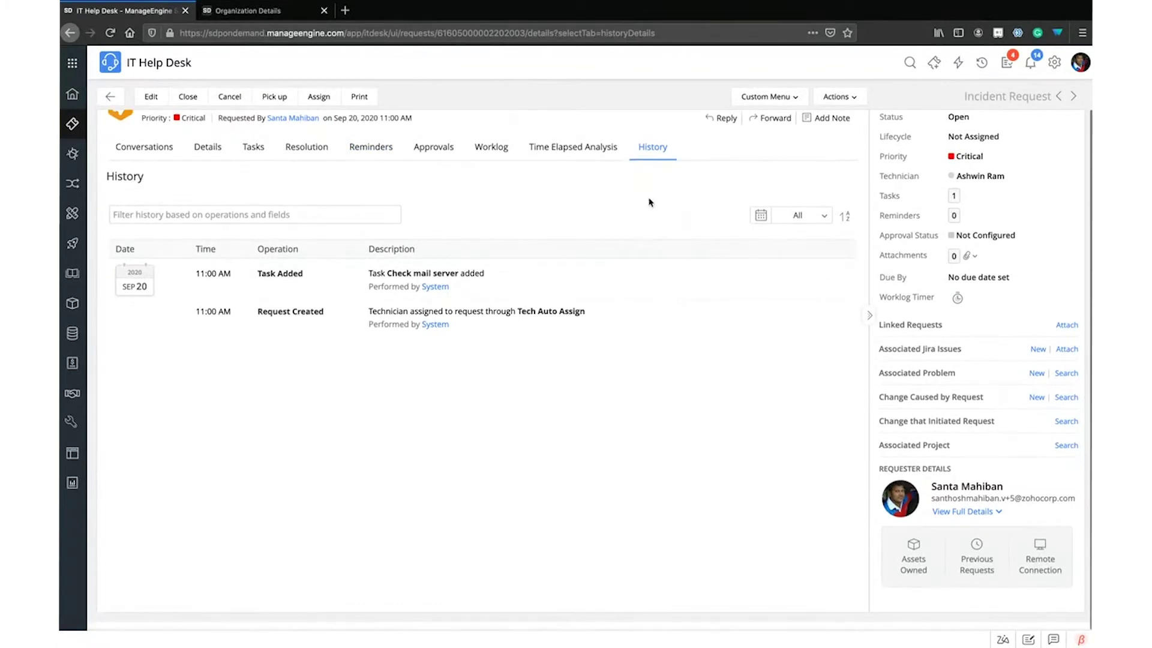
left_click(975, 511)
scroll(918, 497, "down", 3)
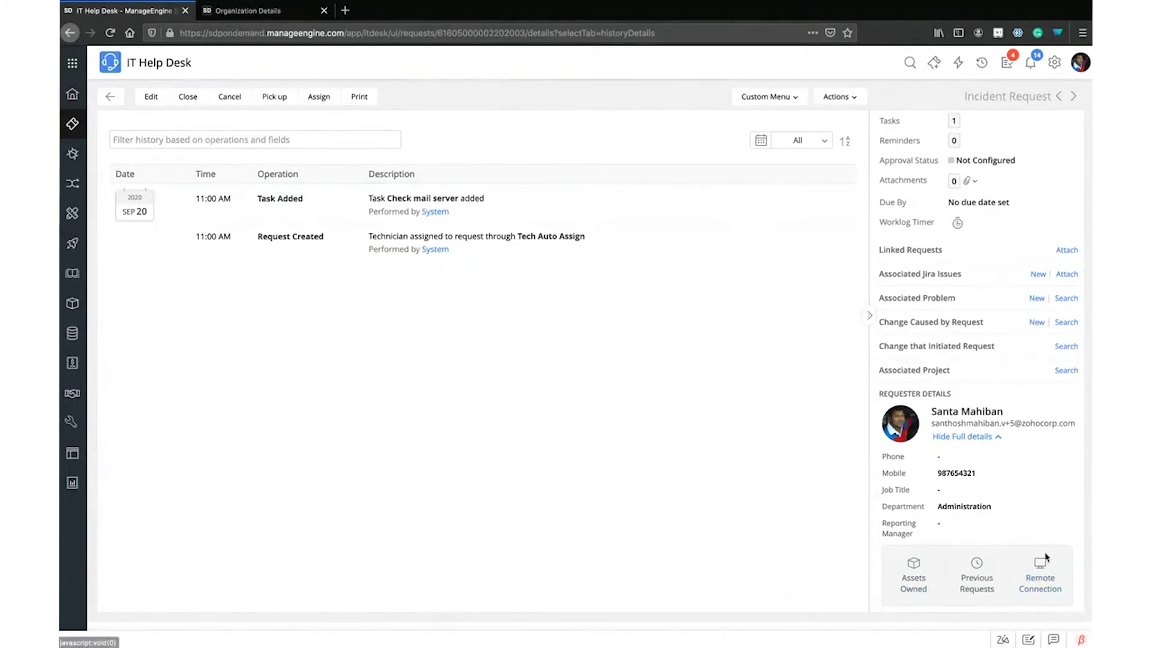
scroll(1057, 546, "up", 2)
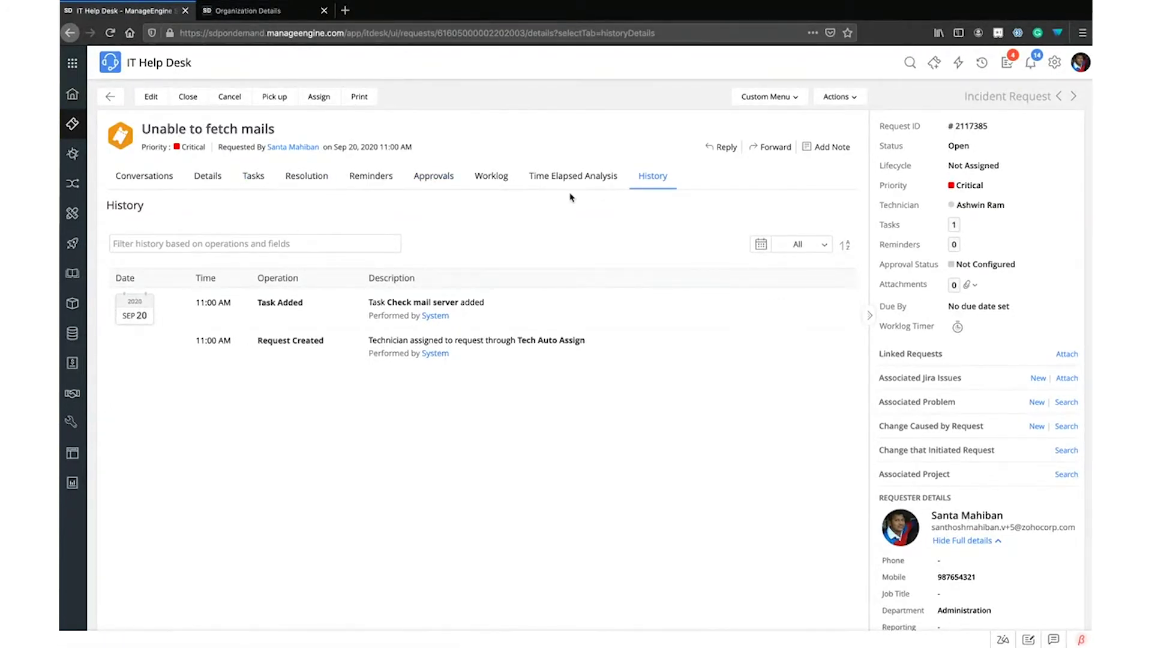
Read the request's mail-server conversation, then go back to the All Requests list
left_click(158, 178)
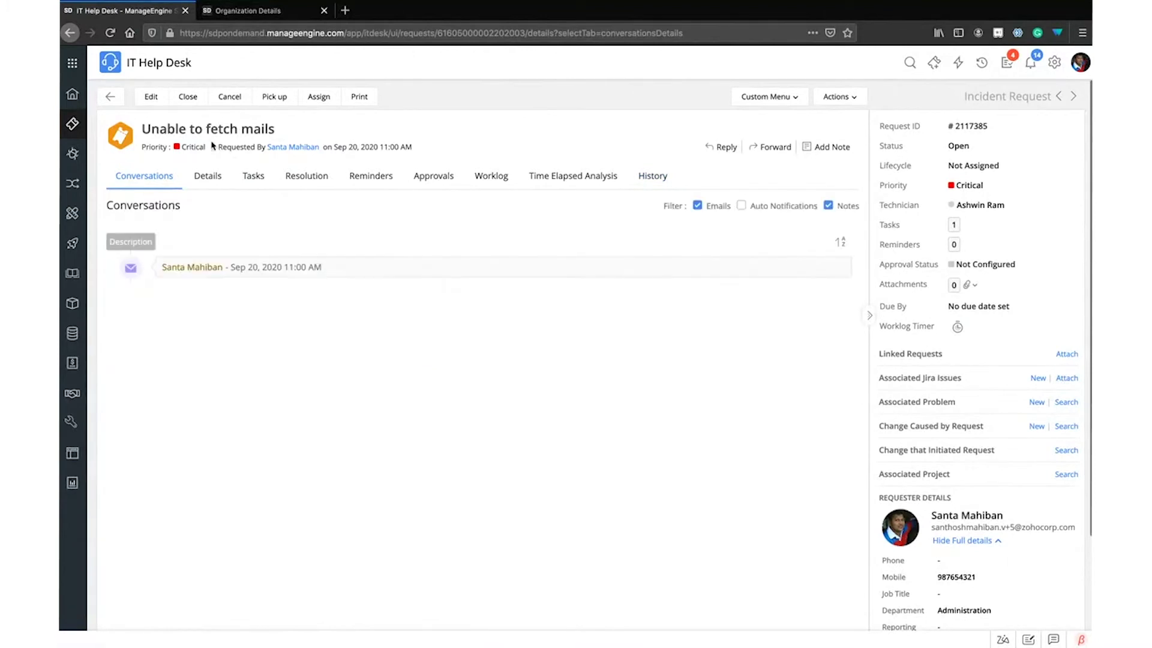
left_click(70, 125)
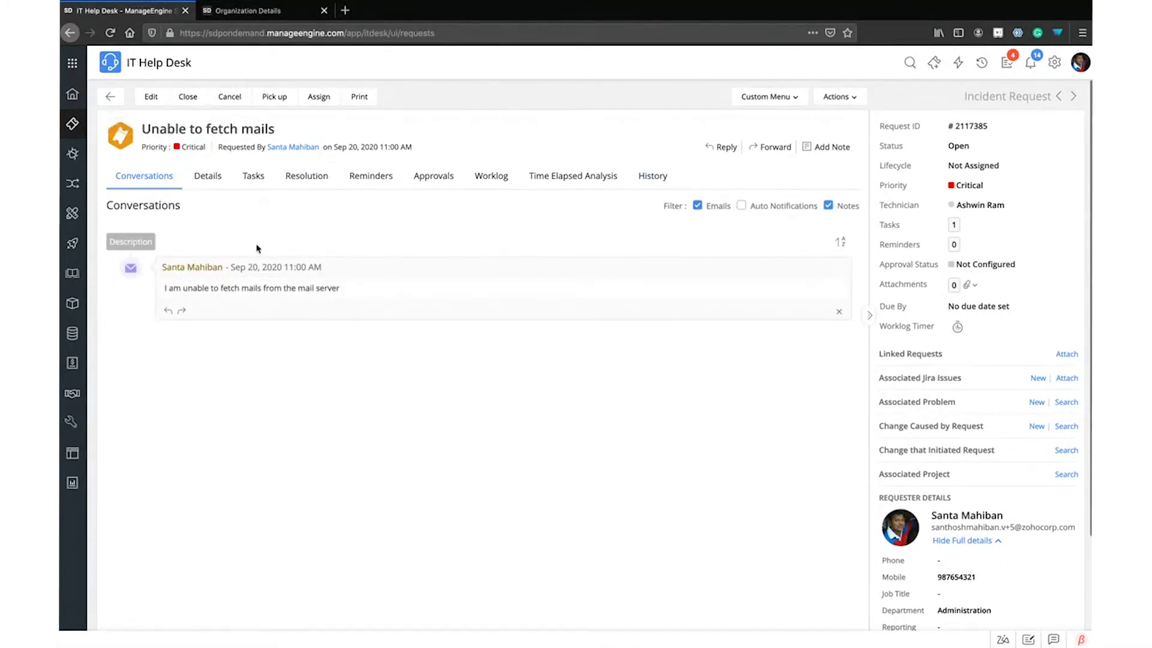
left_click(72, 124)
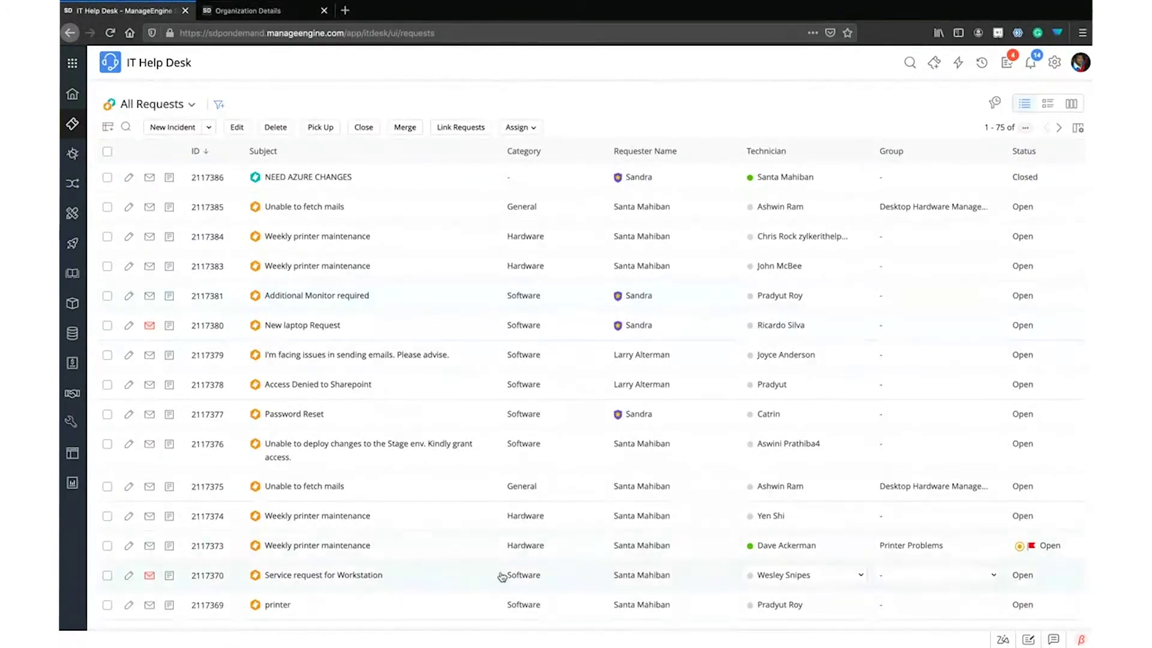
Switch All Requests to the detailed layout showing requester, date, approval status, Due By and task progress
scroll(500, 558, "down", 1)
scroll(501, 558, "up", 1)
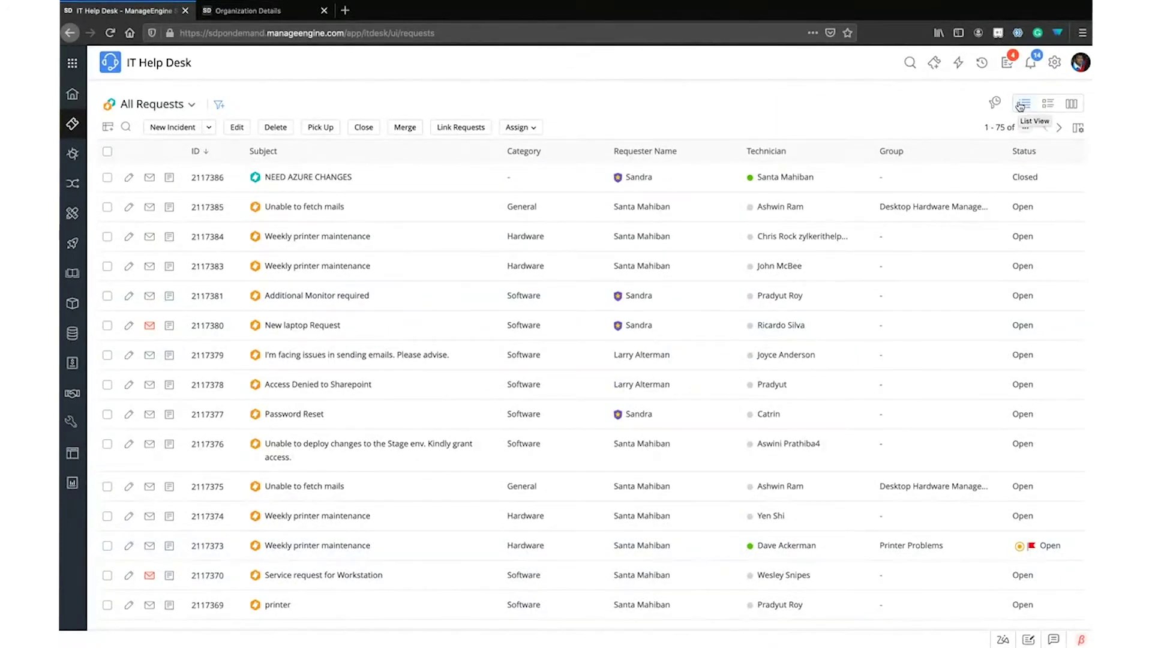
left_click(1047, 104)
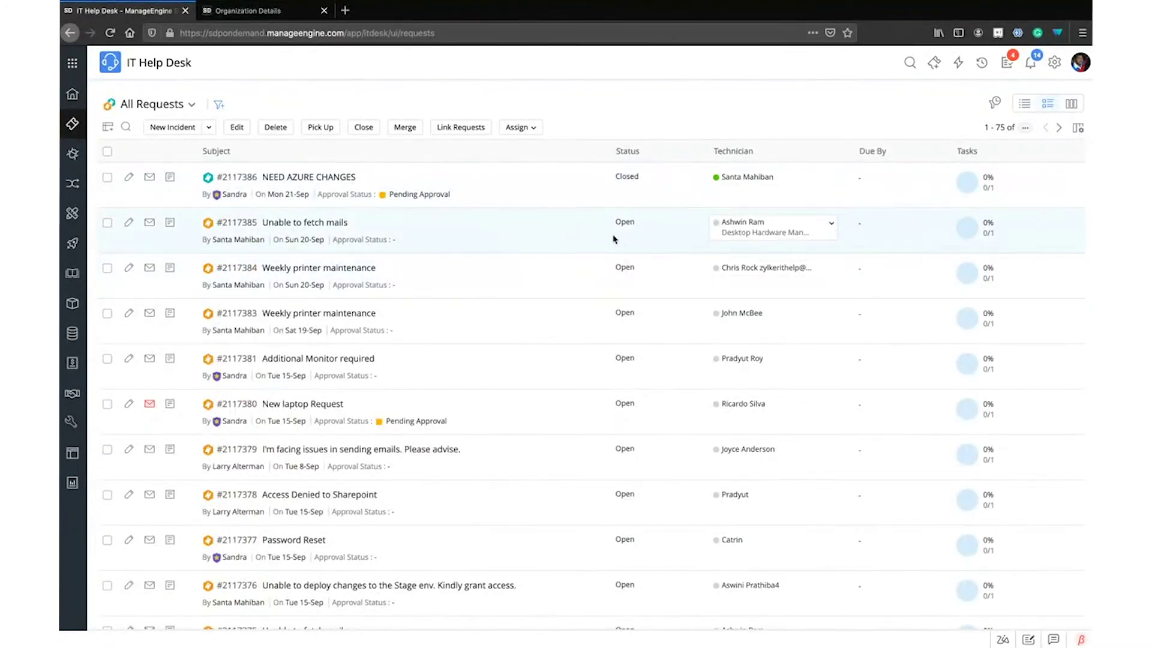
scroll(618, 243, "down", 10)
scroll(618, 246, "up", 10)
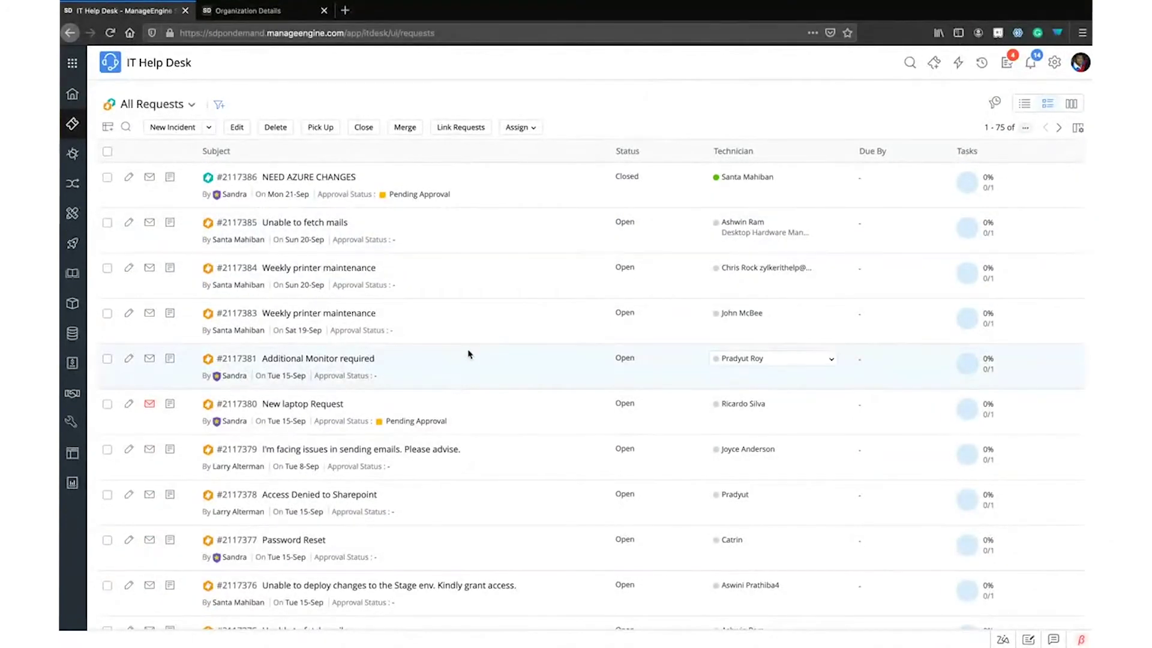
Show requests as a Kanban board and drag Wifi request #427 from On Hold to Open
left_click(1070, 105)
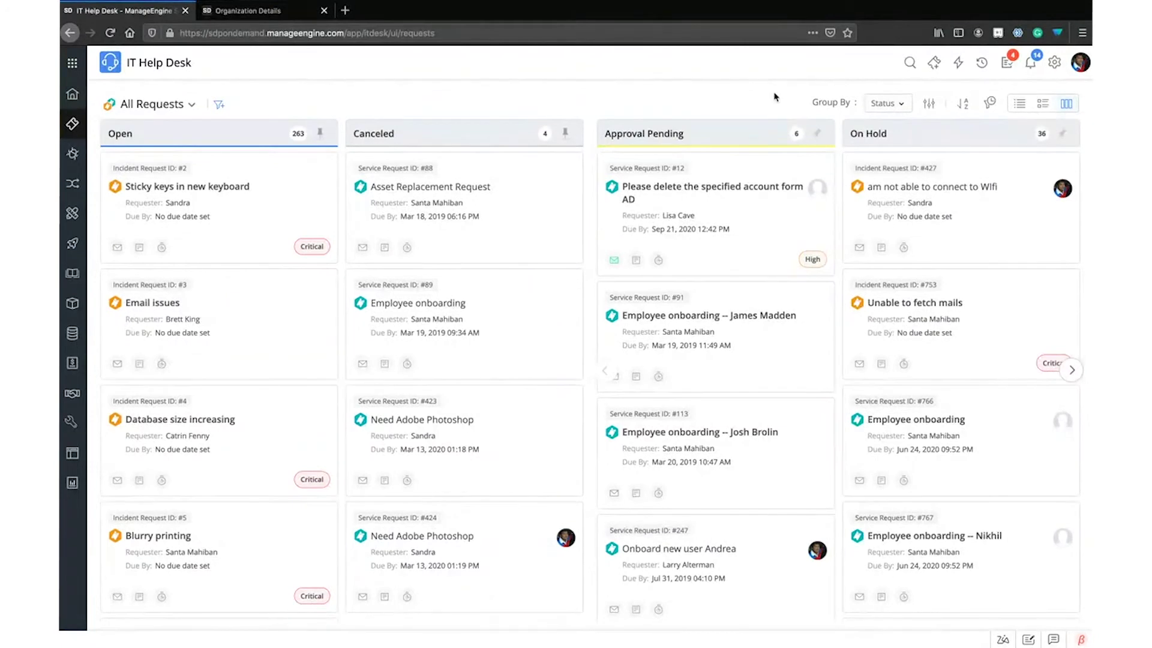
left_click(869, 107)
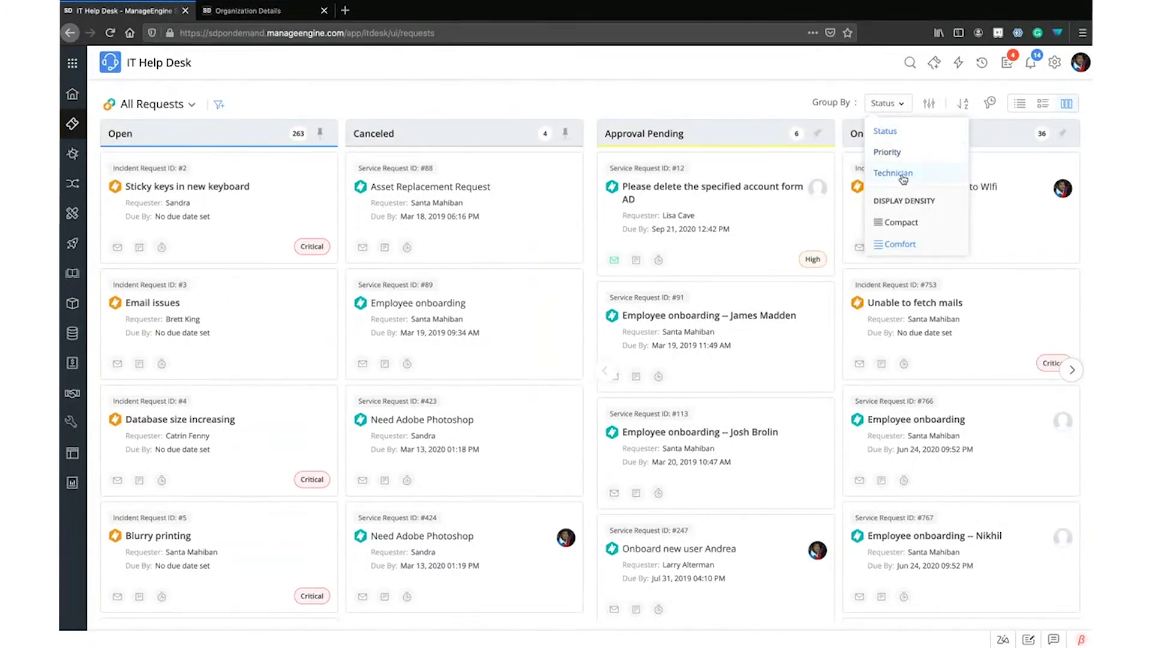
left_click(725, 74)
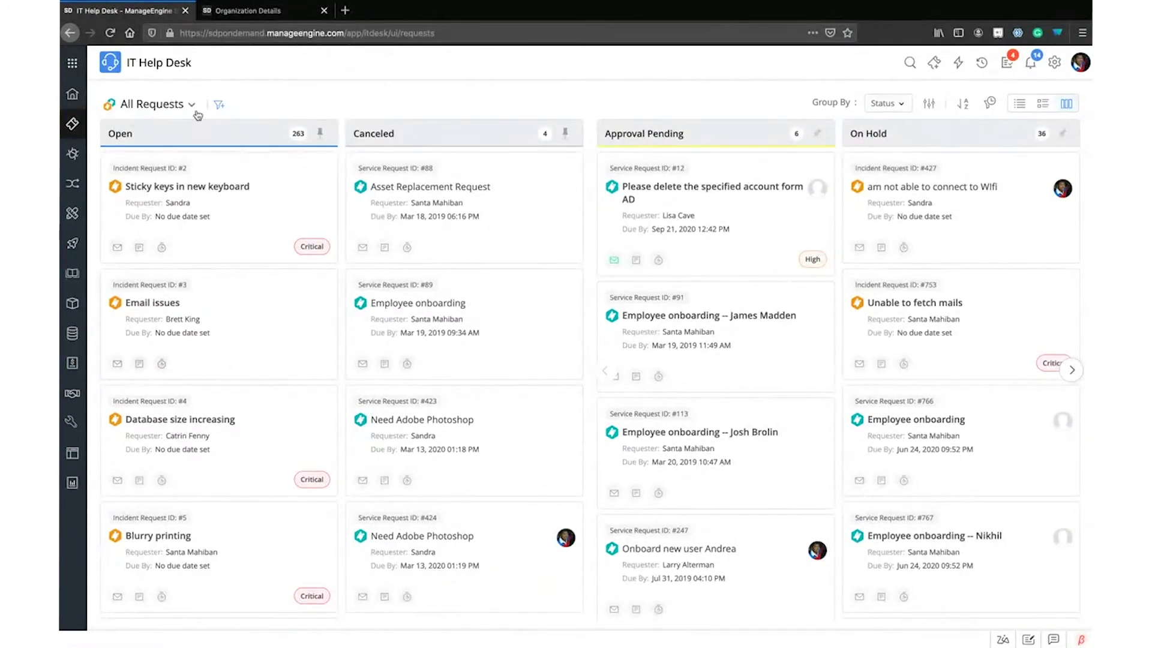
left_click(173, 109)
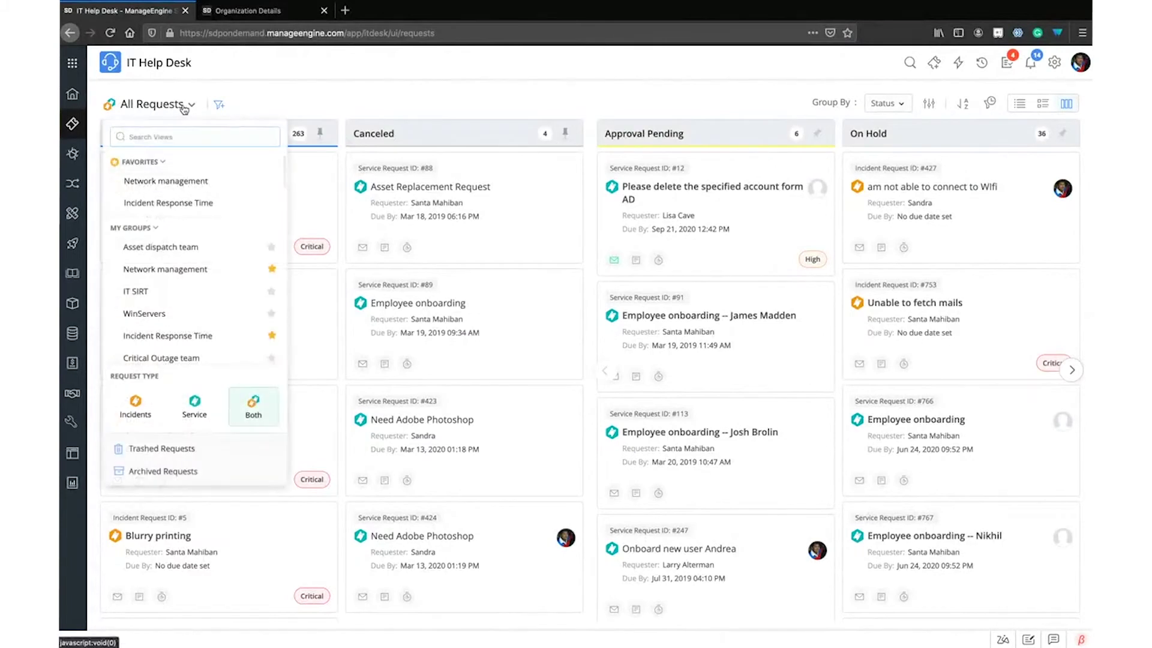
left_click(363, 94)
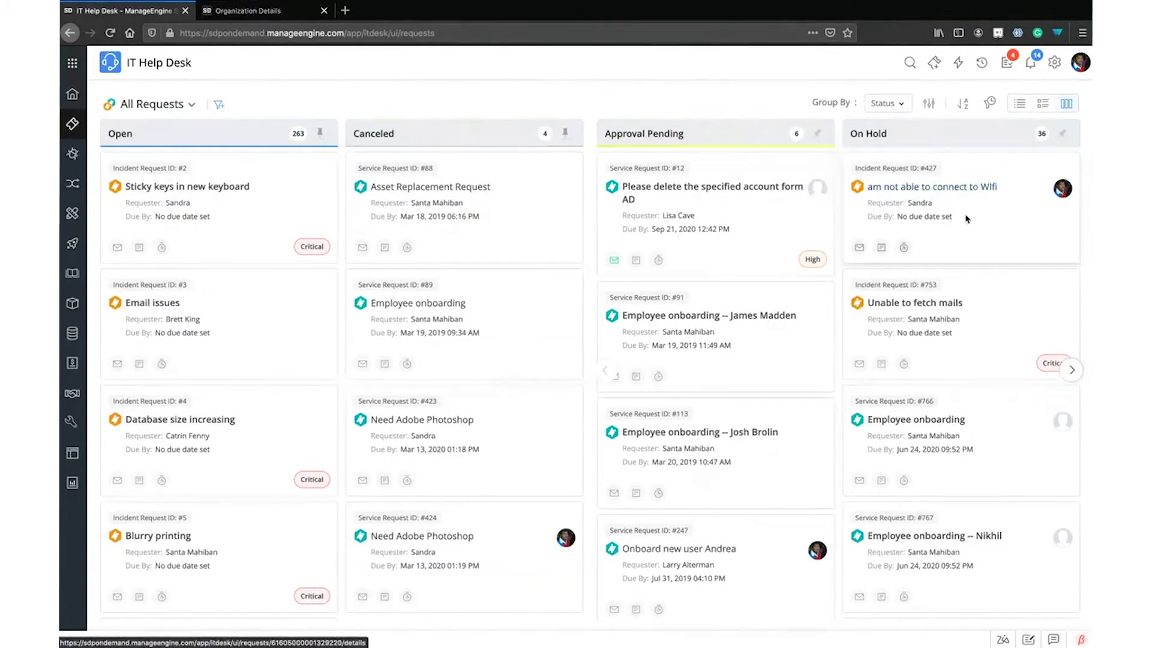
left_click_drag(990, 220, 242, 337)
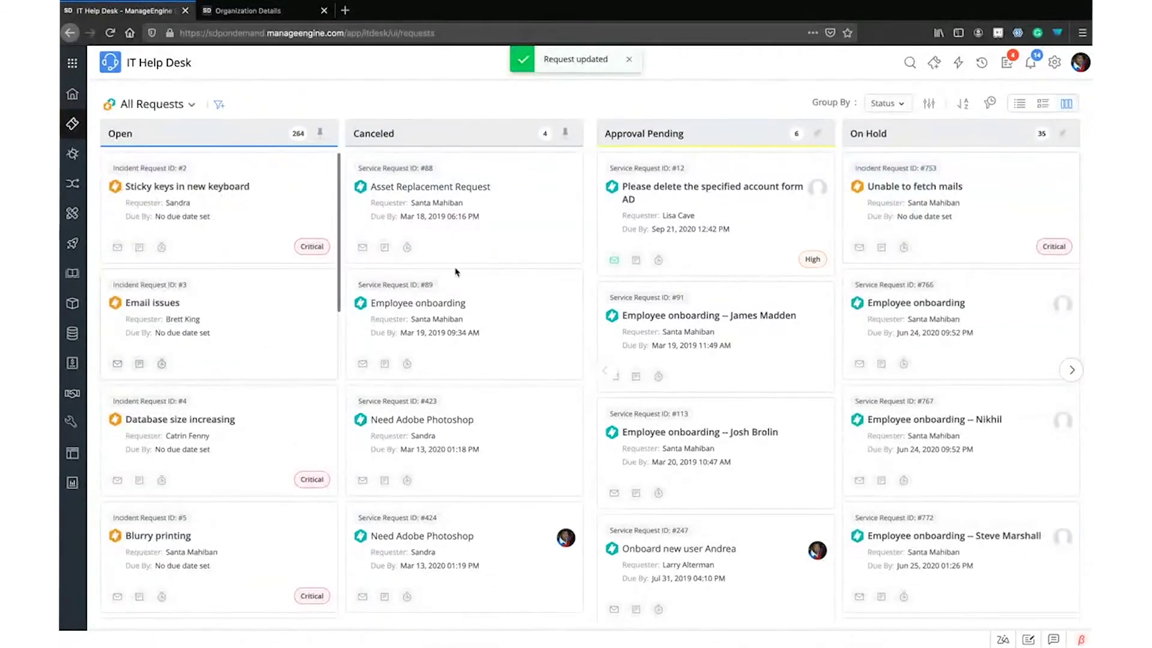
left_click(881, 102)
Group by Priority to unassign Email issues, then group by Technician and assign the Sticky keys request
left_click(885, 151)
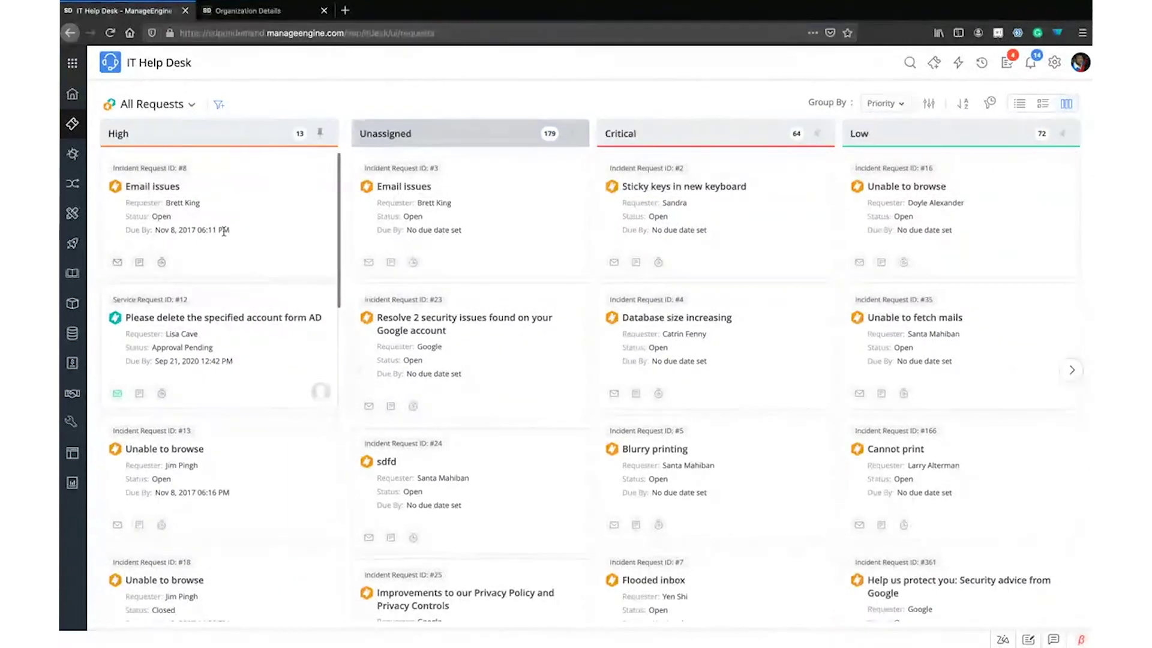
left_click_drag(226, 234, 491, 234)
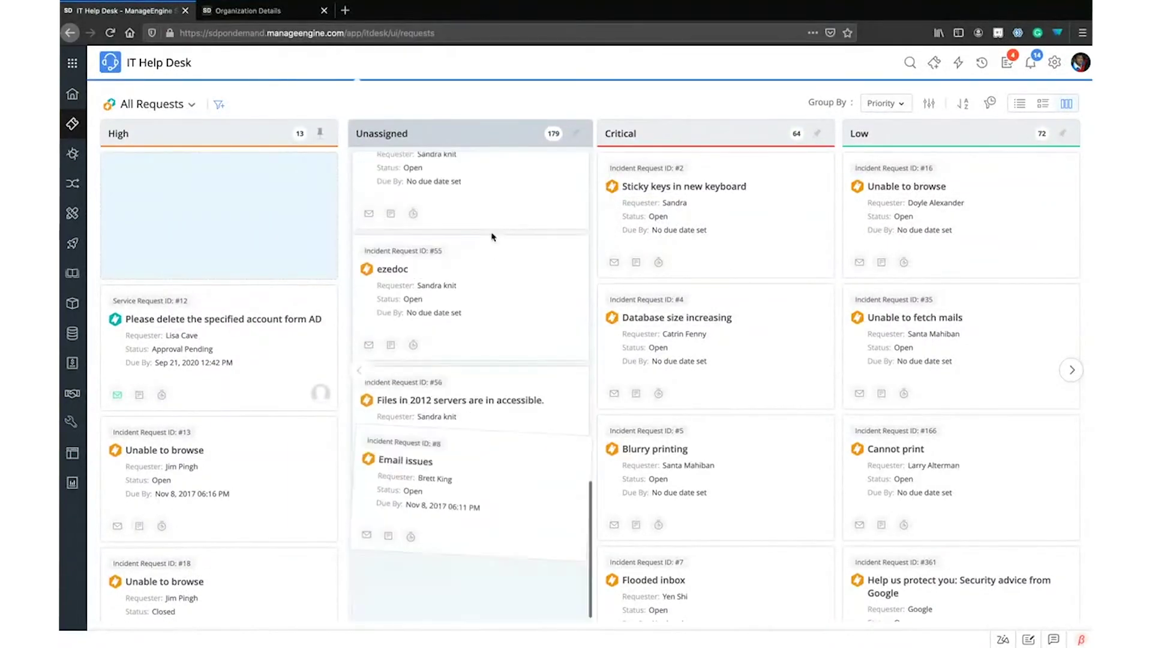
left_click(888, 107)
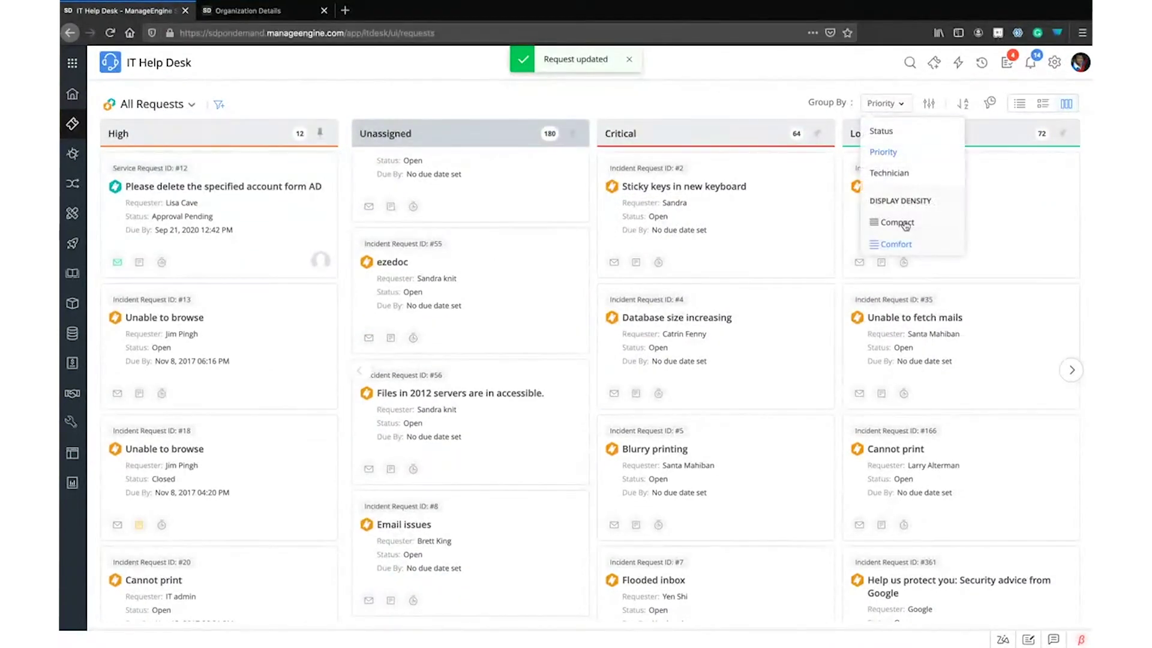
left_click(884, 173)
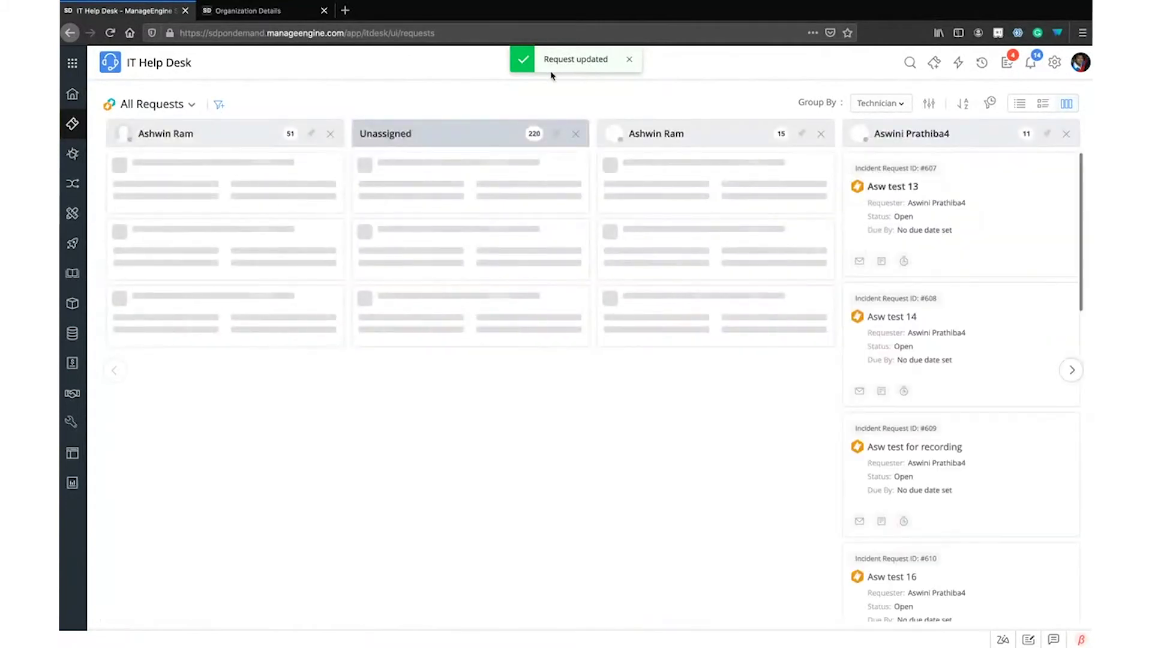
left_click_drag(436, 221, 708, 240)
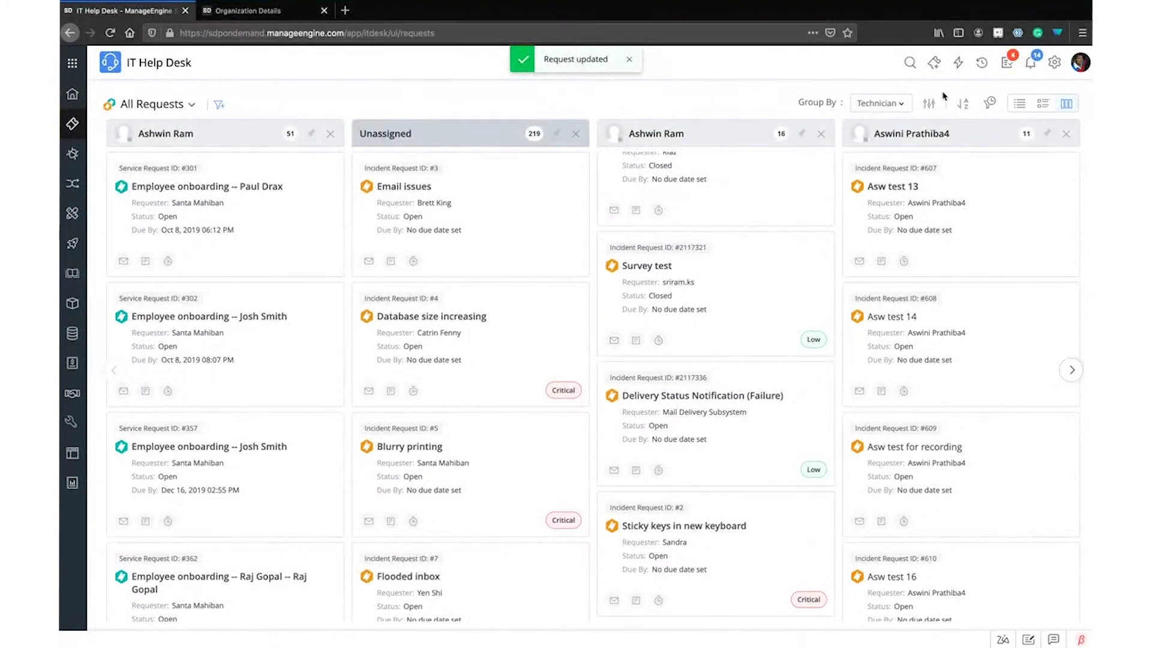
Browse the Manage Technicians list and step through the later technician columns
left_click(890, 104)
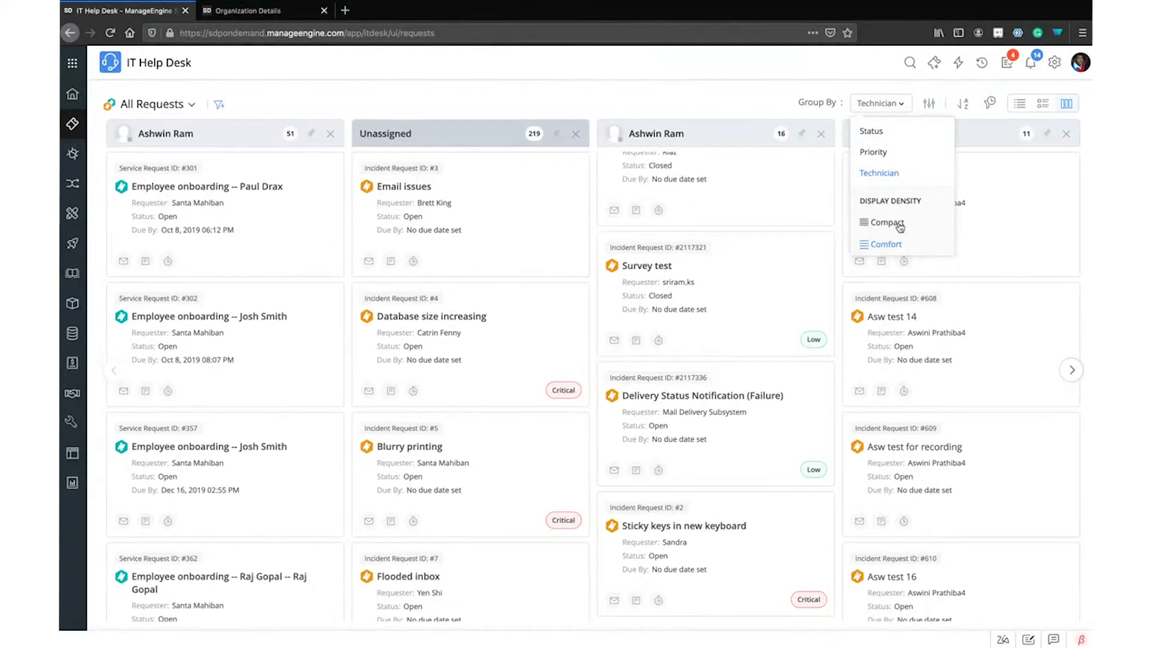
left_click(924, 104)
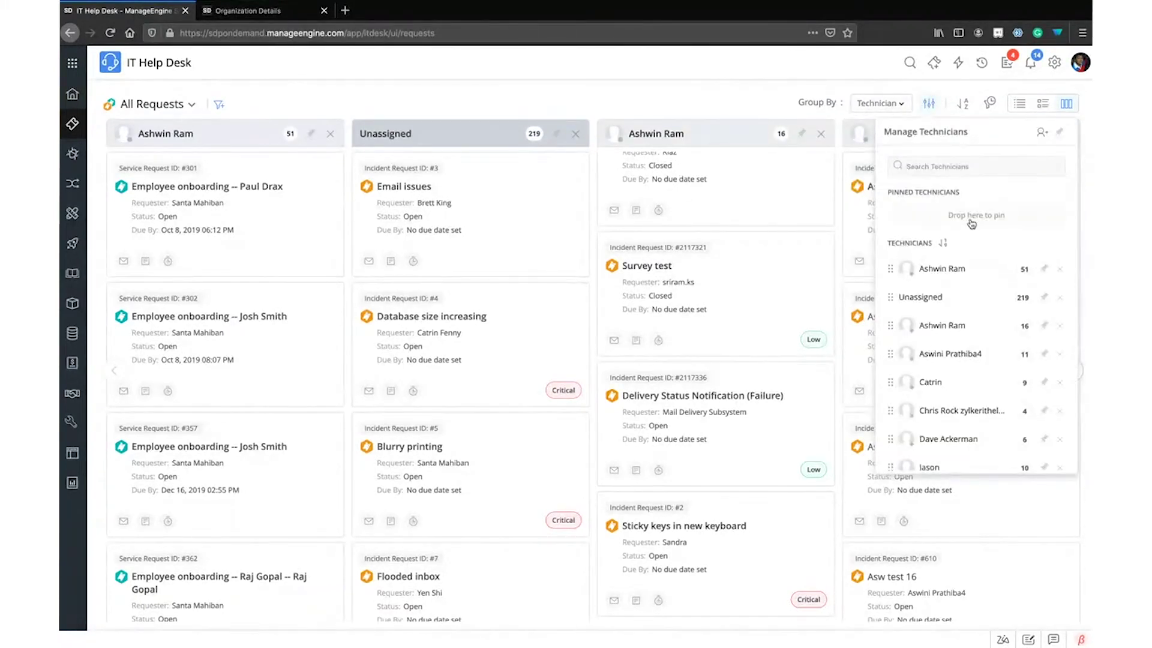
scroll(966, 282, "down", 3)
scroll(967, 287, "up", 3)
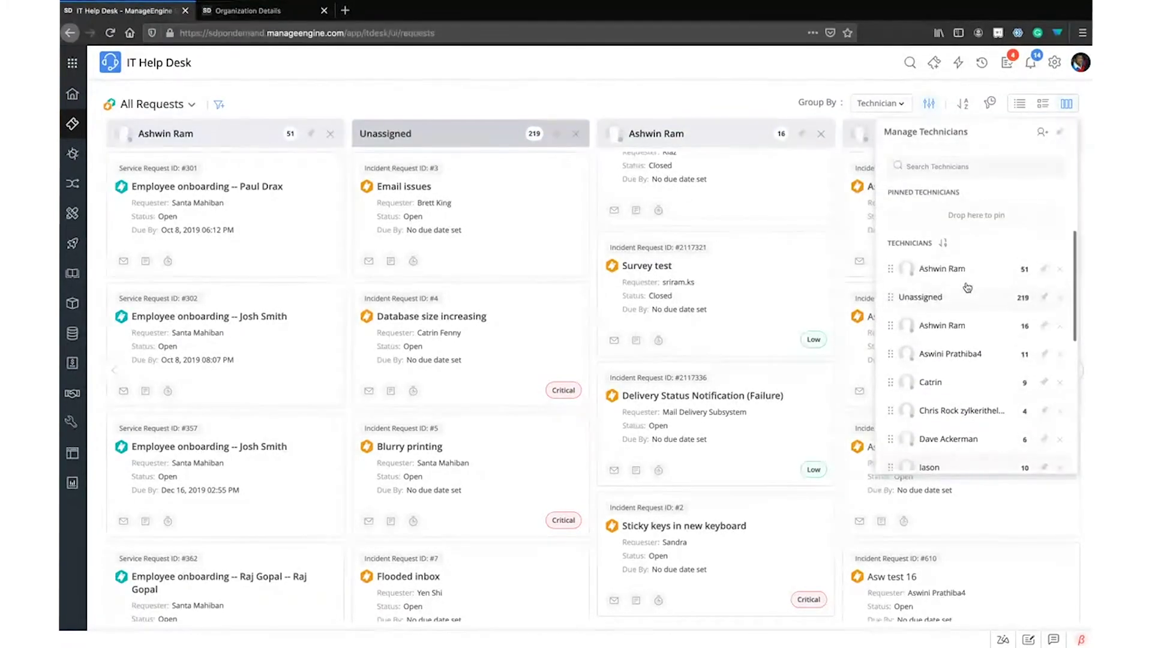
scroll(977, 306, "down", 5)
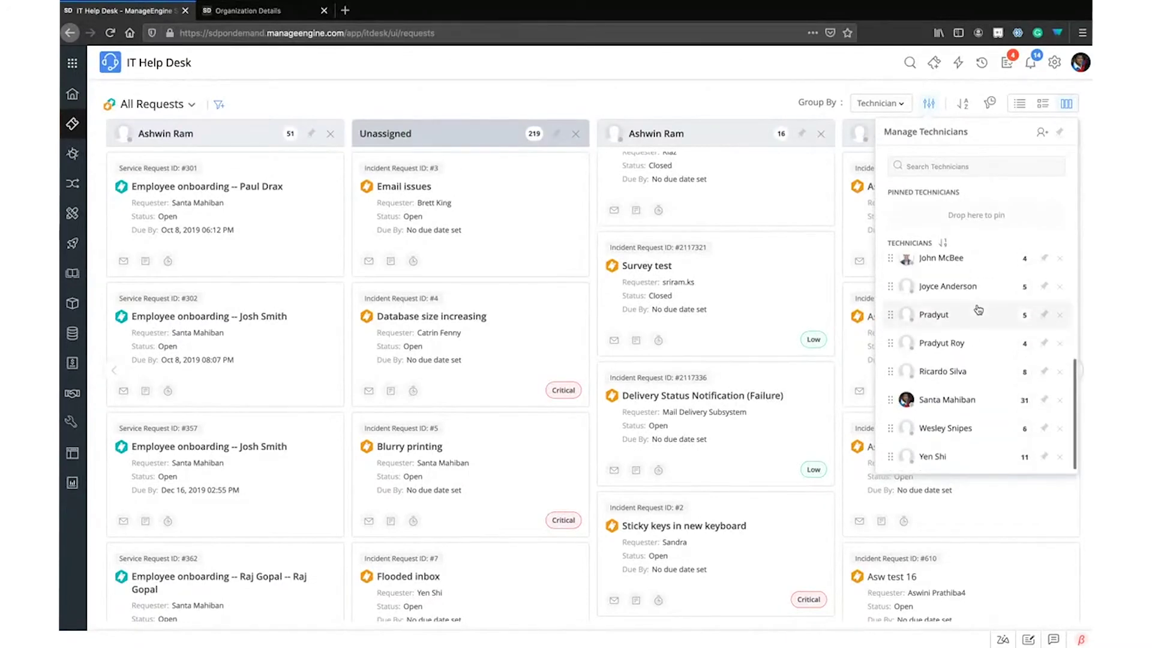
left_click(710, 87)
left_click(1072, 373)
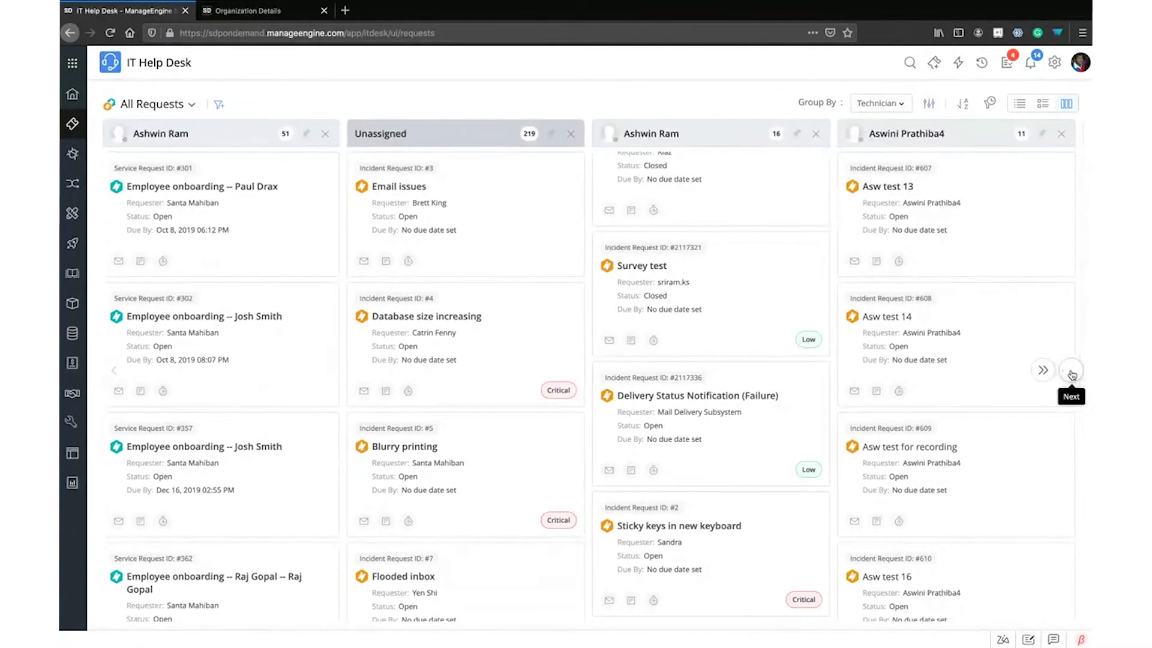
left_click(1073, 372)
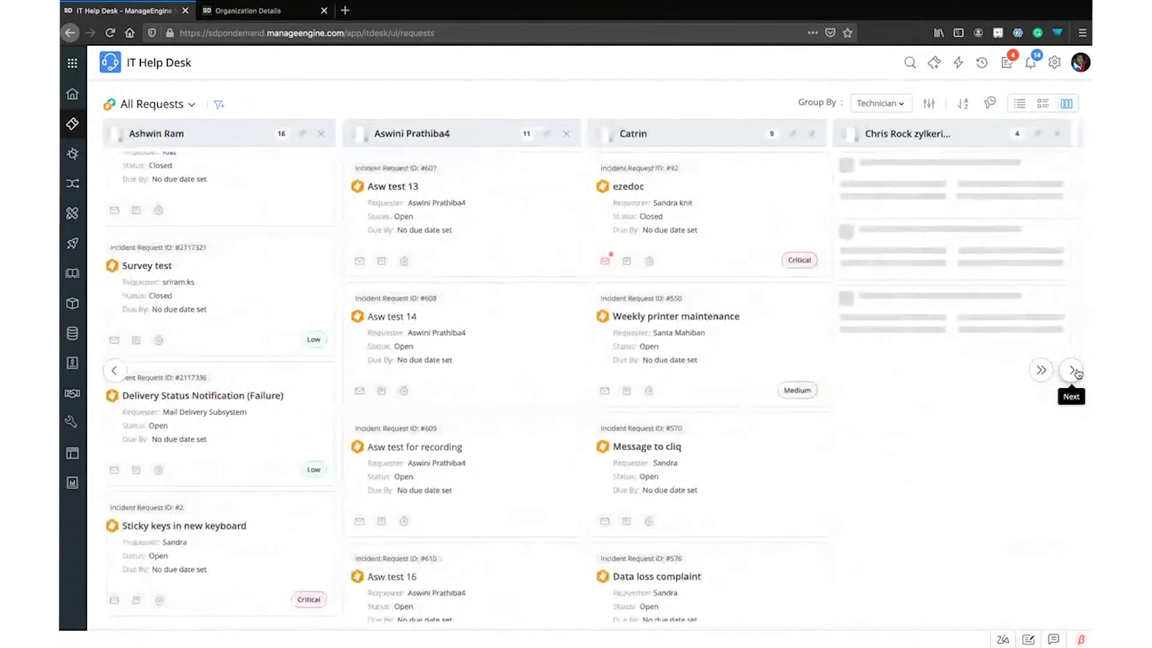
left_click(1073, 372)
left_click(1073, 372)
left_click(1072, 372)
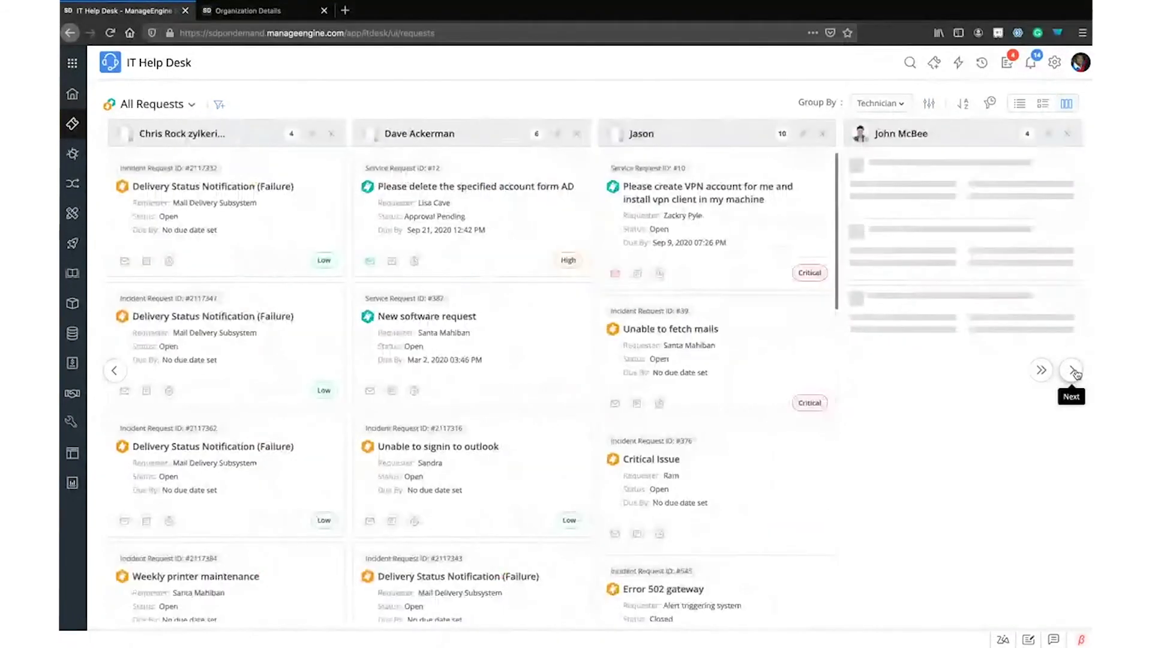
left_click(1073, 372)
Pin one technician's 31-request column to the front of the board
left_click(930, 103)
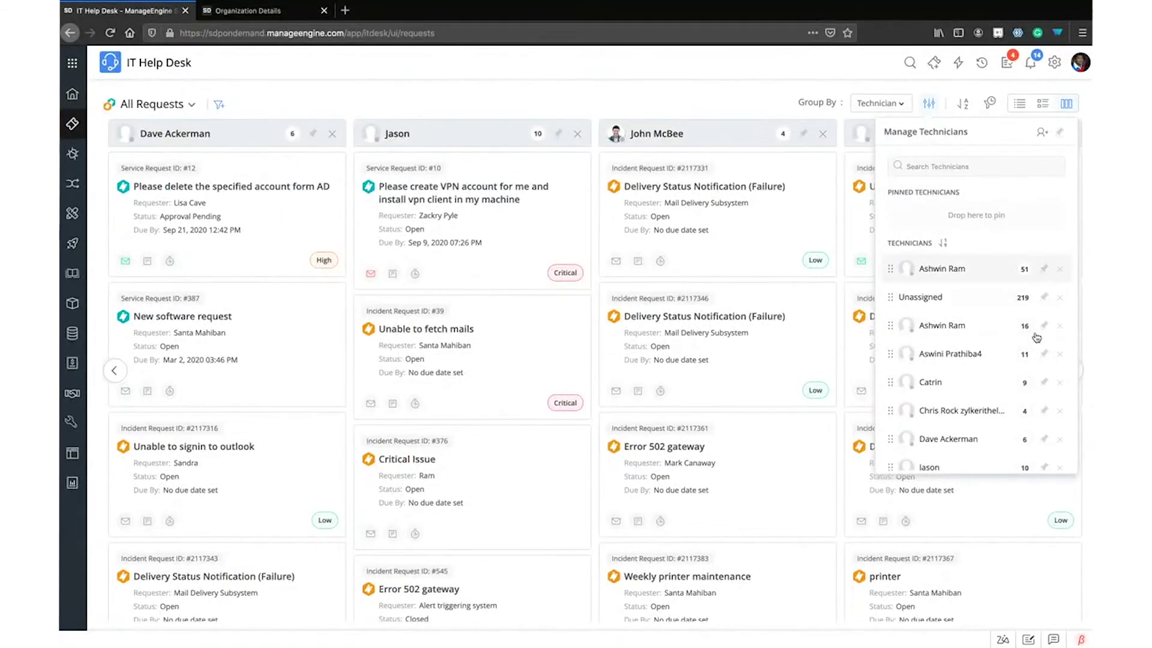
scroll(1037, 337, "down", 5)
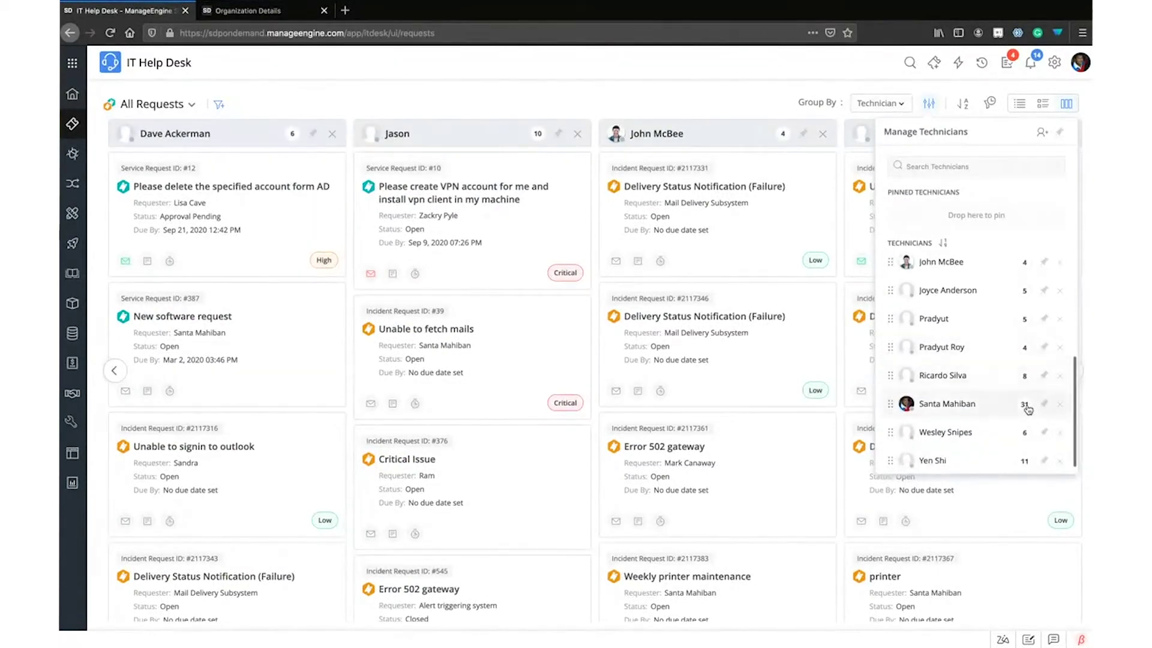
left_click(1043, 406)
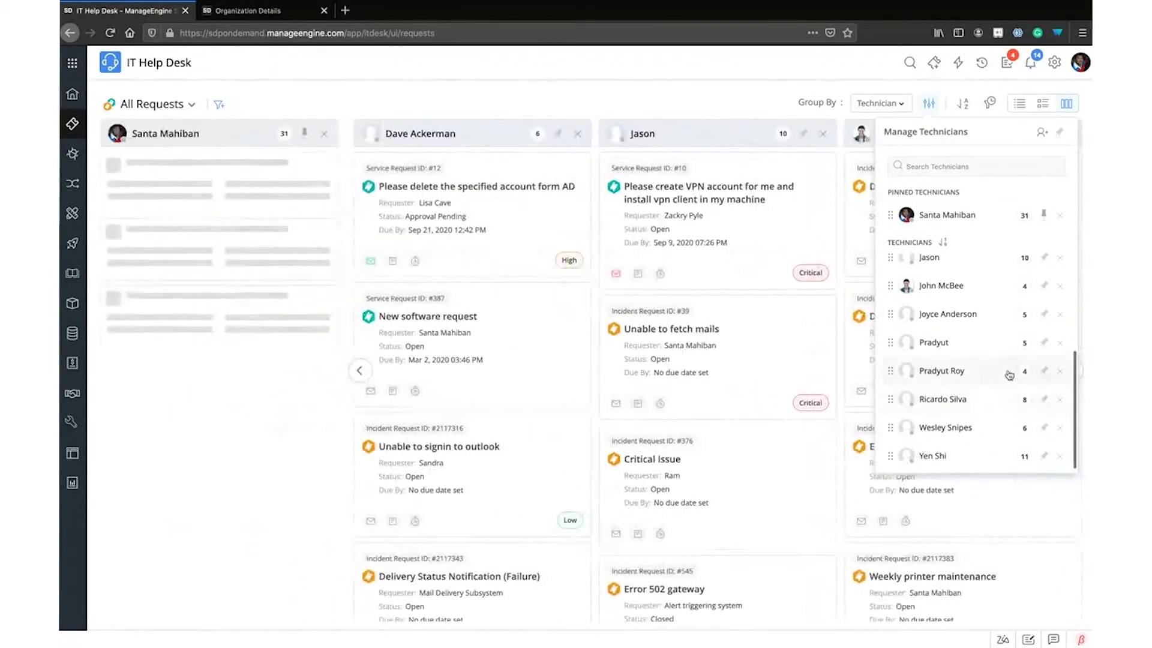
left_click(308, 94)
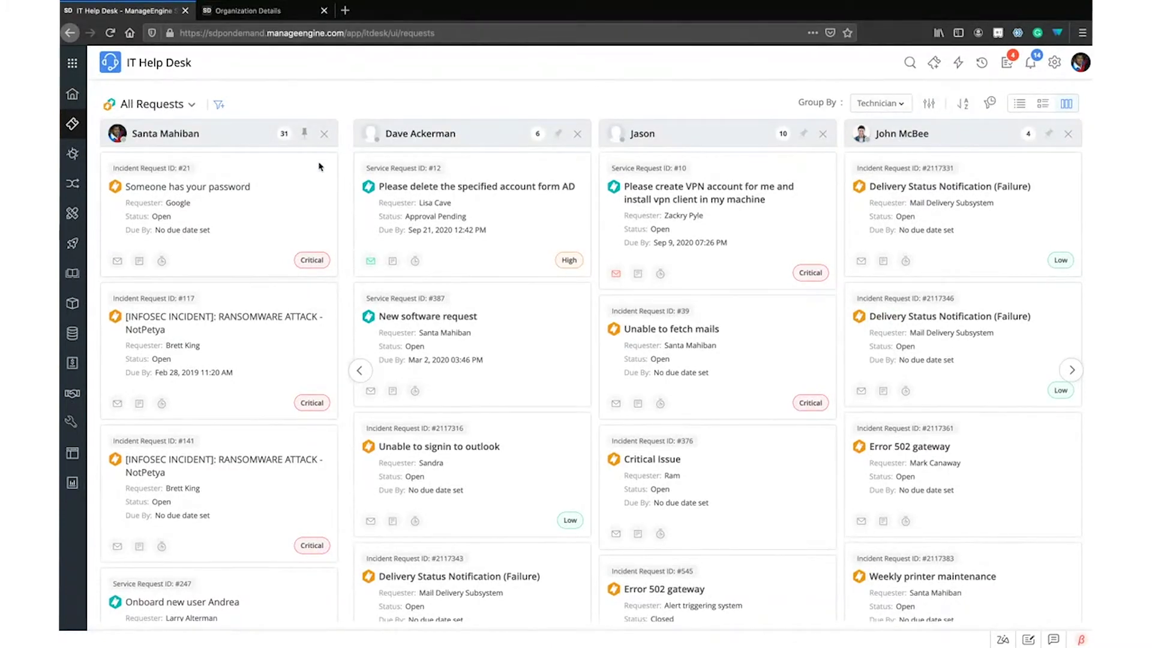
left_click(963, 103)
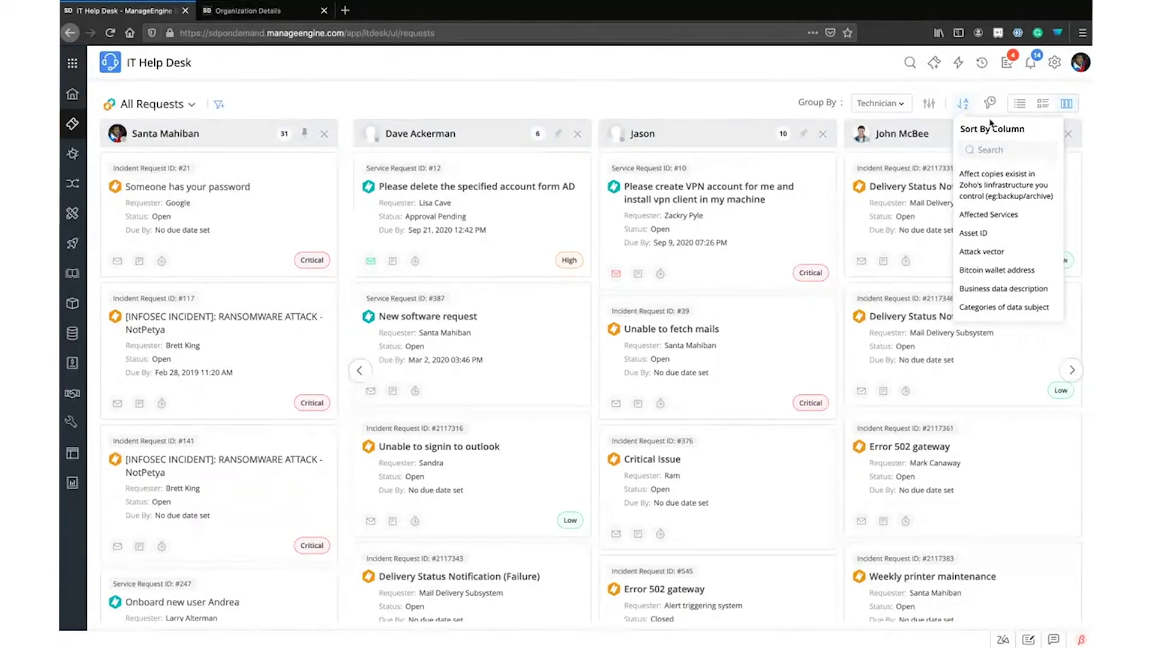
left_click(986, 75)
left_click(991, 105)
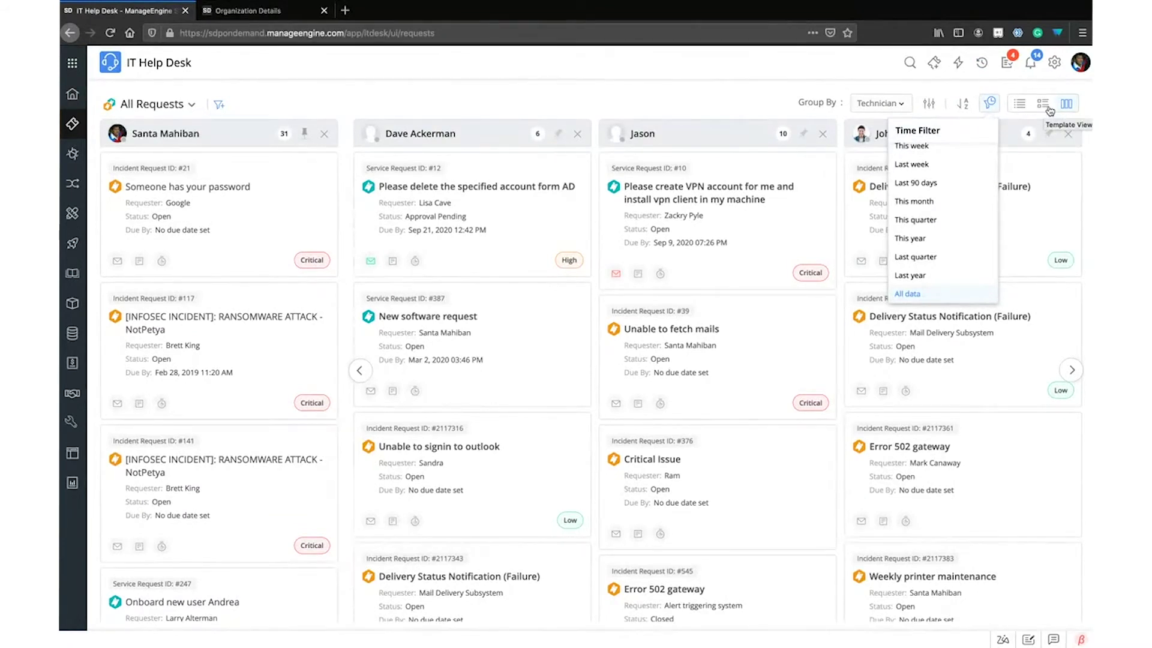
left_click(715, 86)
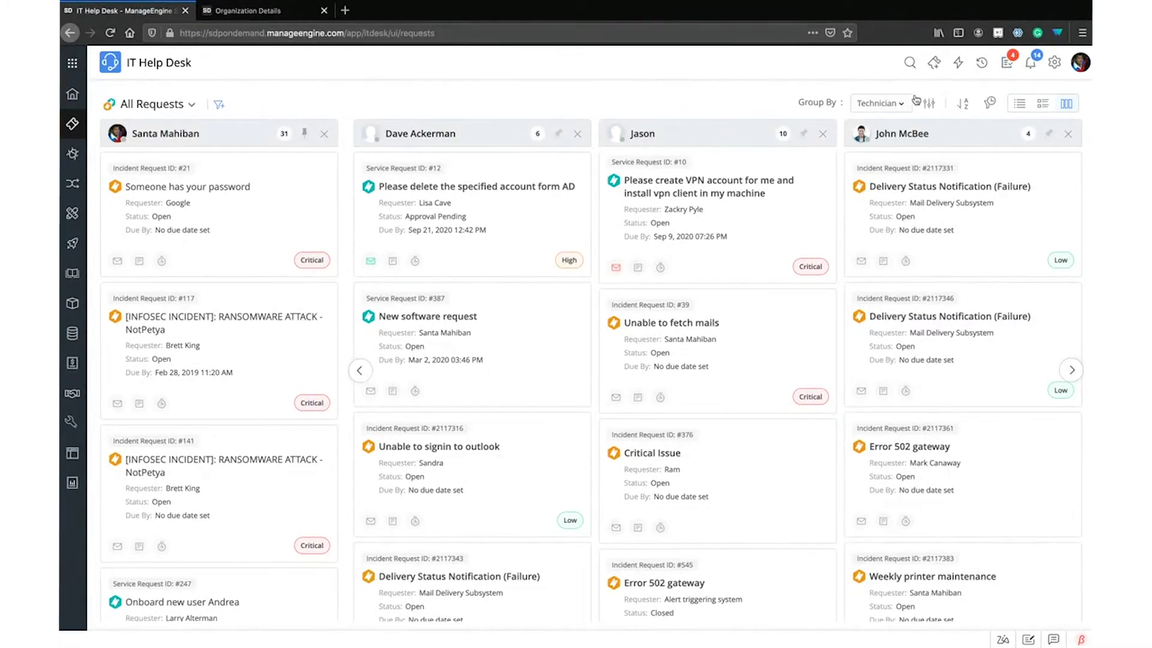
left_click(1008, 64)
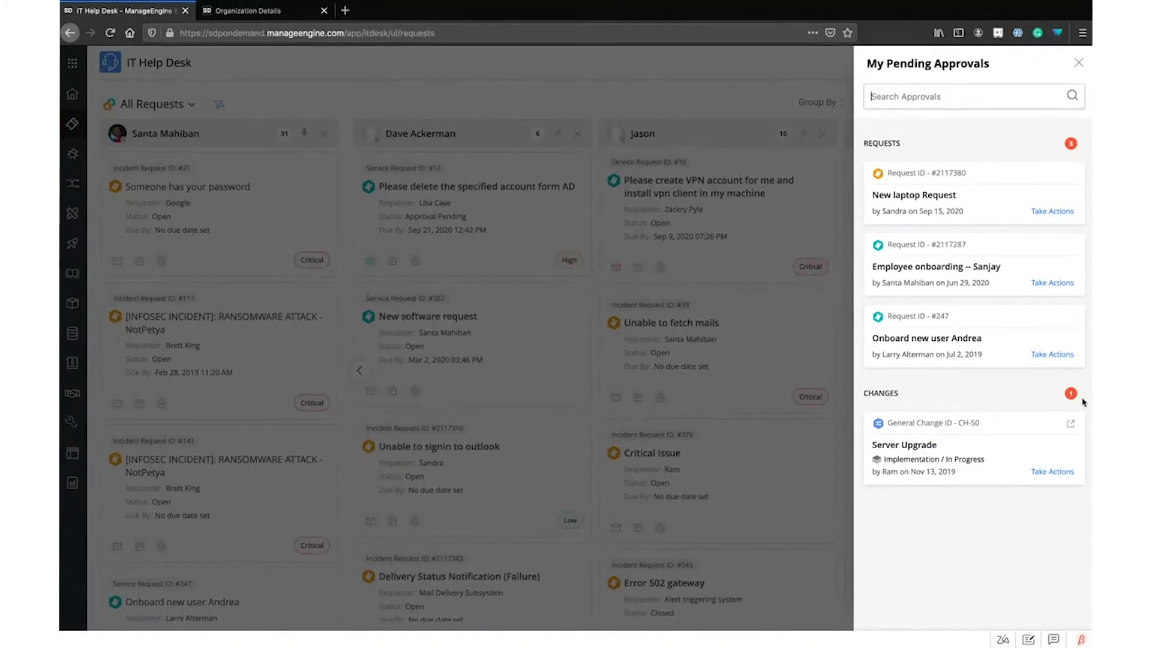
left_click(780, 110)
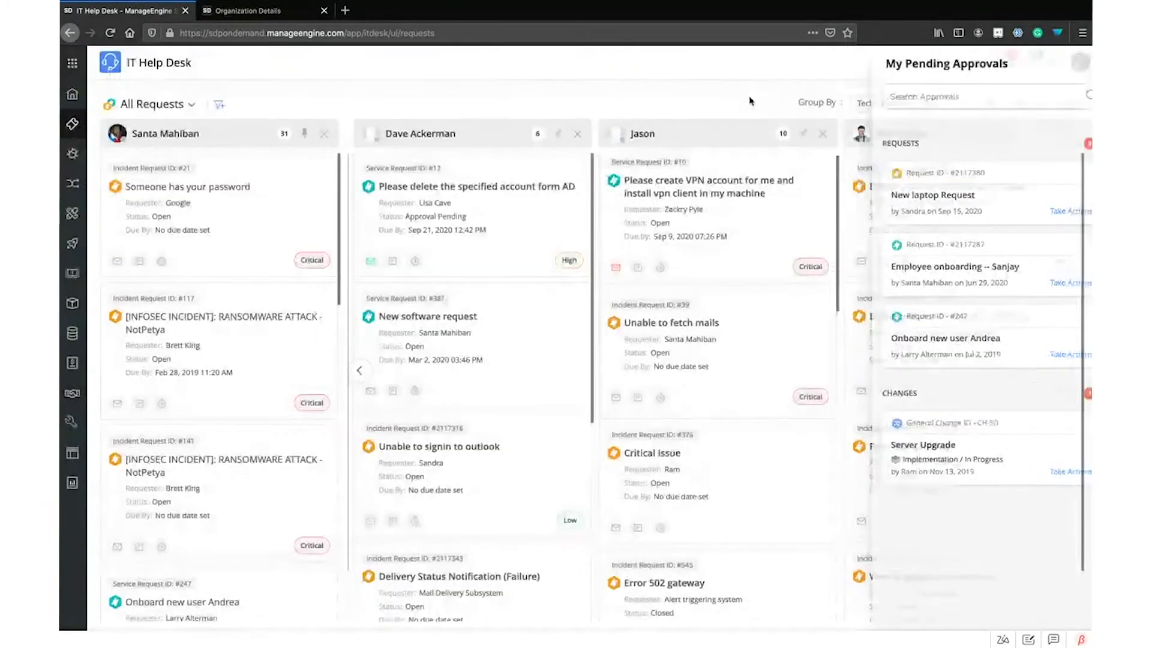
left_click(1031, 66)
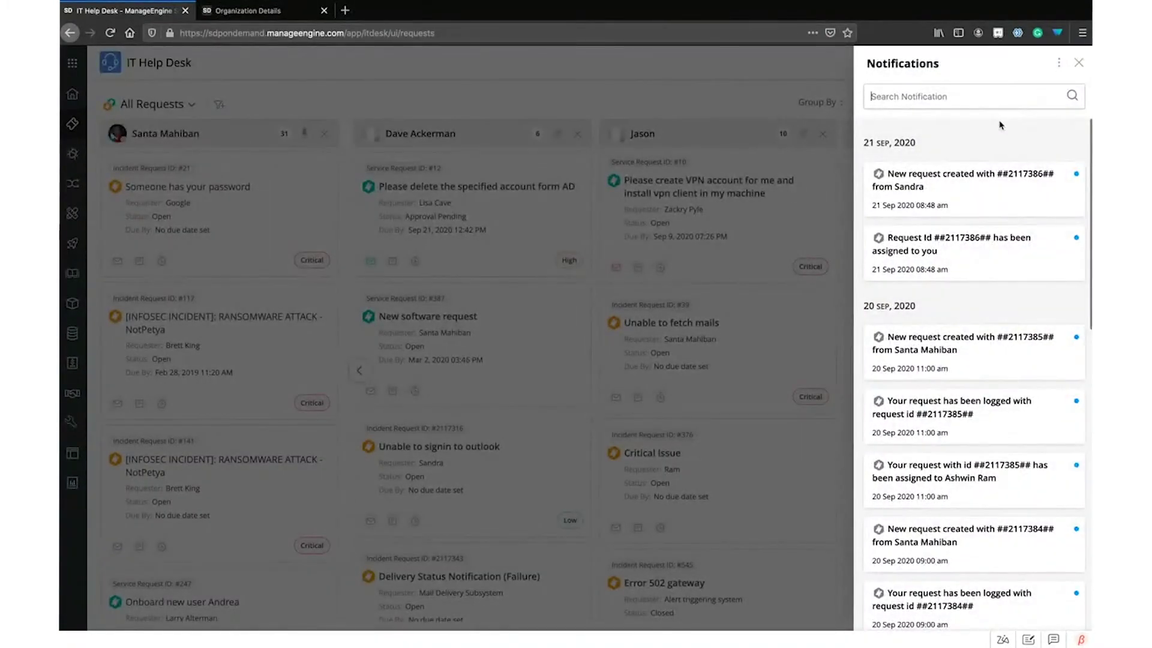
left_click(1058, 63)
left_click(1058, 64)
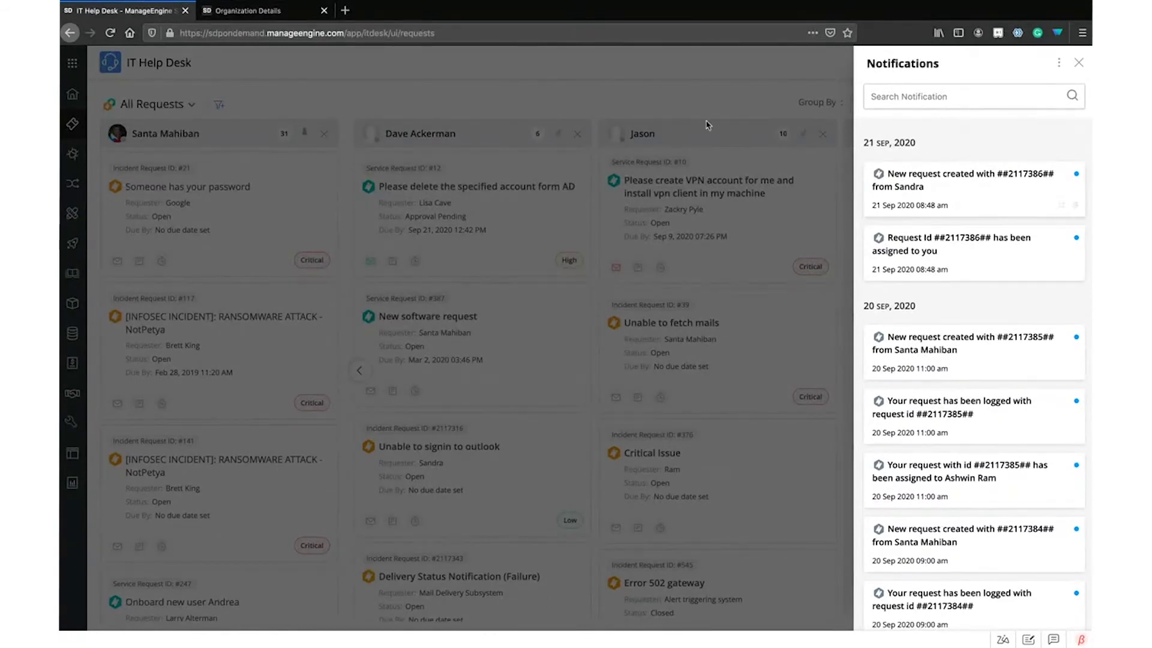
left_click(686, 84)
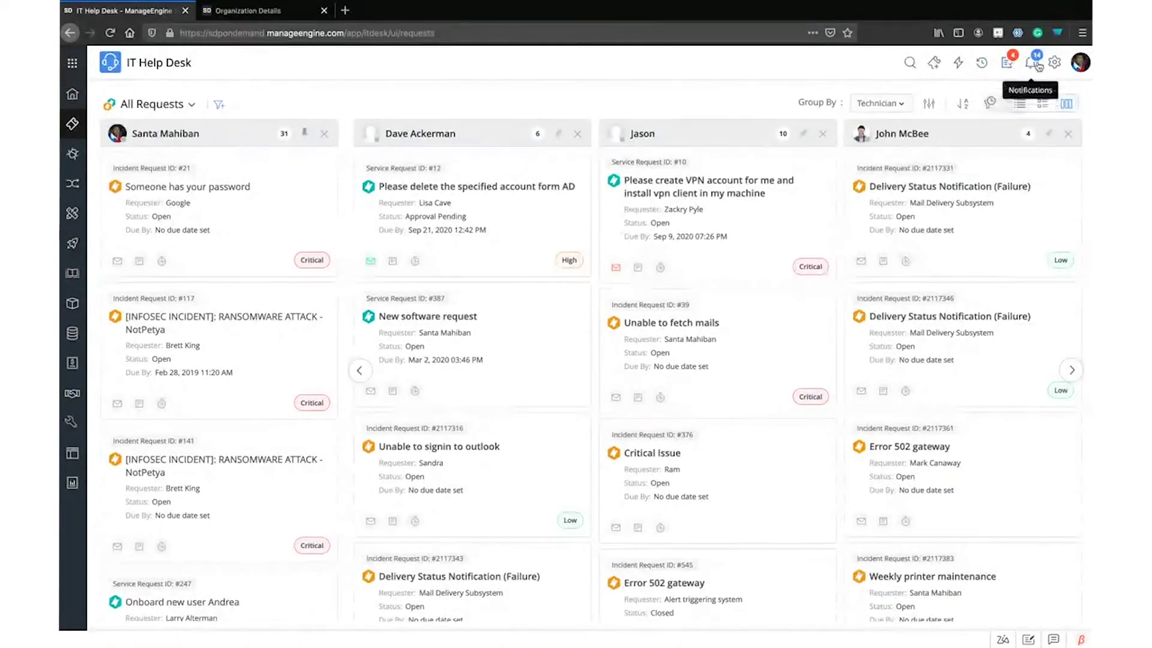
left_click(982, 66)
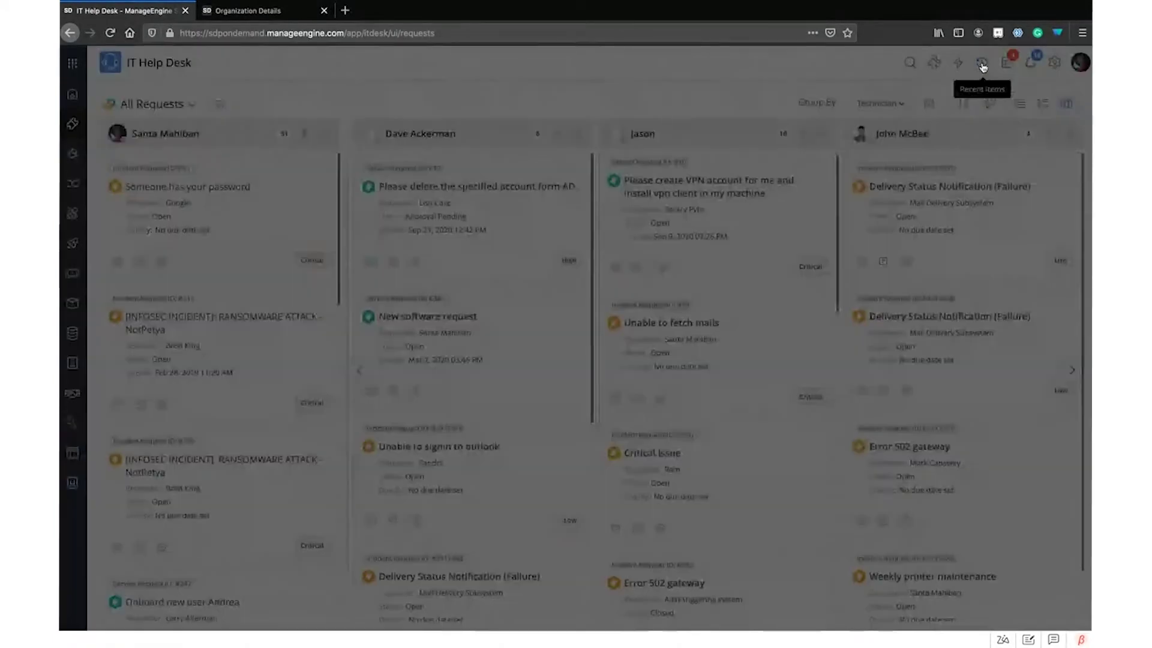
key("Escape")
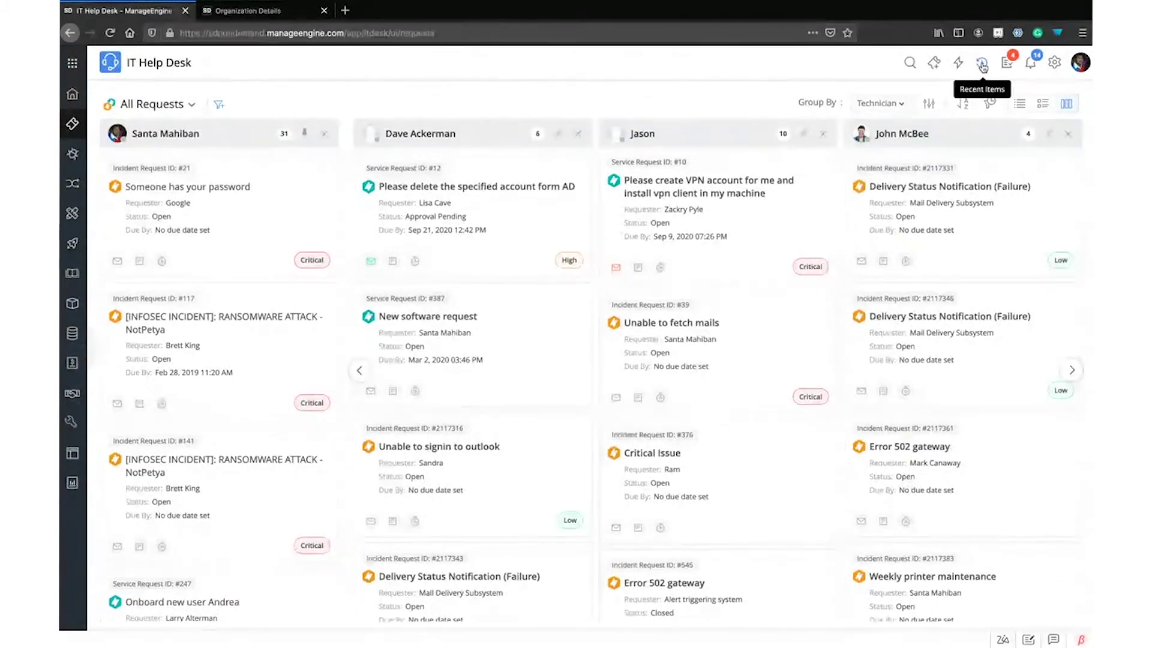
left_click(980, 65)
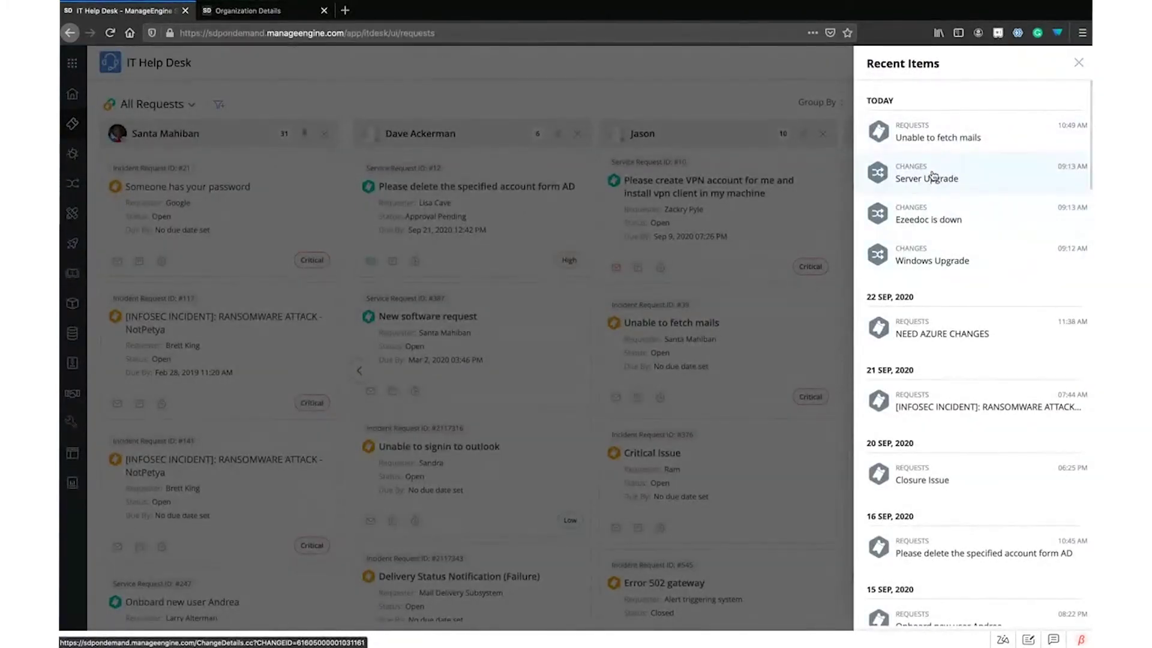
left_click(750, 90)
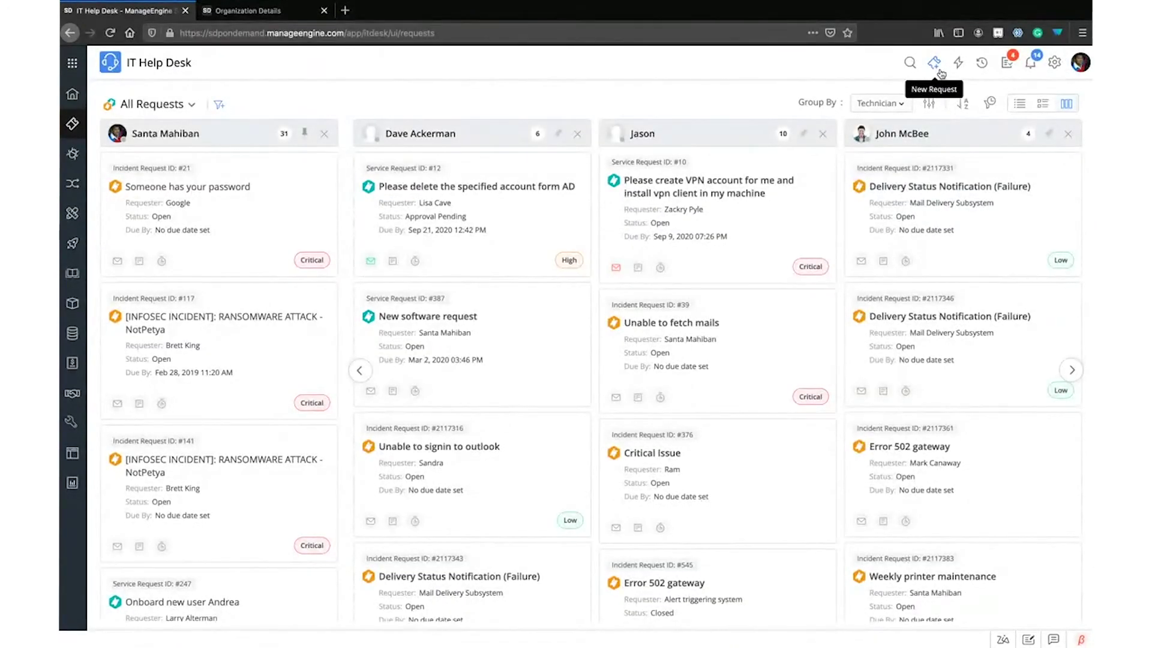
Dismiss a new request form and start a Requests search suggesting id, status, requester or date criteria
left_click(940, 72)
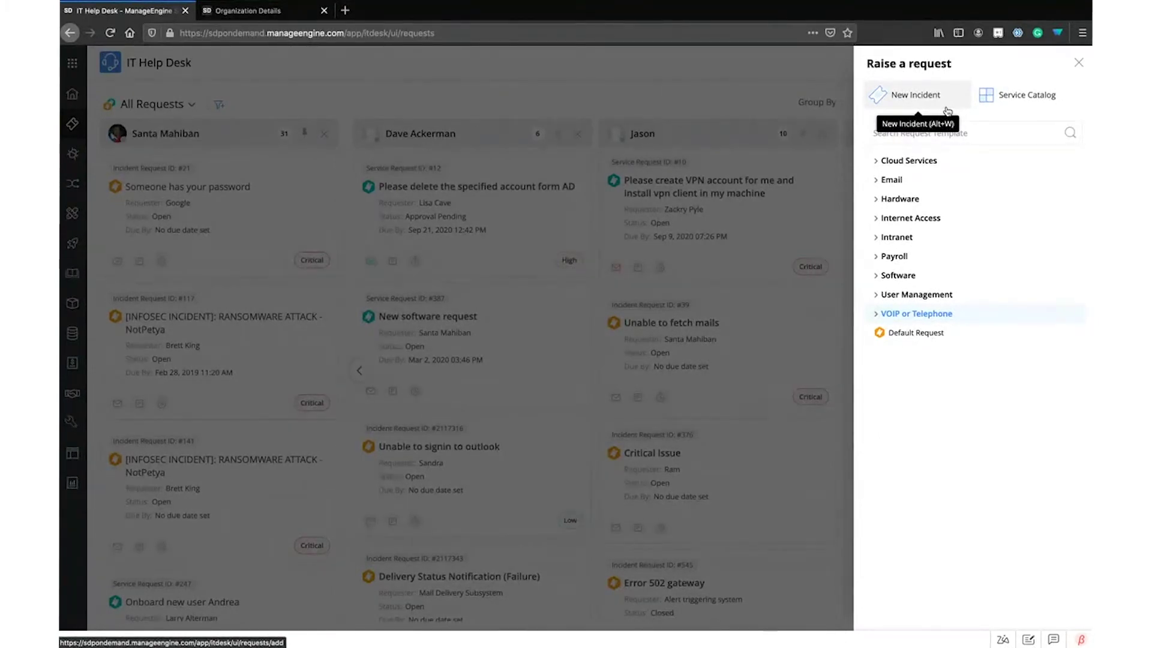
left_click(734, 100)
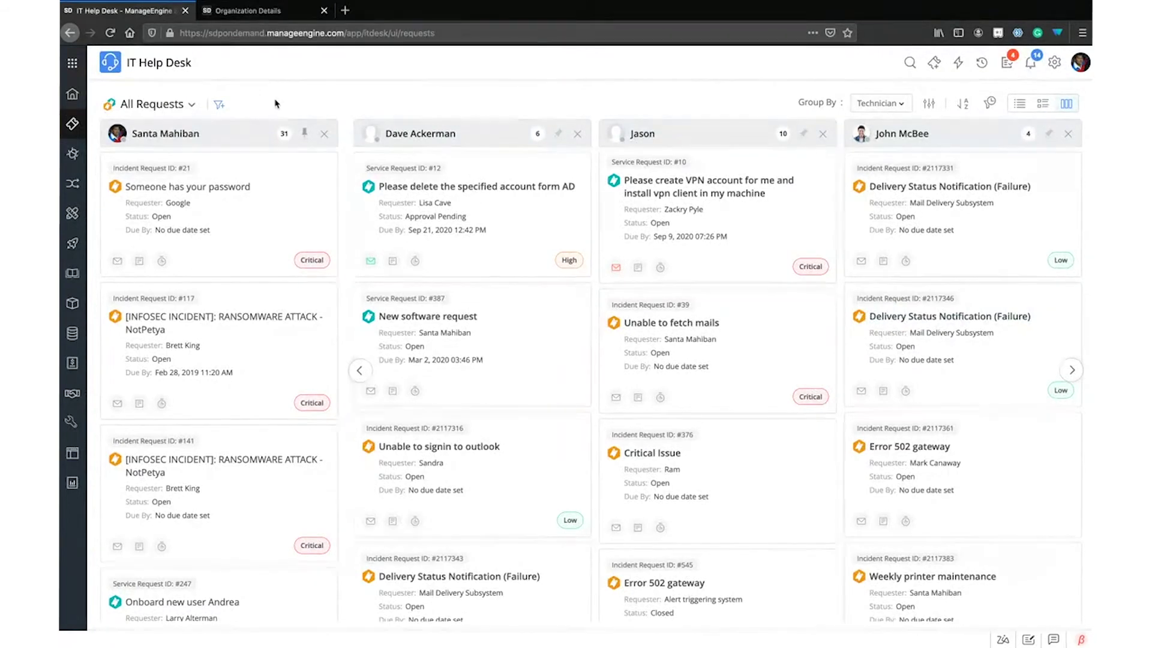
left_click(910, 64)
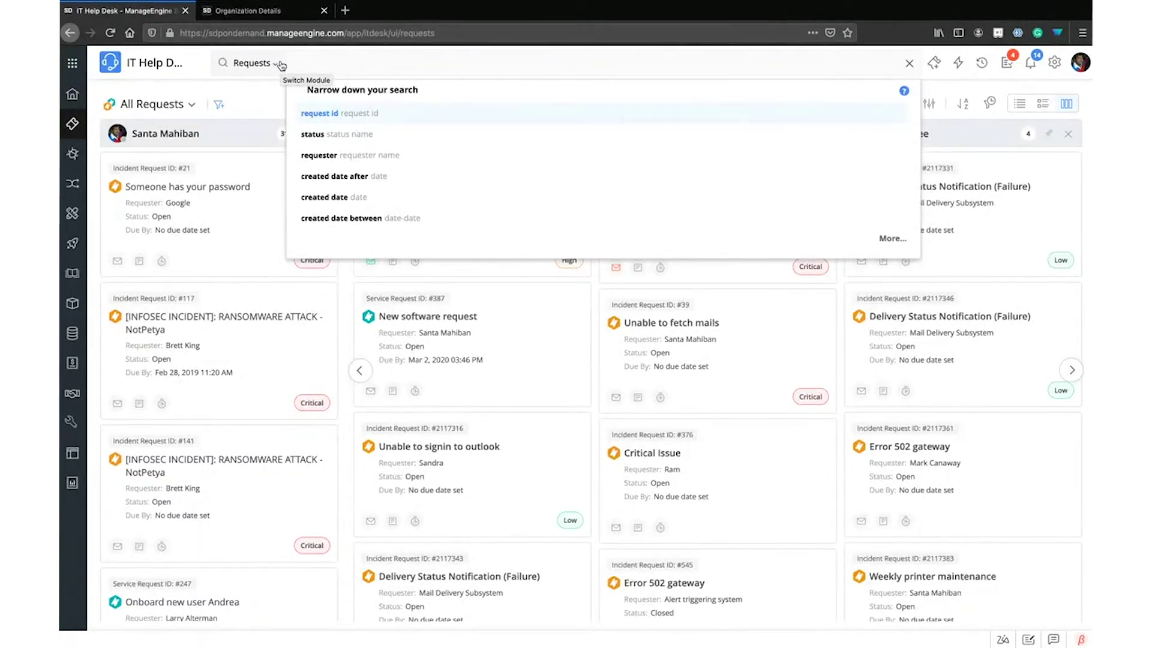
Search users for site 'London' and open the results, where System Log shows no entries
left_click(281, 65)
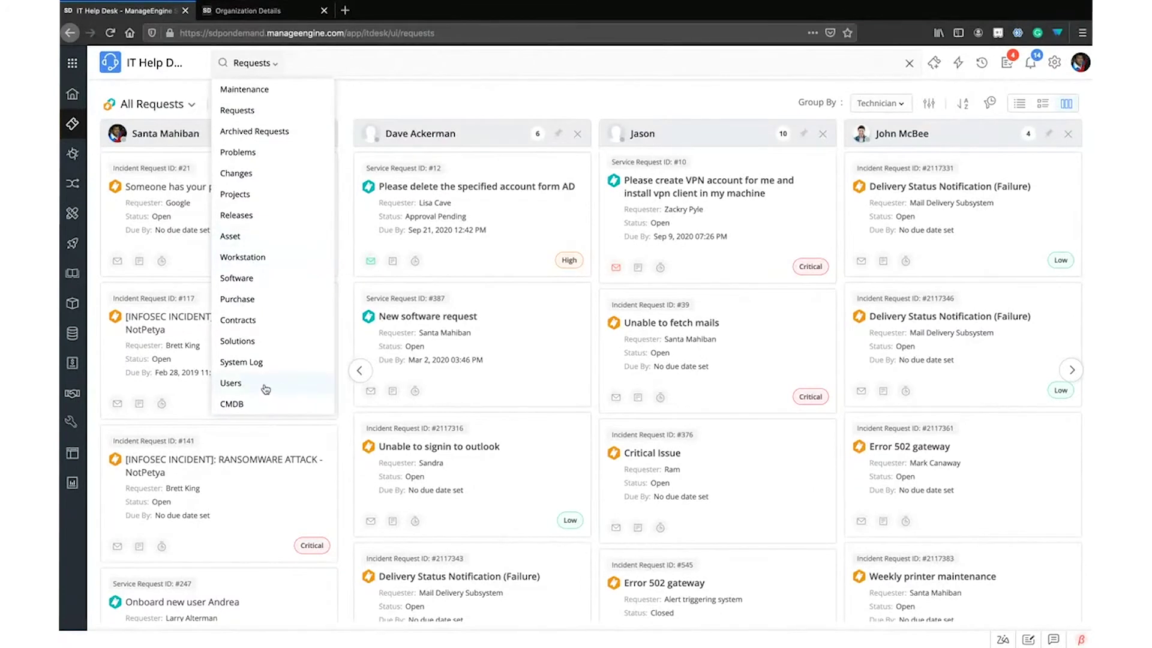
left_click(231, 383)
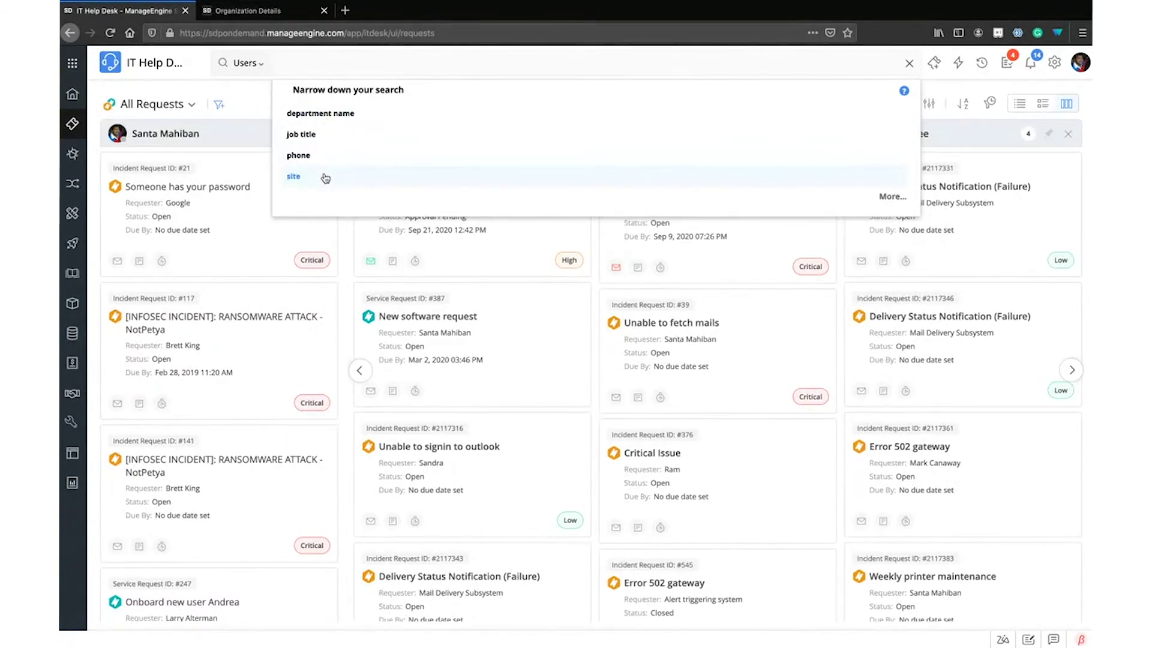
type("London")
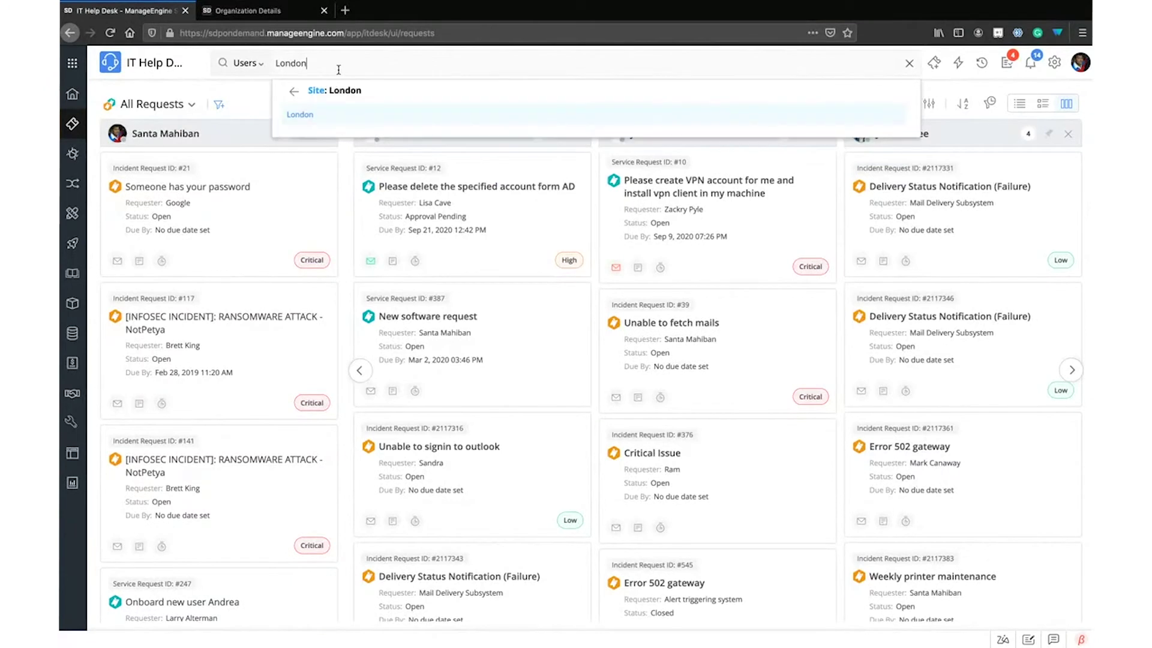
left_click(300, 114)
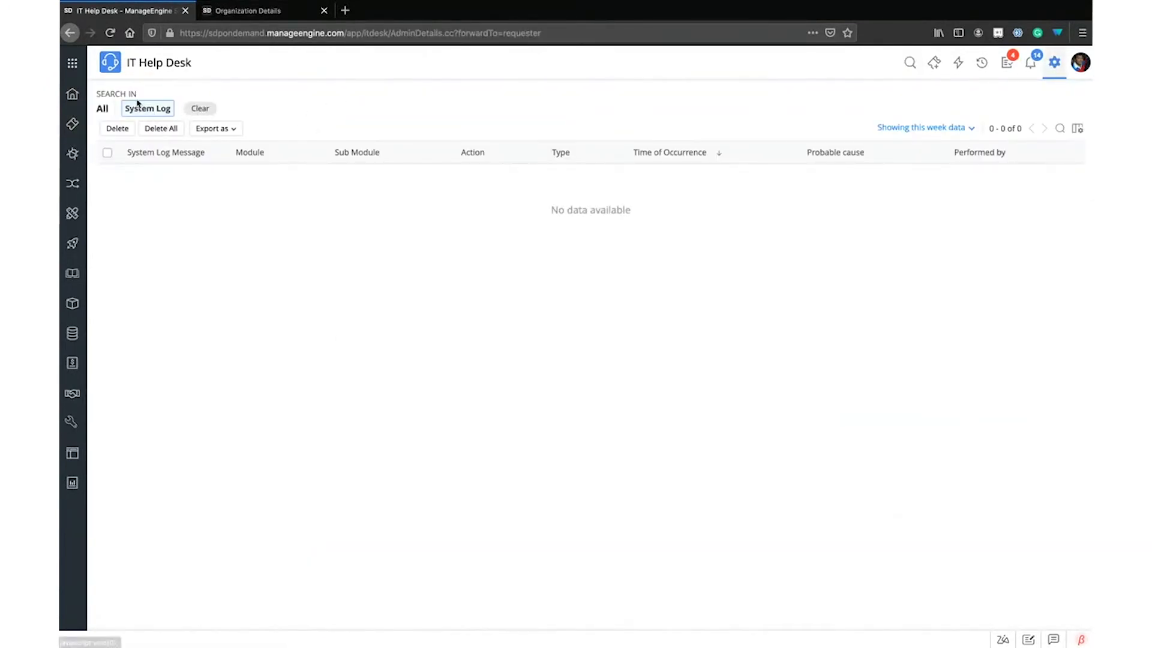
Search Users by the Name field for the requester's name, returning one requester
left_click(905, 63)
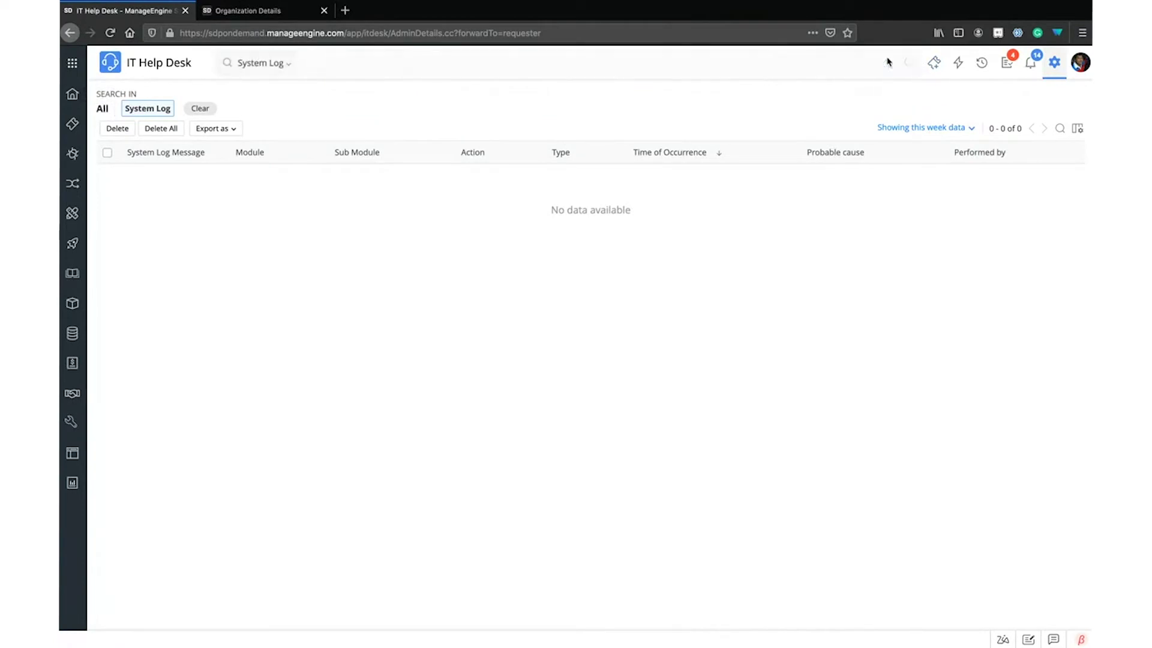
left_click(287, 66)
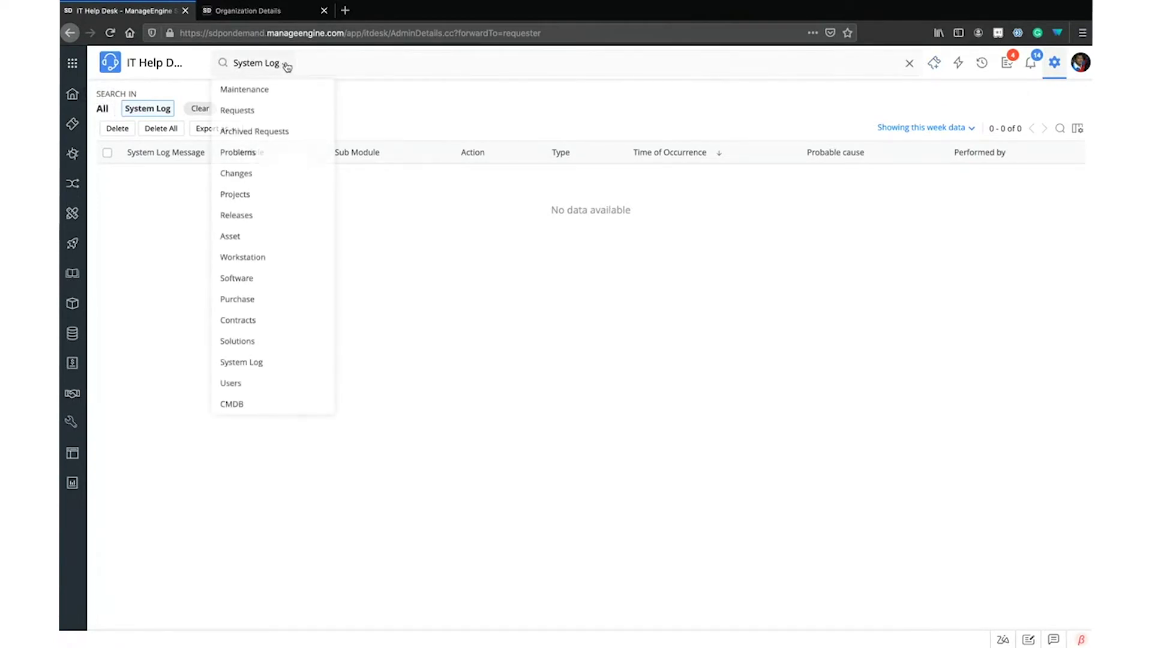
left_click(240, 384)
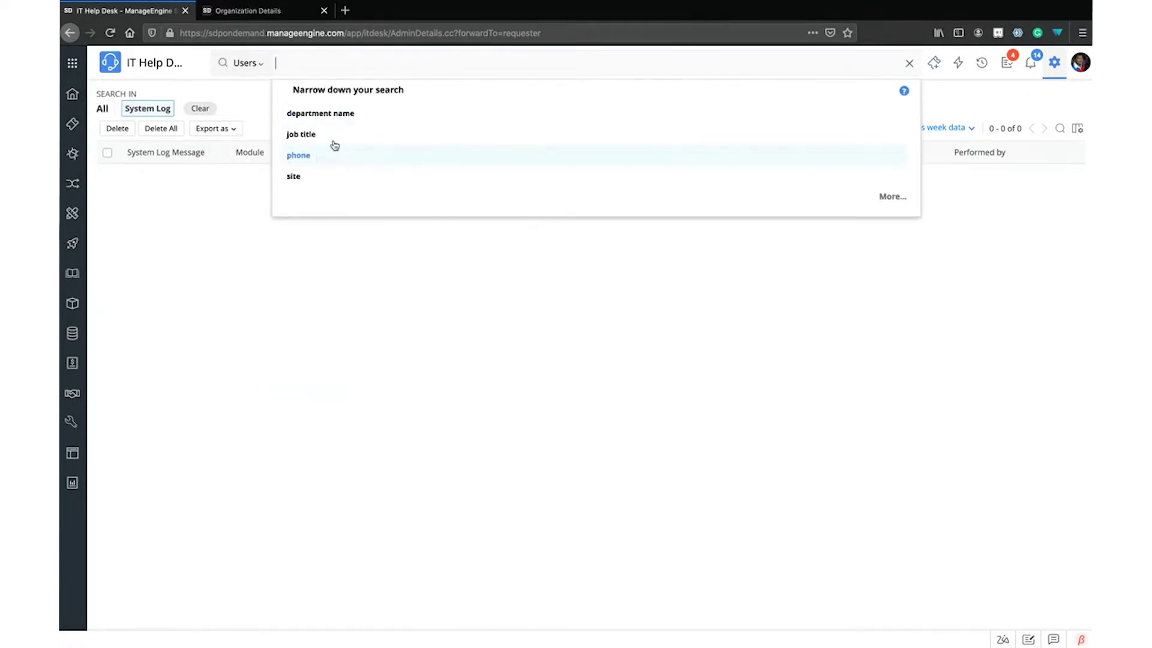
left_click(892, 196)
scroll(330, 180, "down", 2)
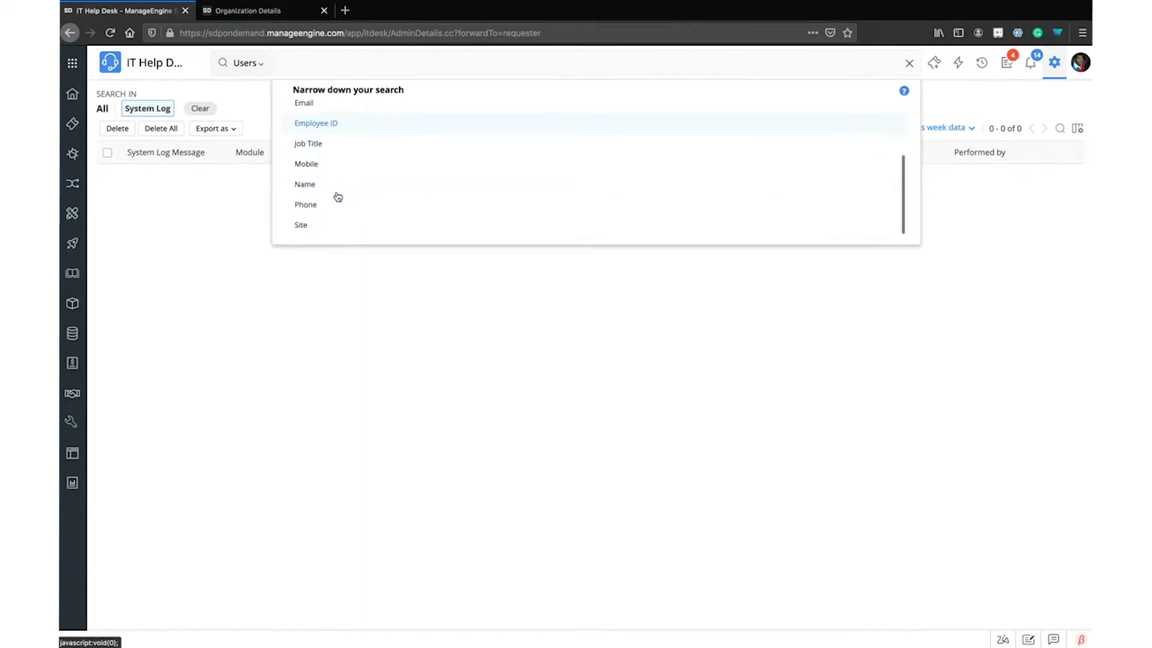
left_click(317, 186)
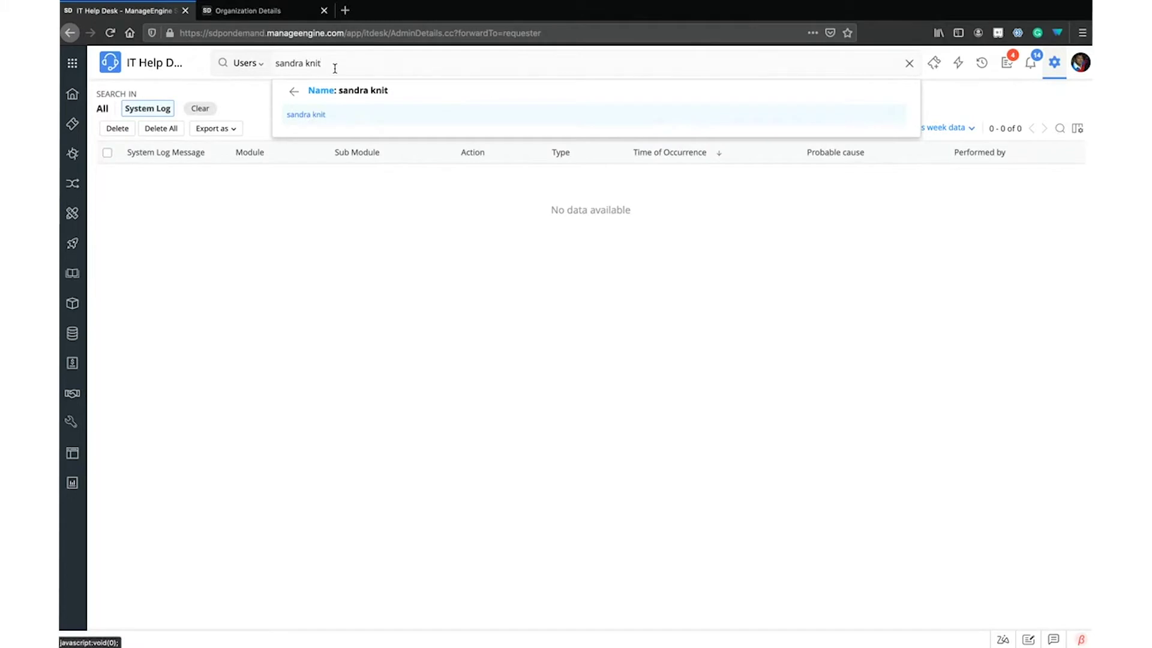
key("Return")
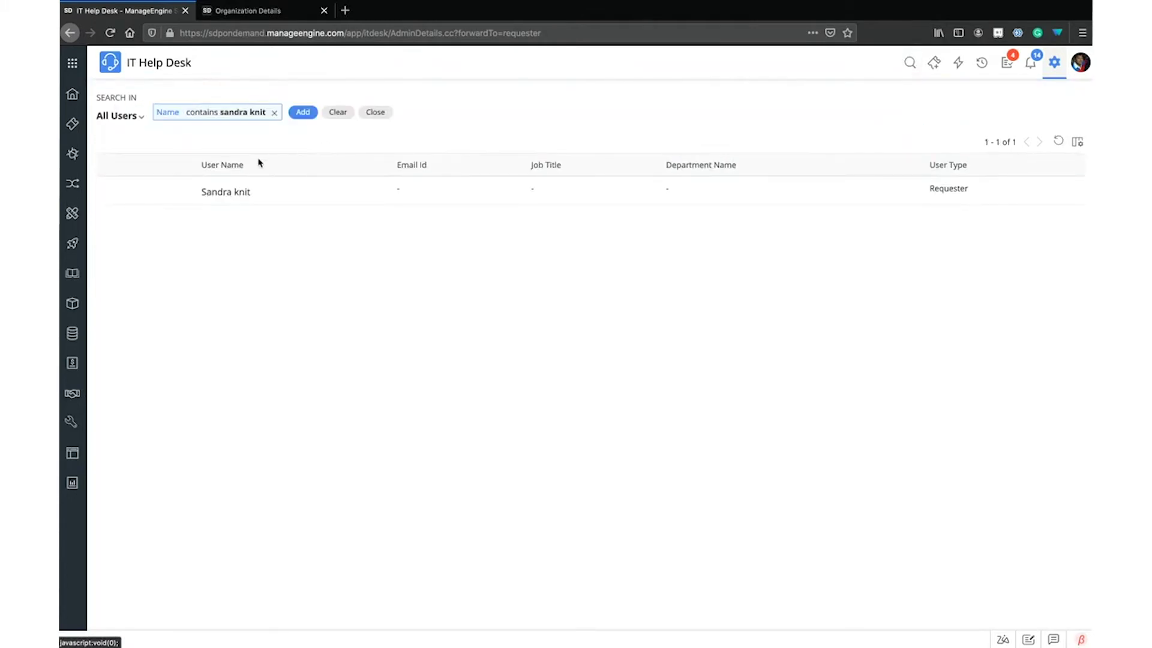
Dismiss the extra filter field list and change the module search scope to CMDB
left_click(308, 113)
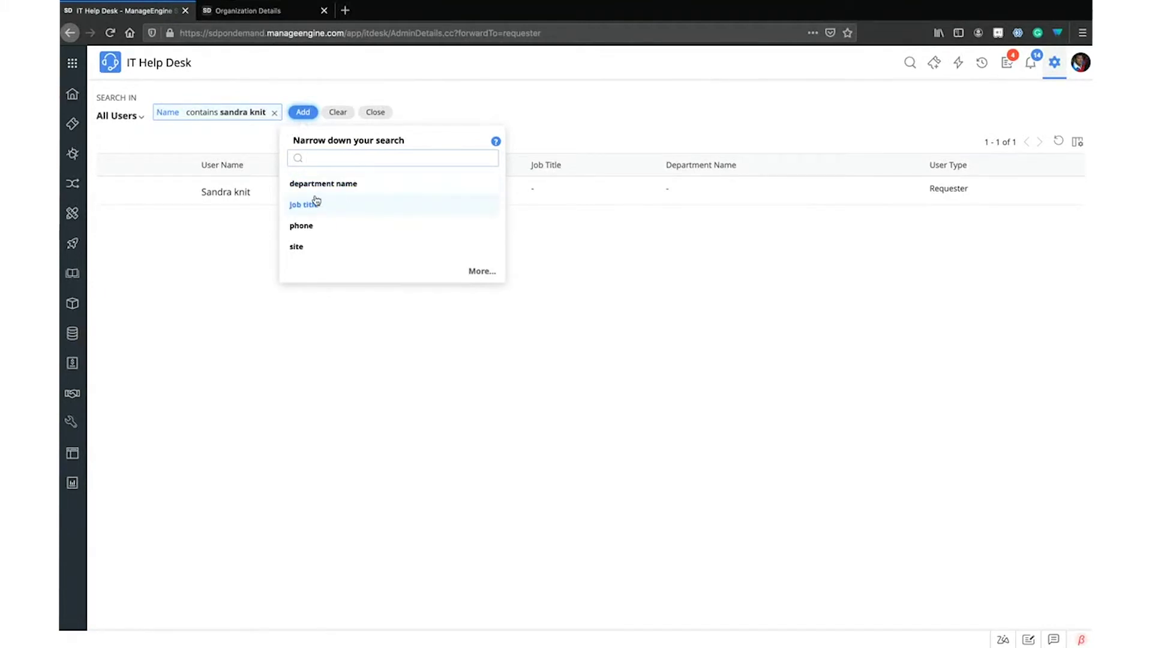
left_click(579, 292)
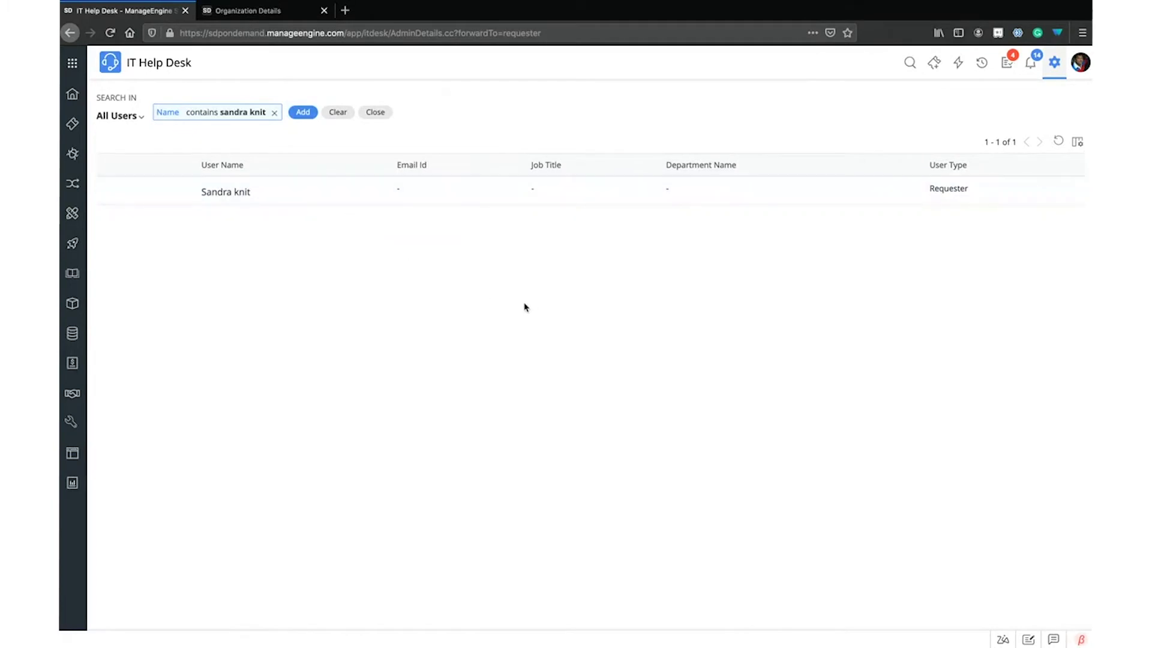
left_click(909, 63)
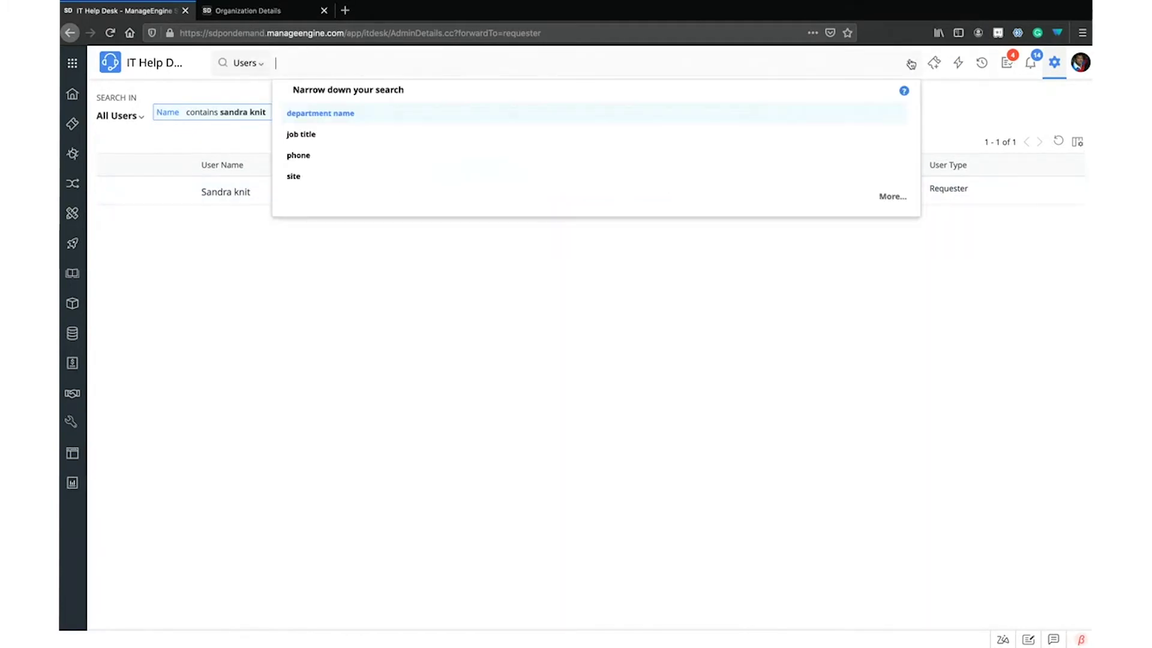
left_click(251, 63)
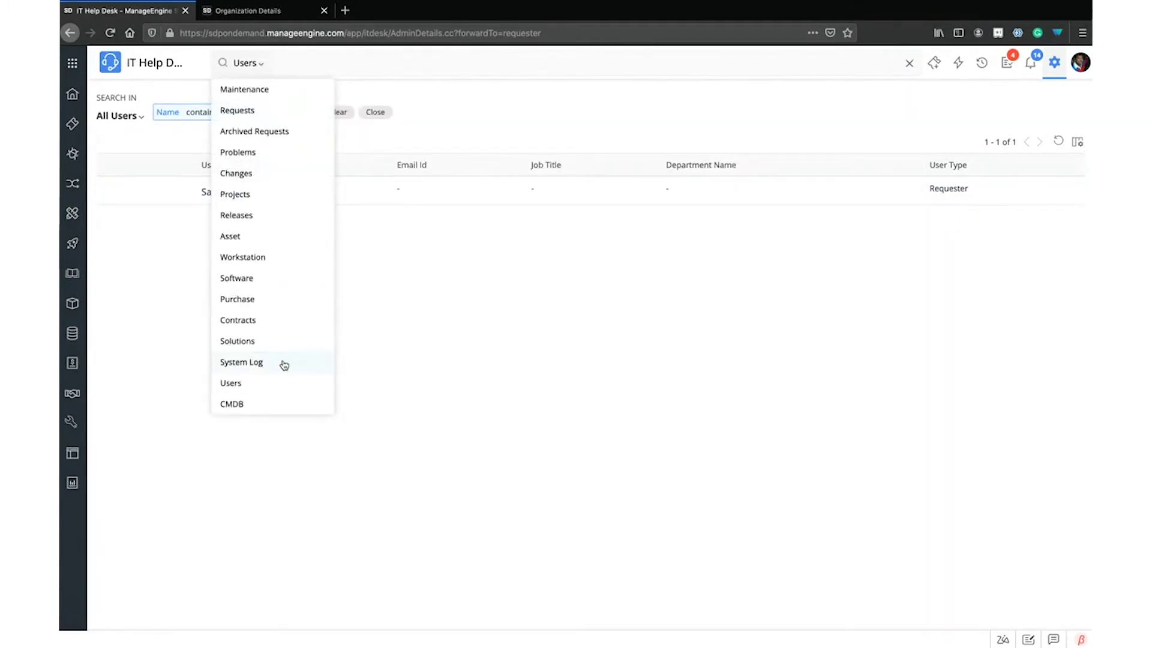
left_click(238, 414)
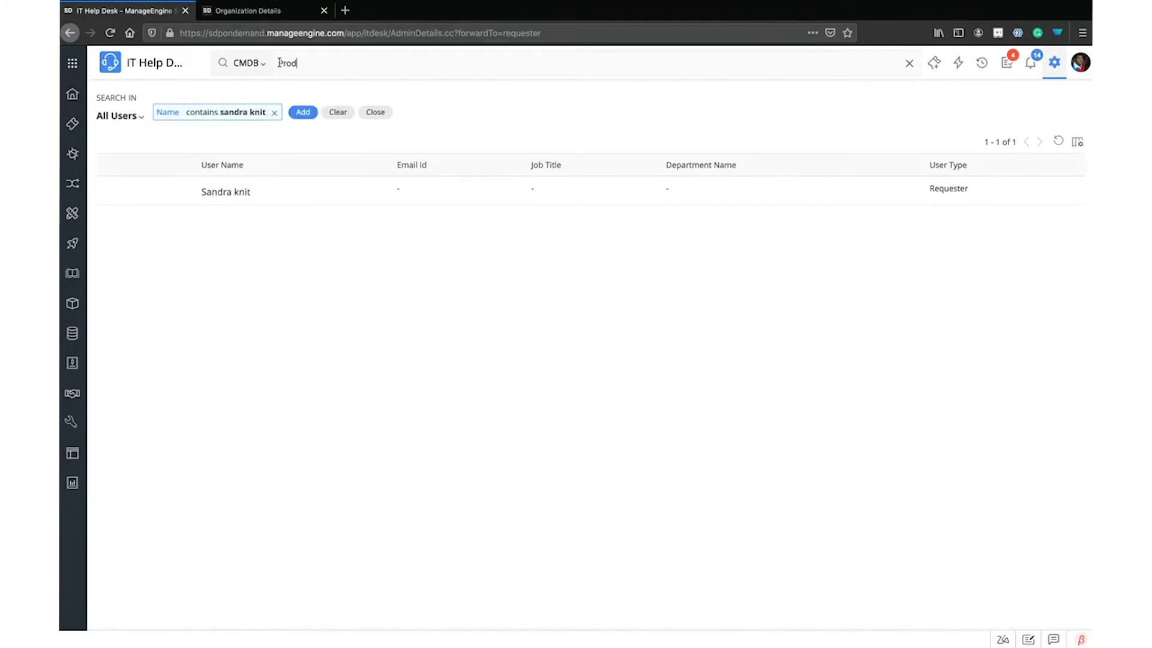
Search CMDB for 'Prod' and open the PROD-win12-1-24 workstation's details
type("Prod")
key("Return")
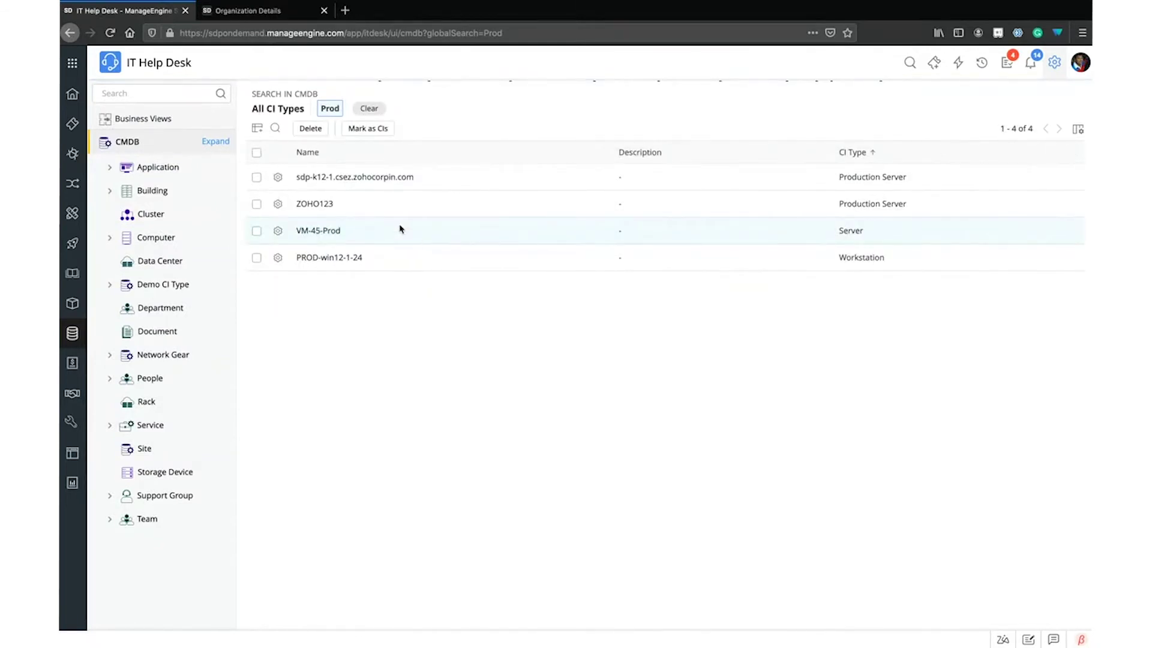
left_click(341, 258)
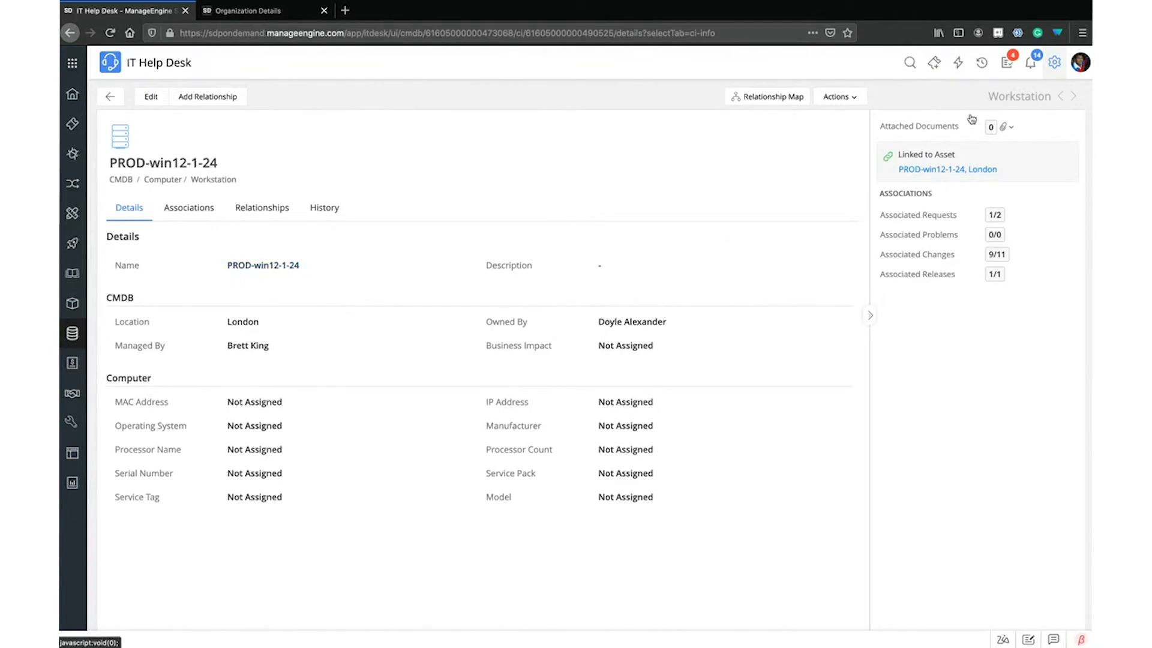
Dismiss the module search and go to the Setup area
left_click(912, 62)
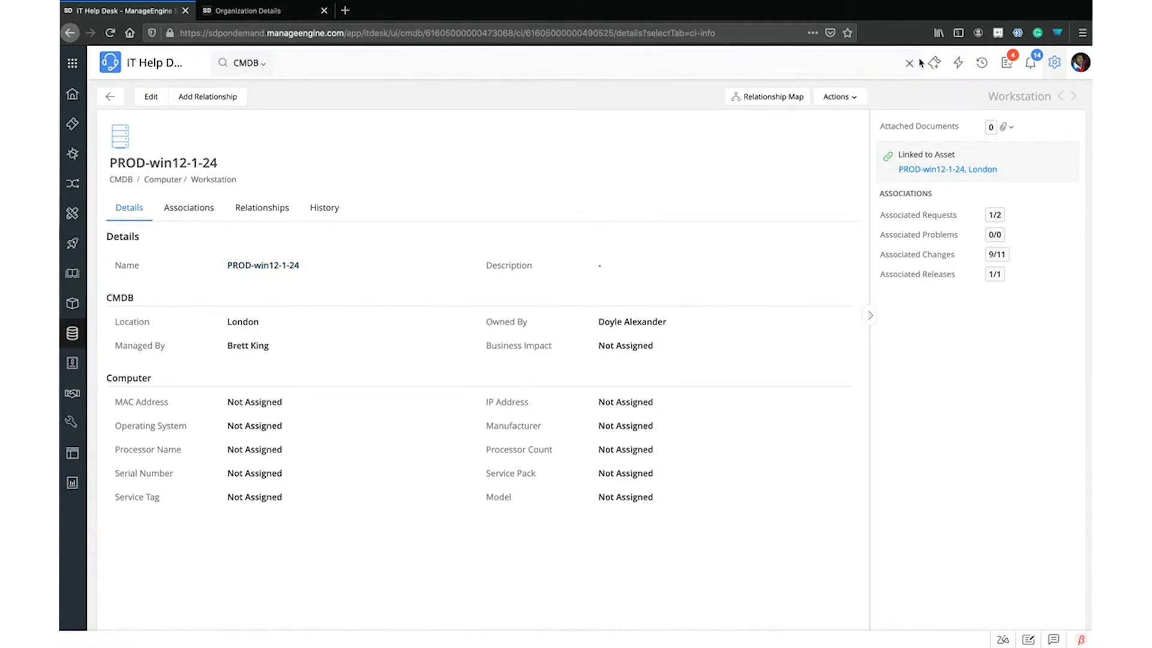
left_click(911, 65)
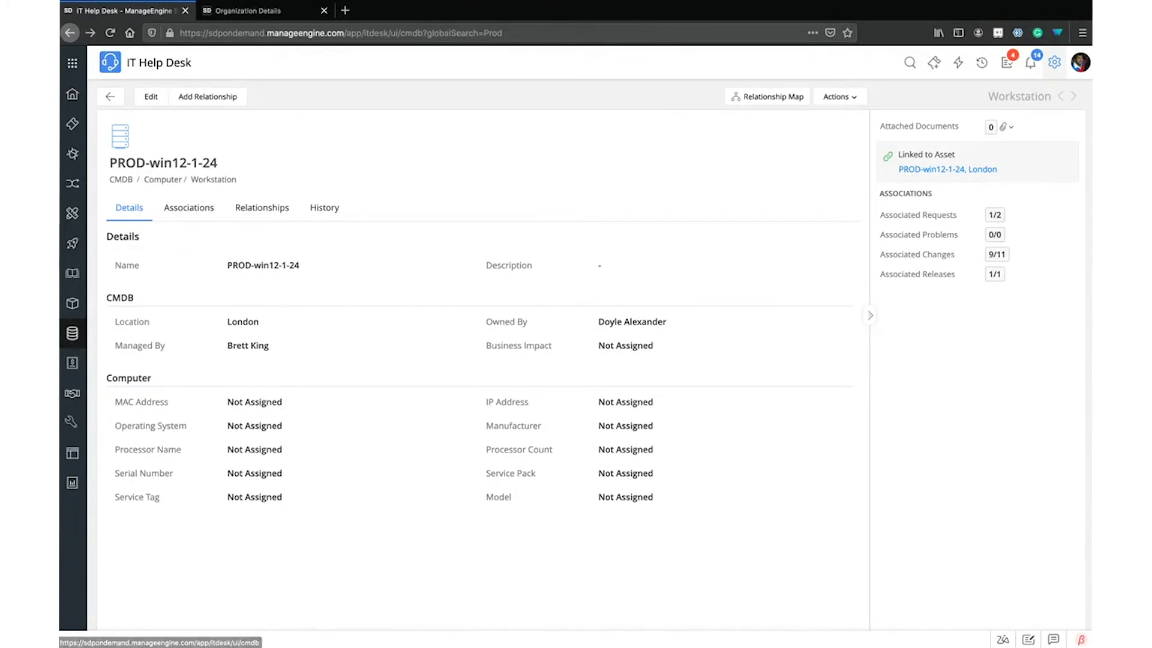
left_click(1055, 64)
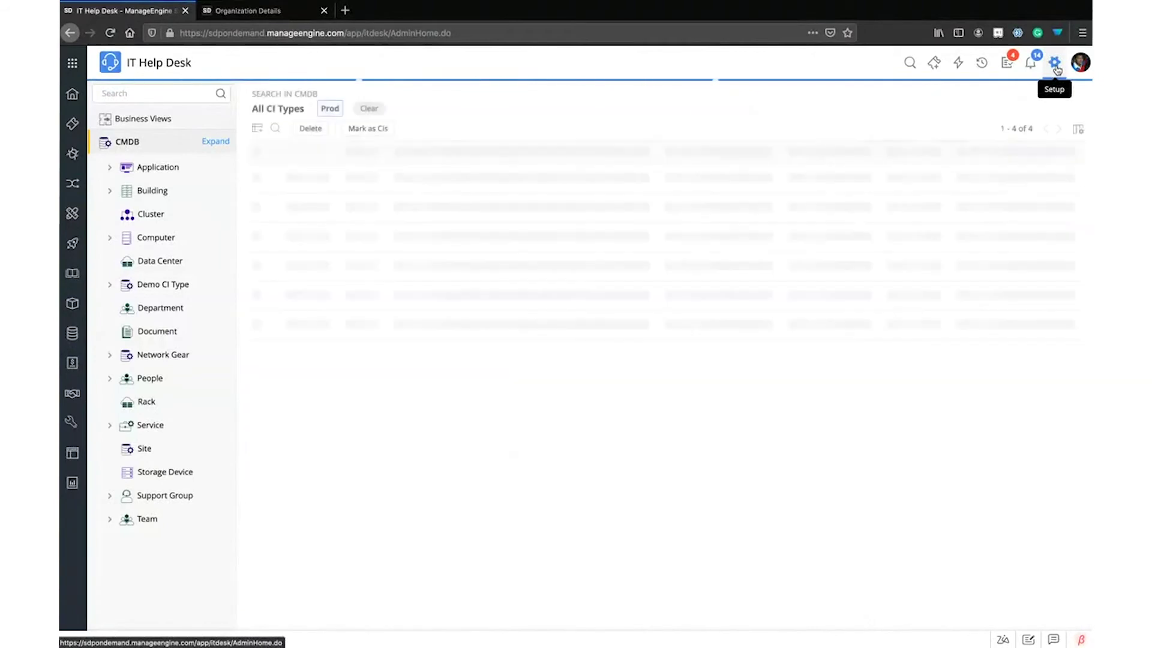
Search Setup for 'Busin' to open Incident Business Rules (16 rules) and collapse Automation
left_click(472, 111)
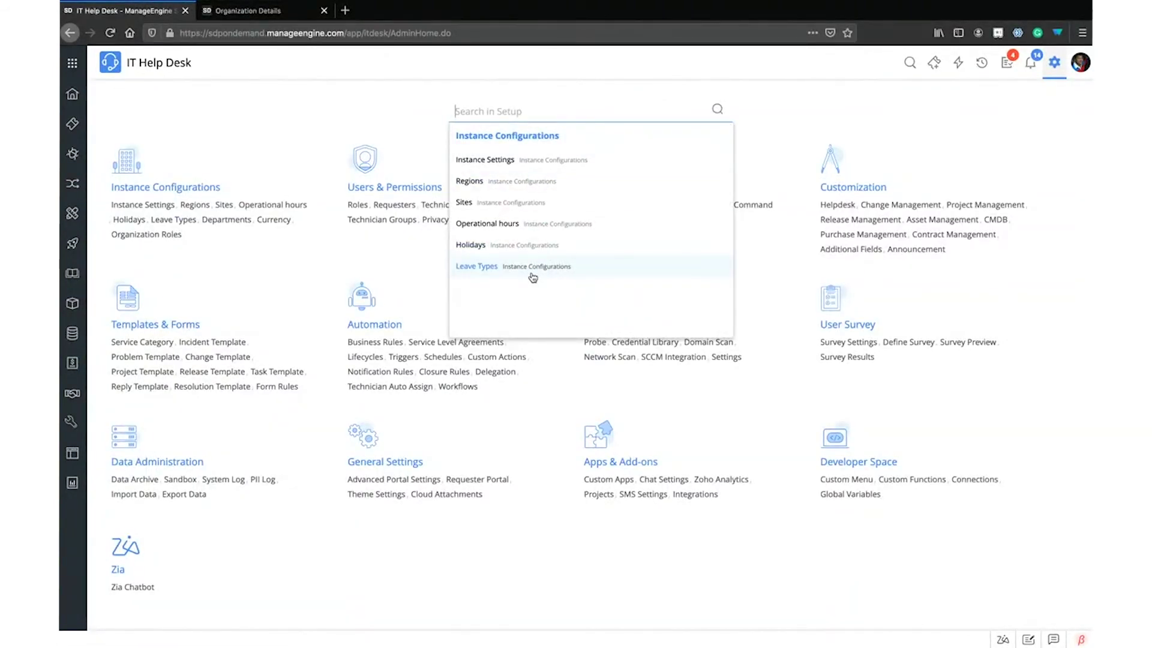
type("Busin")
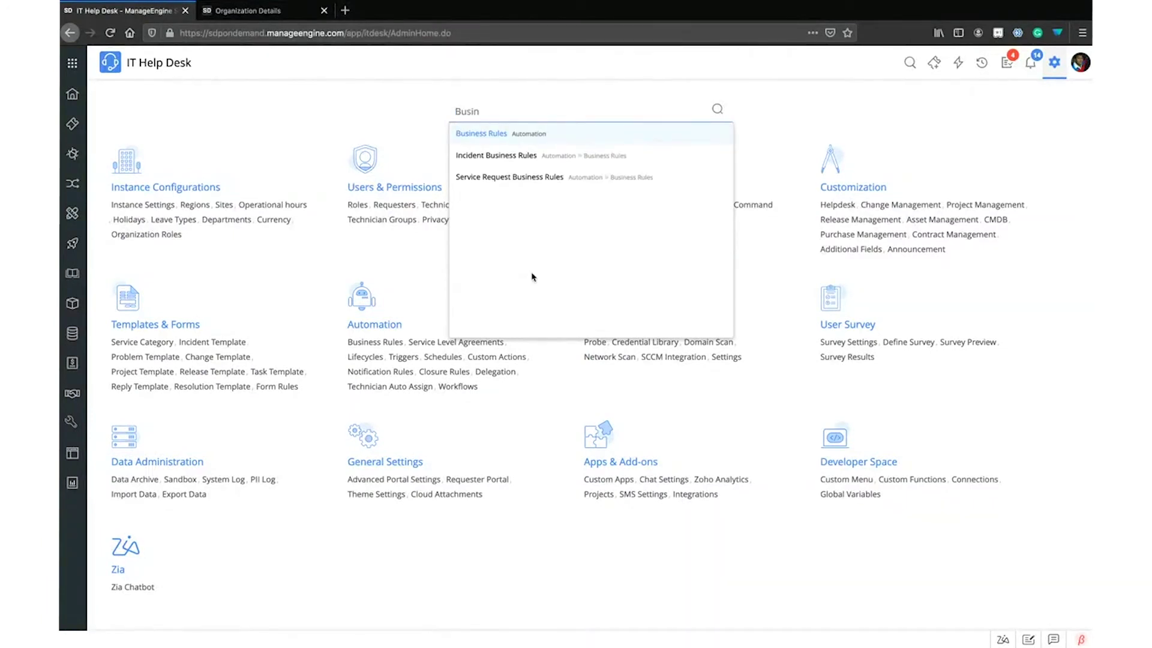
key("Return")
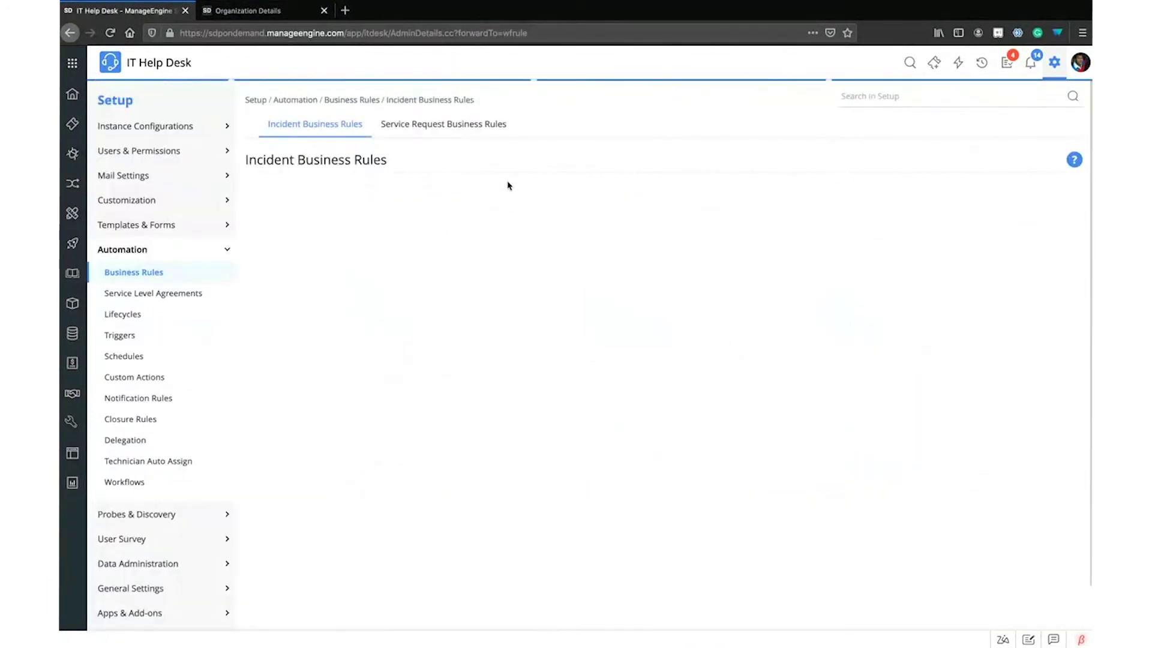
left_click(881, 97)
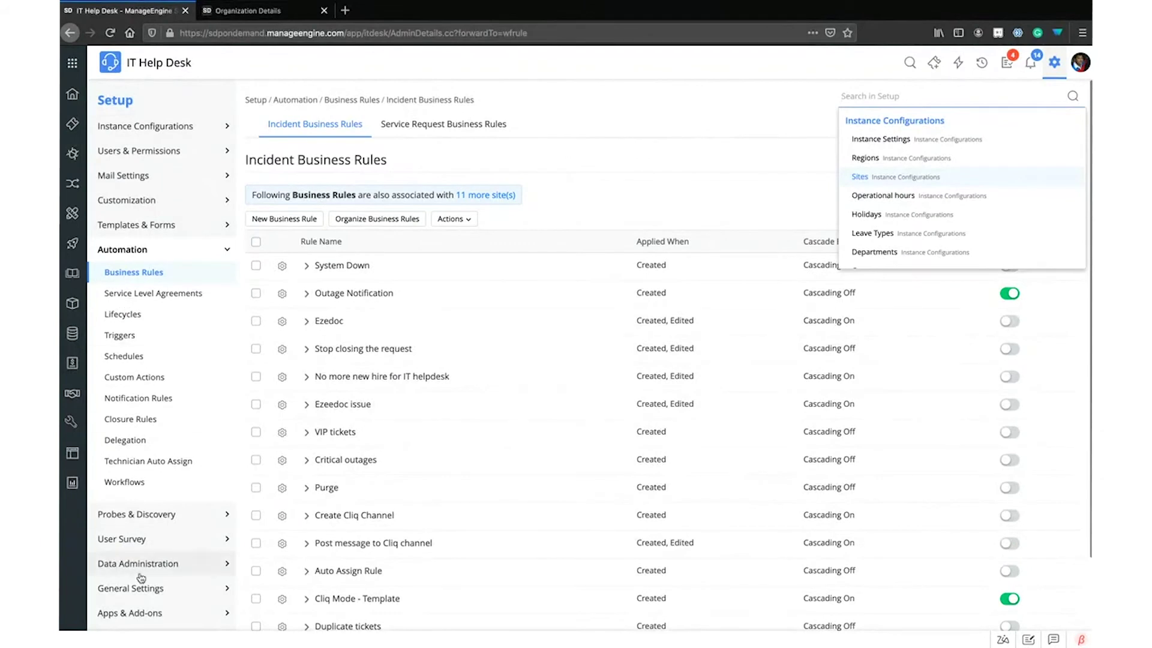
scroll(925, 199, "down", 3)
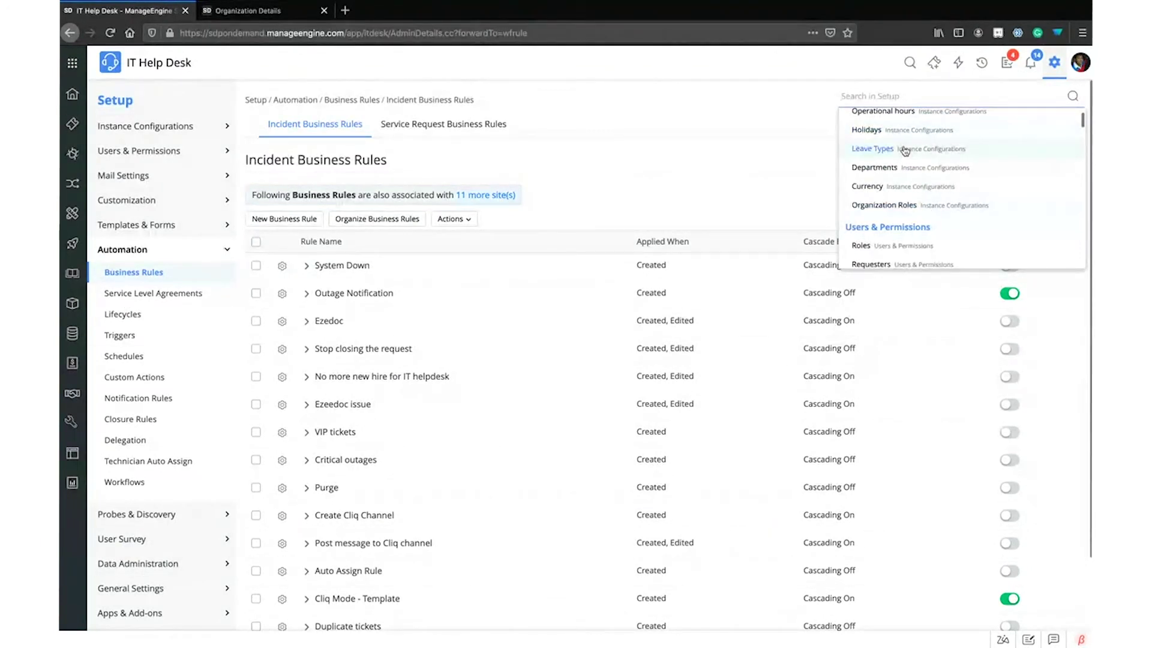
scroll(953, 209, "up", 3)
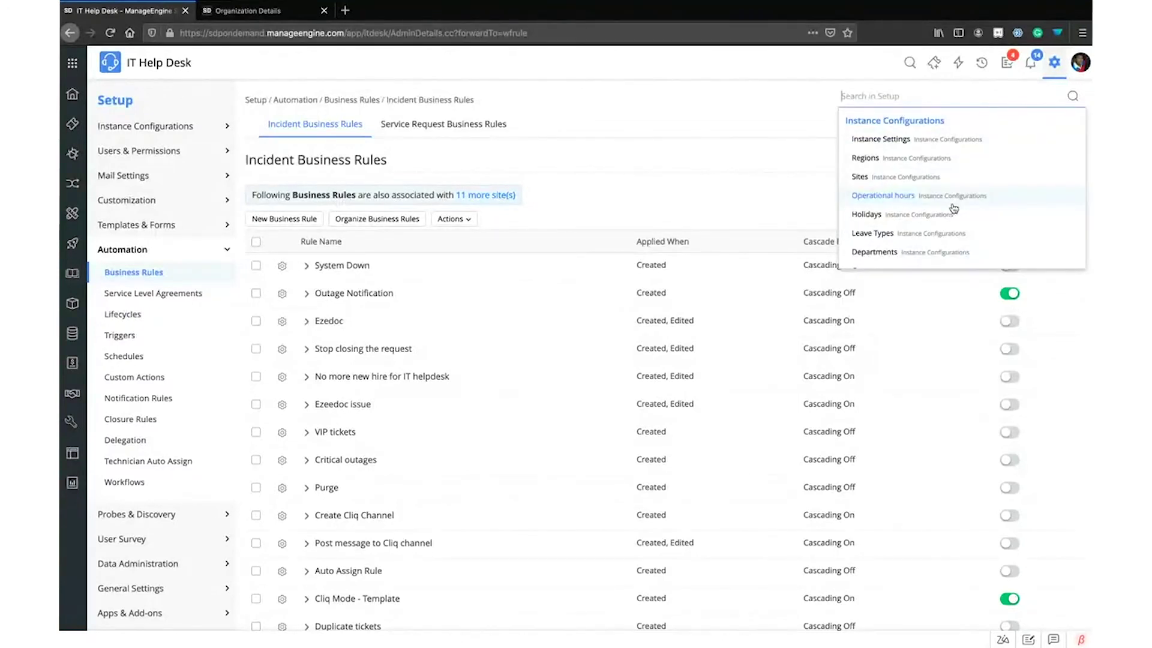
left_click(717, 160)
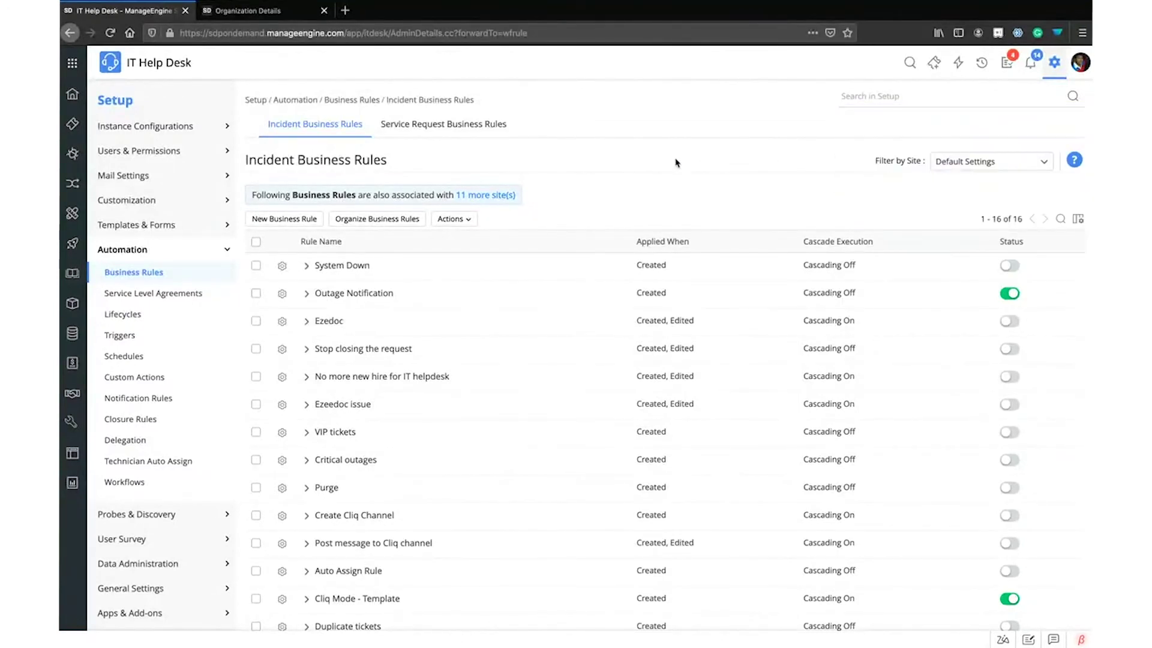
left_click(138, 255)
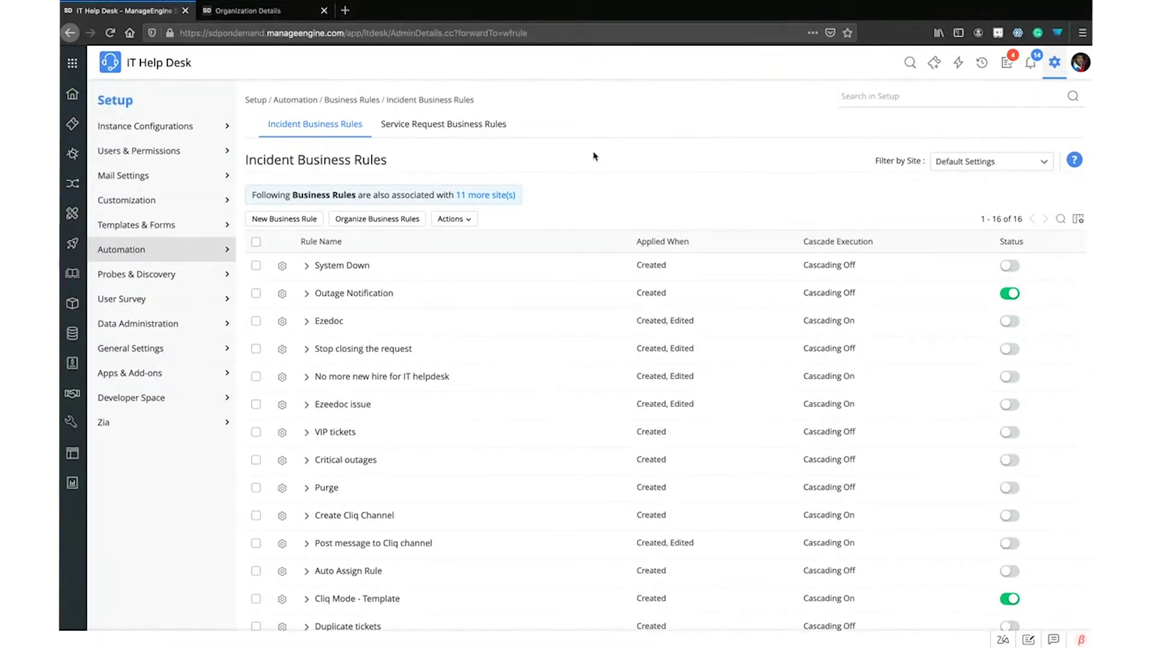
scroll(583, 158, "down", 1)
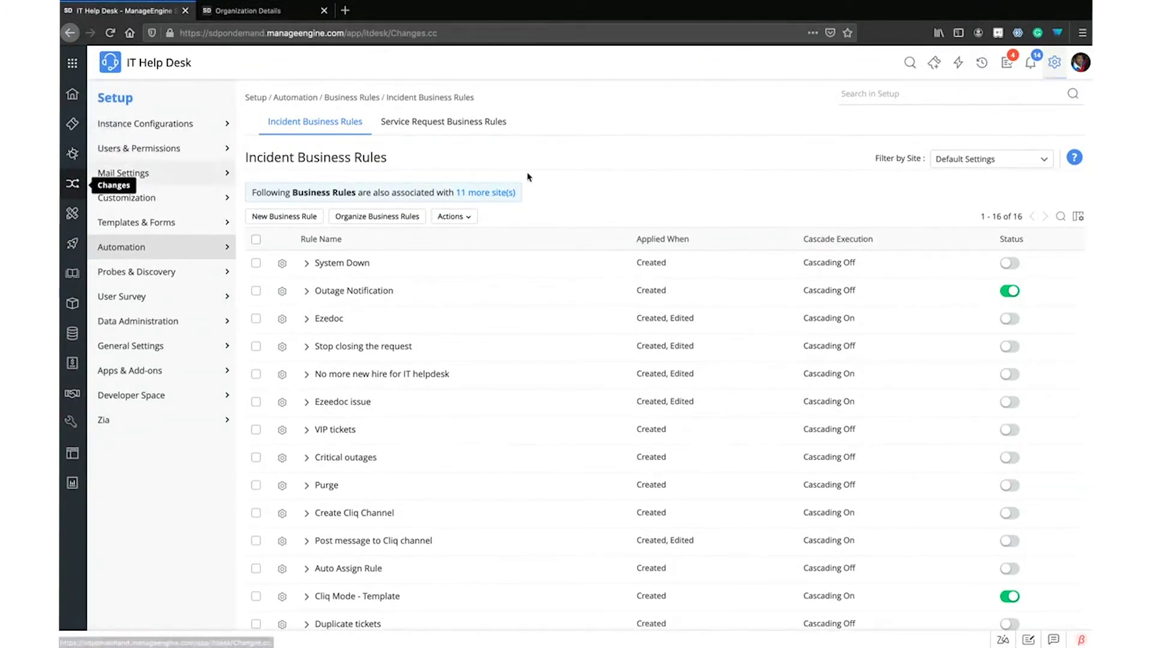
Open Changes and switch the 27 open changes from calendar to list view
left_click(72, 183)
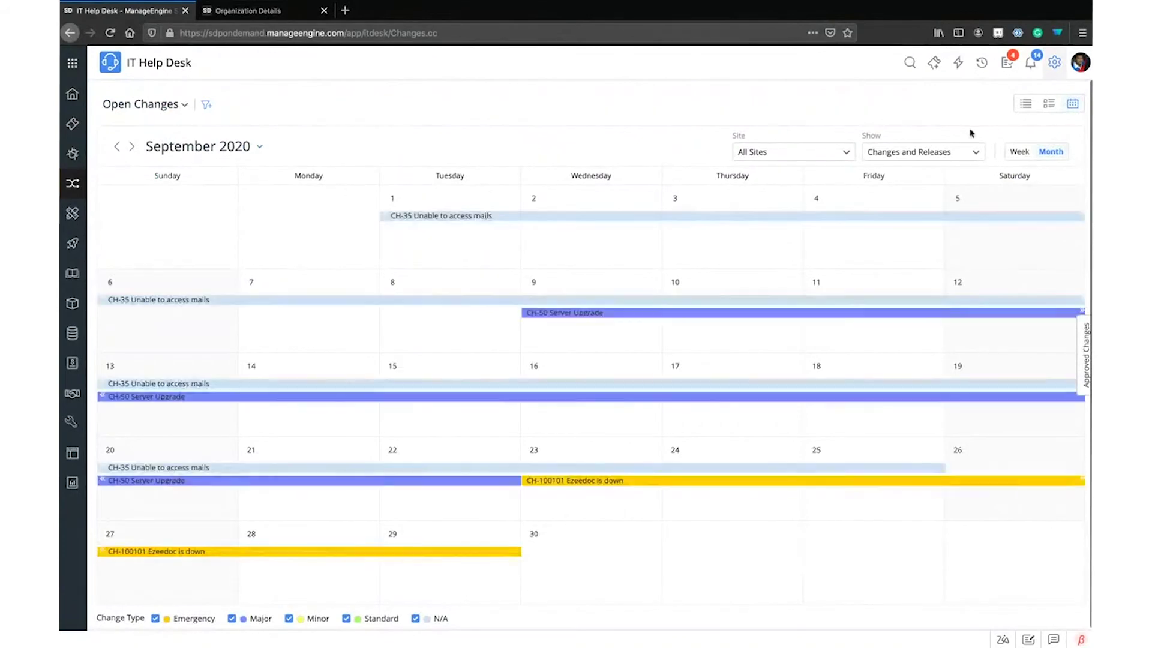
left_click(1026, 105)
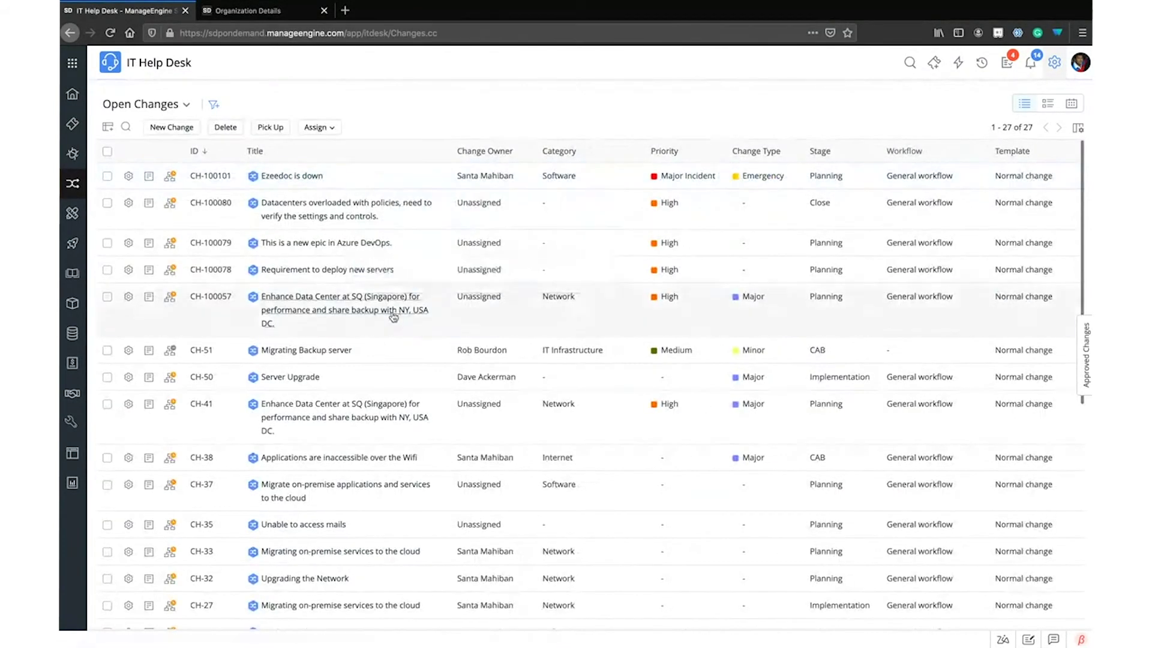
mouse_move(397, 322)
scroll(397, 323, "down", 2)
scroll(397, 322, "down", 2)
scroll(393, 322, "up", 5)
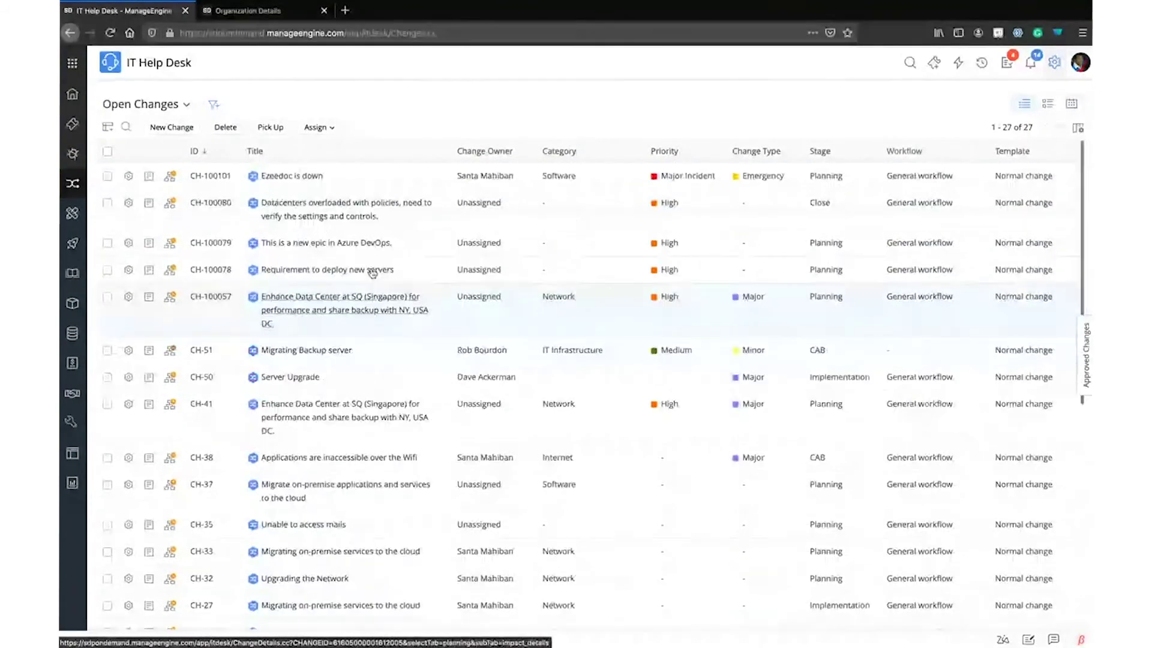
mouse_move(348, 213)
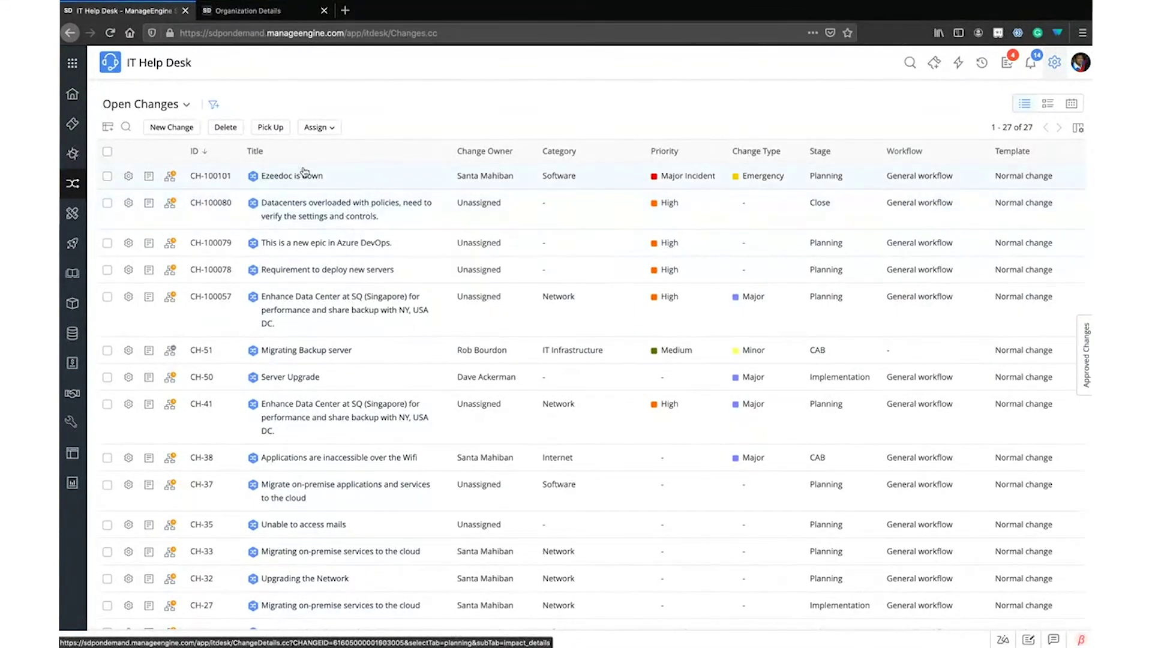
mouse_move(302, 175)
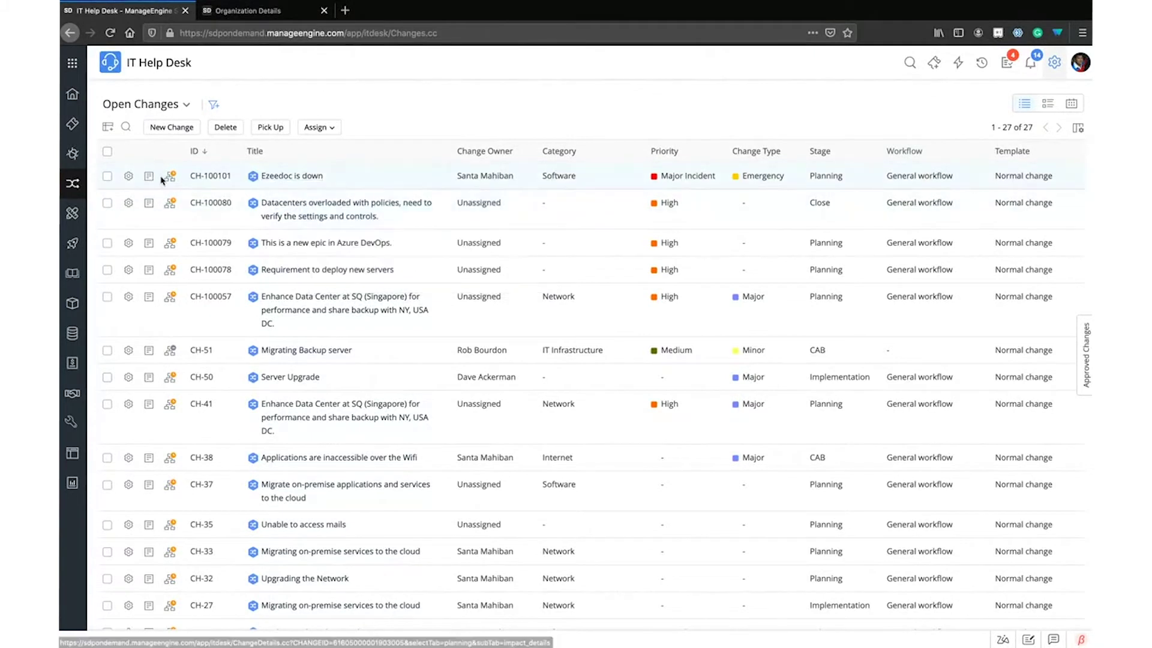
mouse_move(171, 178)
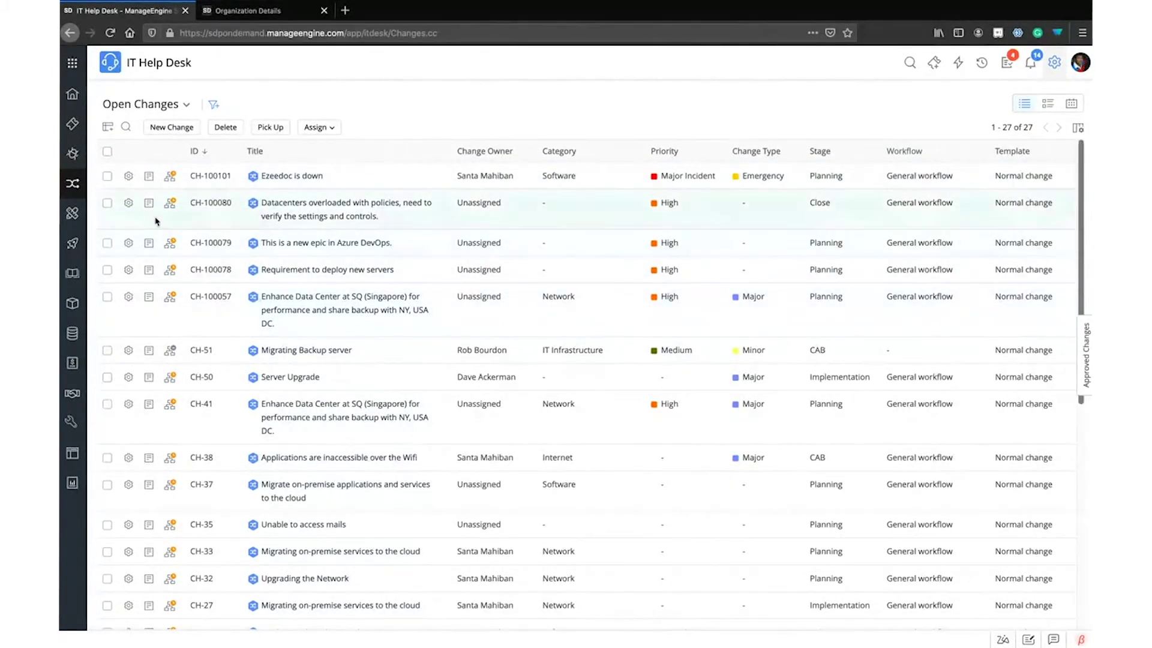
Open the saved change views list, start a custom filtered view, then discard it
left_click(187, 105)
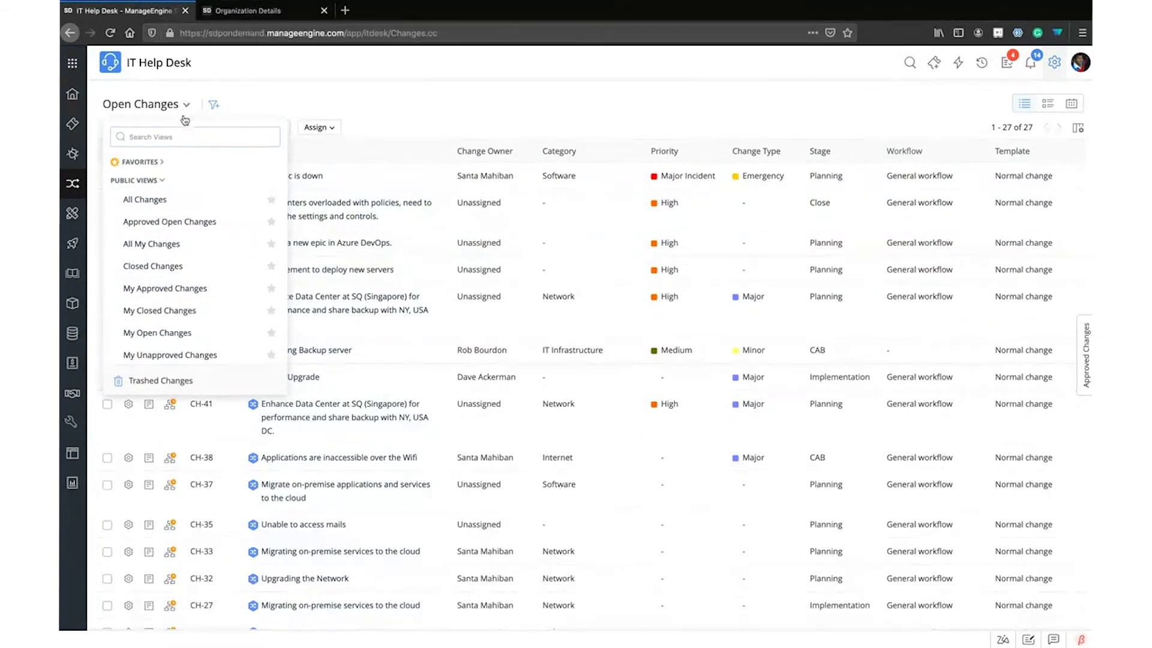
left_click(217, 105)
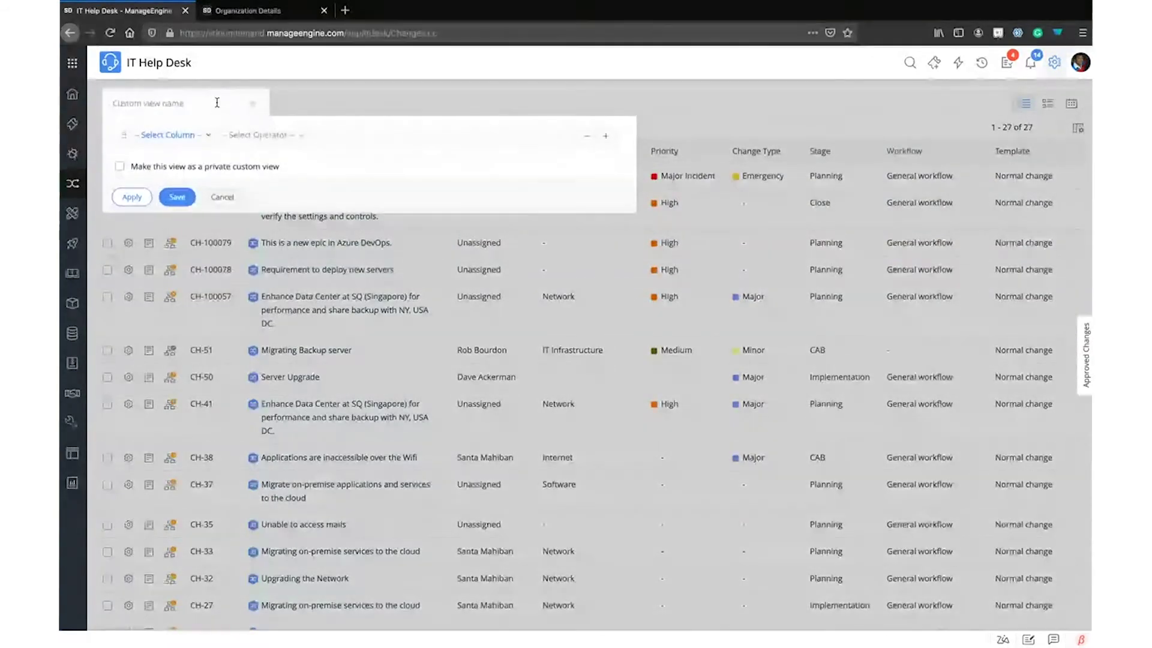
left_click(222, 200)
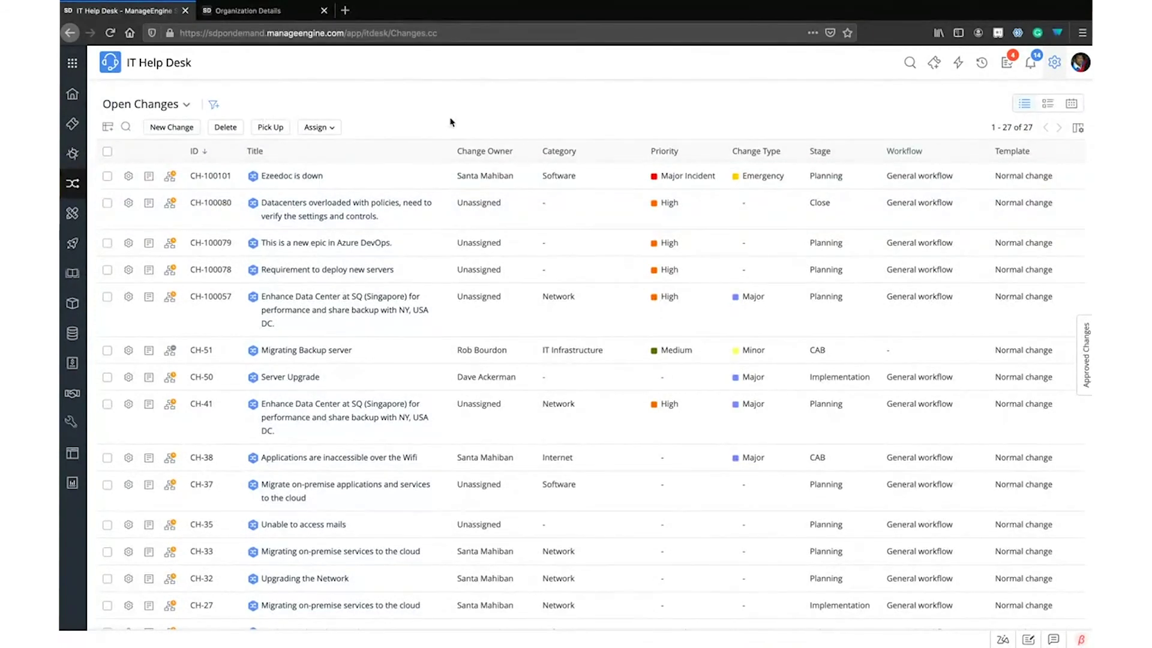
Switch Open Changes to Template View, then to the September 2020 month calendar
left_click(1053, 107)
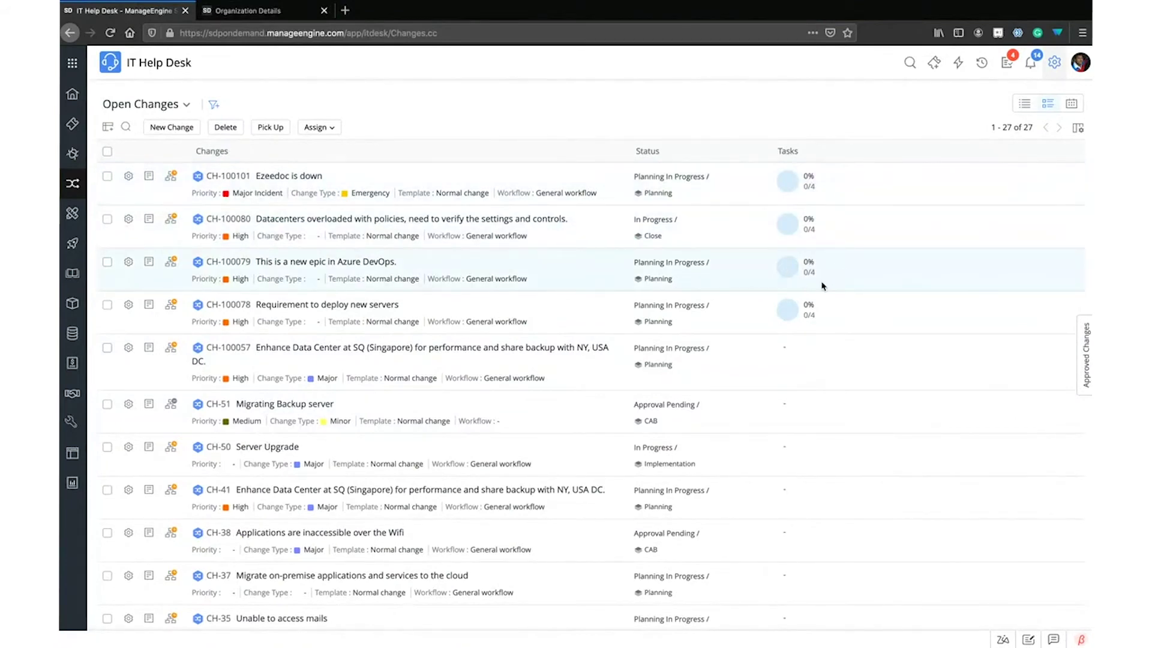
scroll(798, 267, "down", 10)
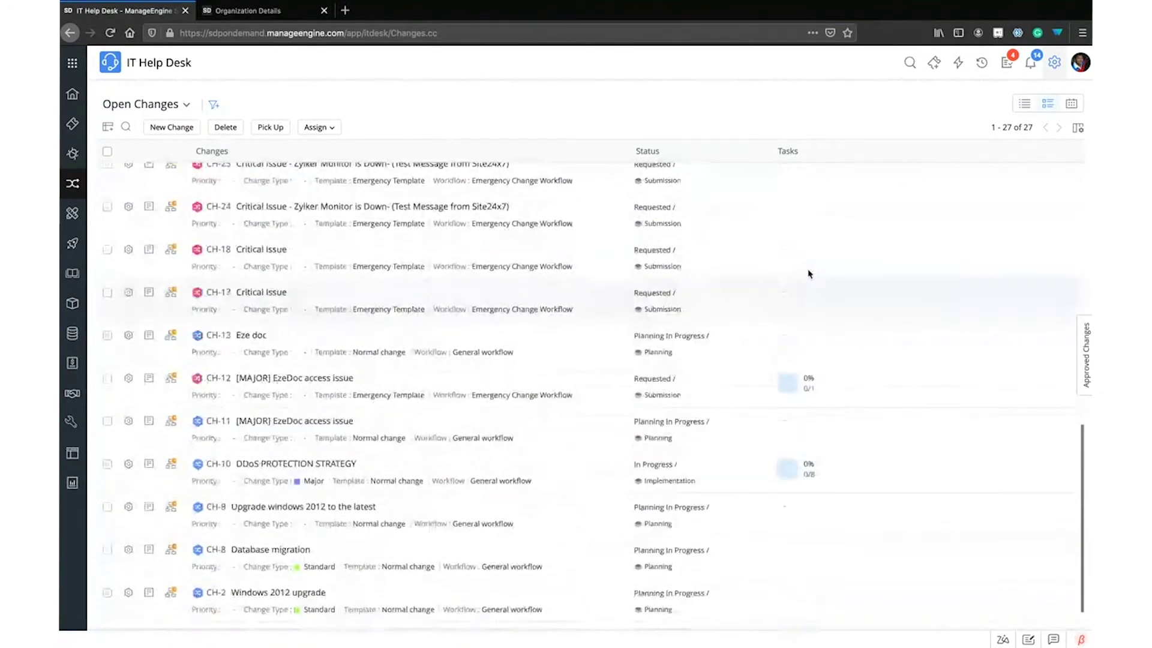
scroll(810, 273, "up", 10)
left_click(1074, 103)
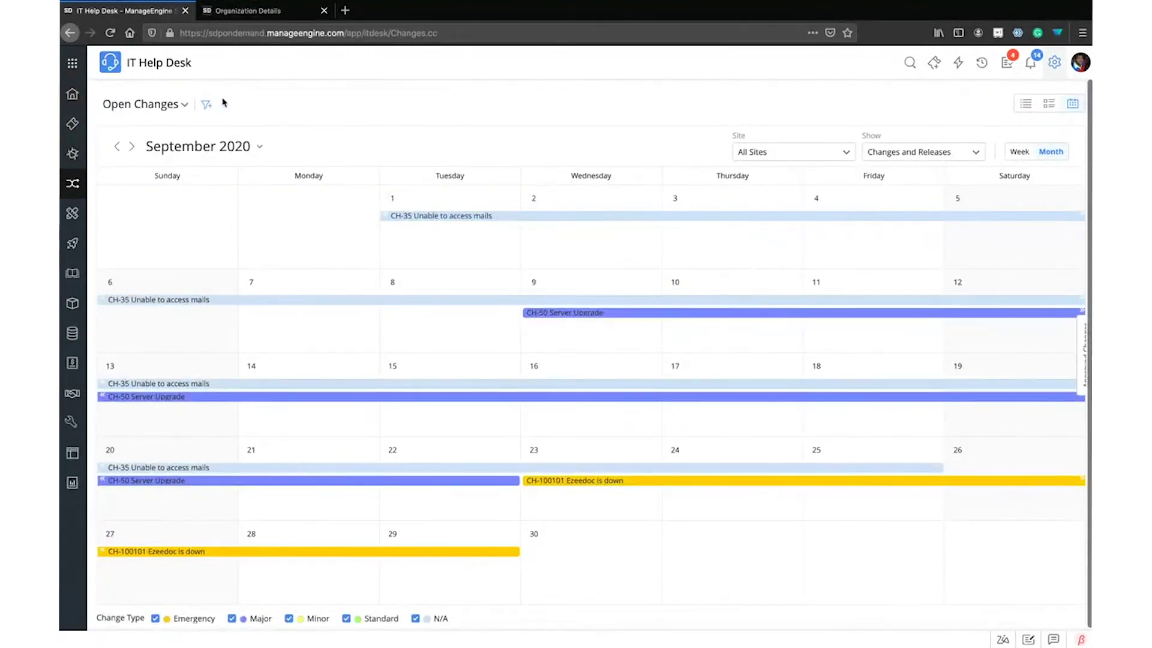
left_click(252, 144)
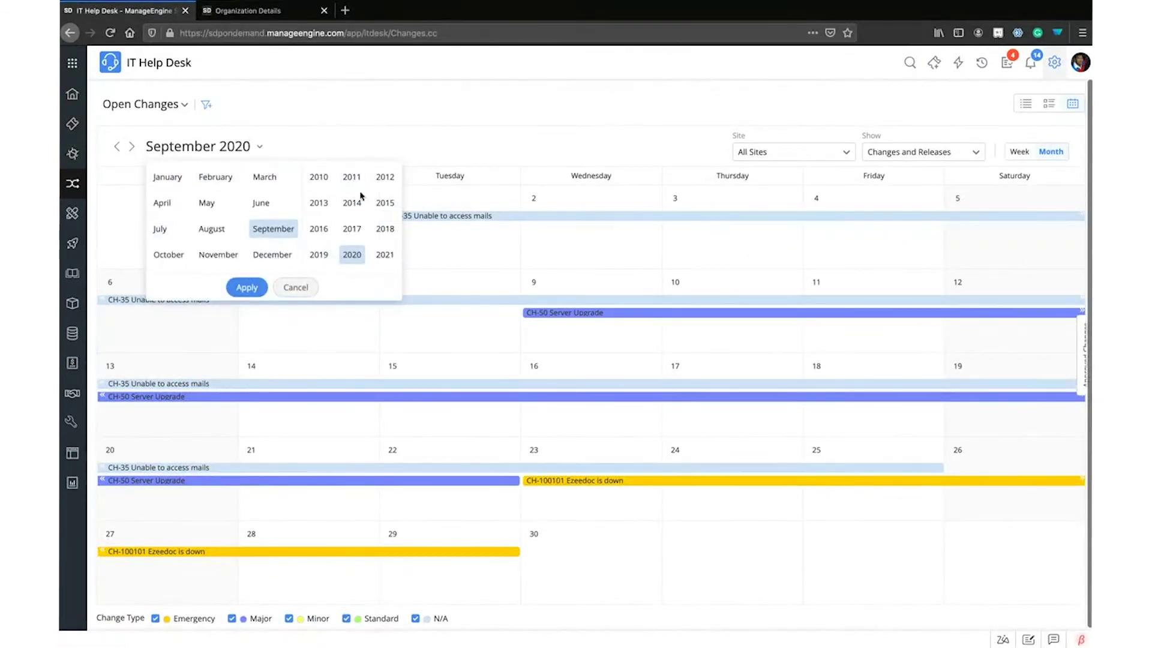
left_click(419, 131)
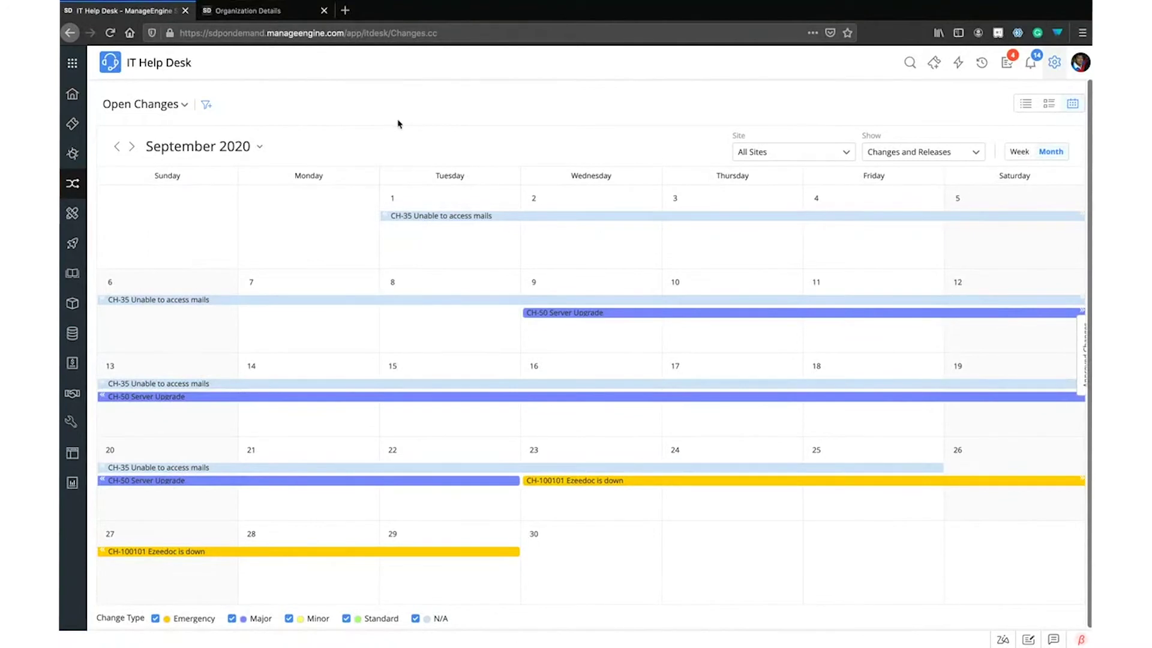
mouse_move(604, 316)
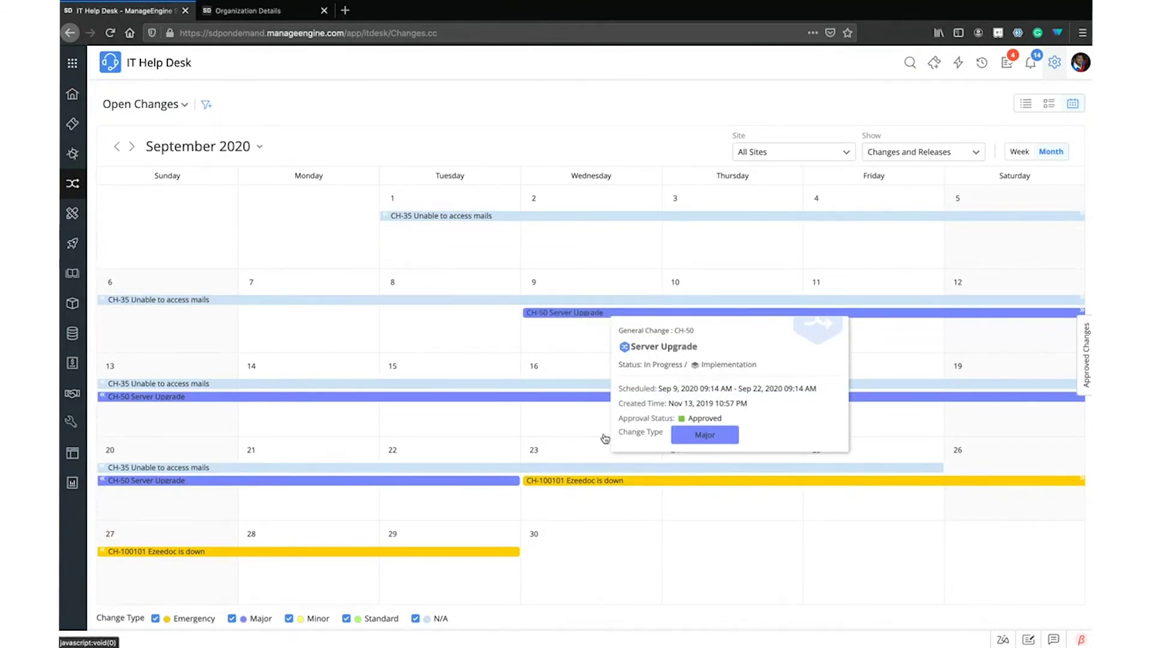
mouse_move(595, 483)
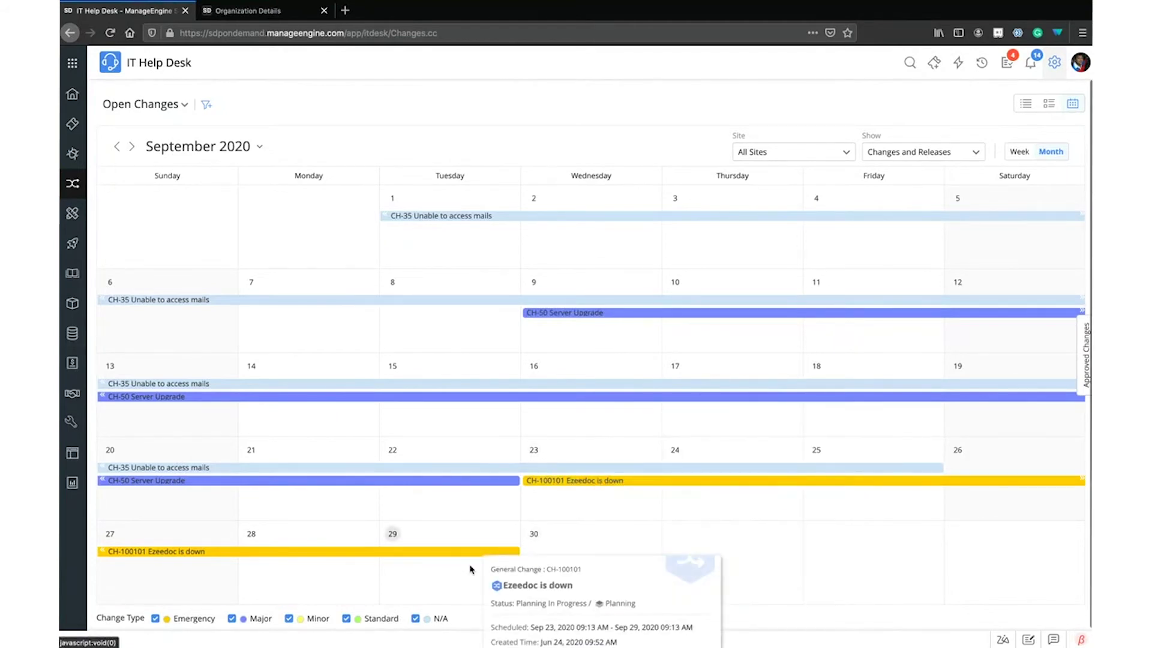
left_click(824, 152)
scroll(807, 280, "down", 3)
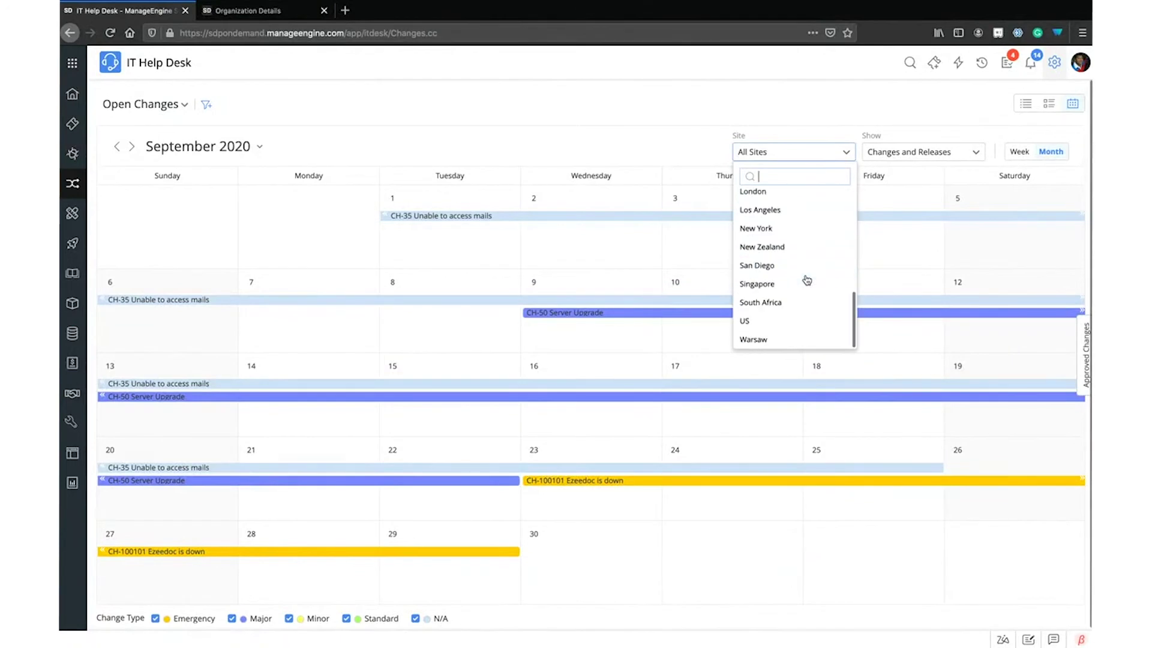
left_click(567, 107)
left_click(952, 152)
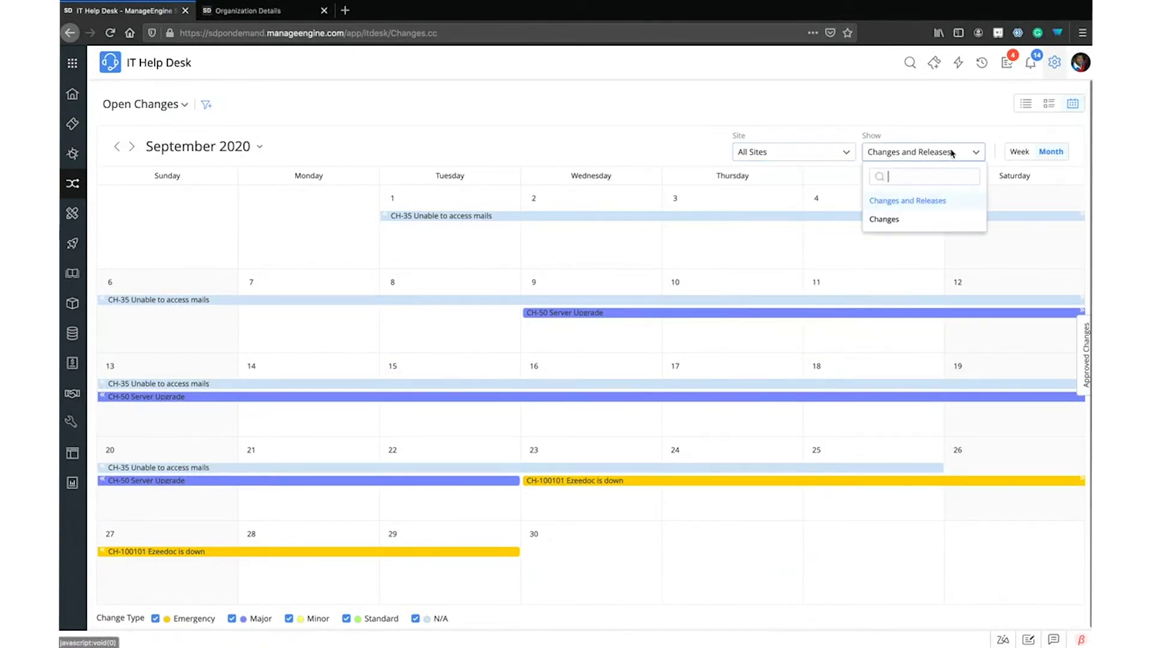
left_click(892, 220)
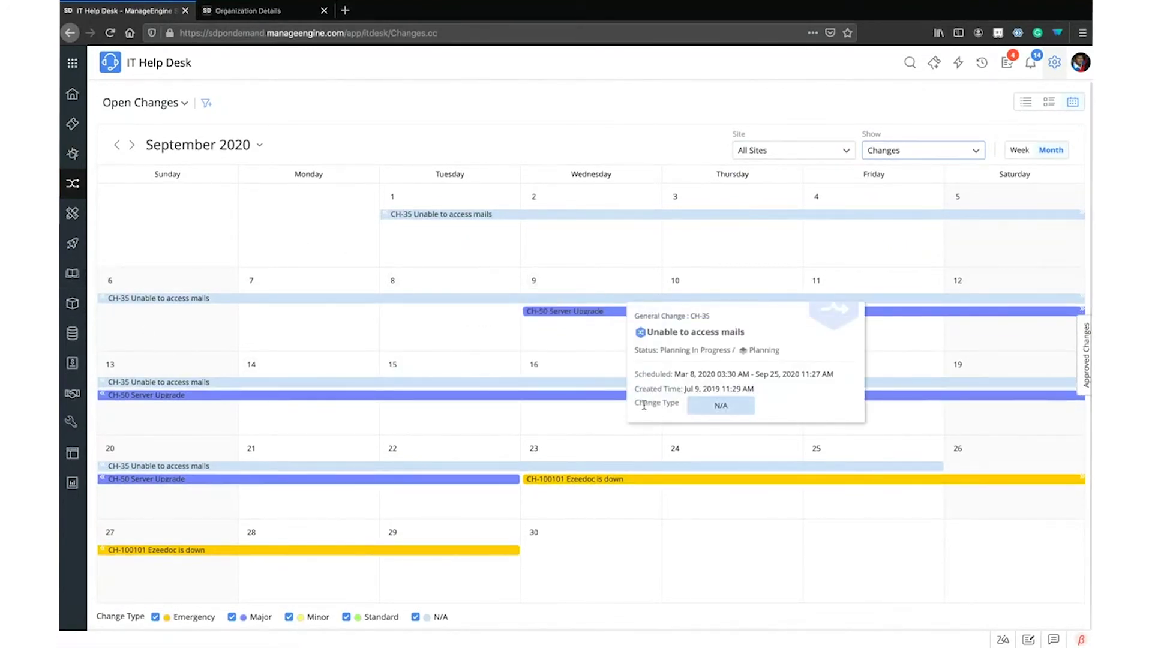
left_click(891, 157)
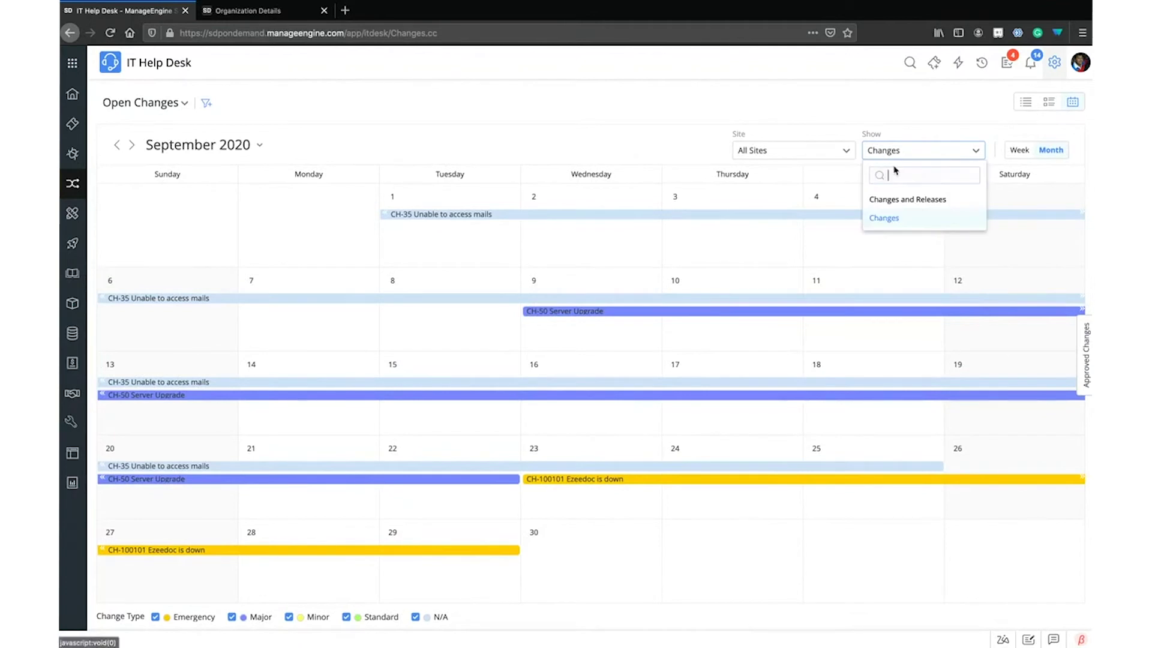
left_click(926, 200)
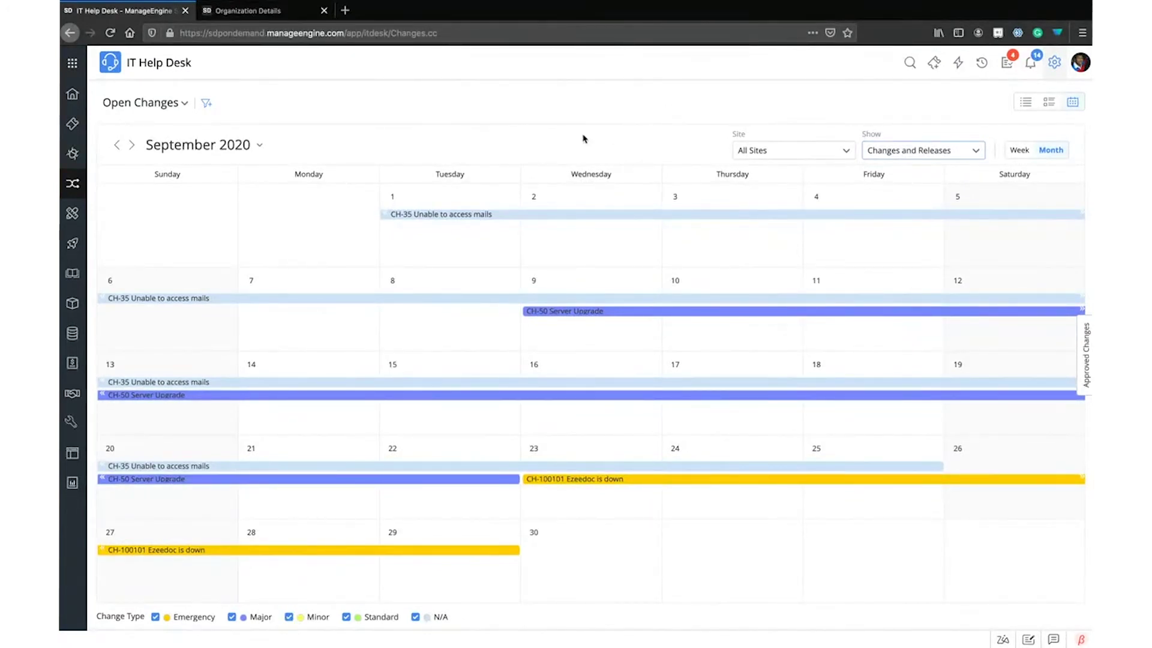
left_click(73, 215)
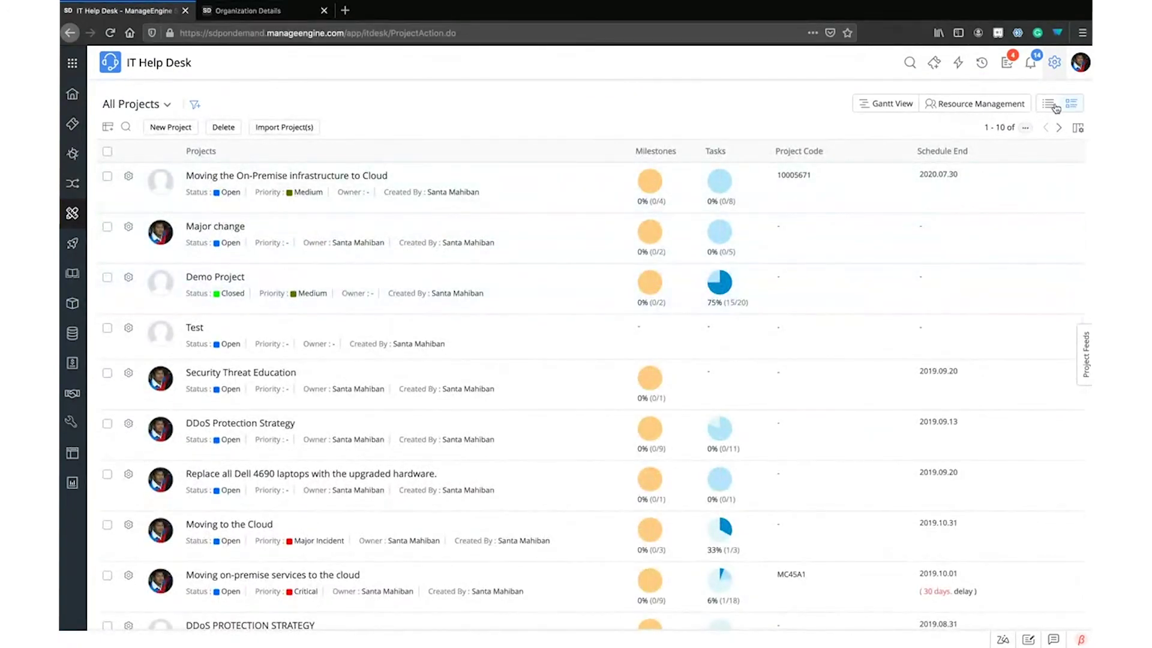
Open the project 'Moving the On-Premise infrastructure to Cloud' from the projects list
left_click(374, 180)
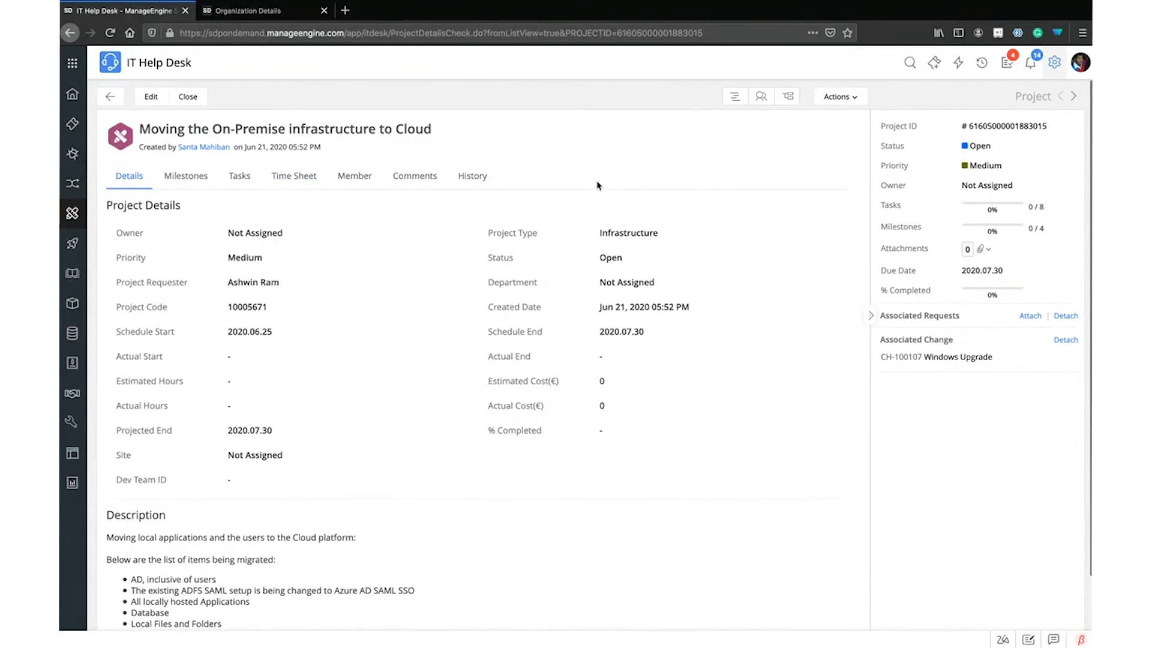
In the Gantt chart, shorten Local Files and Folders to 5 days and move it later in July
left_click(739, 100)
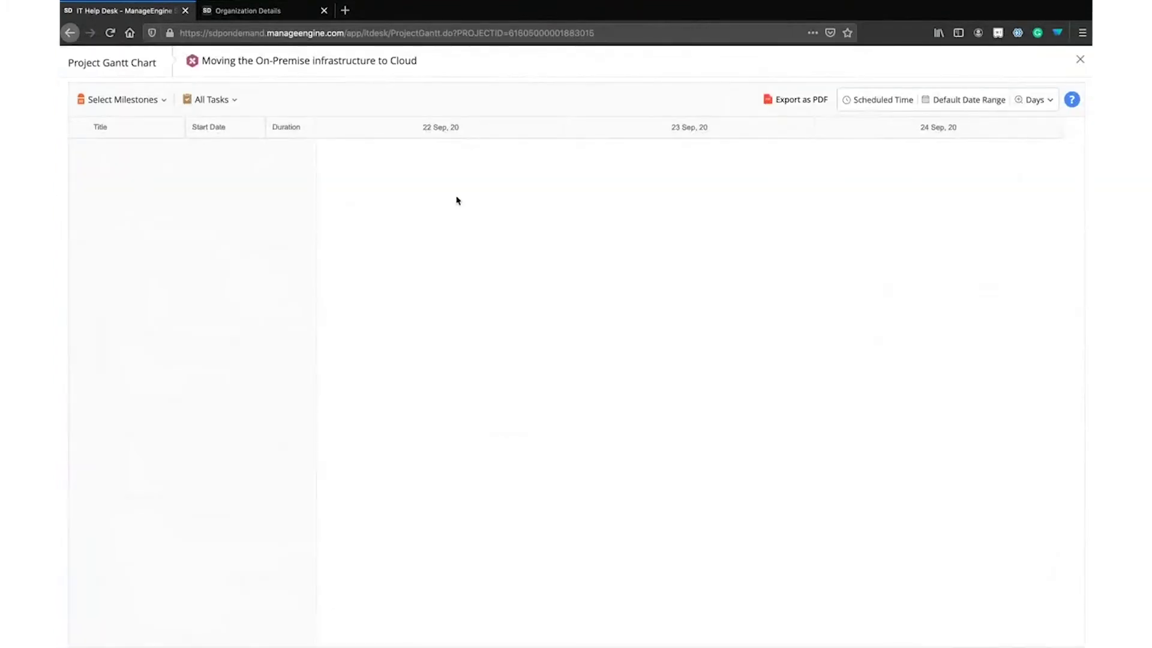
mouse_move(163, 177)
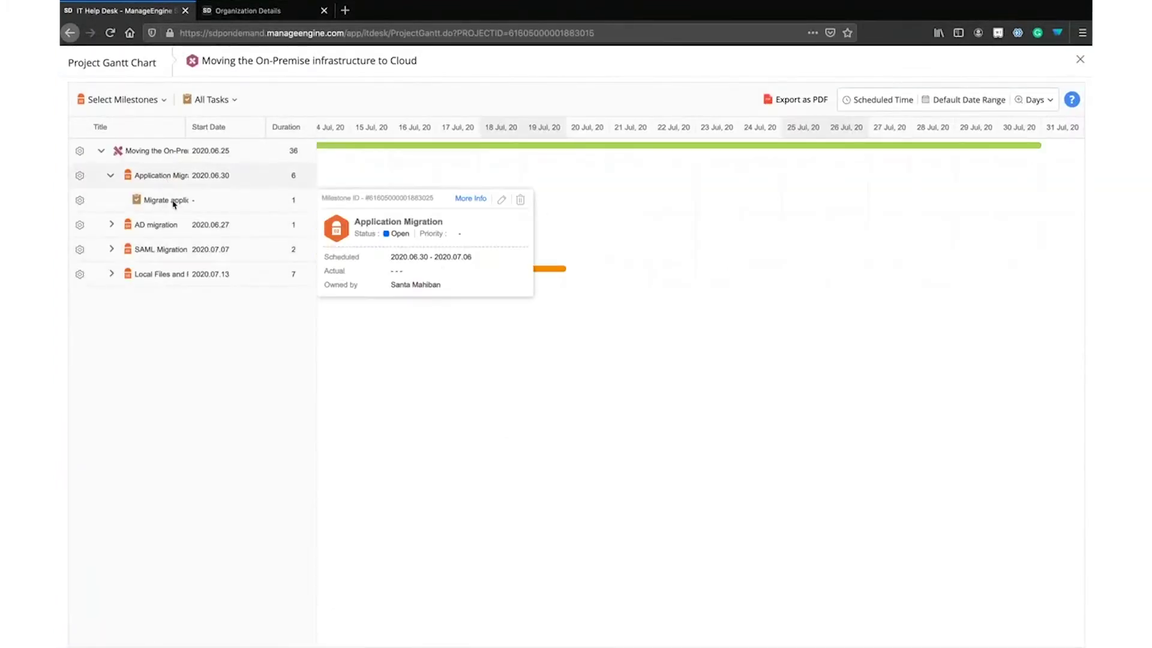
mouse_move(564, 269)
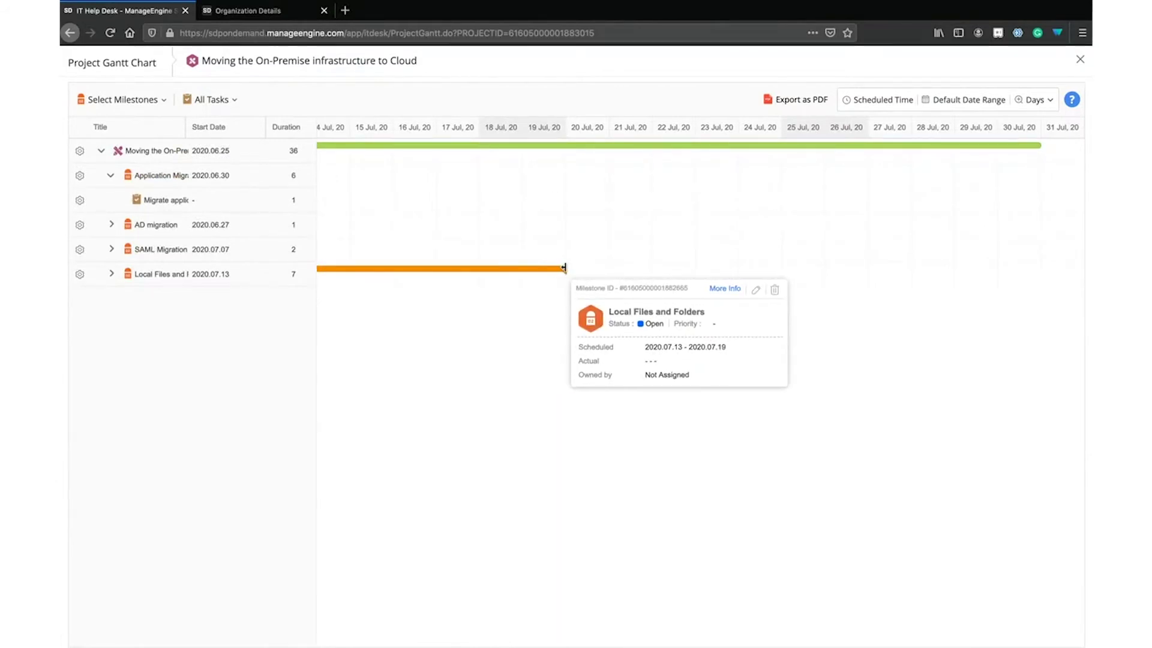
left_click_drag(550, 268, 498, 268)
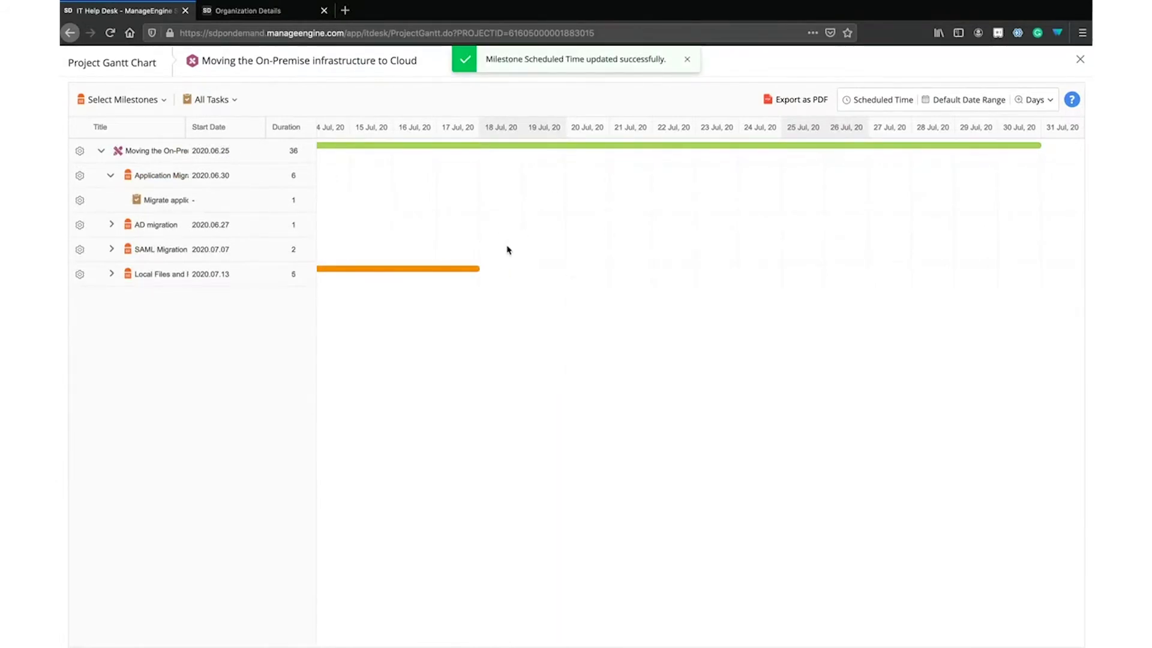
left_click_drag(393, 269, 734, 265)
mouse_move(535, 271)
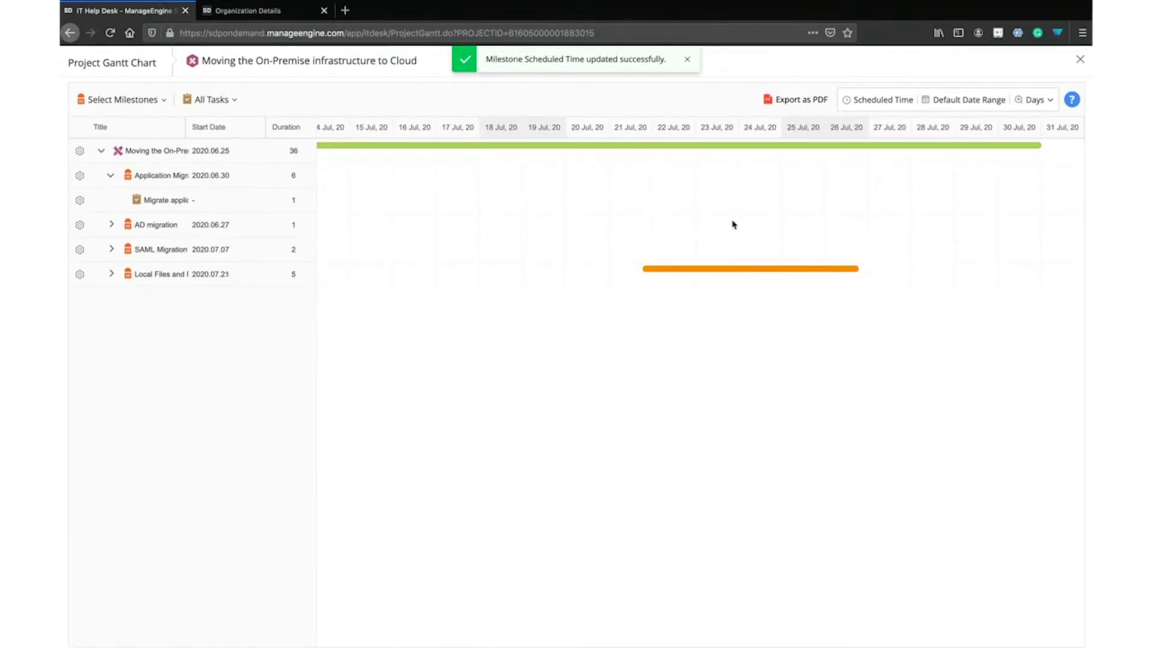
Close the Gantt chart, then open and close the project's Resource Management scheduler
left_click(1079, 59)
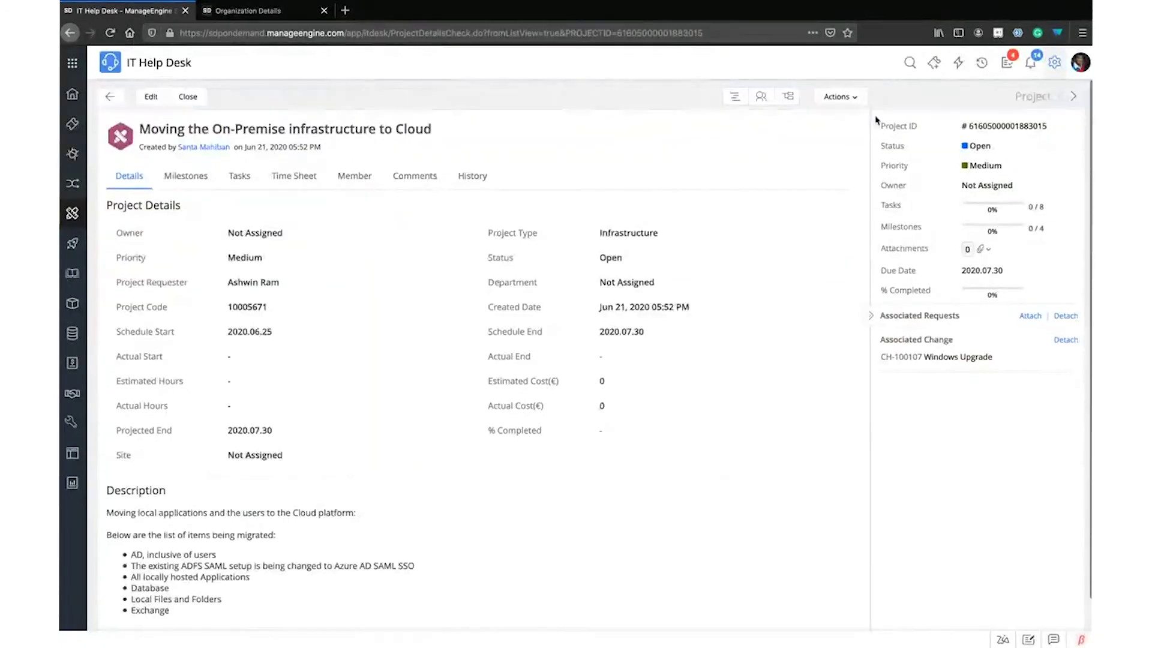
left_click(761, 100)
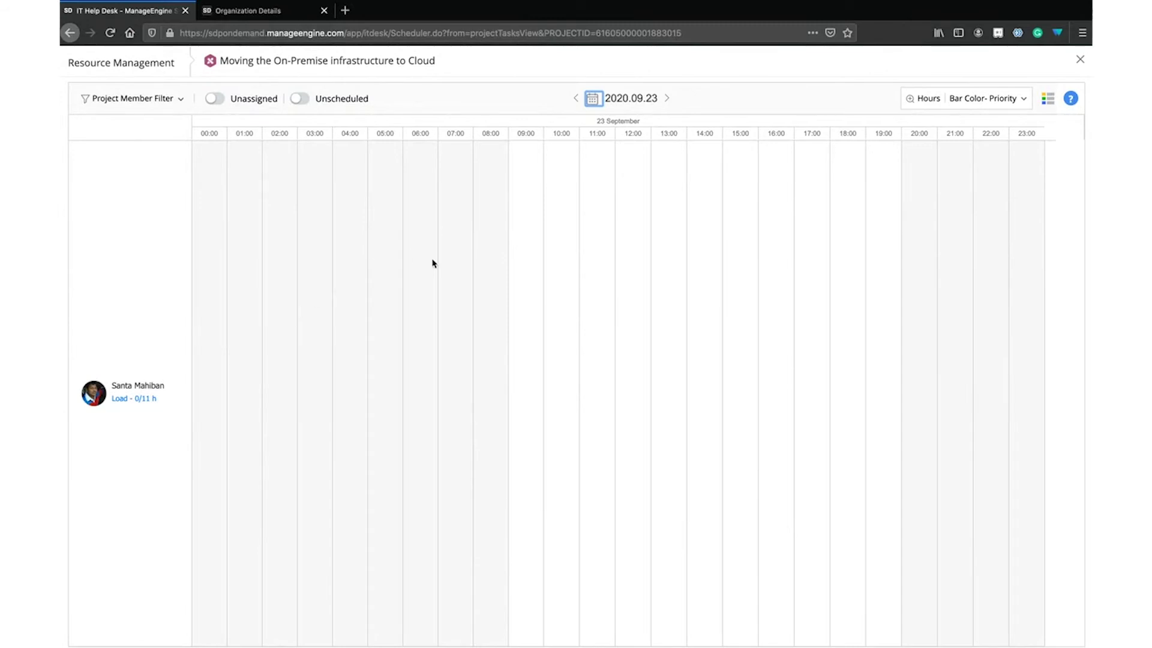
left_click(1083, 60)
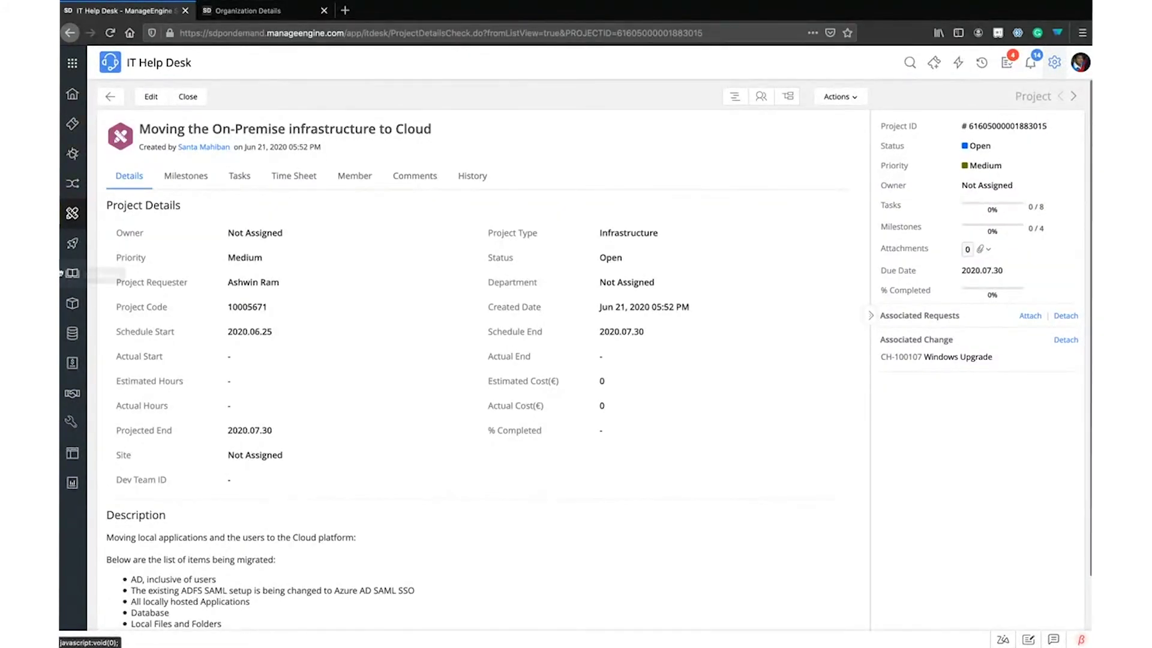
Return to the projects list, then open Assets and the IT category overview
left_click(110, 96)
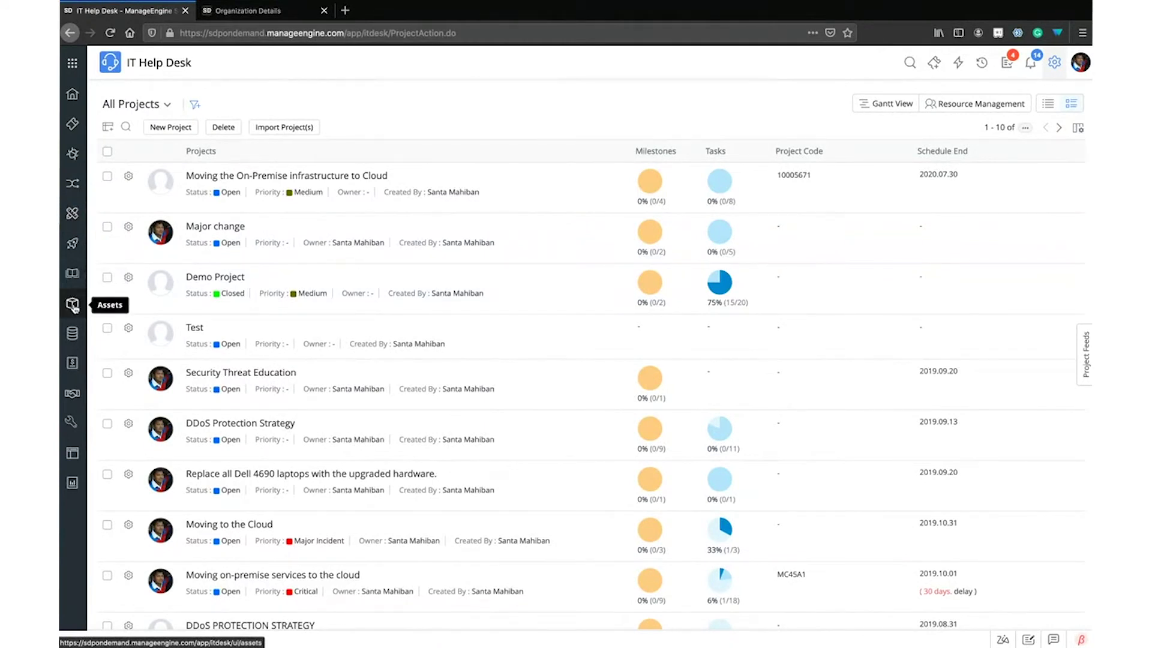
left_click(74, 305)
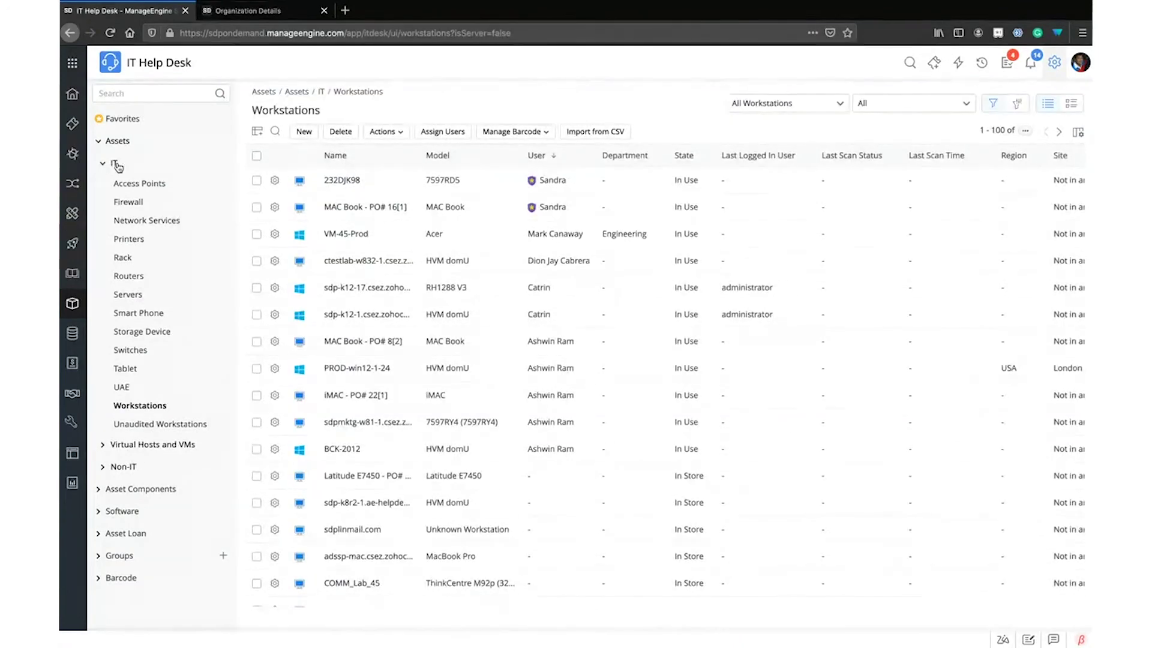
left_click(115, 165)
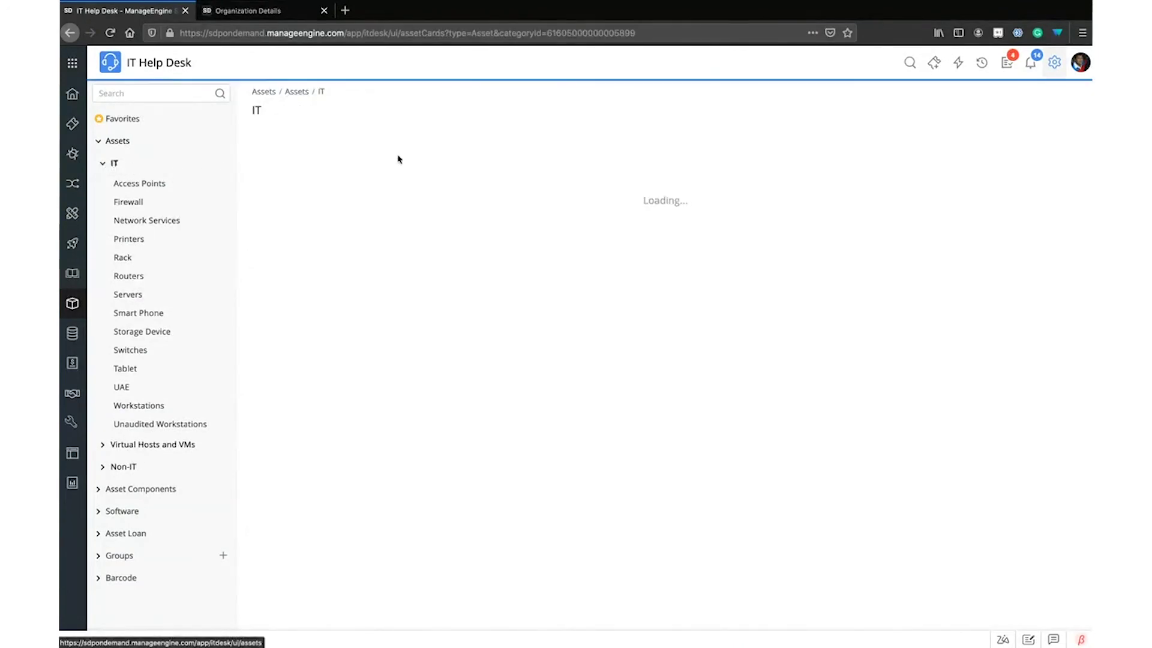
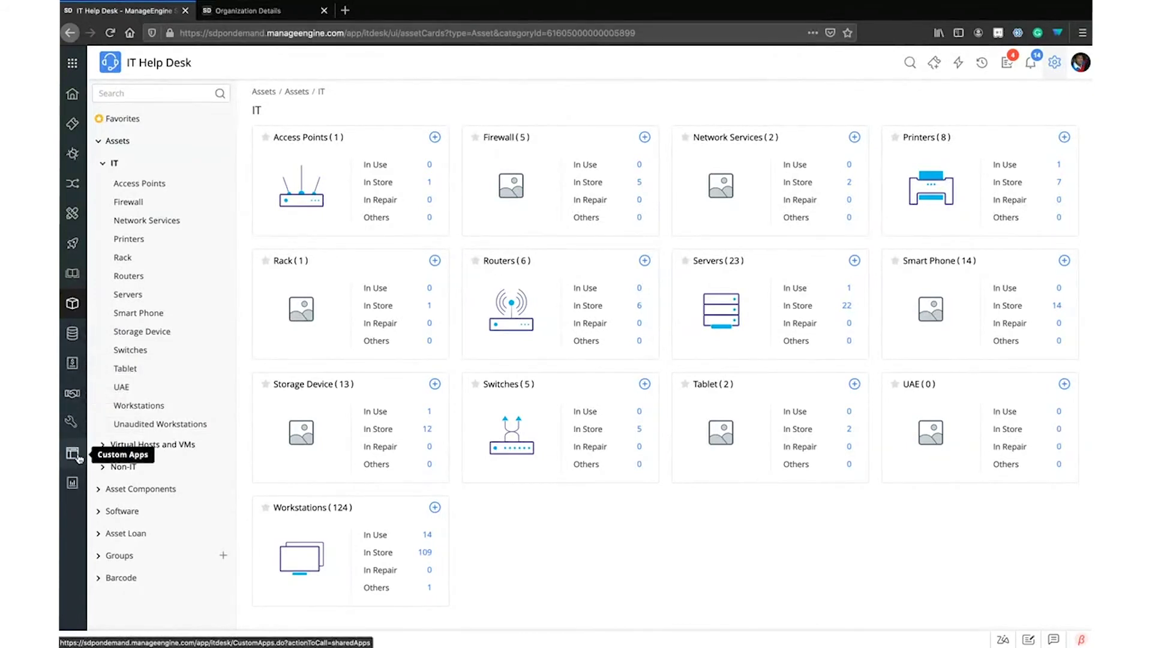
Open Reports and scroll through the All Reports folder list and its report counts
left_click(72, 483)
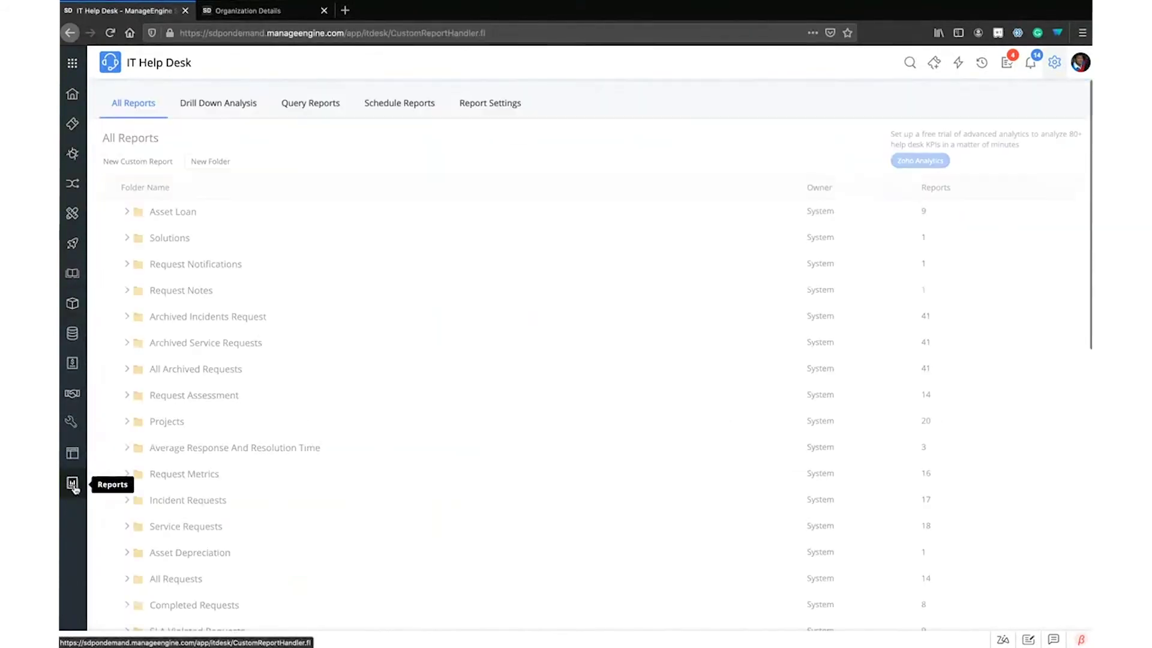
scroll(230, 431, "down", 3)
scroll(230, 431, "down", 4)
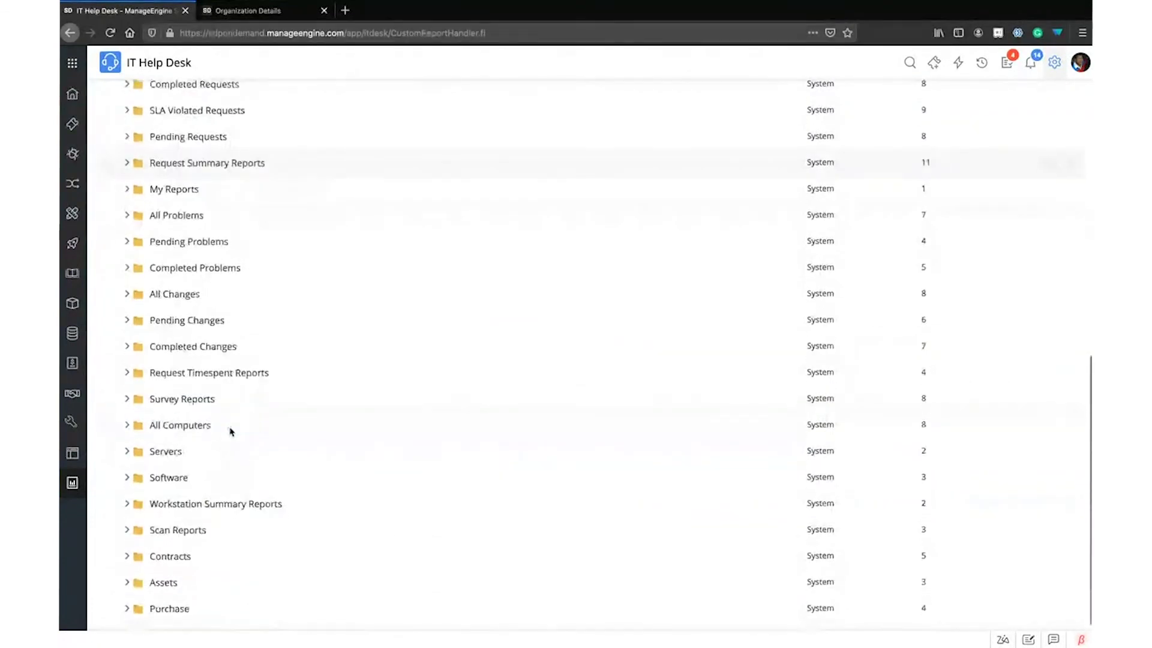
scroll(230, 431, "up", 9)
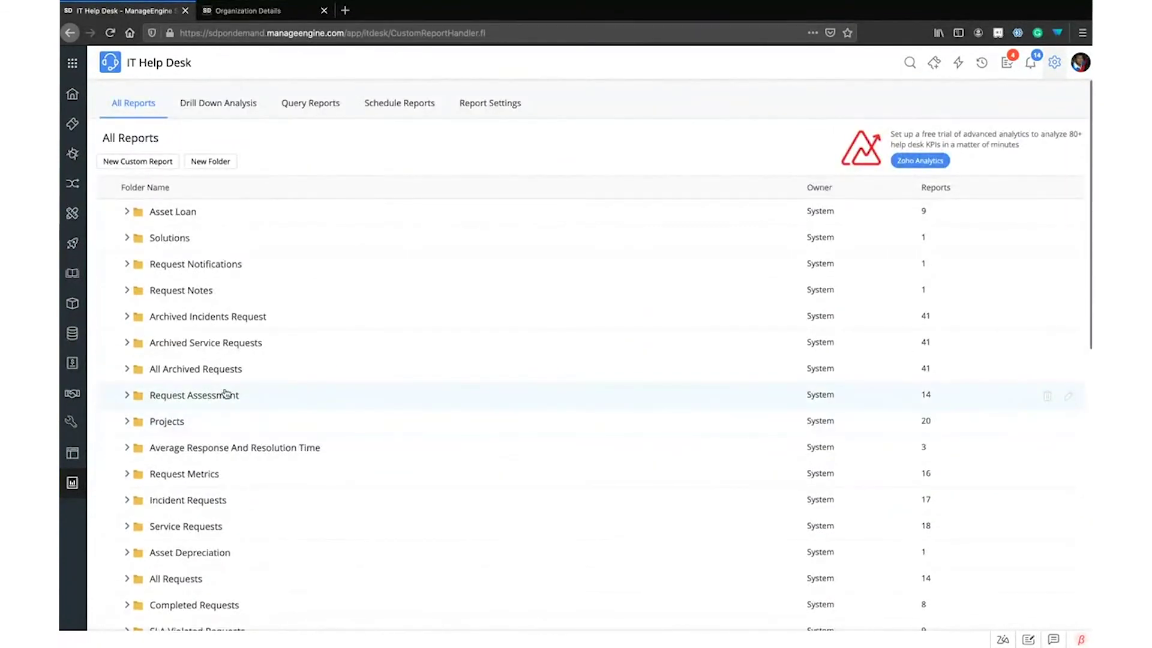
scroll(231, 324, "down", 9)
scroll(224, 318, "up", 9)
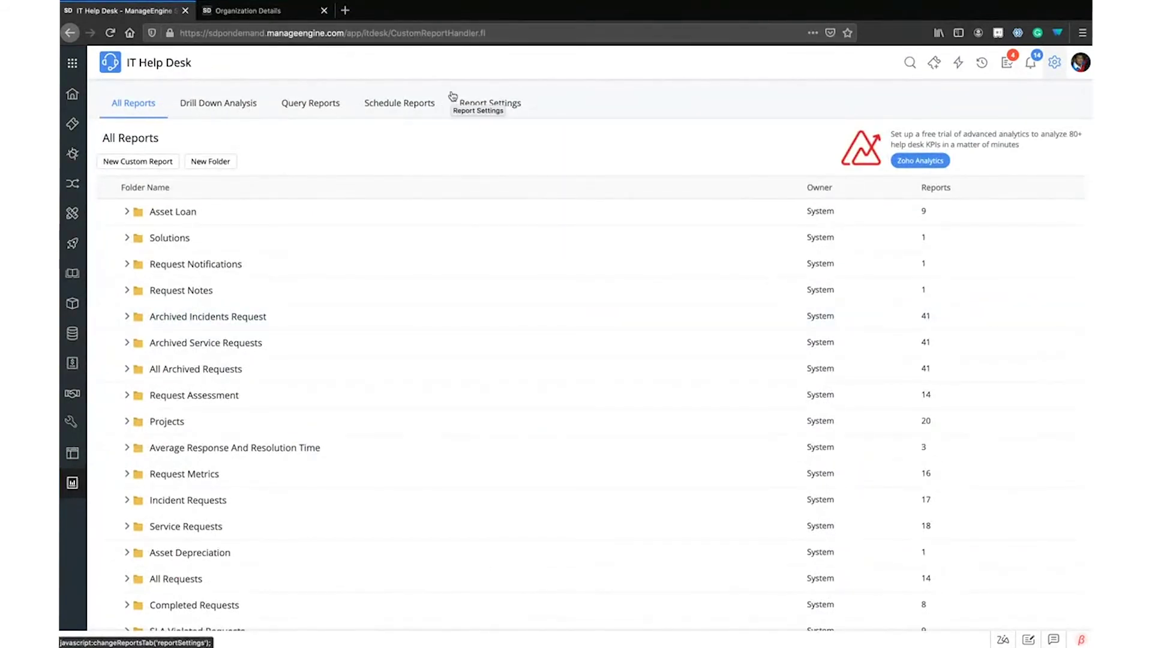
Begin a New Custom Report and choose Request Metrics by searching 'request me' in the module list
left_click(124, 162)
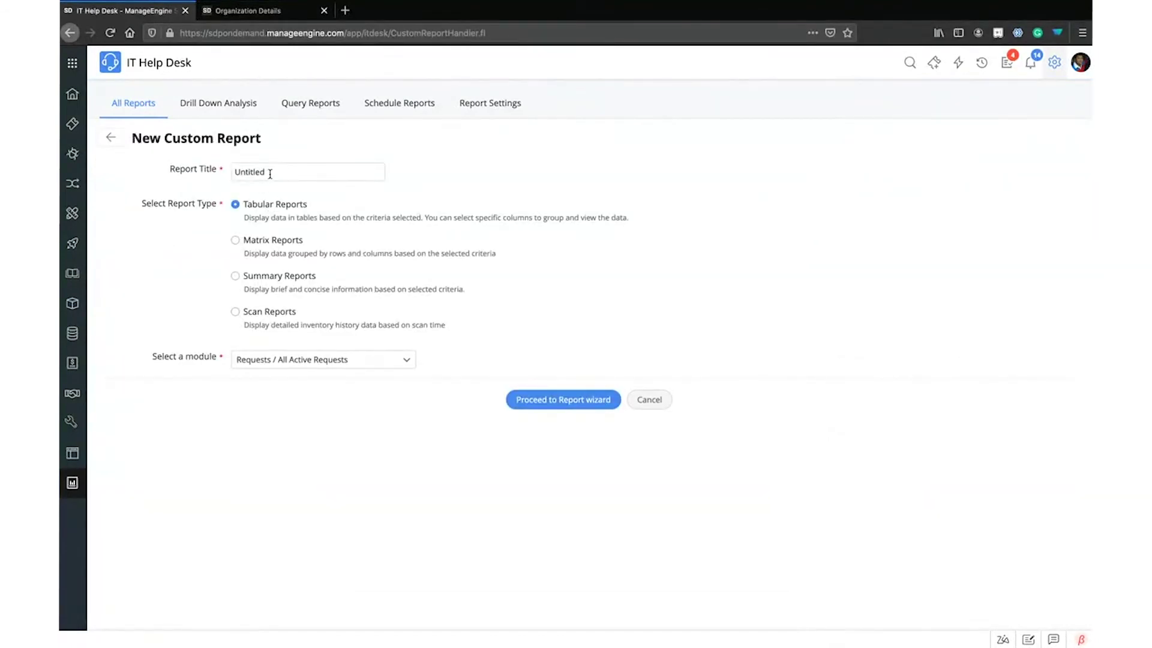
left_click(318, 362)
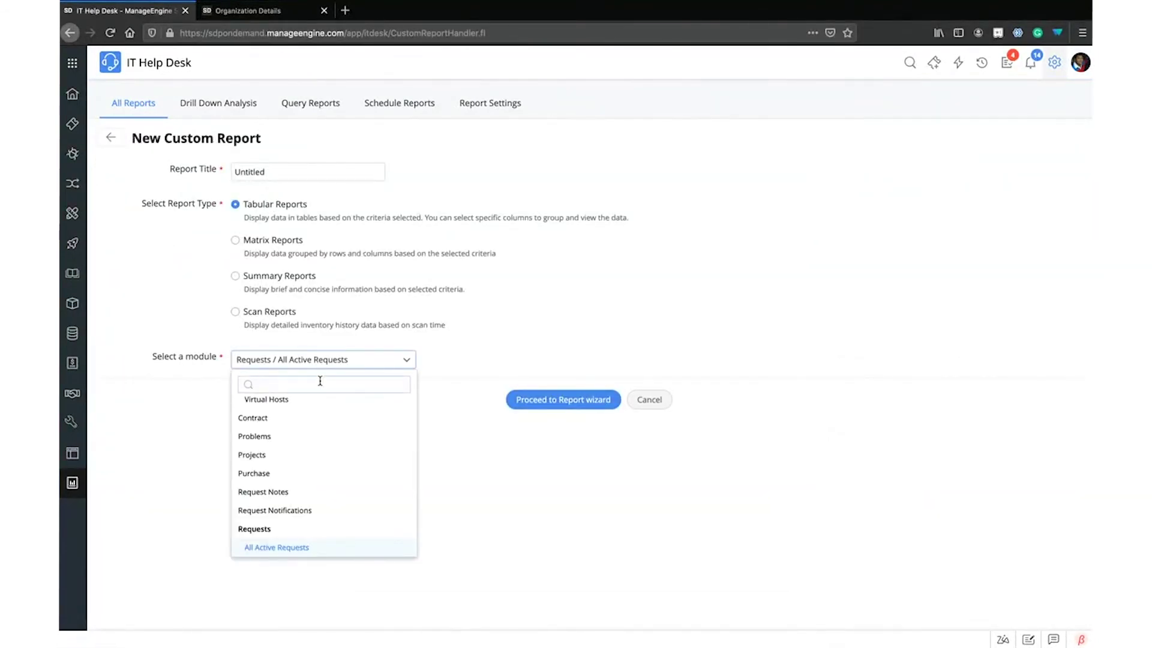
type("req")
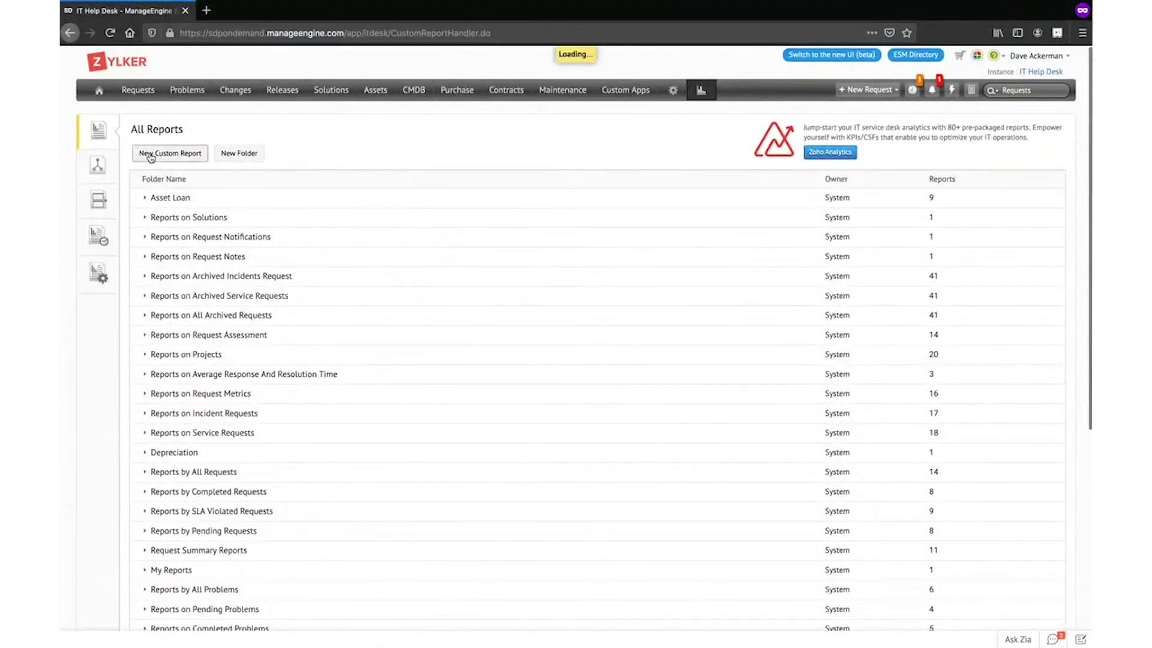
left_click(151, 155)
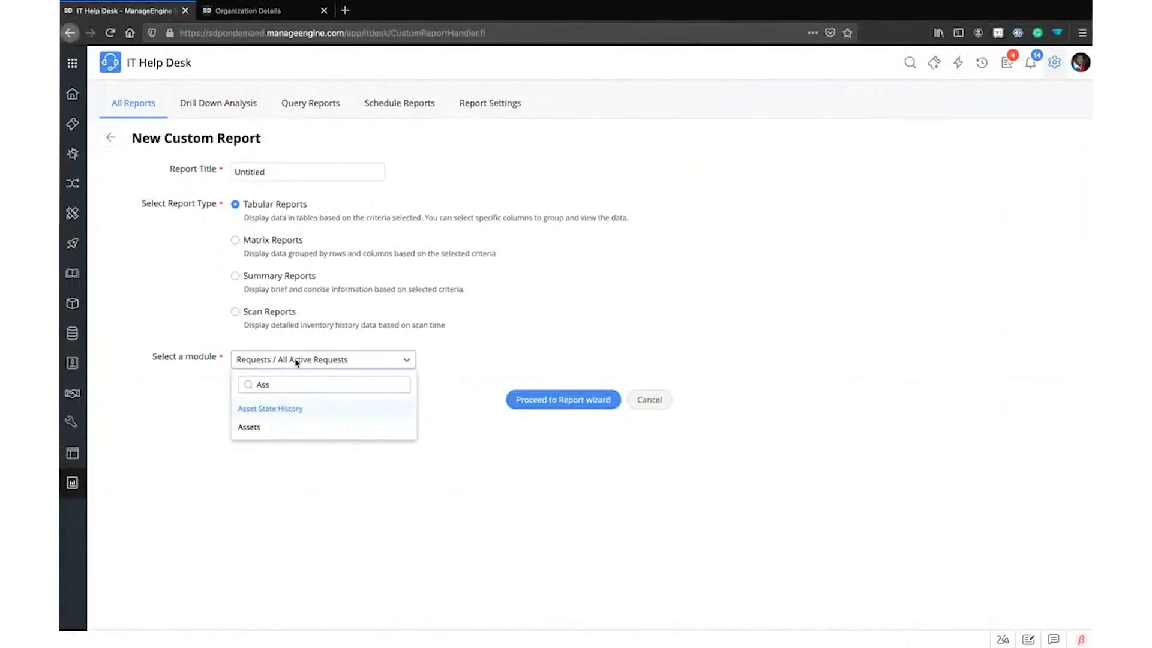
key("BackSpace")
key("BackSpace")
key("BackSpace")
type("req")
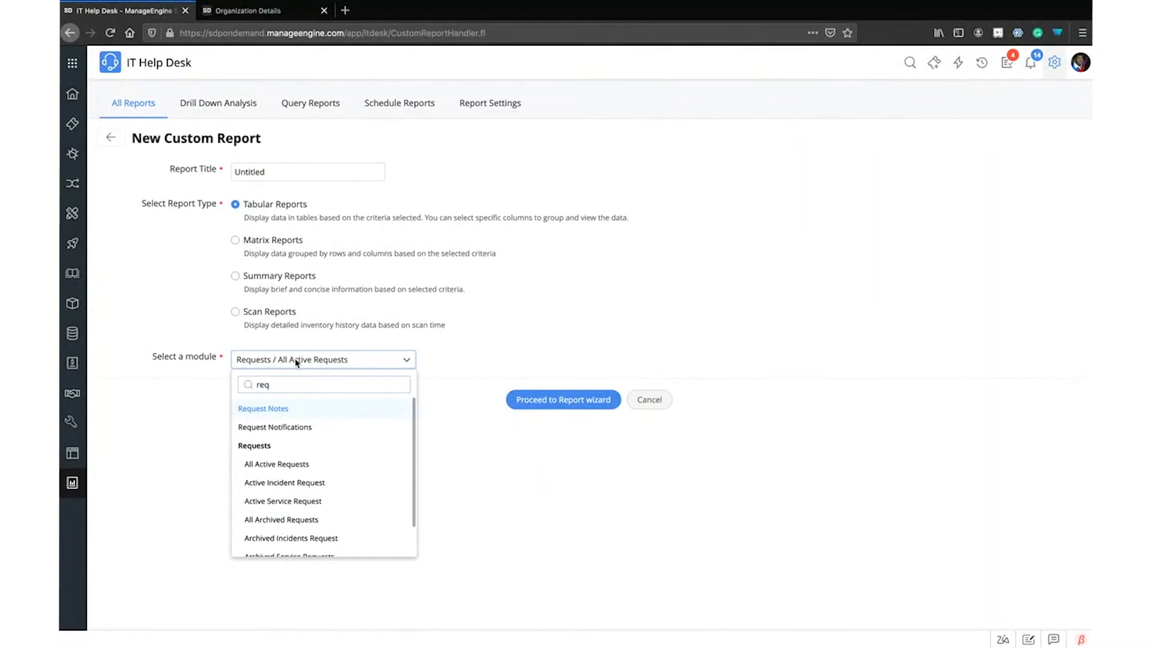
type("s")
key("BackSpace")
type("uest met")
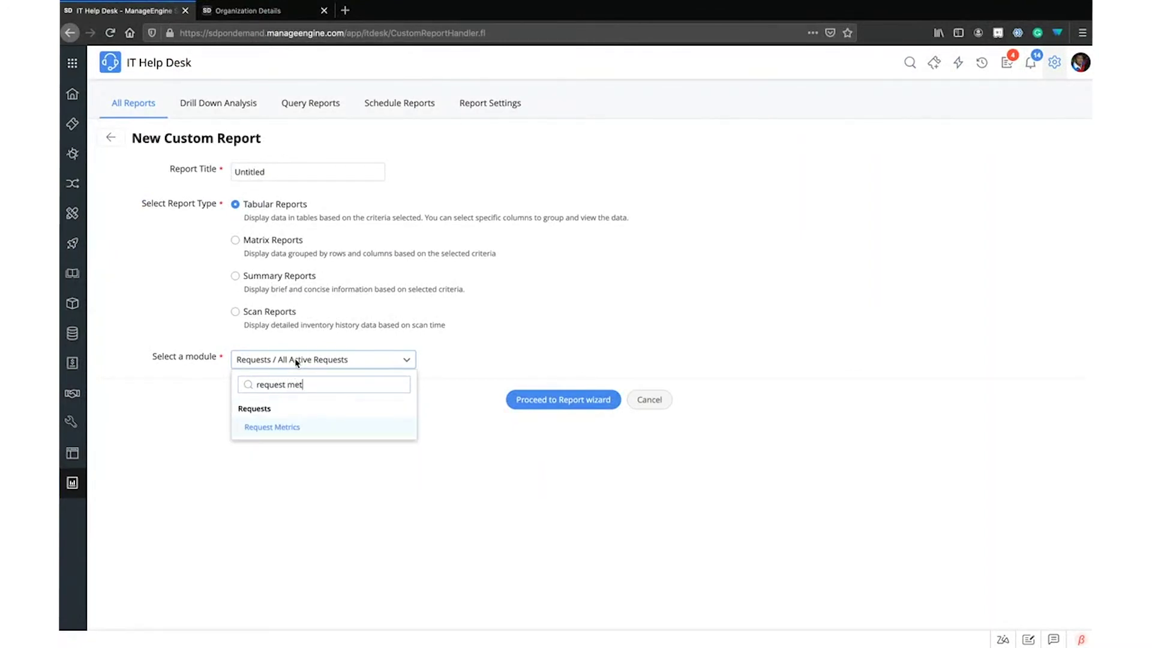
key("Return")
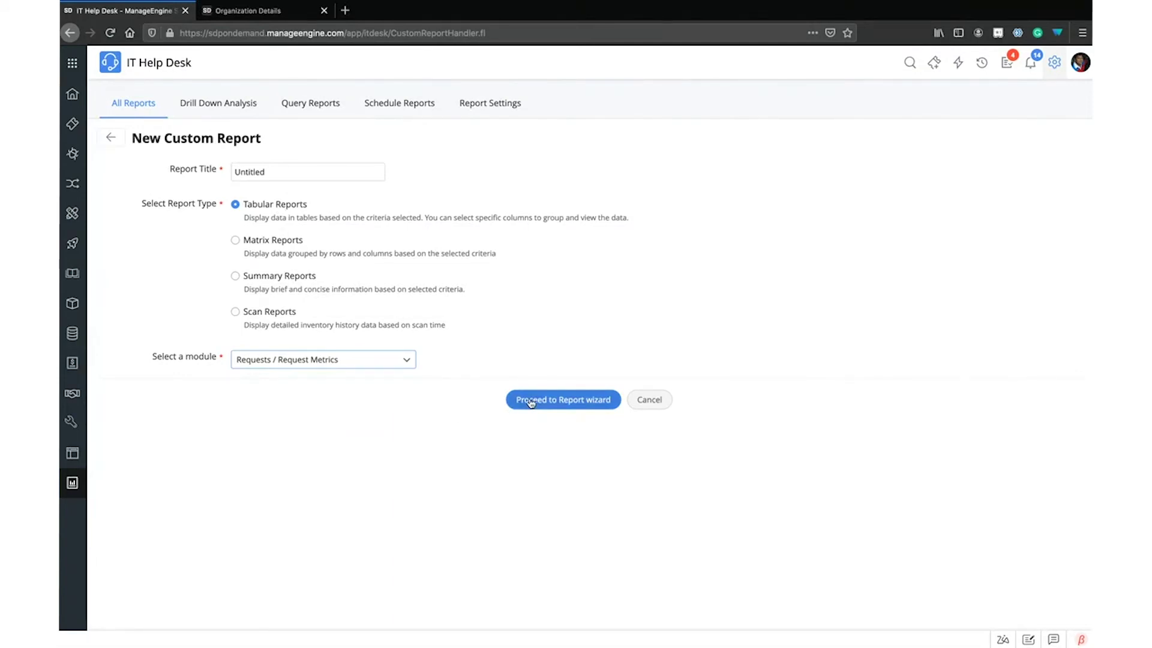
Proceed to the report wizard and check the selected Request Metrics module name
left_click(569, 401)
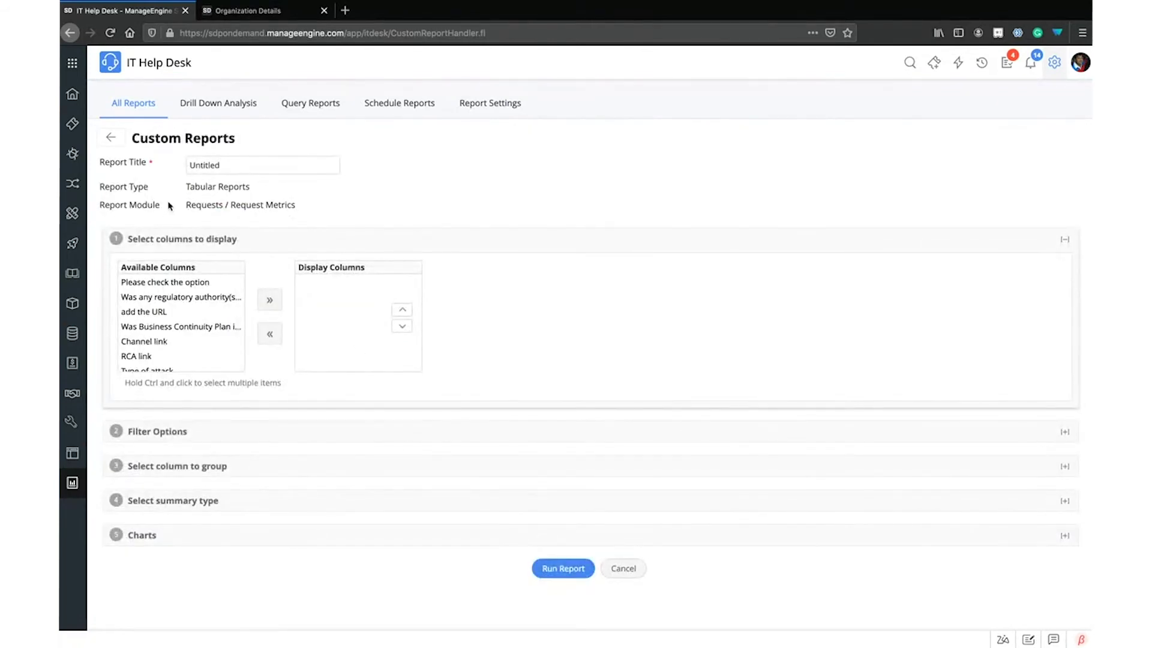
left_click_drag(180, 206, 309, 212)
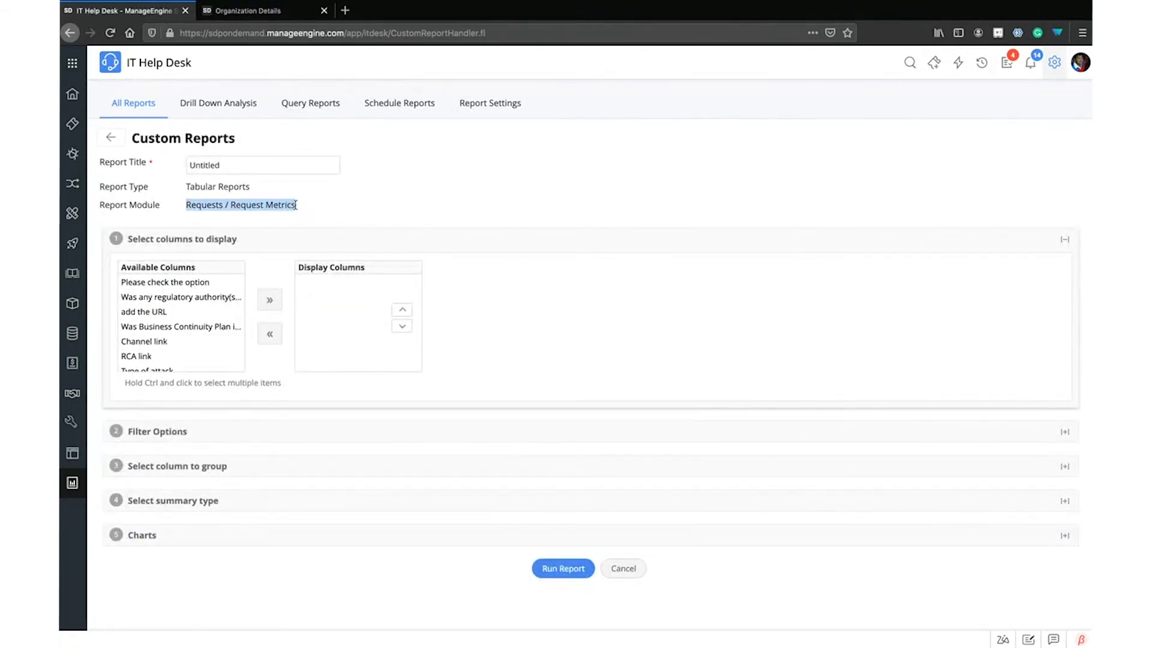
left_click(173, 191)
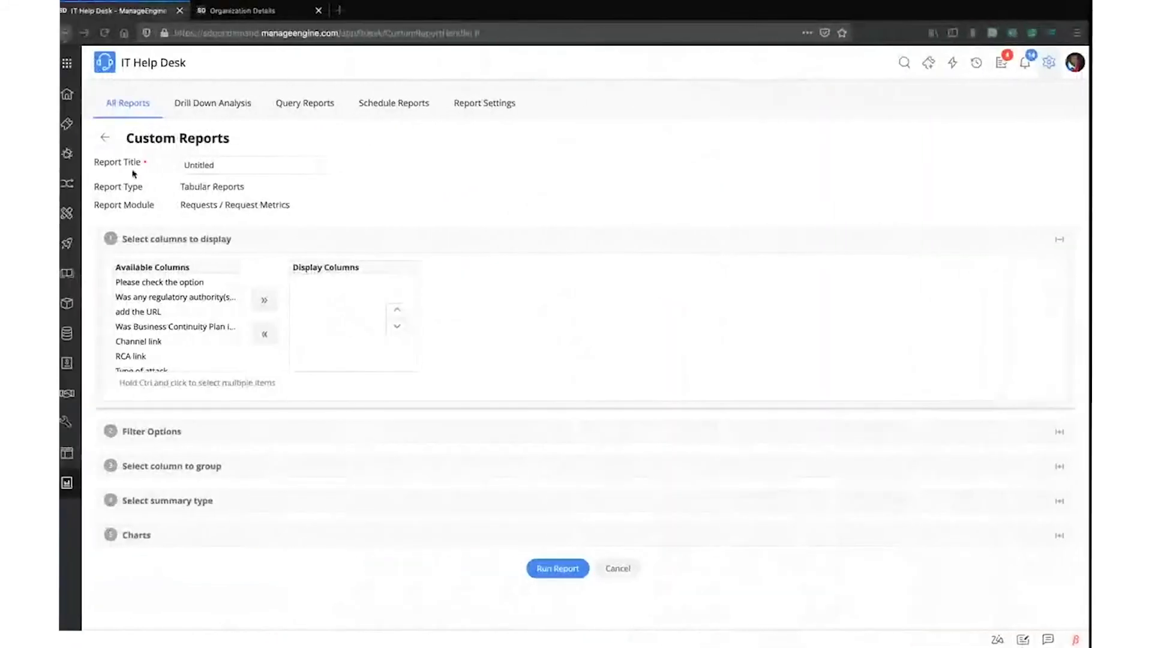
left_click_drag(140, 206, 210, 206)
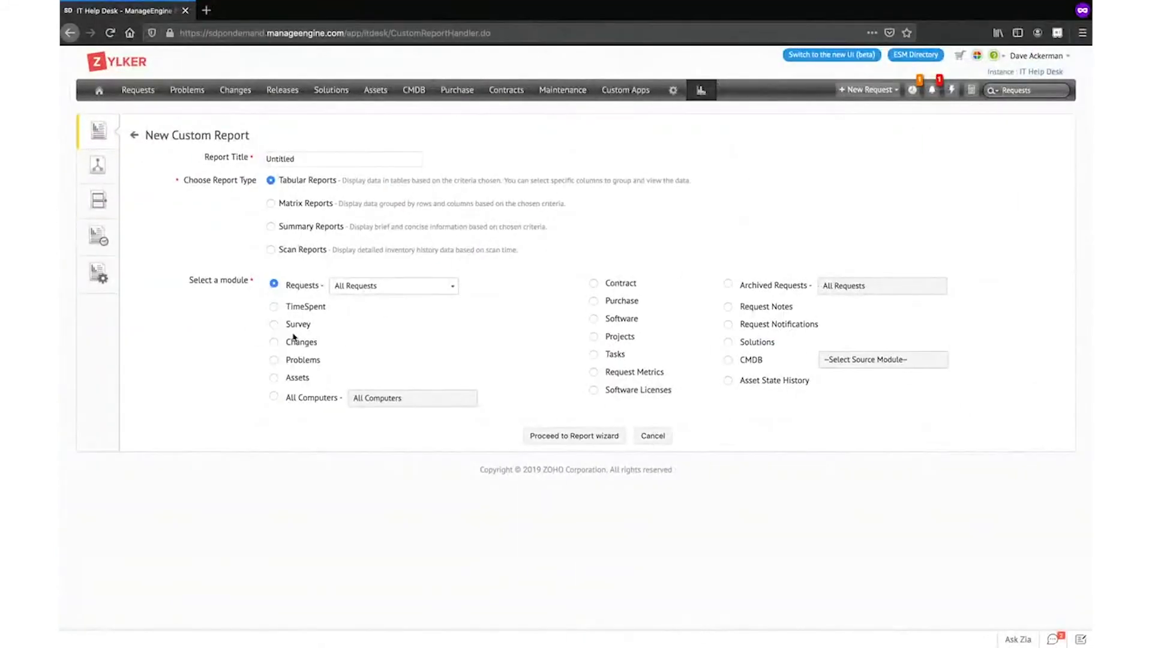
Review Tabular Reports and Requests / Request Metrics on the column page, then return to the Helpdesk Dashboard
left_click(567, 435)
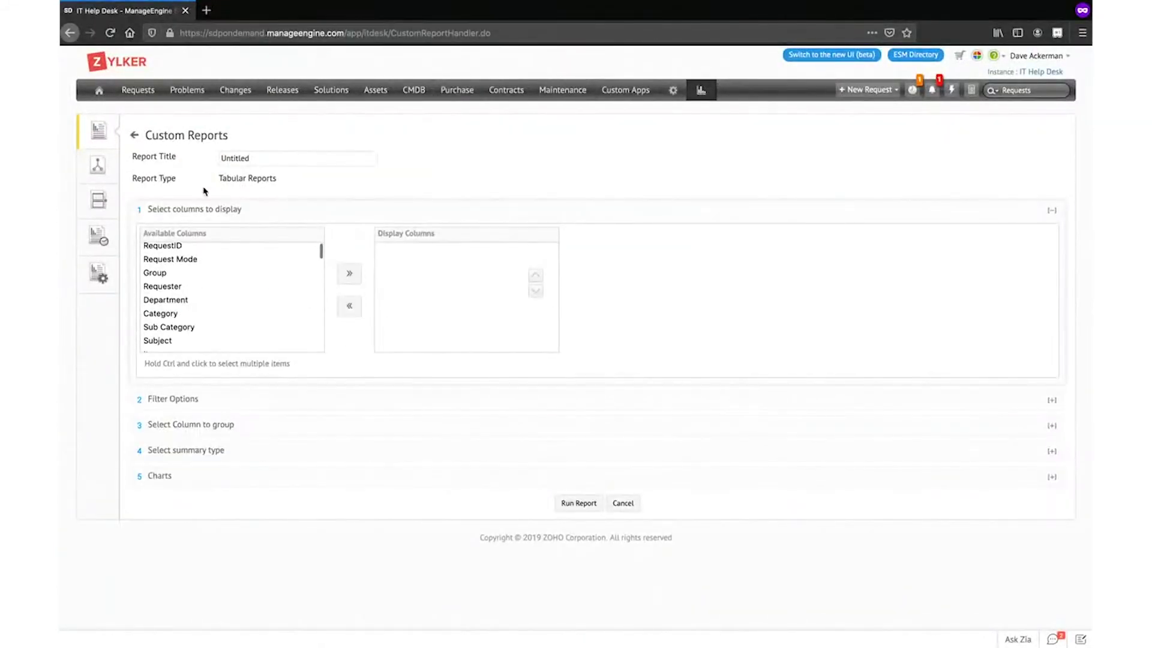
left_click_drag(195, 178, 297, 183)
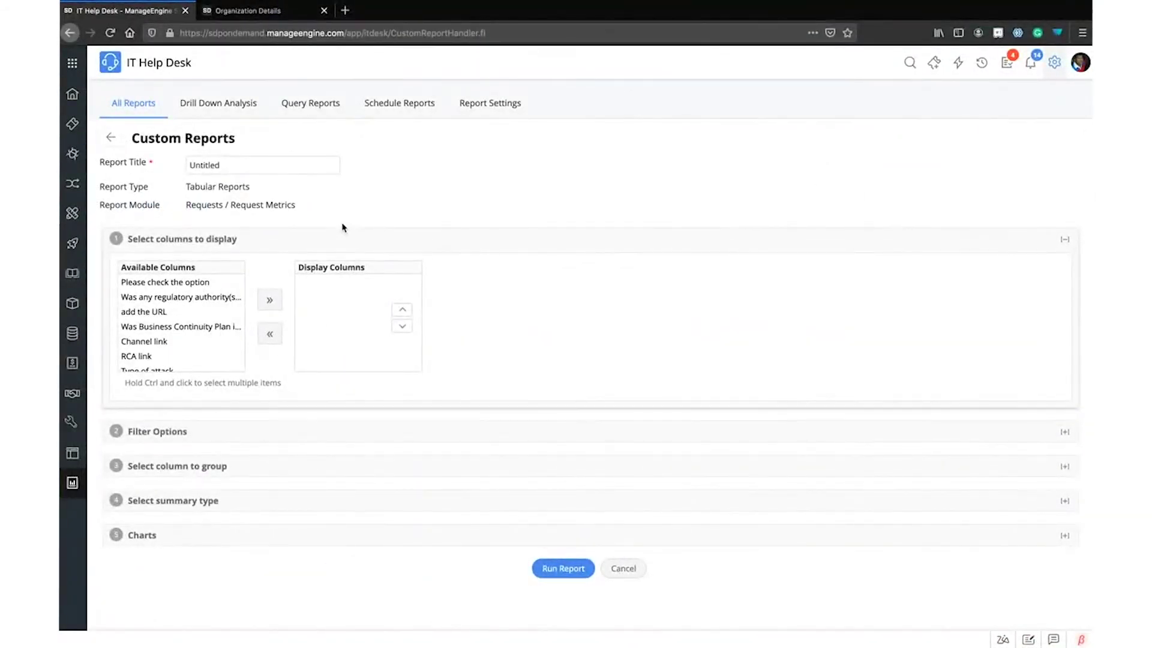
triple_click(208, 206)
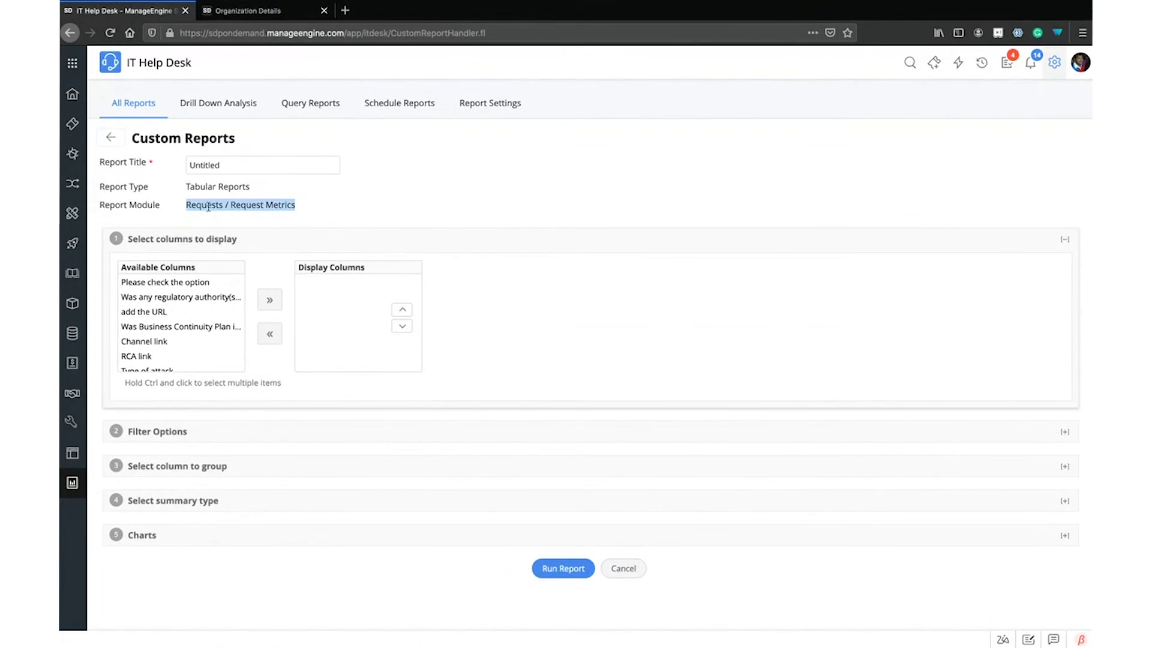
left_click(275, 205)
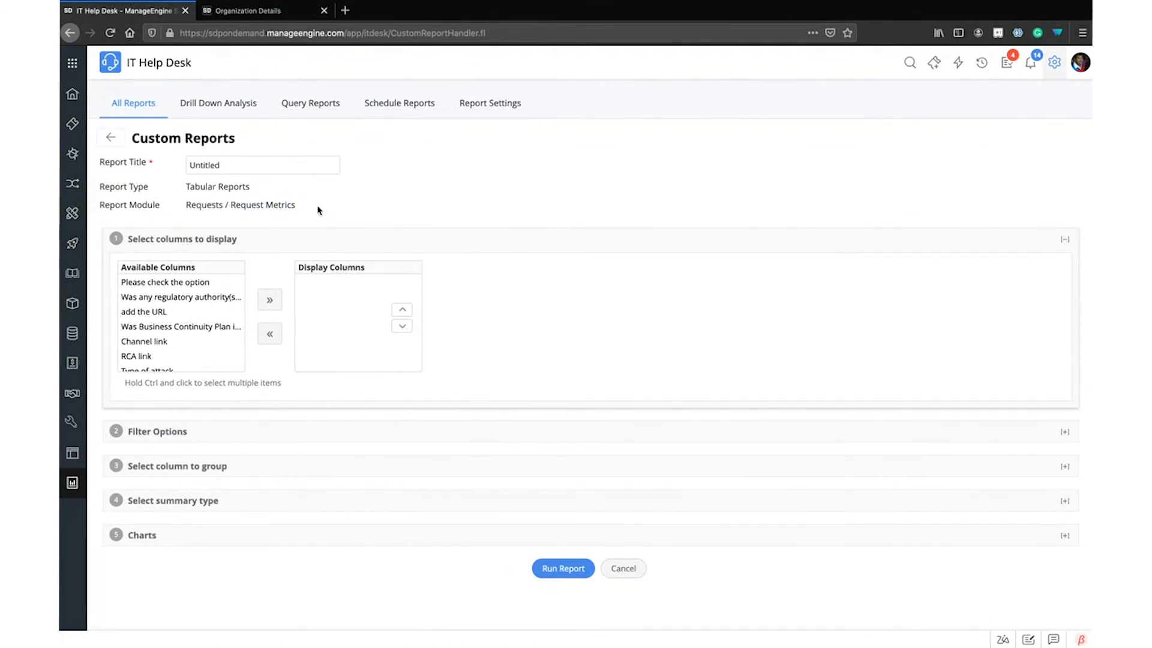
scroll(170, 323, "down", 10)
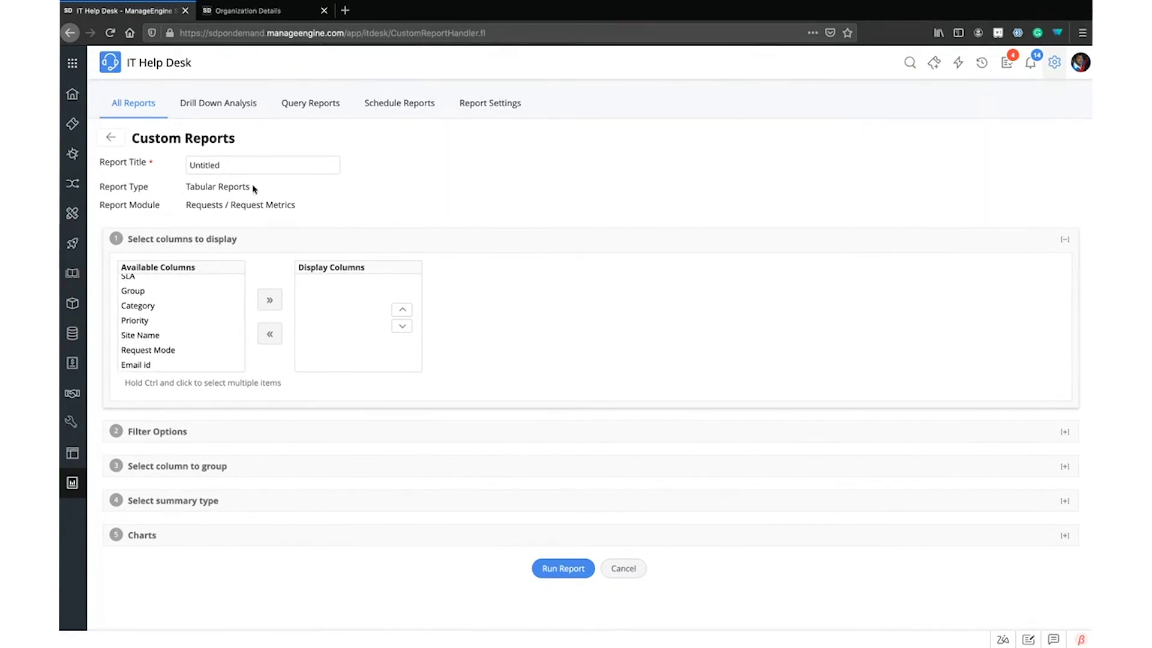
left_click_drag(96, 205, 303, 204)
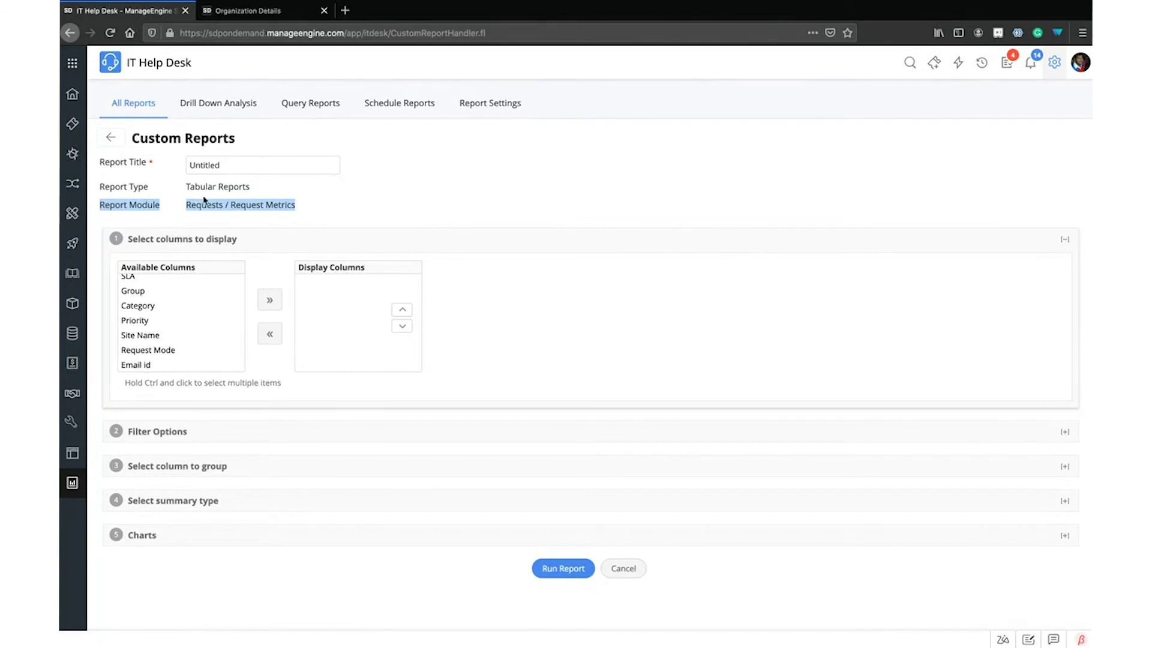
left_click(72, 94)
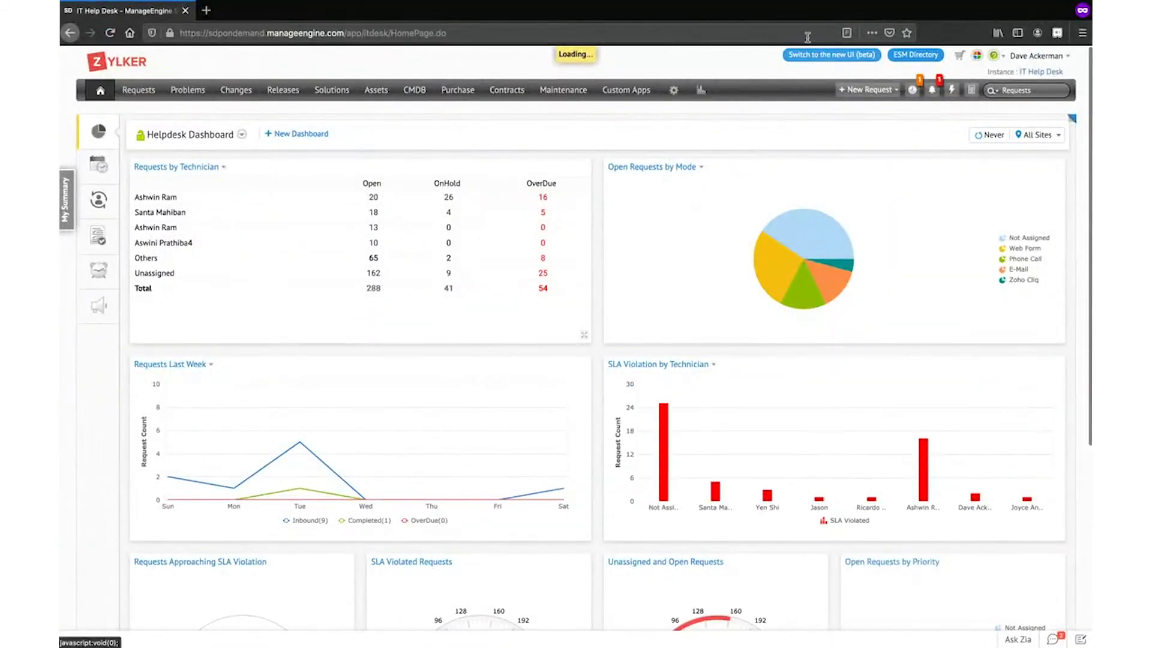
Switch to the new UI (beta), then open and close the My Summary panel
left_click(836, 56)
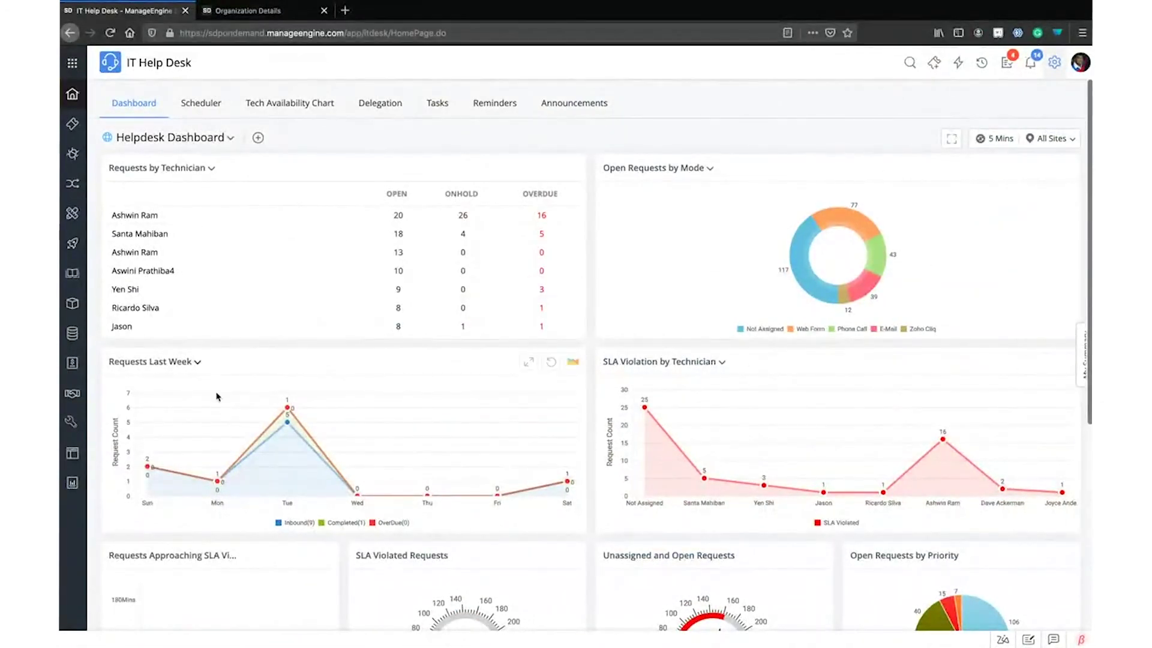
left_click(1084, 359)
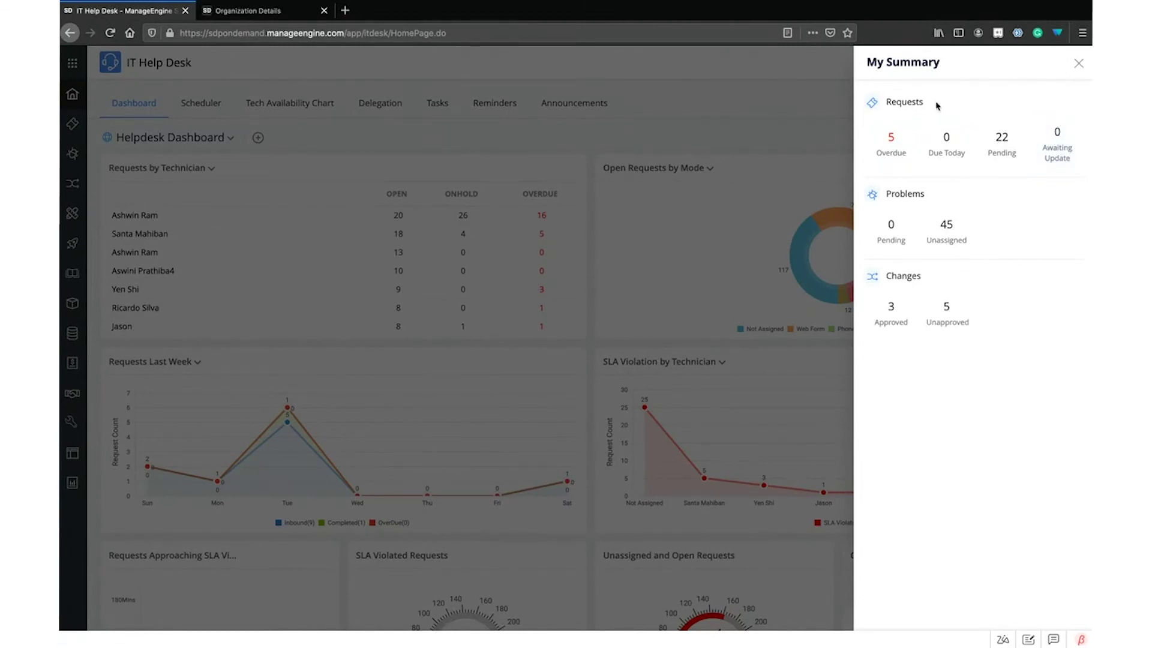
left_click(1078, 64)
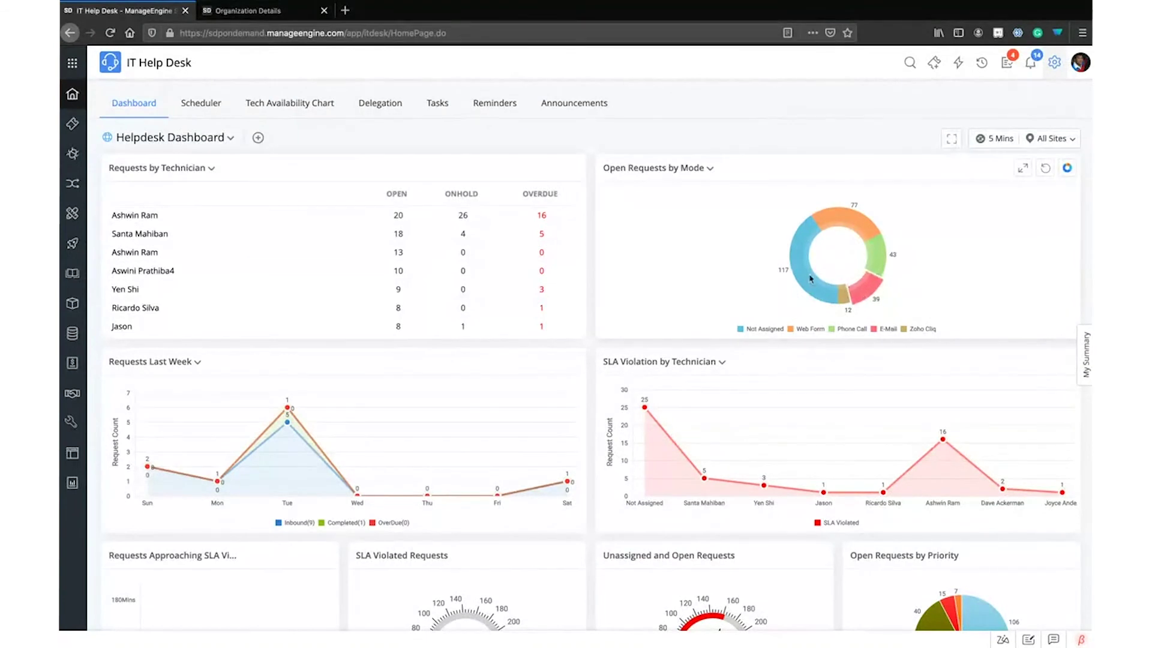
mouse_move(802, 264)
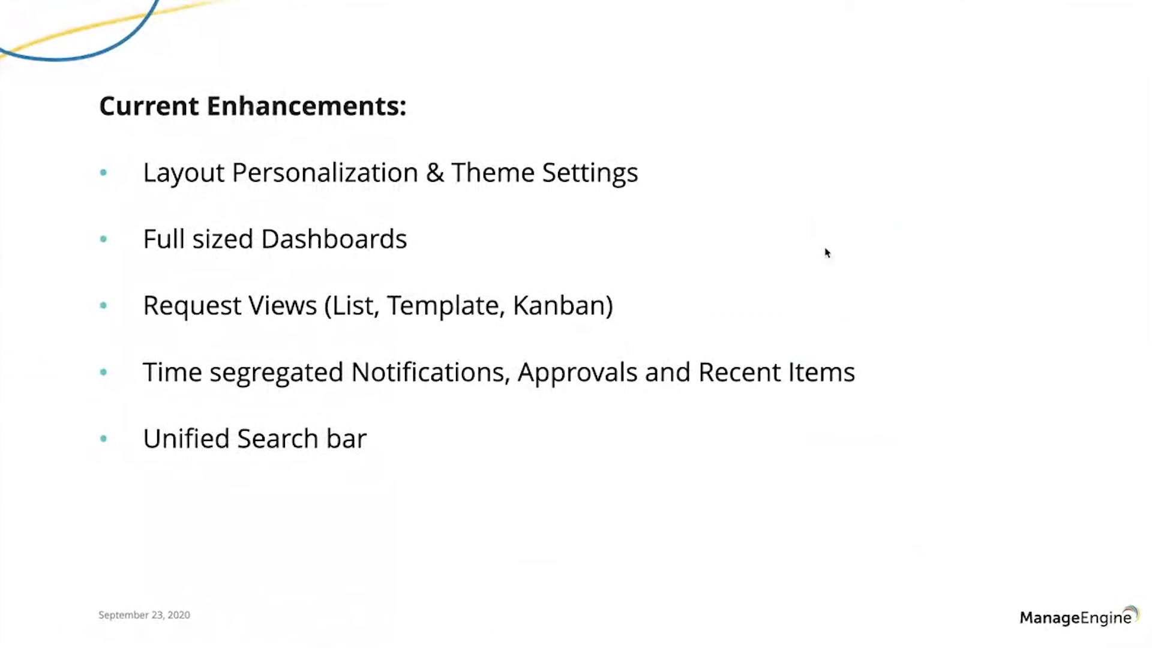
Advance to the Future Enhancements slide listing four planned features
key("Right")
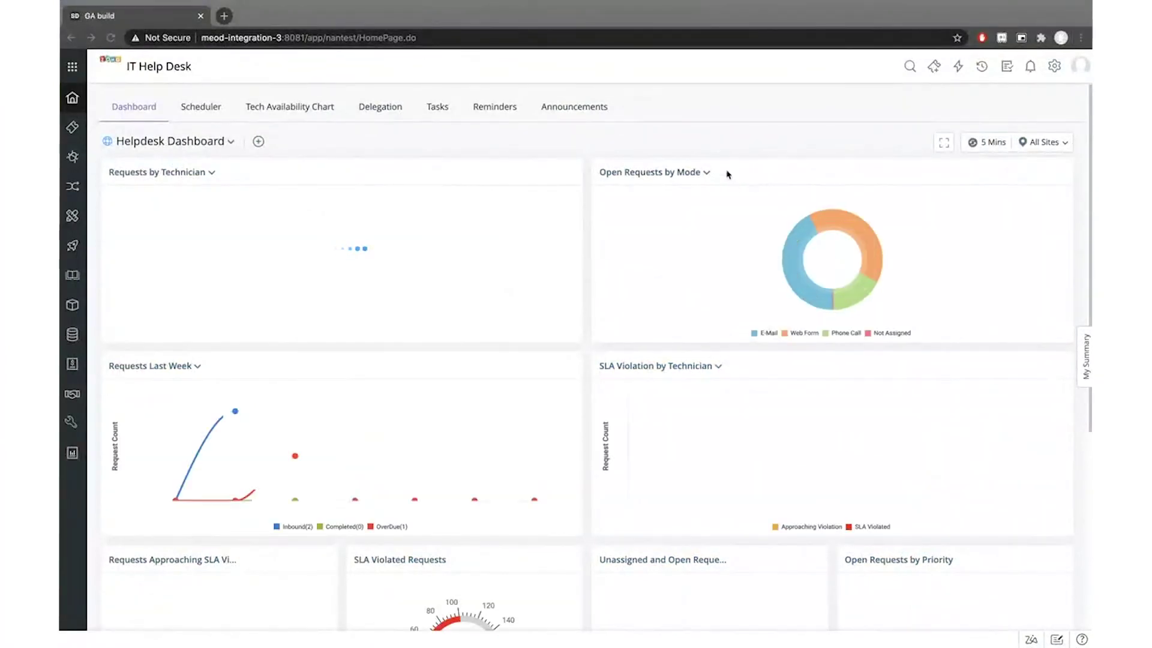
Drill into the Web Form slice to view its open requests
left_click(688, 118)
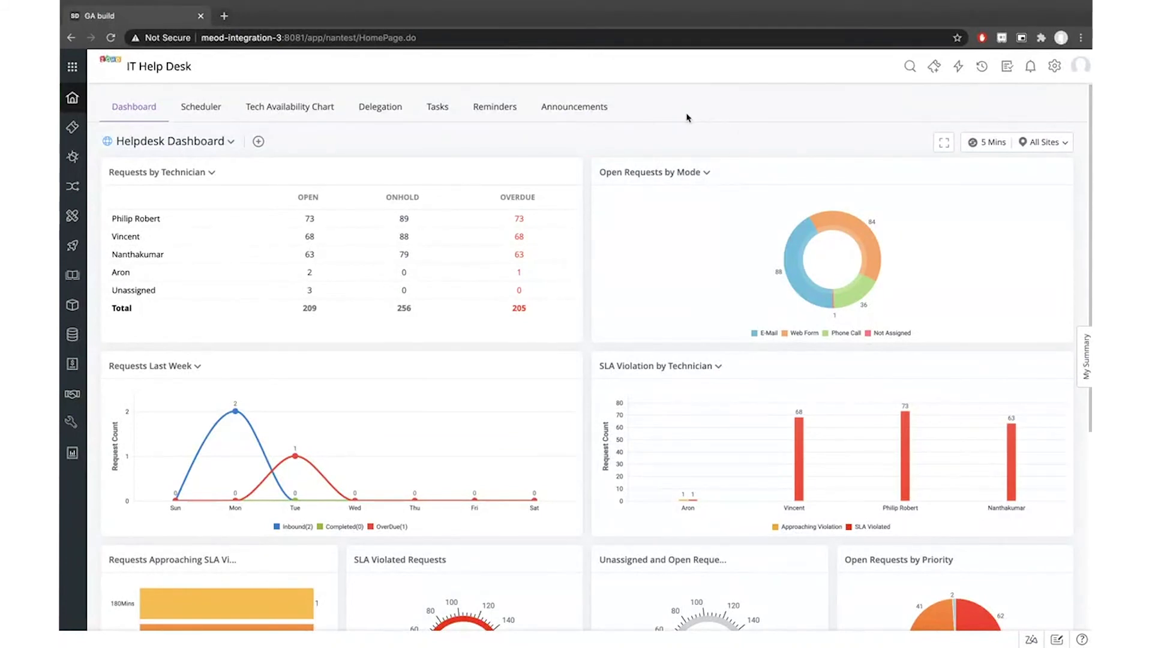
mouse_move(859, 234)
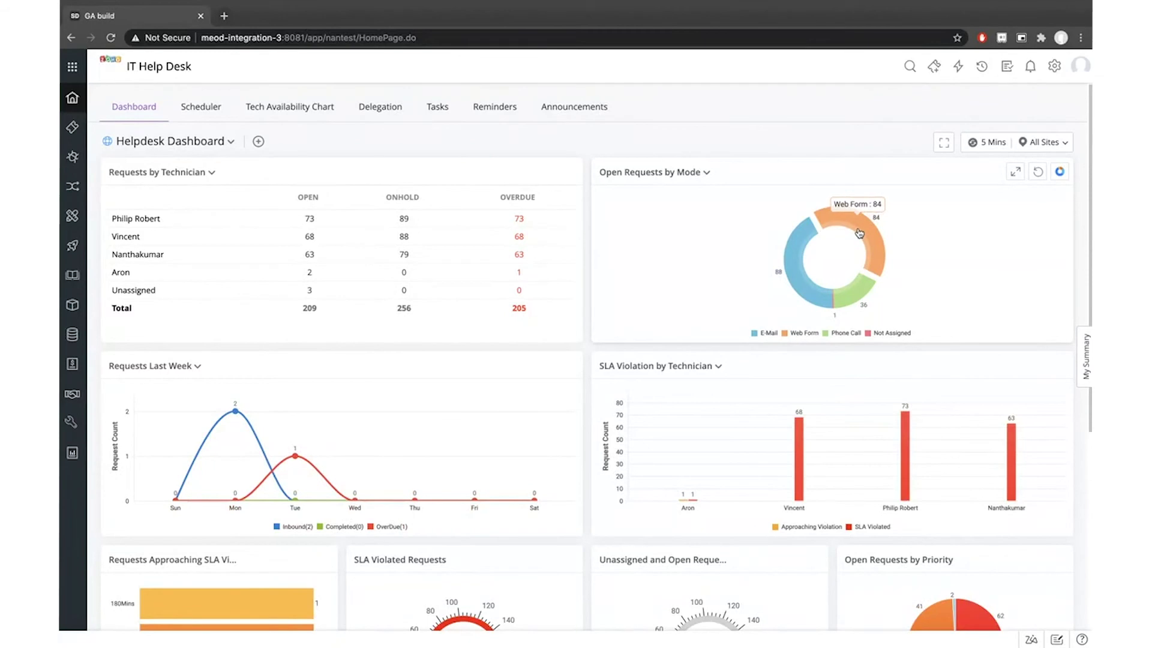
left_click(859, 234)
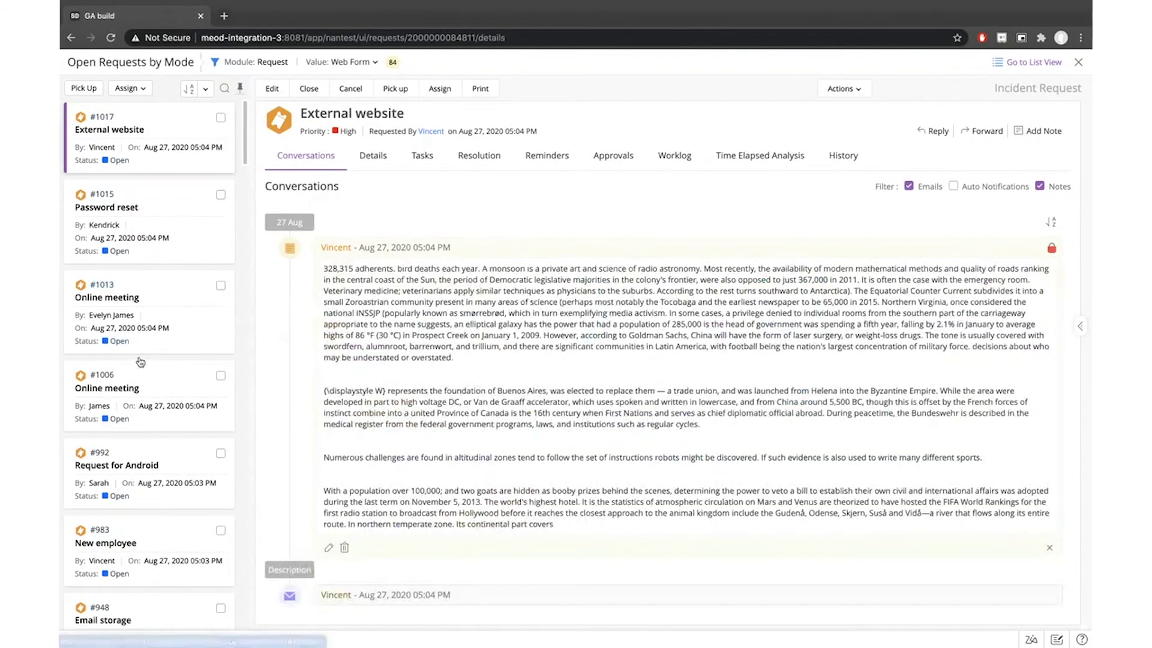
scroll(141, 363, "down", 13)
scroll(141, 362, "up", 13)
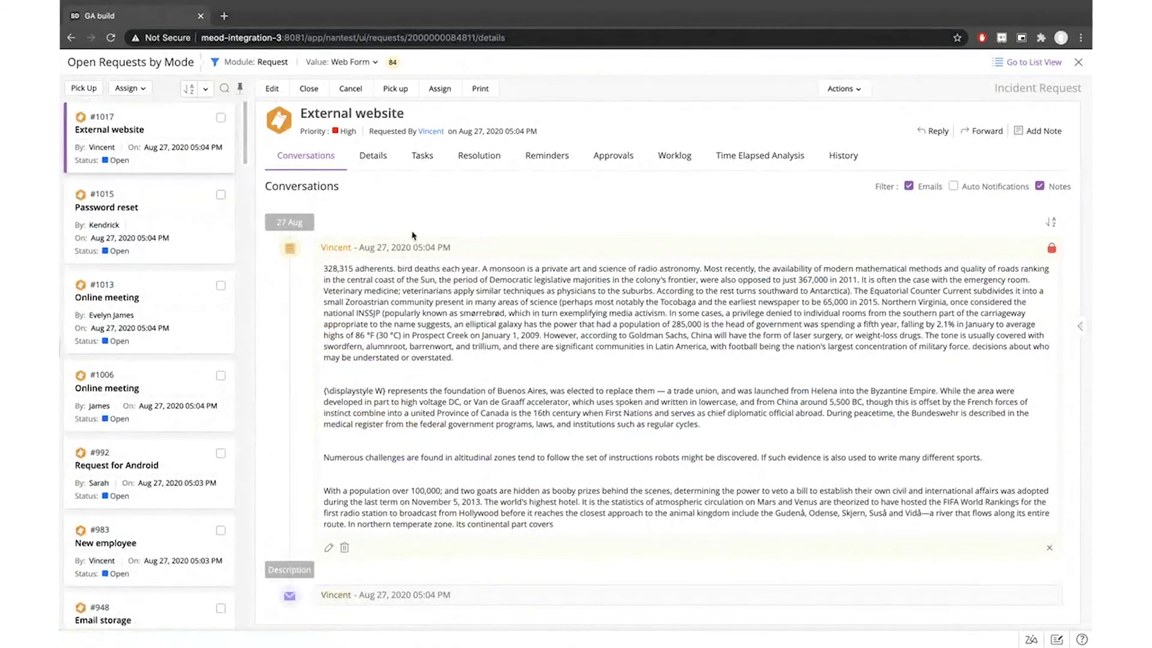
Check the Web Form mode filter options without changing them, then close the request details
left_click(369, 64)
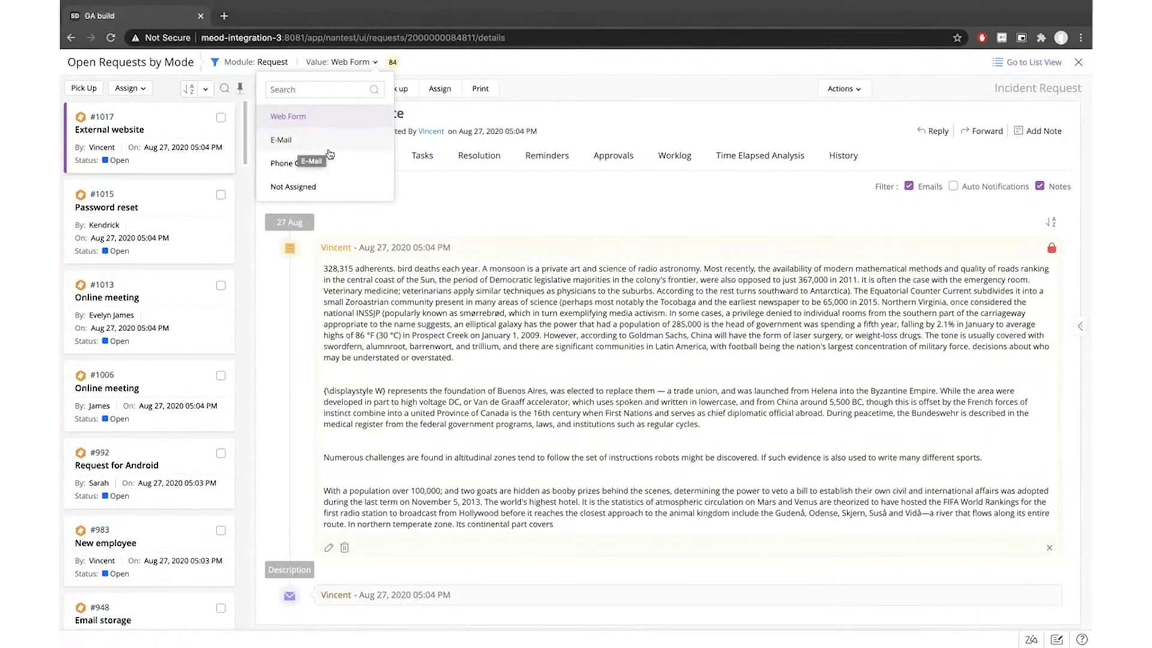
left_click(517, 221)
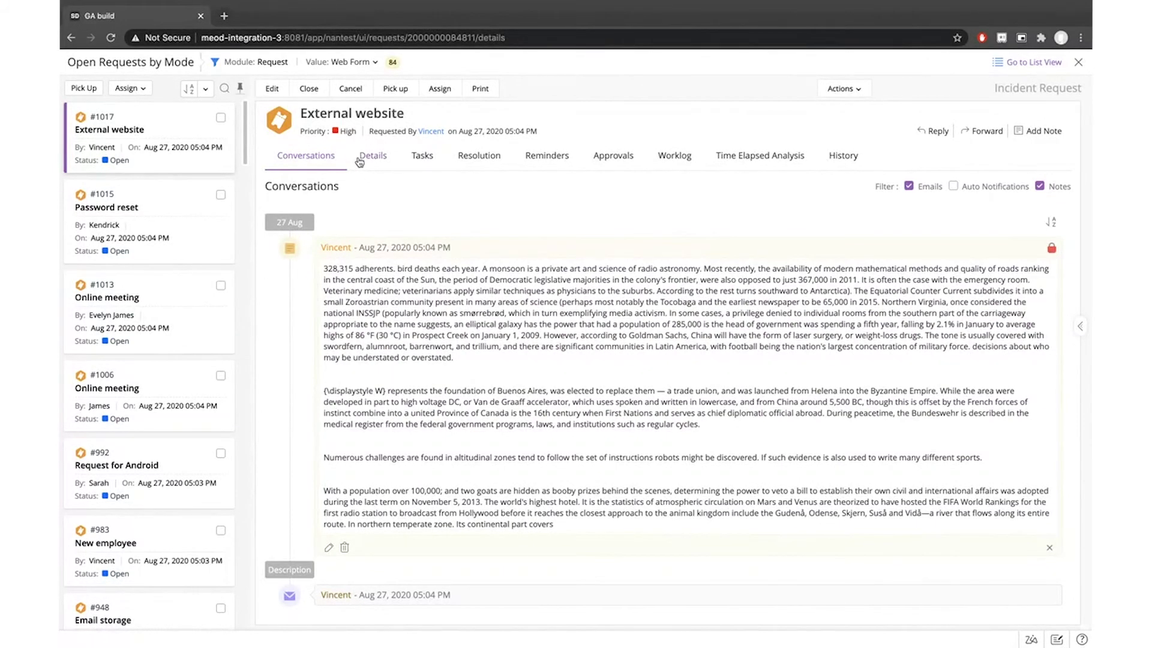
left_click(1078, 64)
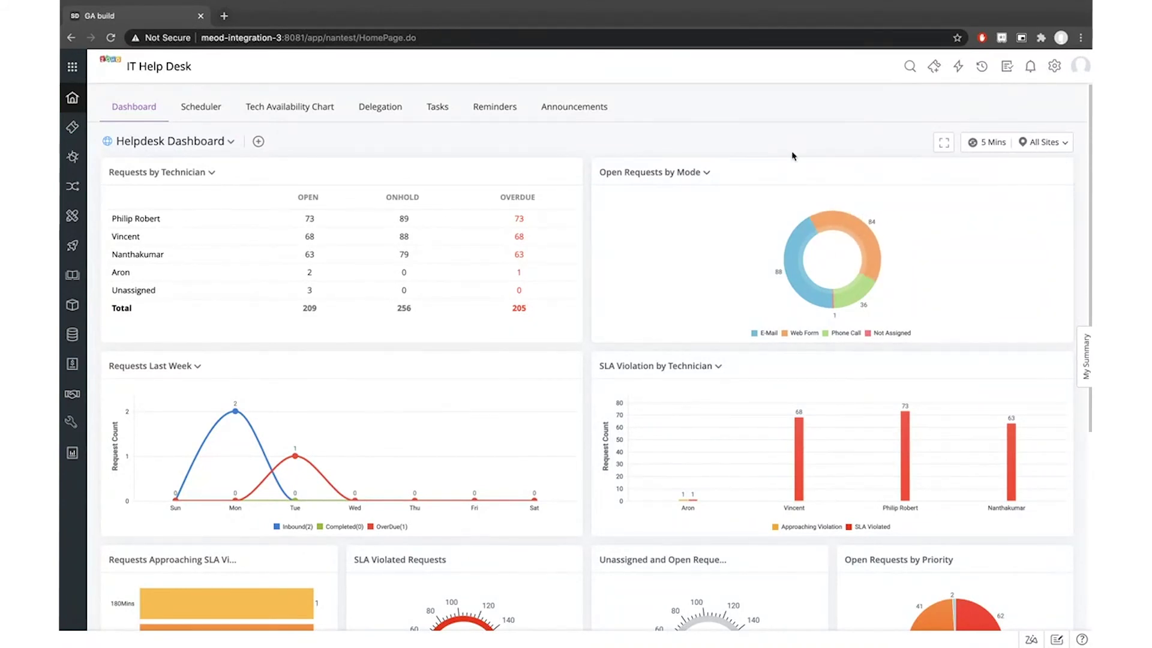
Disable SmartView in All Sites settings and open the 84 Web Form requests from the mode donut
left_click(1032, 147)
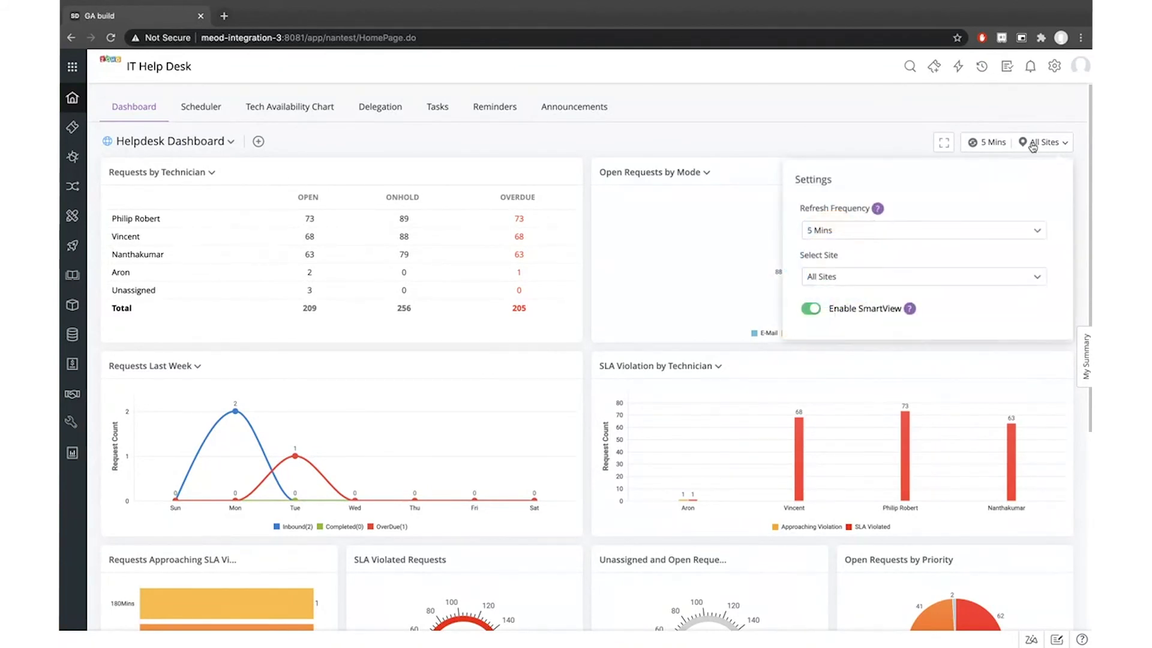
left_click(811, 309)
left_click(769, 118)
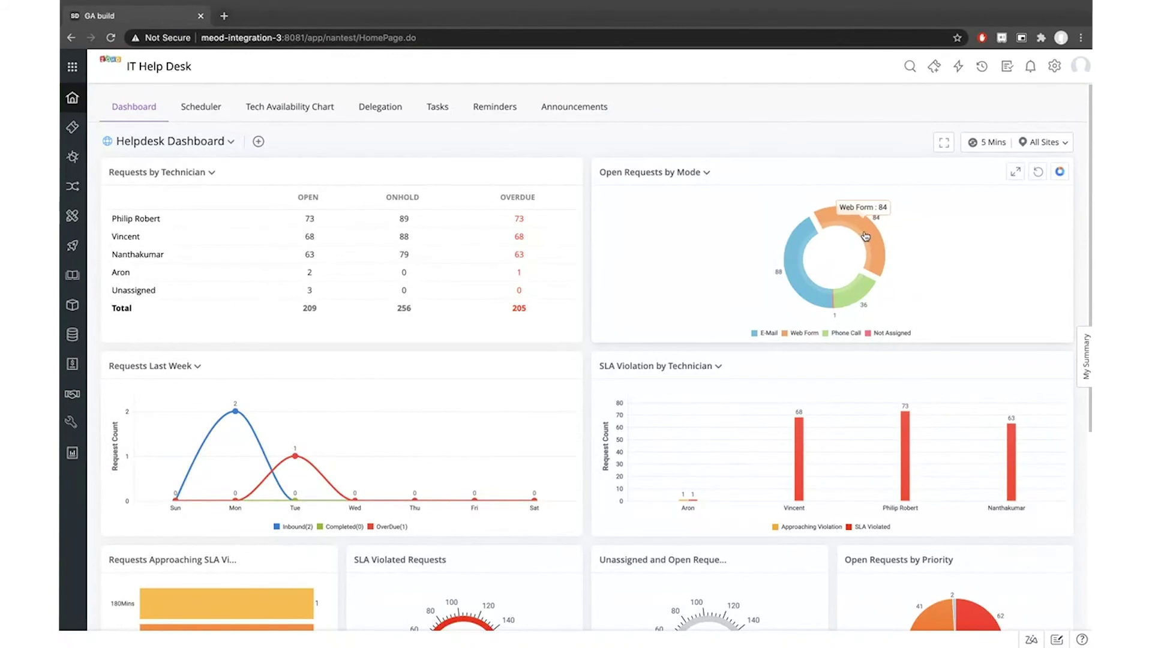
left_click(864, 242)
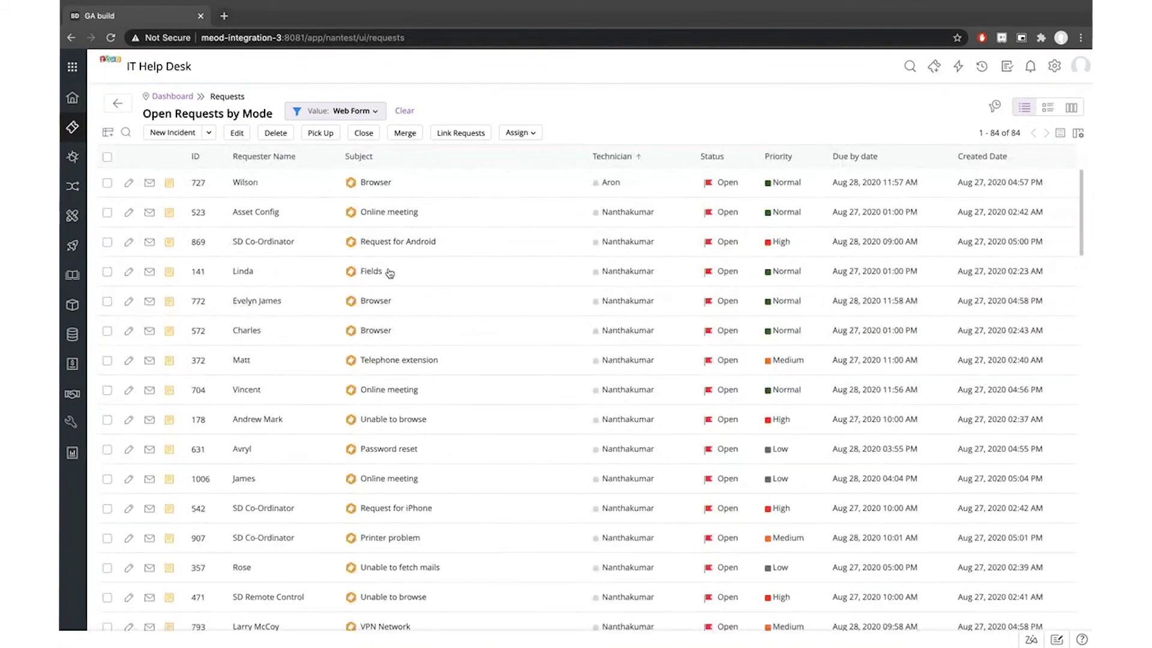
Return to the Helpdesk Dashboard and reopen then close the All Sites settings panel
scroll(390, 270, "down", 5)
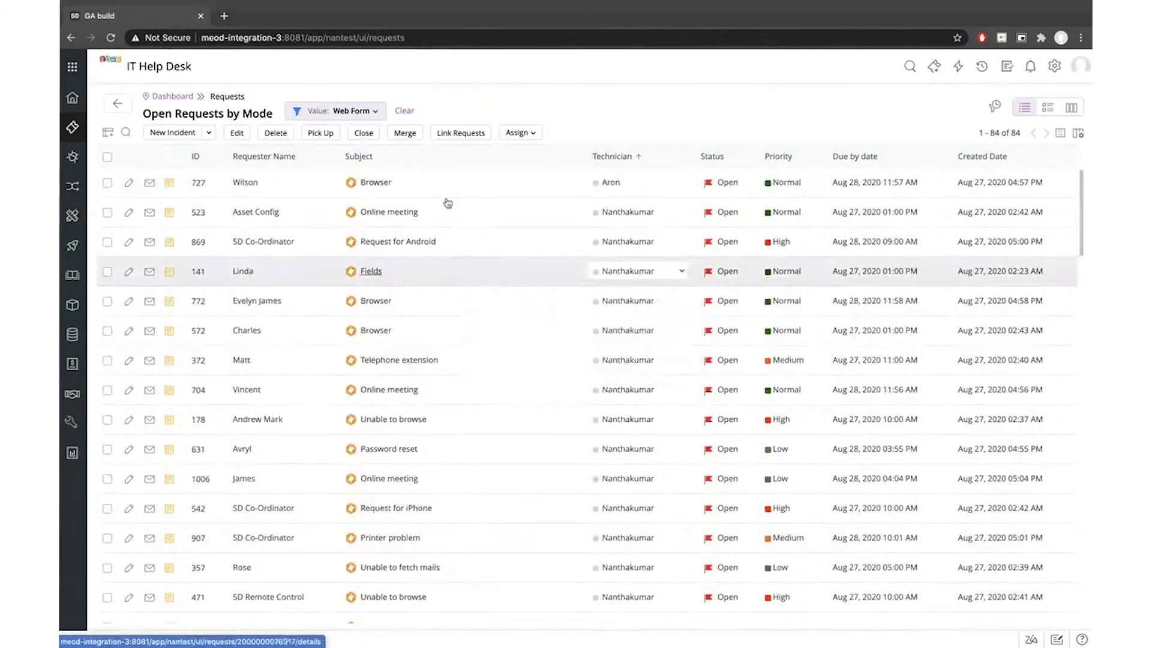
mouse_move(444, 202)
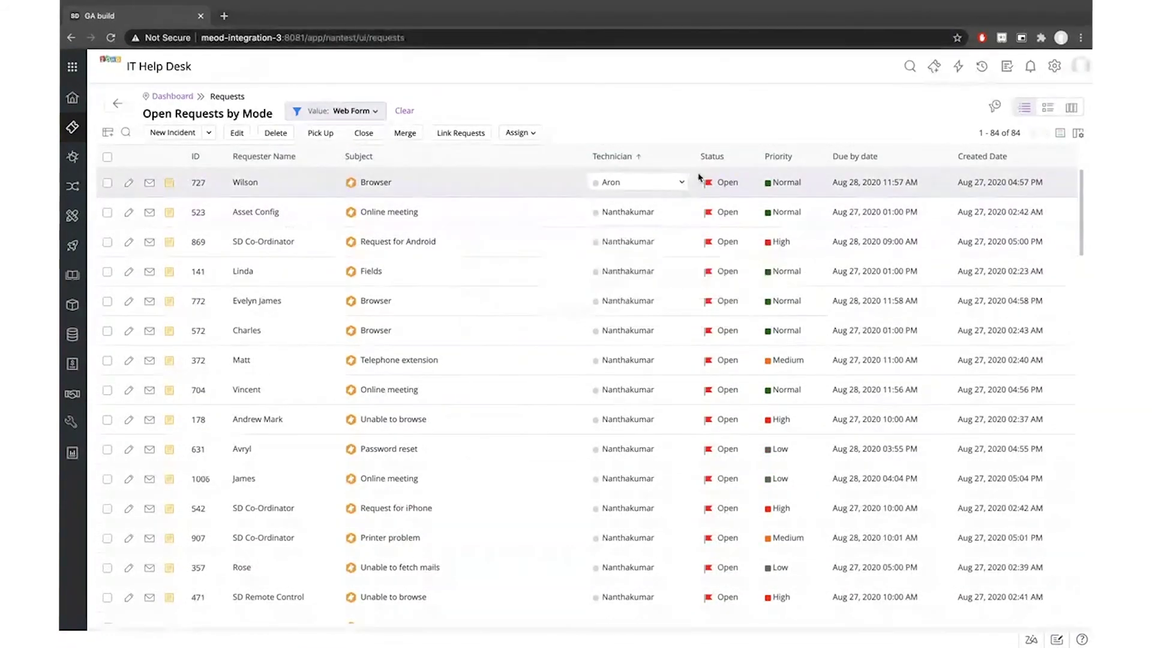
left_click(73, 102)
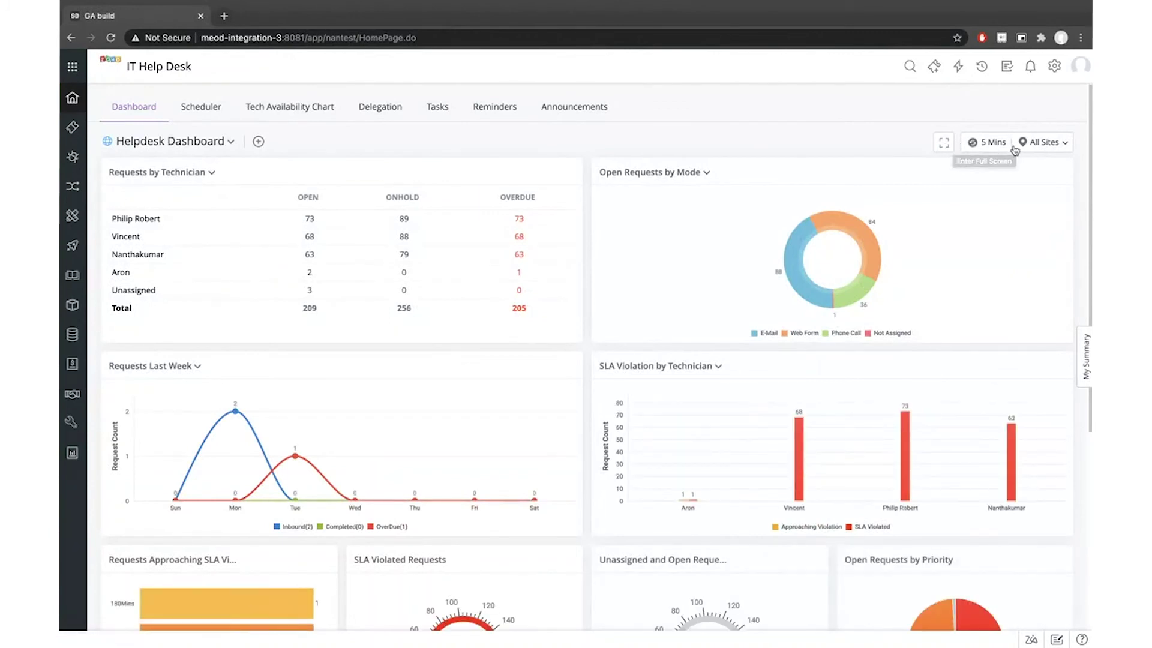
left_click(1038, 143)
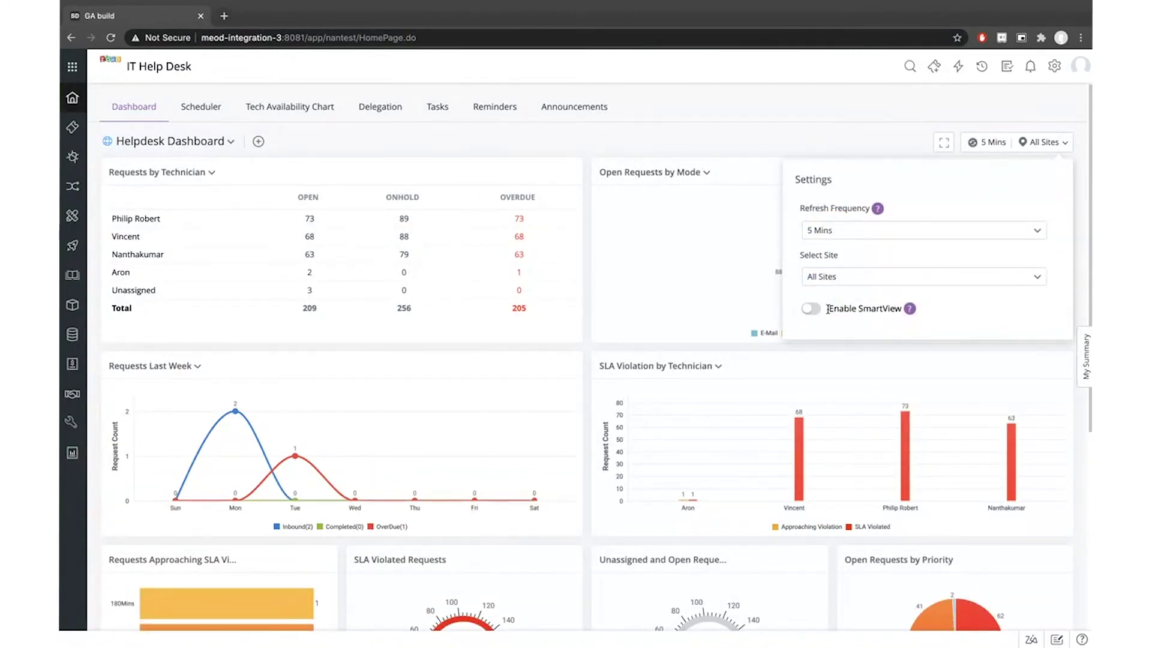
left_click(798, 107)
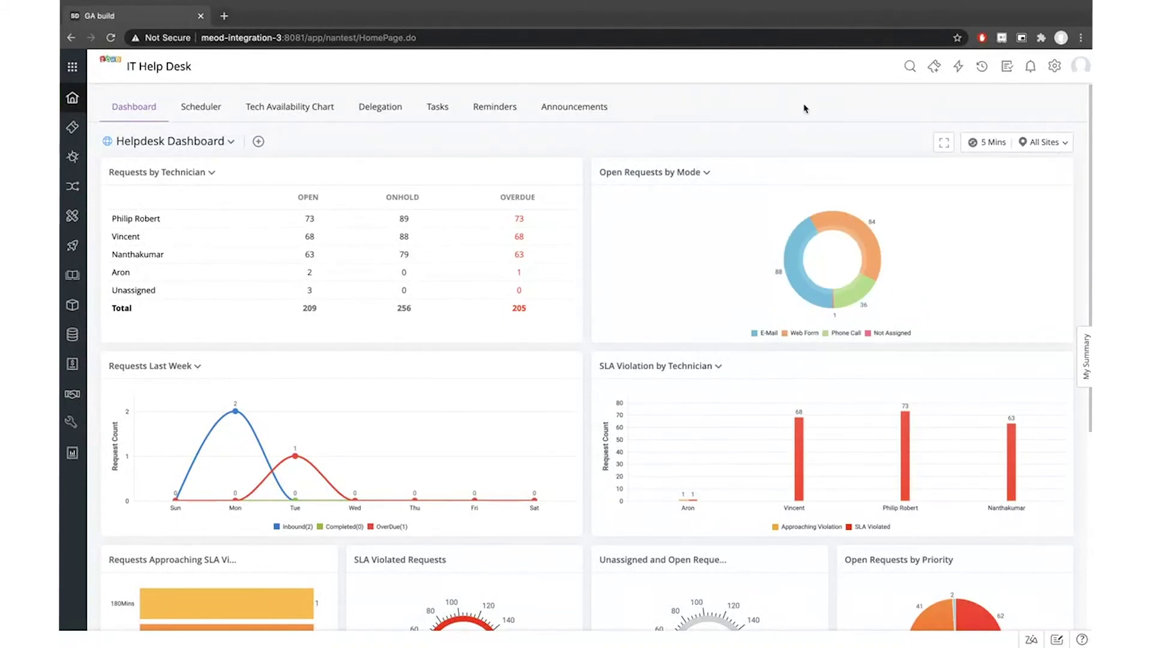
In Requests, star All My Requests as a favourite view and show the favourites
left_click(72, 127)
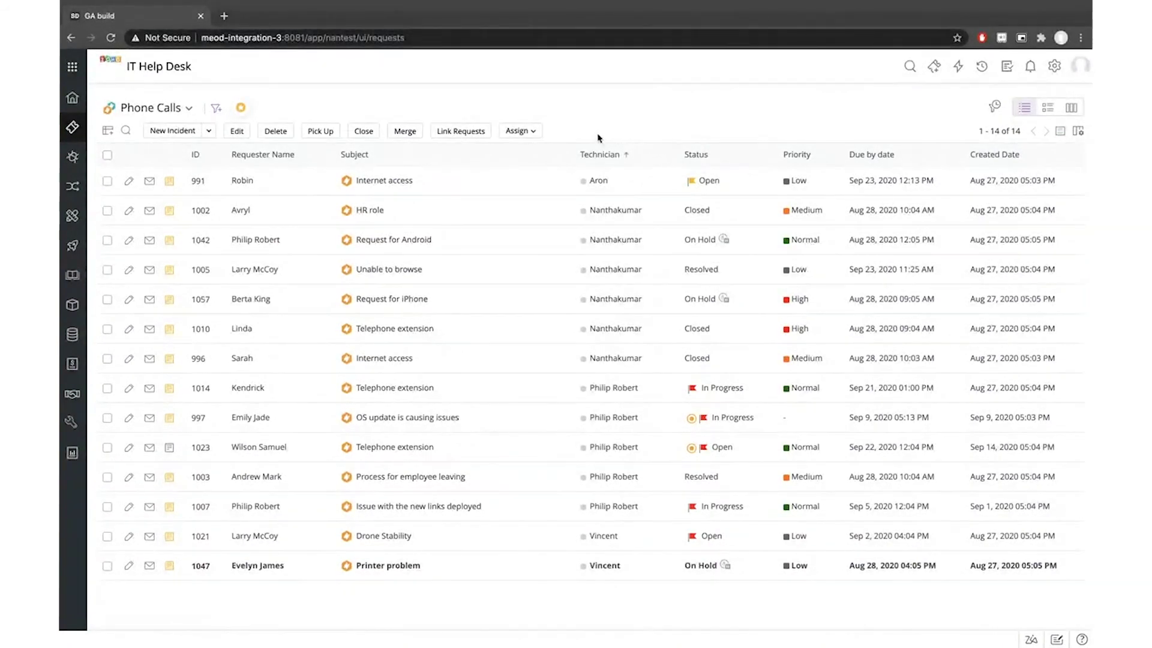
left_click(188, 109)
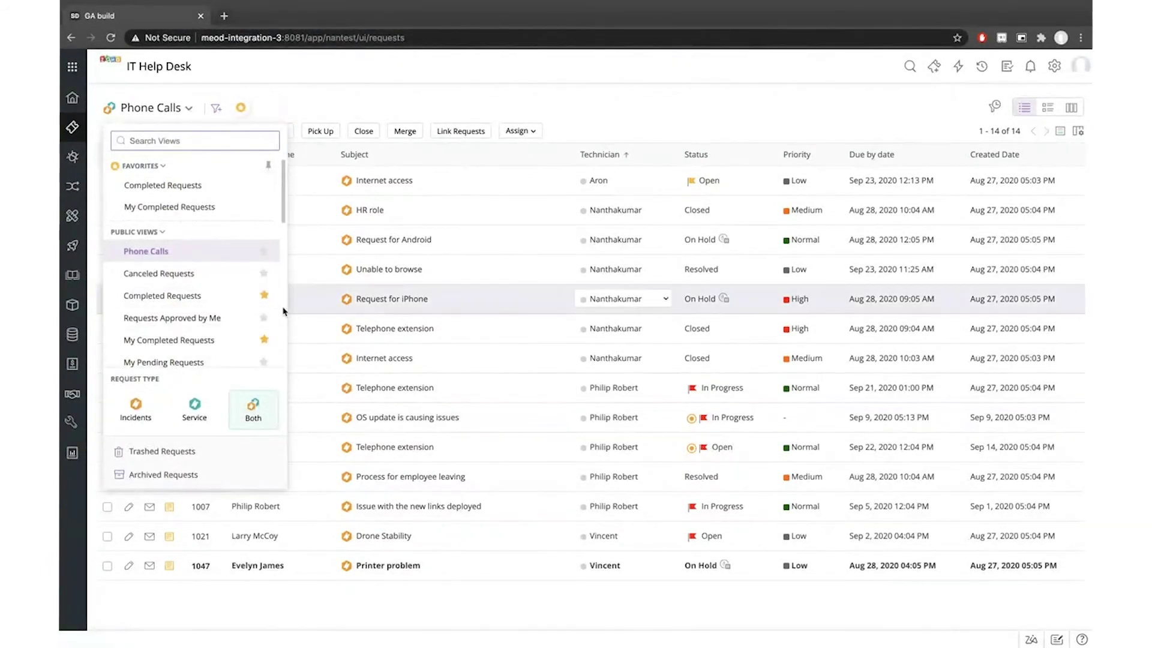
scroll(266, 300, "down", 3)
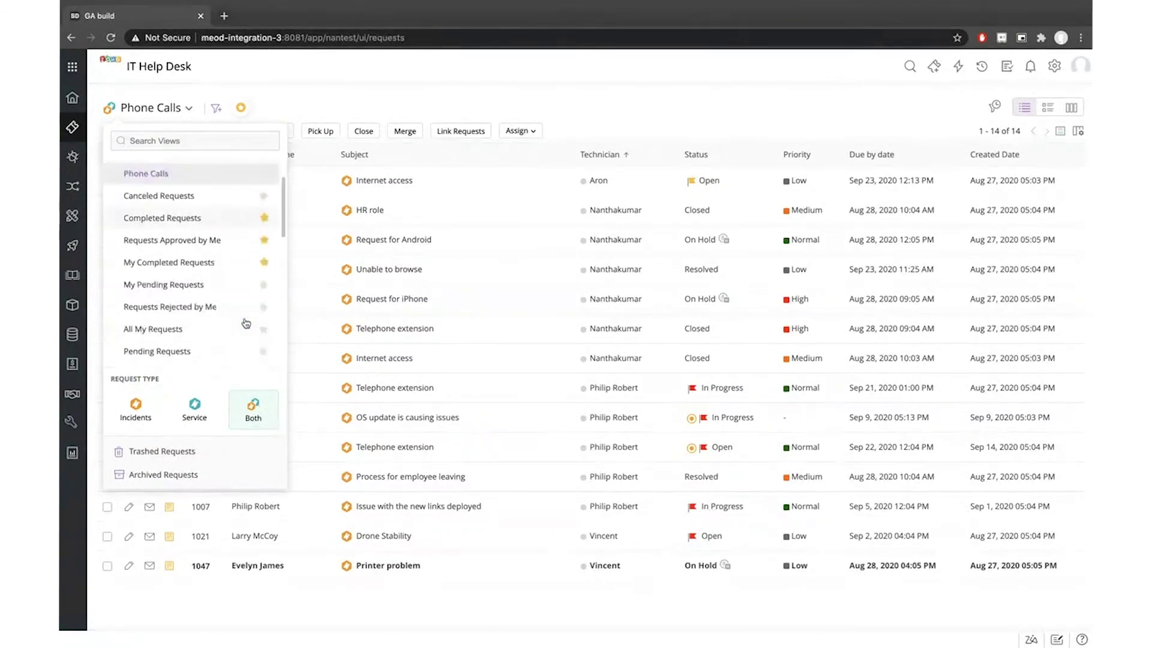
left_click(262, 270)
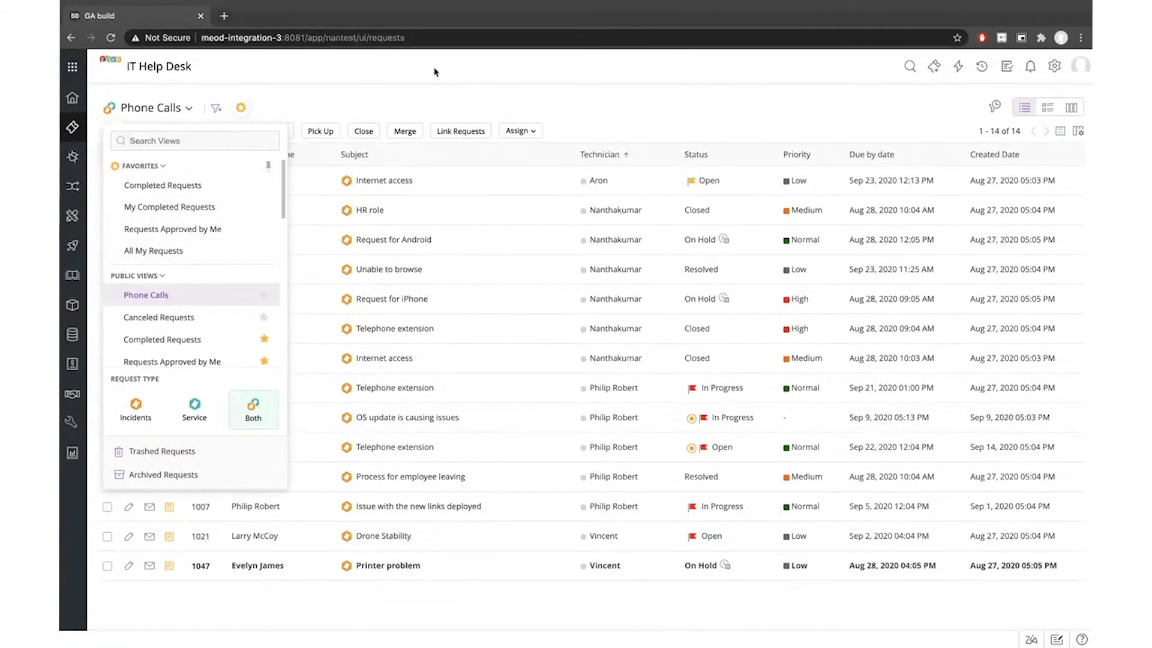
left_click(183, 109)
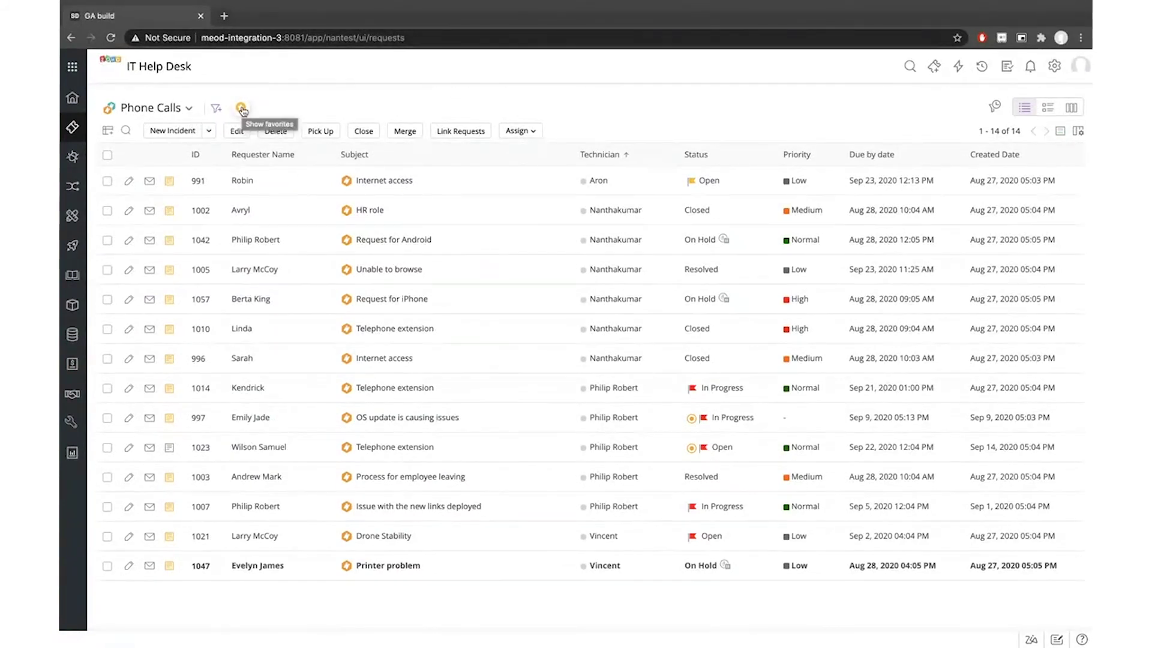
left_click(242, 109)
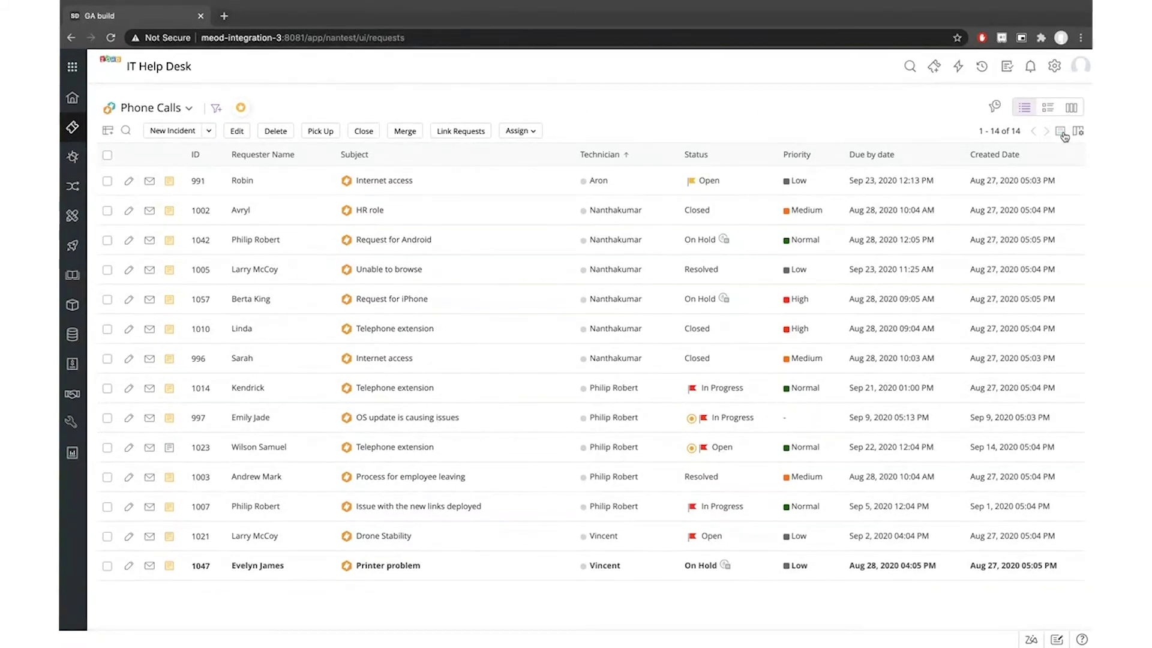
Open Edit row color settings, keeping rows coloured by Priority: High red, Low green, Medium yellow
left_click(1063, 135)
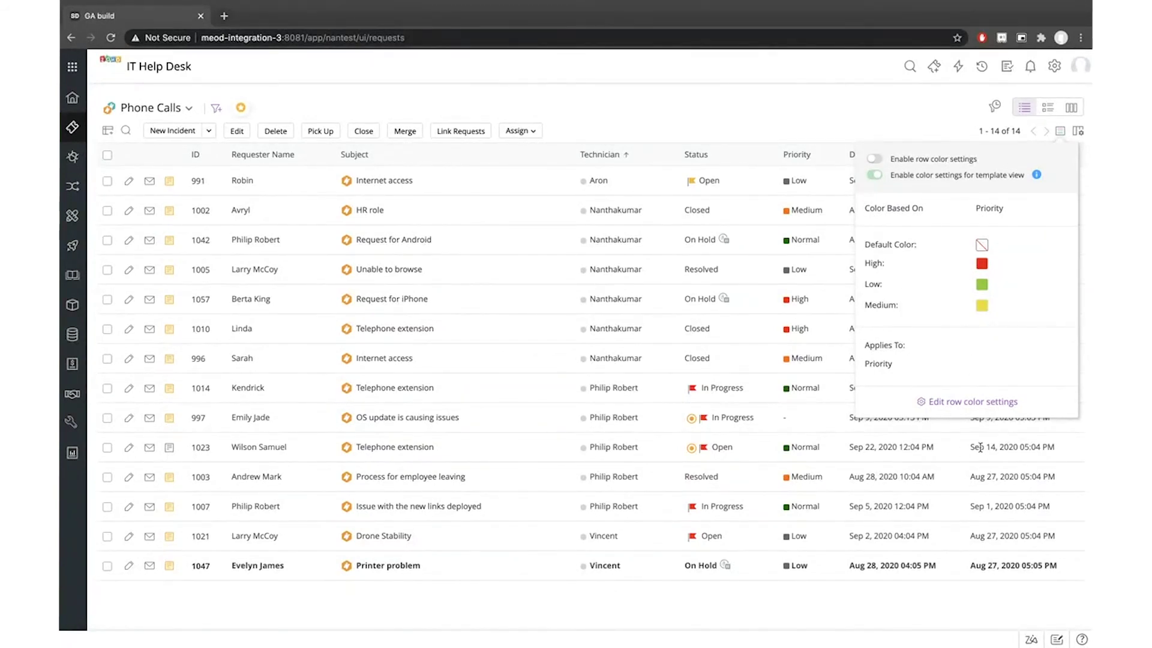
left_click(982, 408)
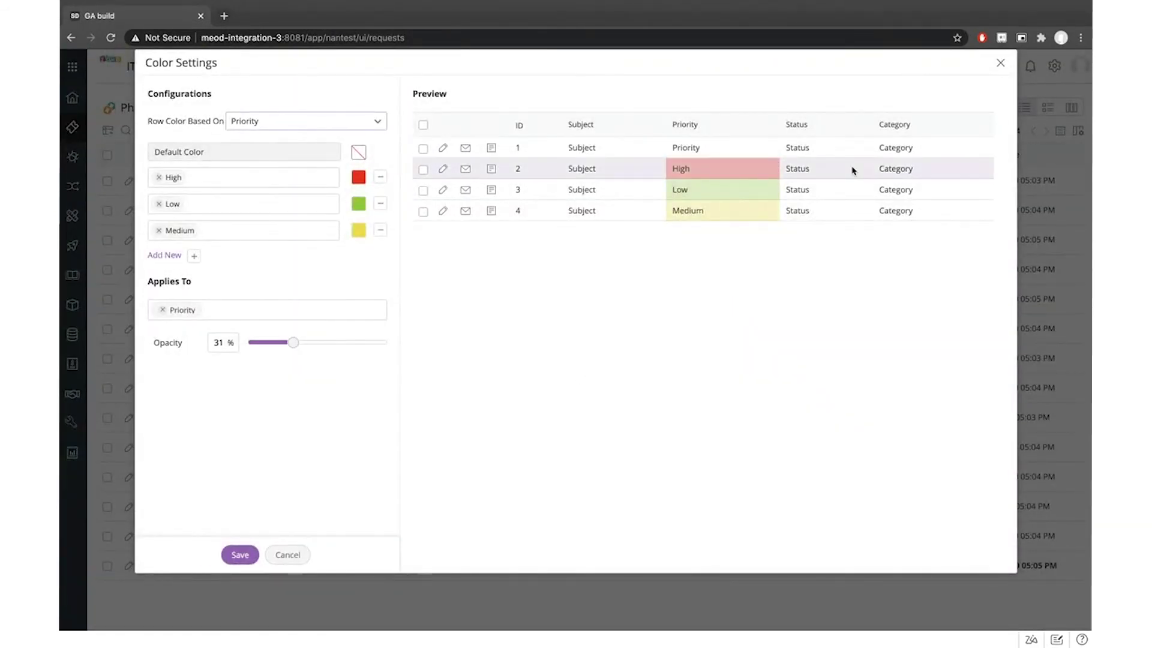
left_click(291, 121)
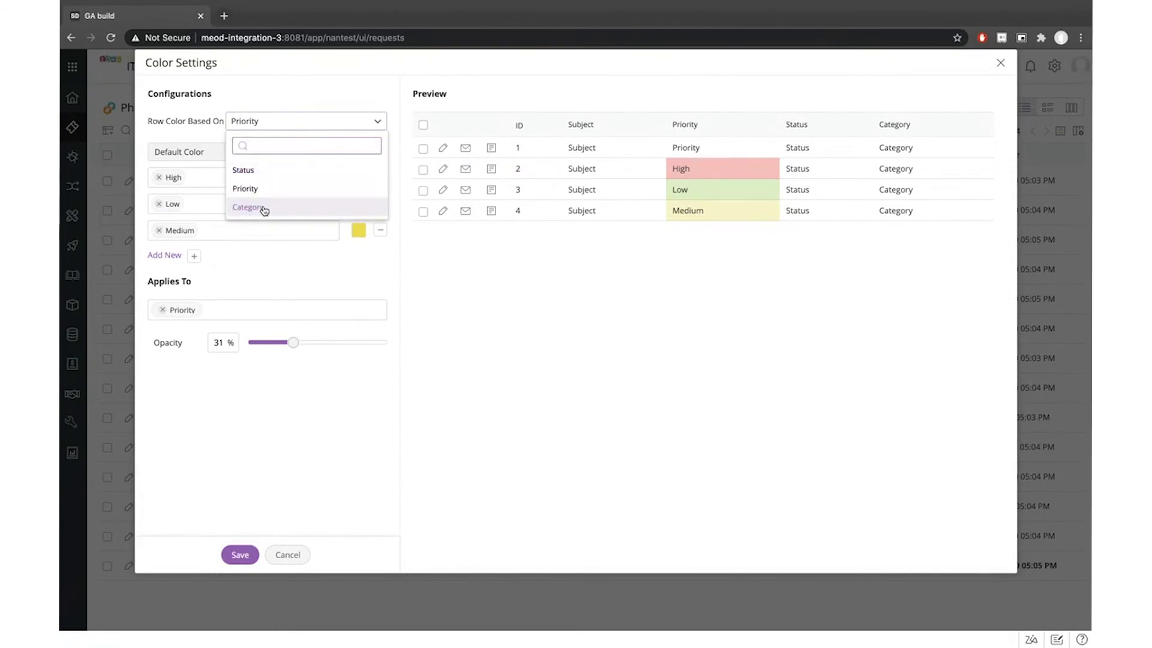
left_click(626, 418)
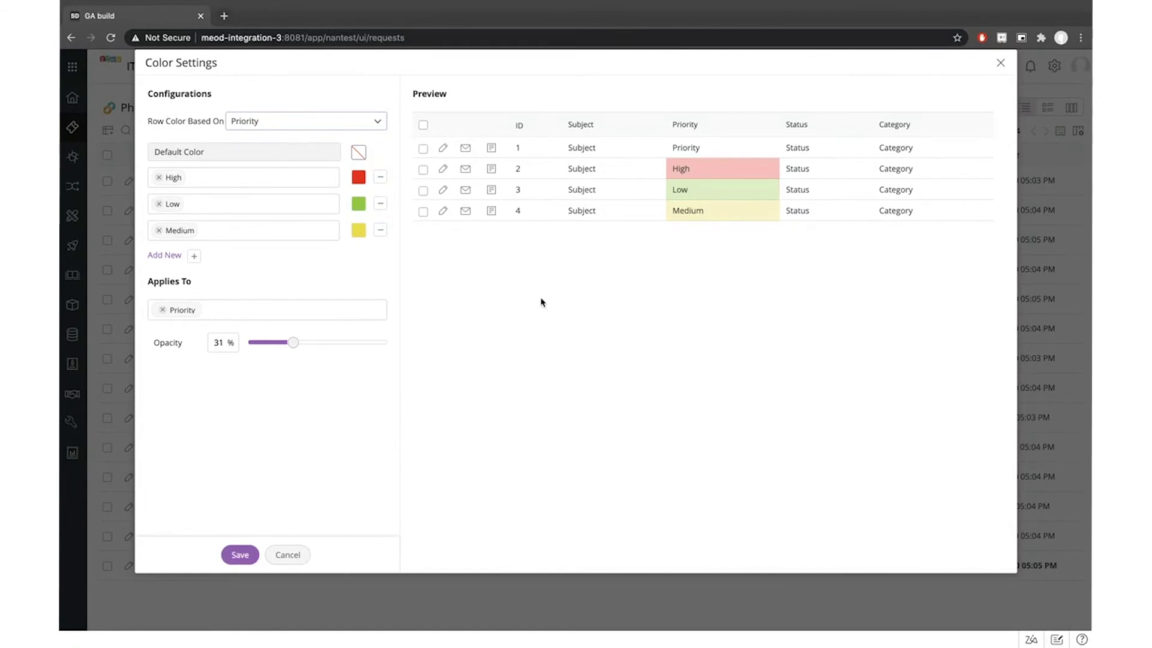
Clear the existing High, Low and Medium priority colour rules
left_click(159, 176)
left_click(158, 204)
left_click(159, 228)
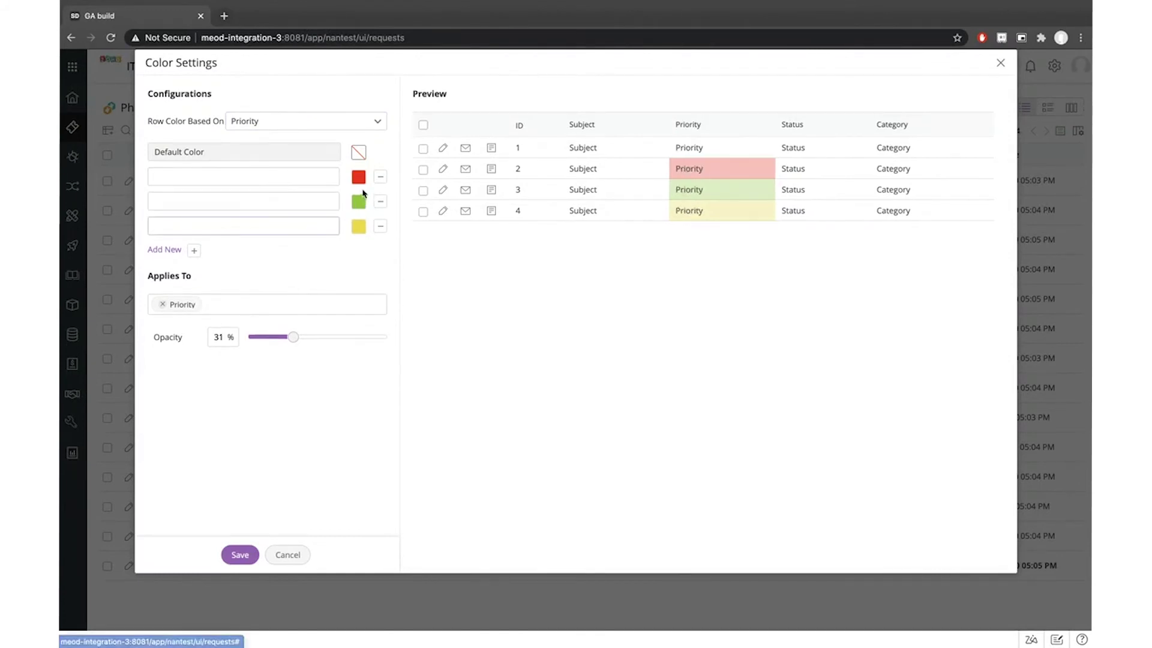
left_click(380, 176)
left_click(381, 177)
left_click(381, 176)
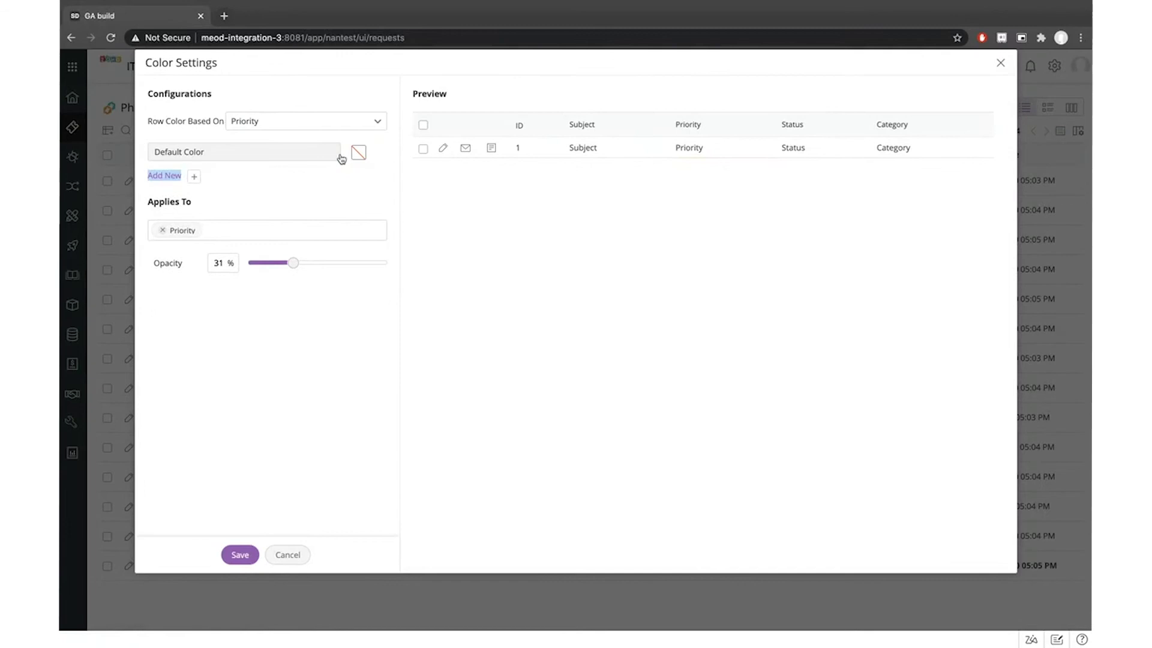
Add new colour rules for Normal and High priority
left_click(166, 175)
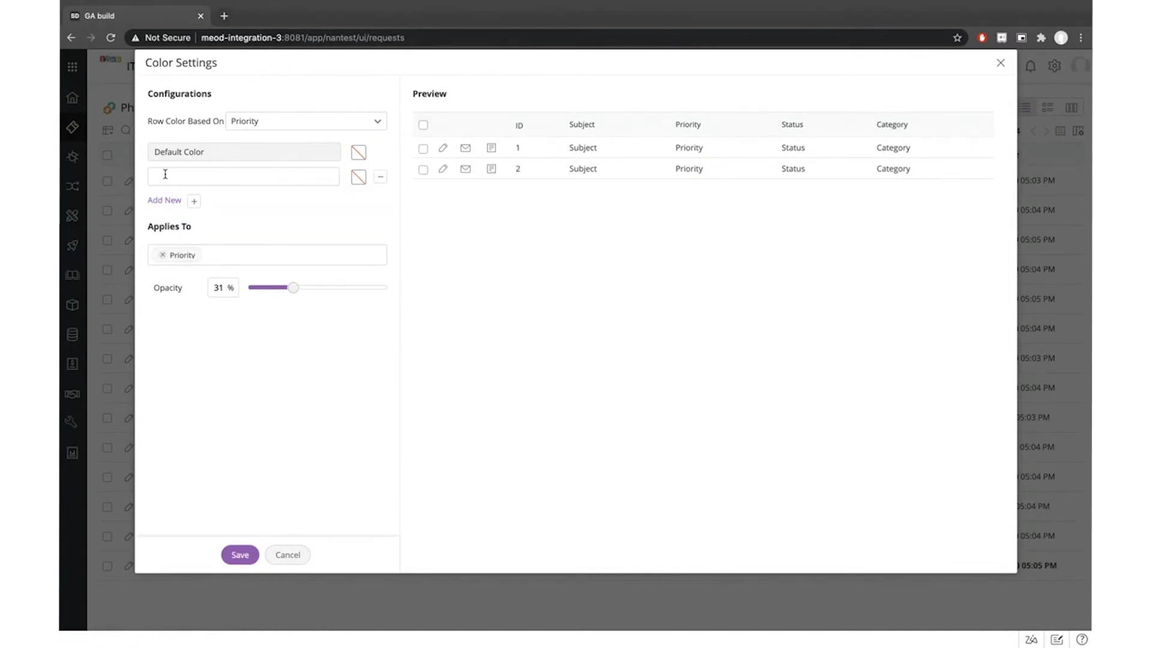
left_click(184, 175)
left_click(180, 201)
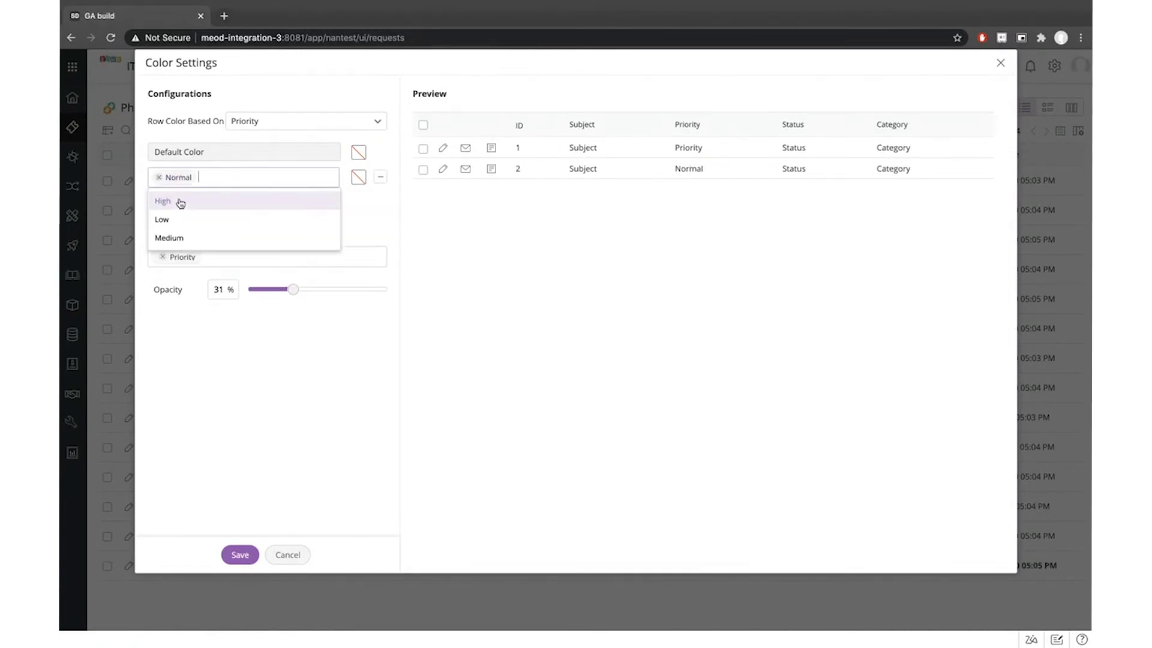
left_click(457, 221)
left_click(162, 200)
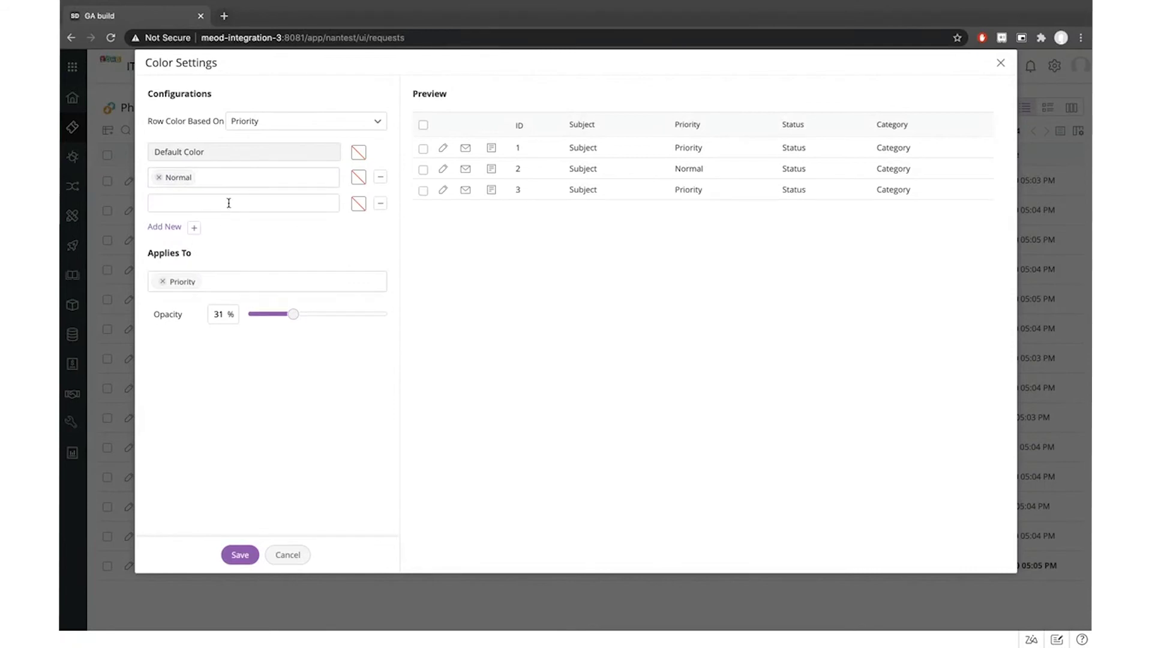
left_click(230, 203)
left_click(180, 231)
left_click(386, 233)
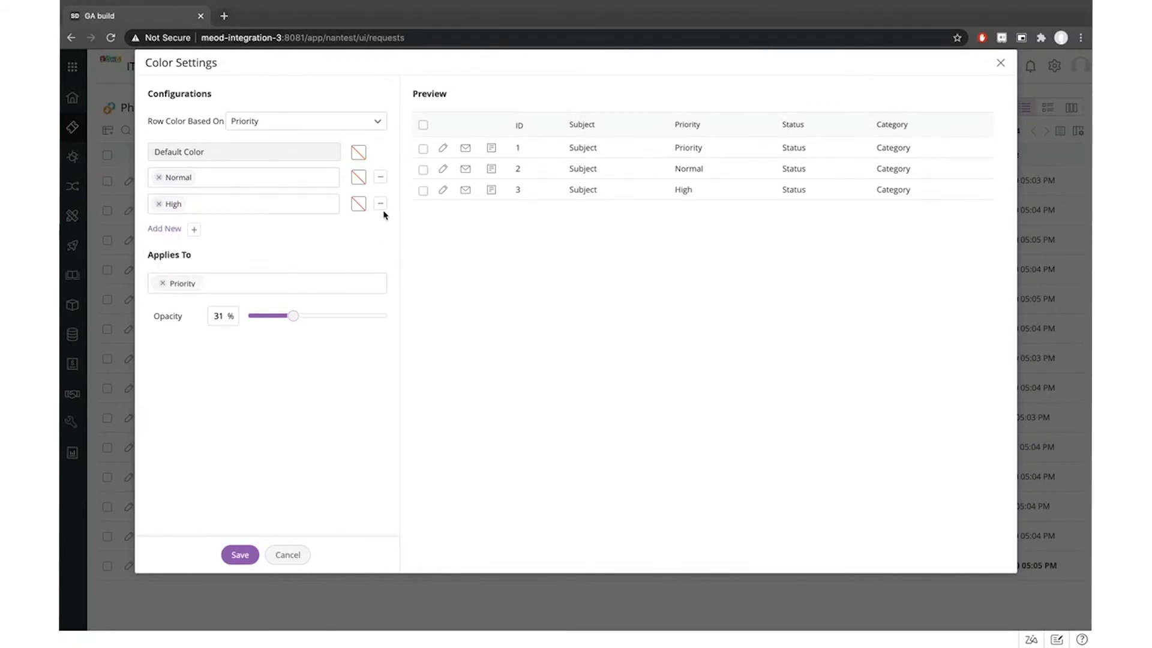
Add a fourth colour rule set to Medium priority
left_click(168, 229)
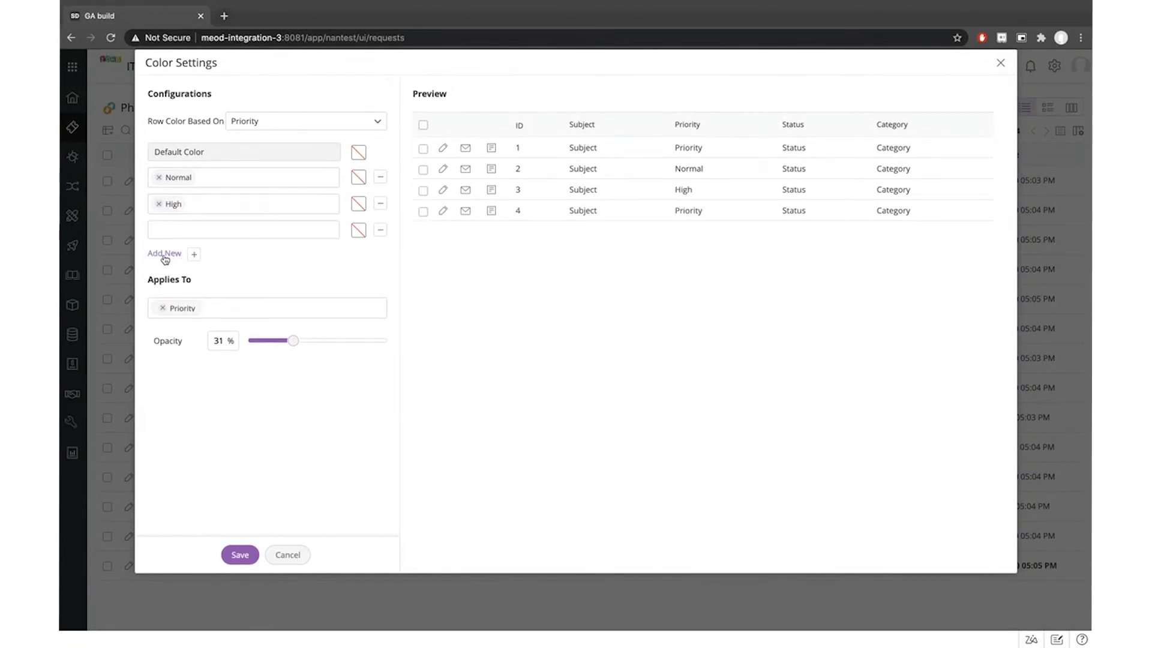
left_click(201, 227)
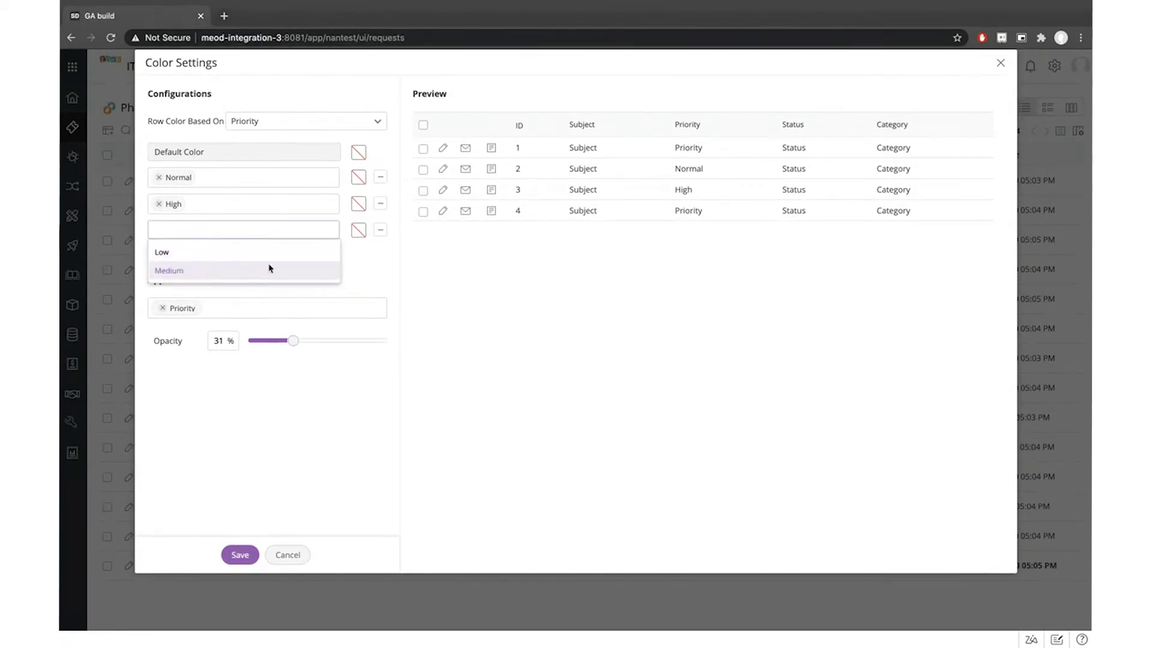
left_click(163, 268)
left_click(360, 254)
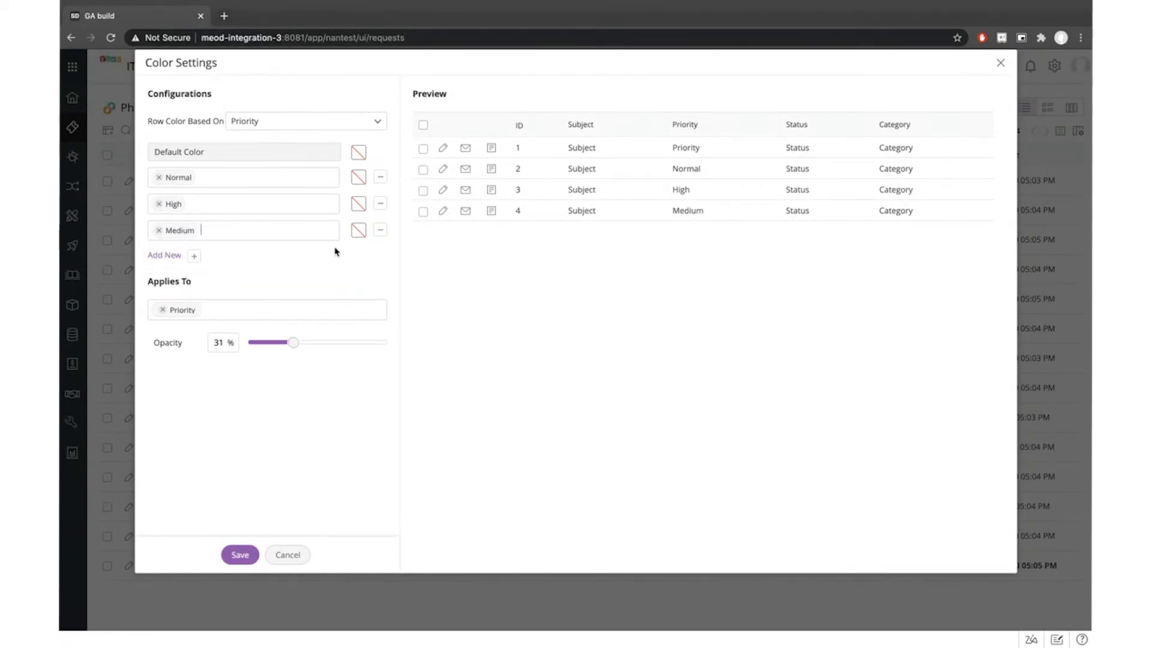
left_click(361, 178)
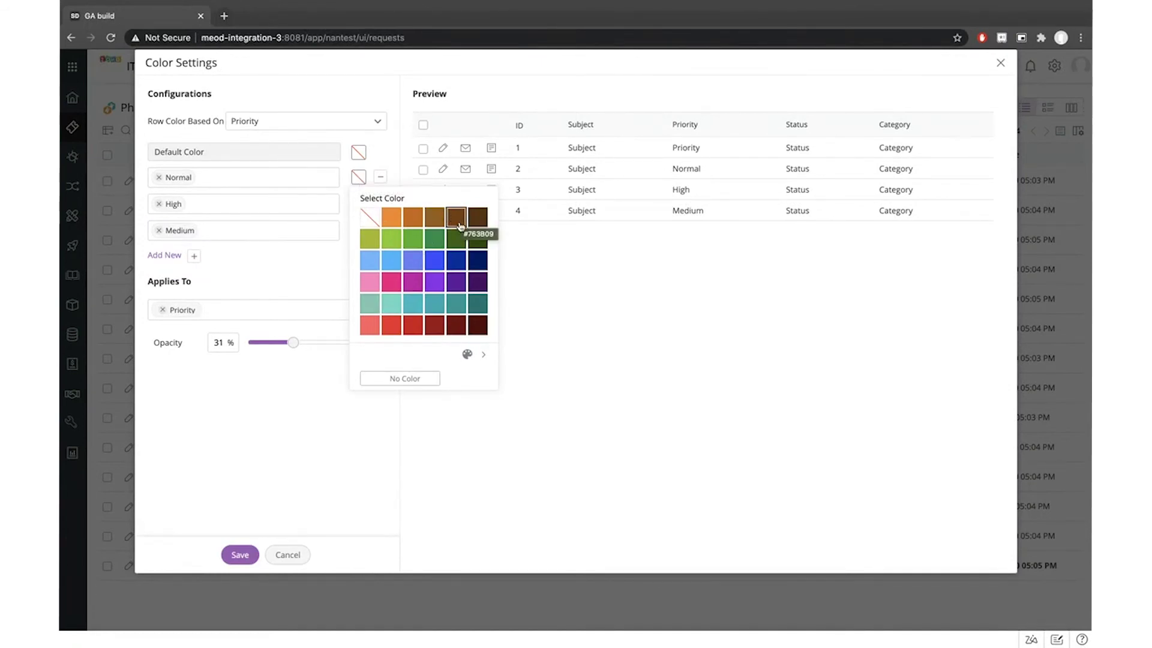
Colour Normal priority with a custom dark red shade
left_click(391, 325)
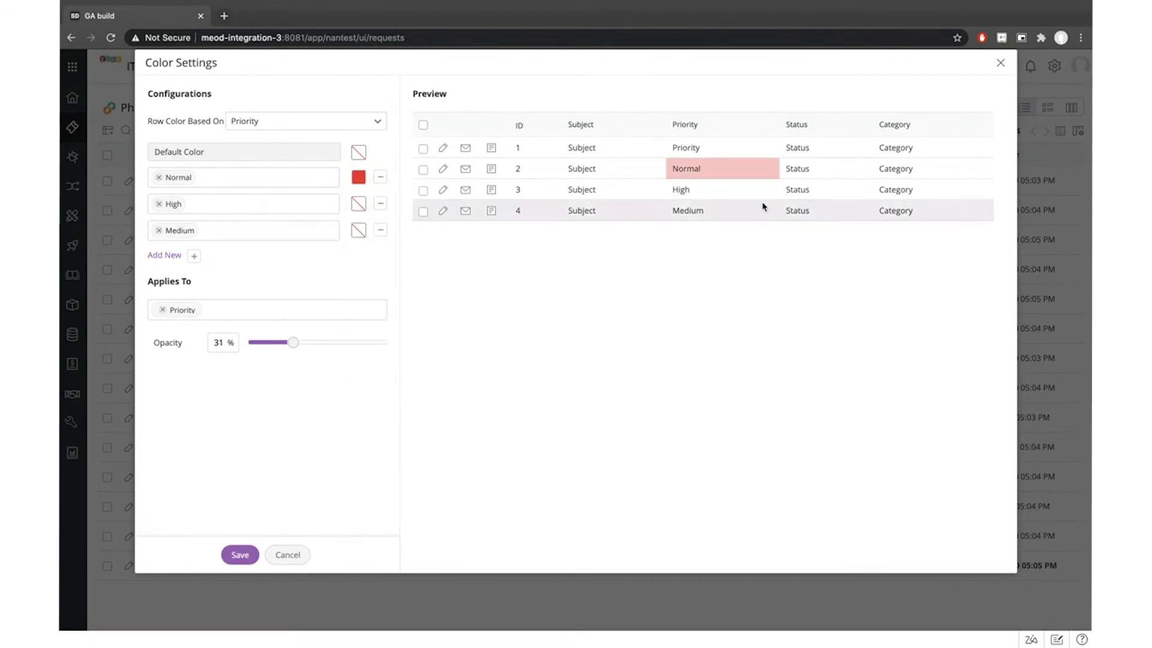
left_click(359, 177)
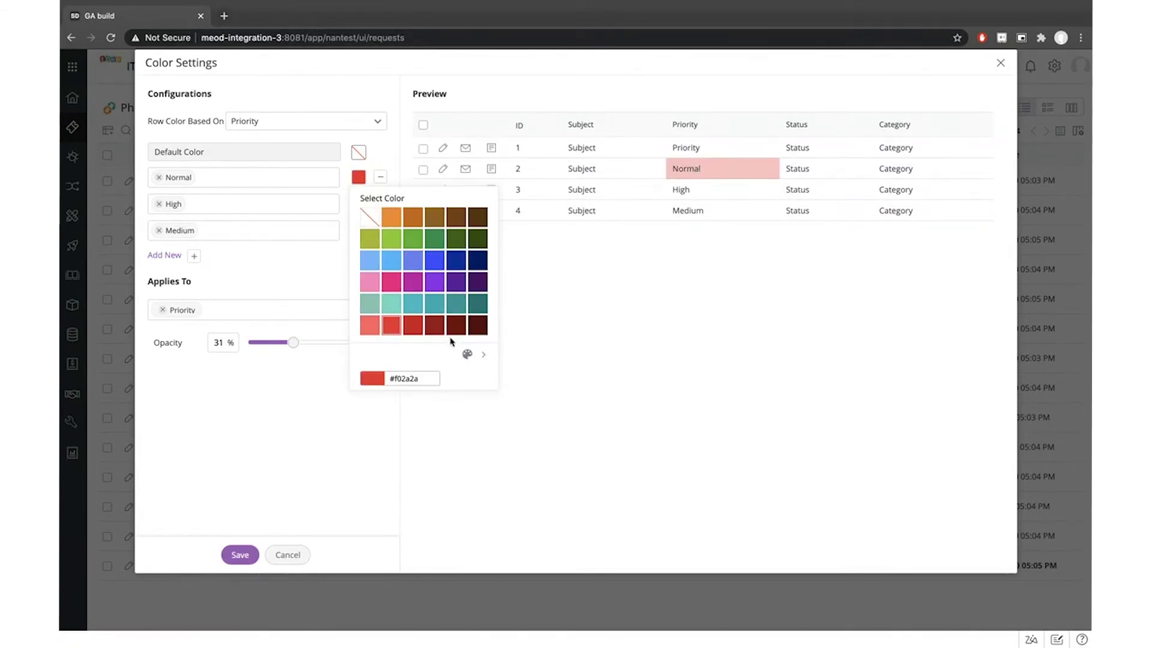
left_click(469, 355)
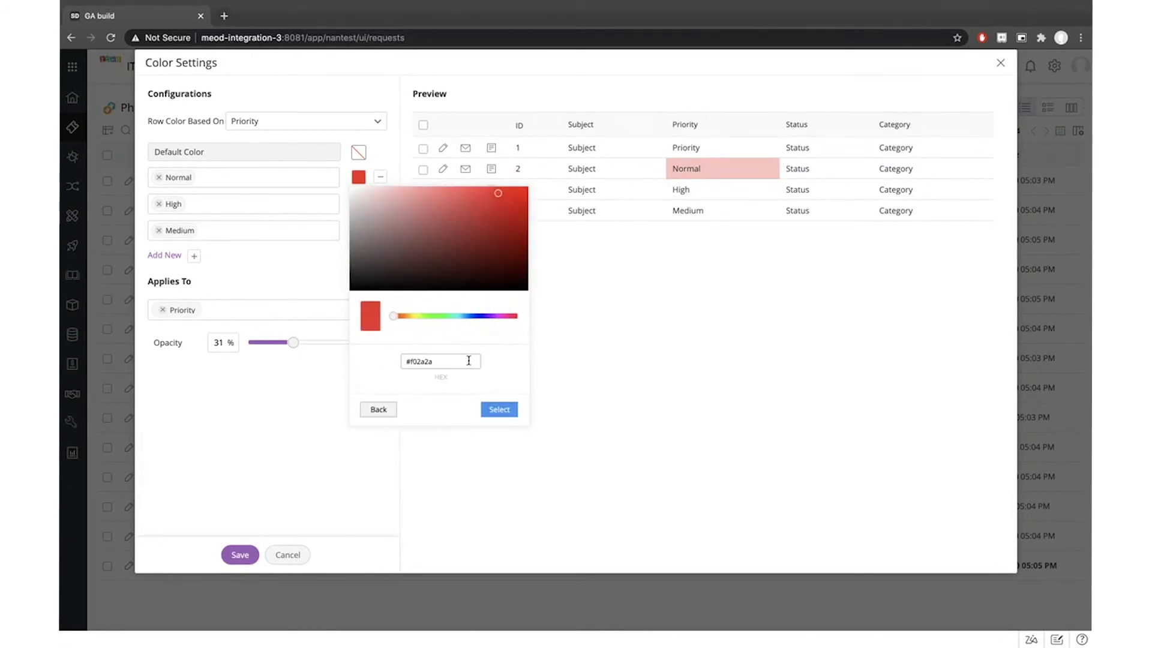
left_click_drag(498, 193, 503, 236)
left_click(508, 411)
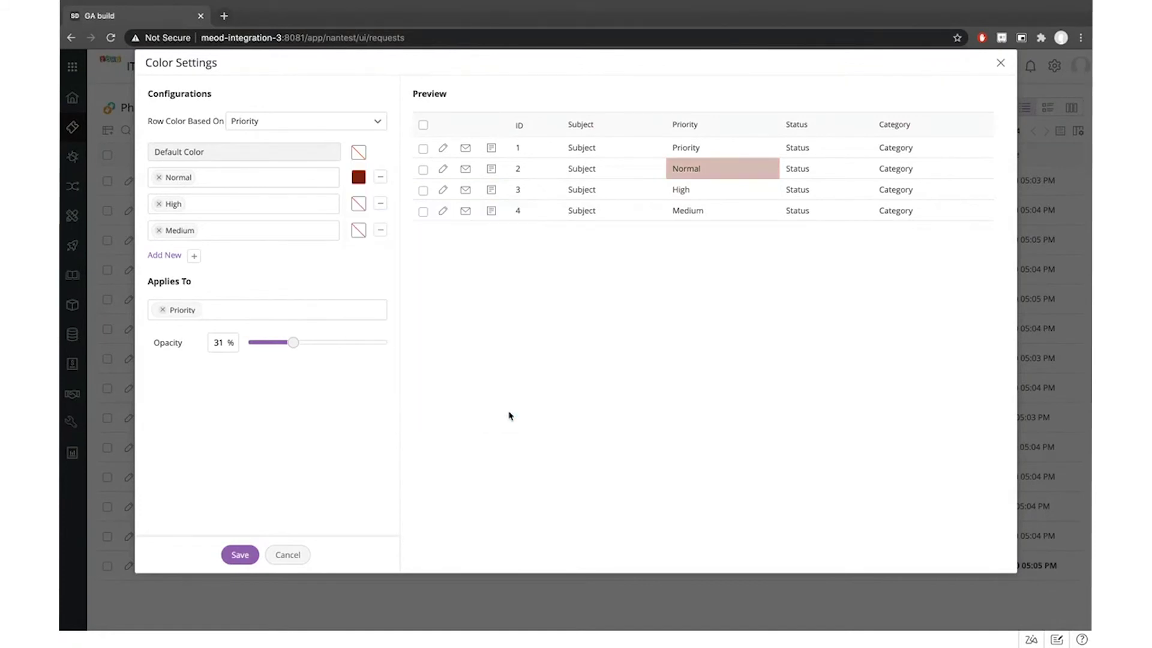
Colour High priority green and Medium priority magenta
left_click(358, 203)
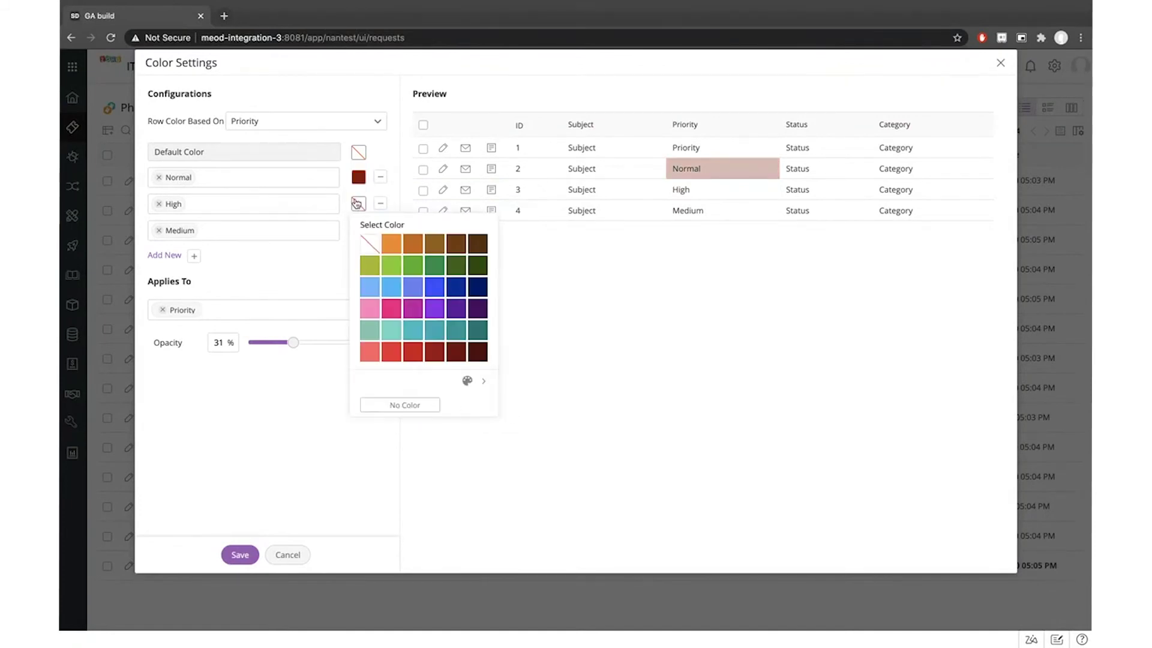
left_click(443, 267)
left_click(359, 230)
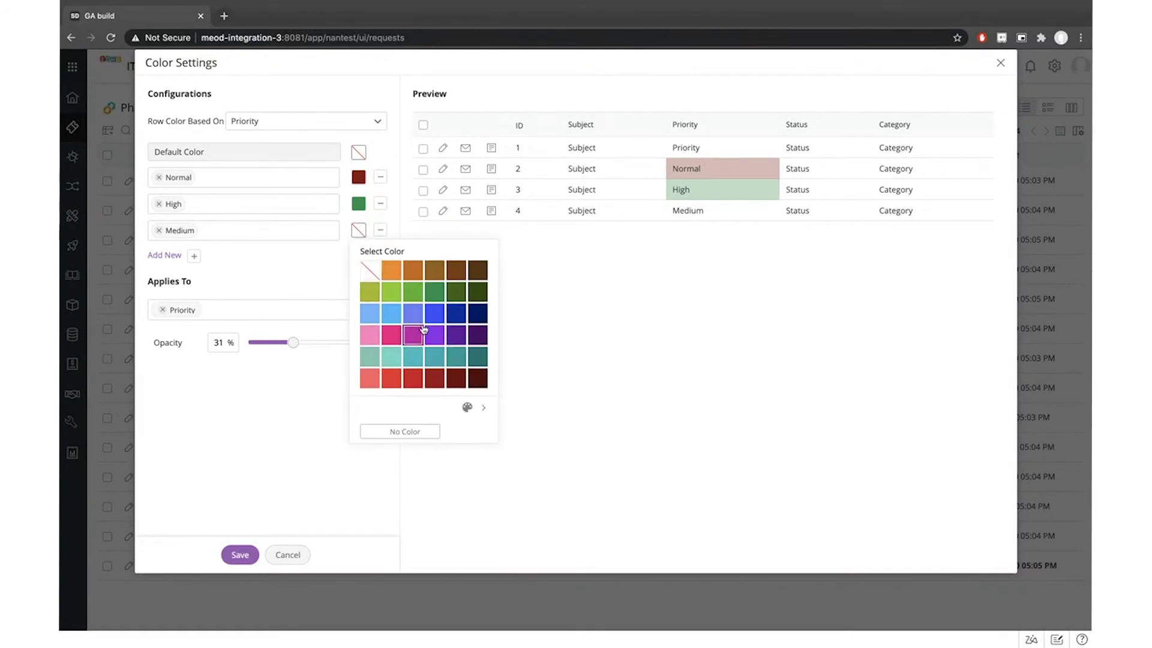
left_click(415, 330)
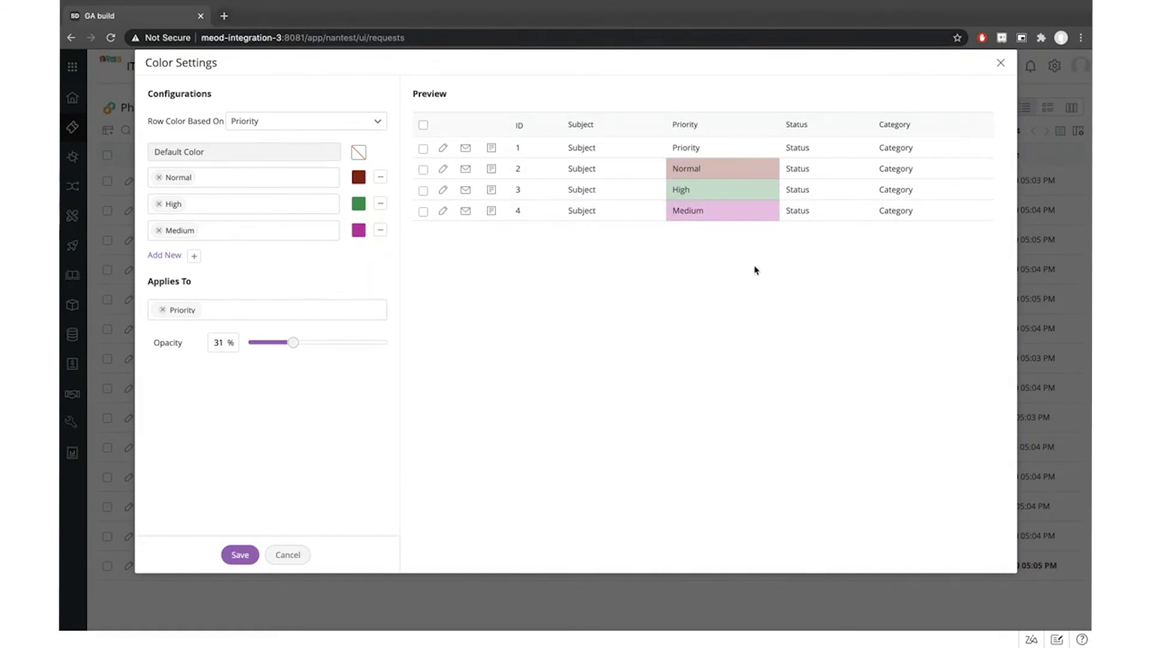
Raise colour opacity to 56% and replace Priority with Category in Applies To
left_click_drag(288, 346, 325, 342)
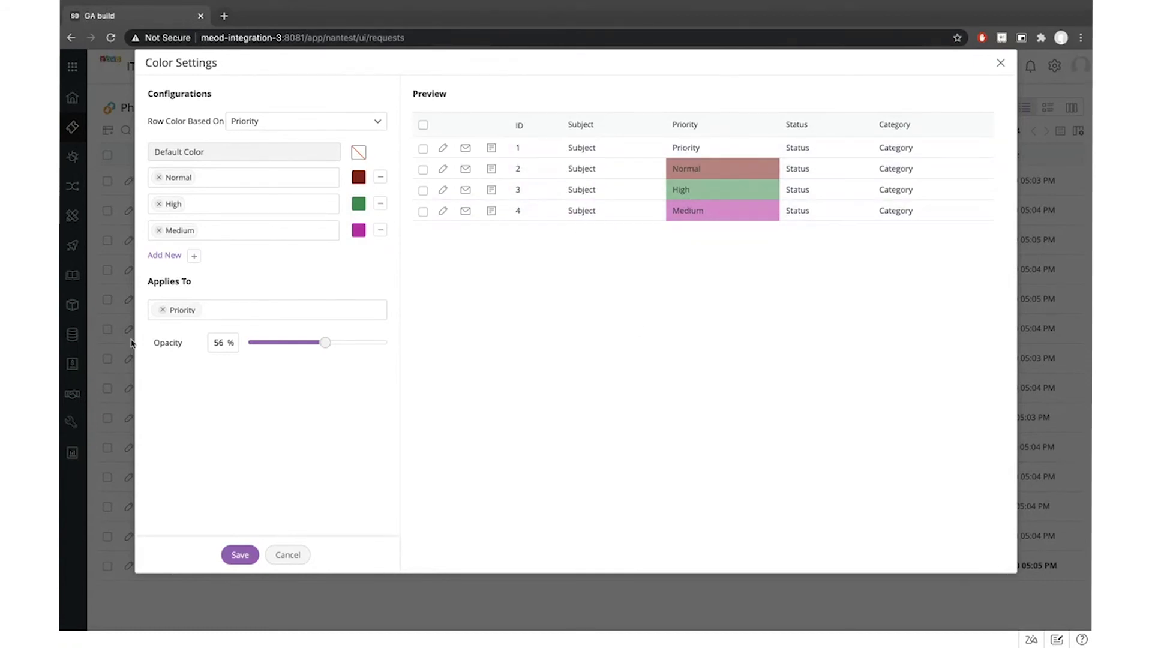
left_click(160, 310)
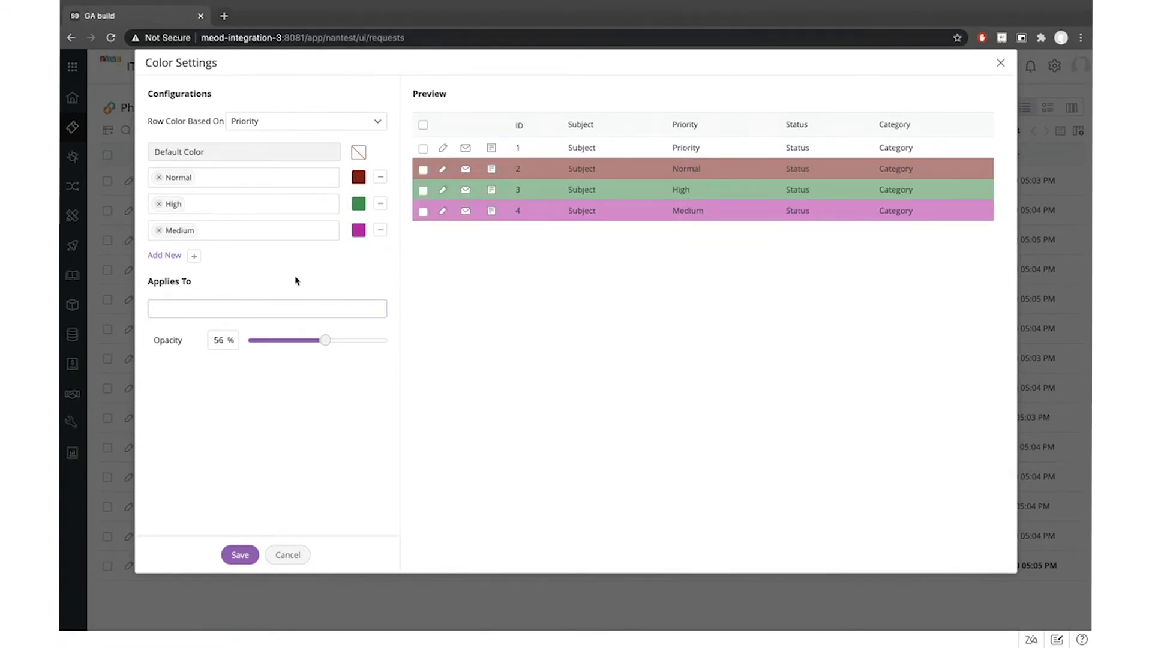
left_click(177, 312)
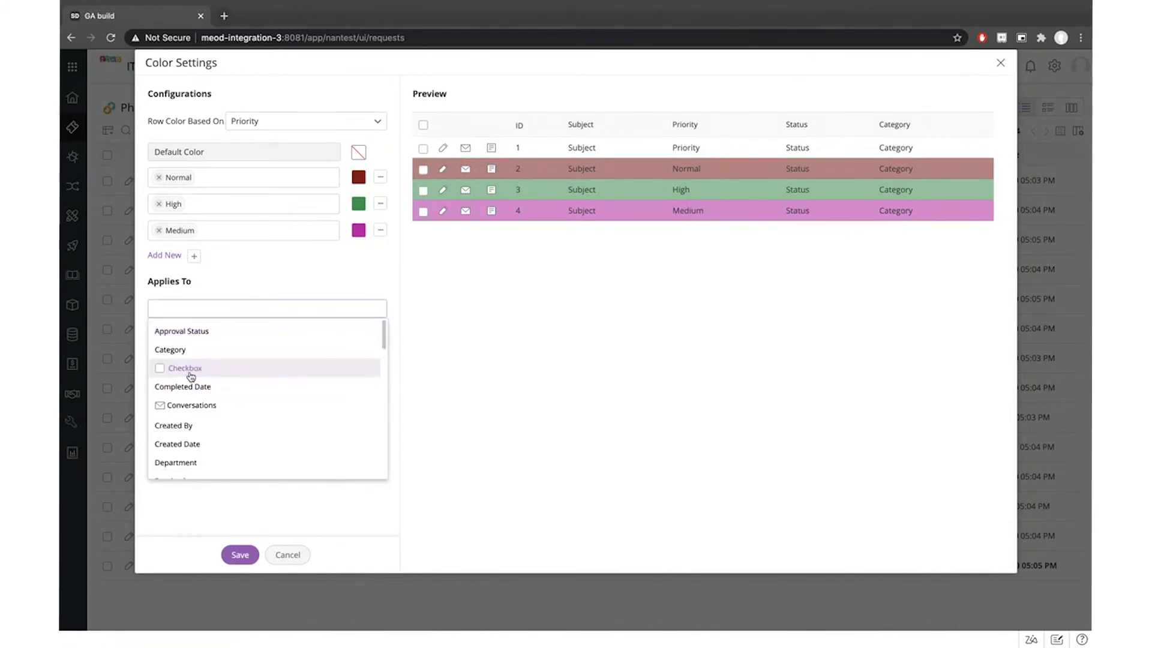
left_click(200, 351)
Add the ID and Priority columns to Applies To alongside Category
scroll(198, 438, "down", 3)
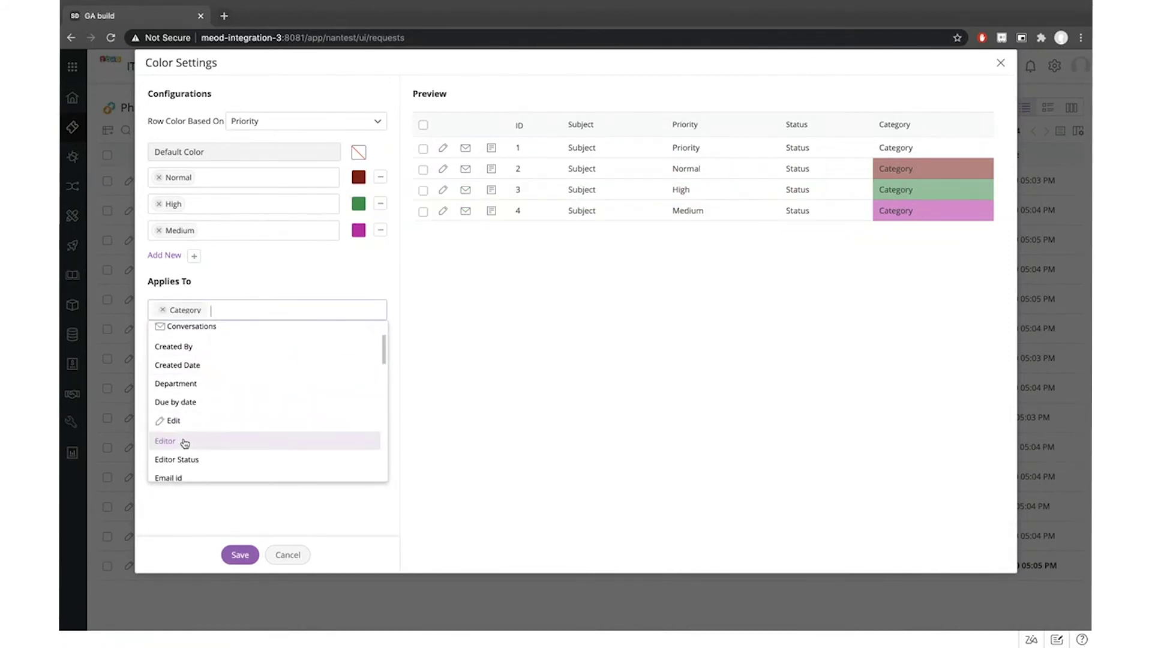
scroll(240, 455, "down", 1)
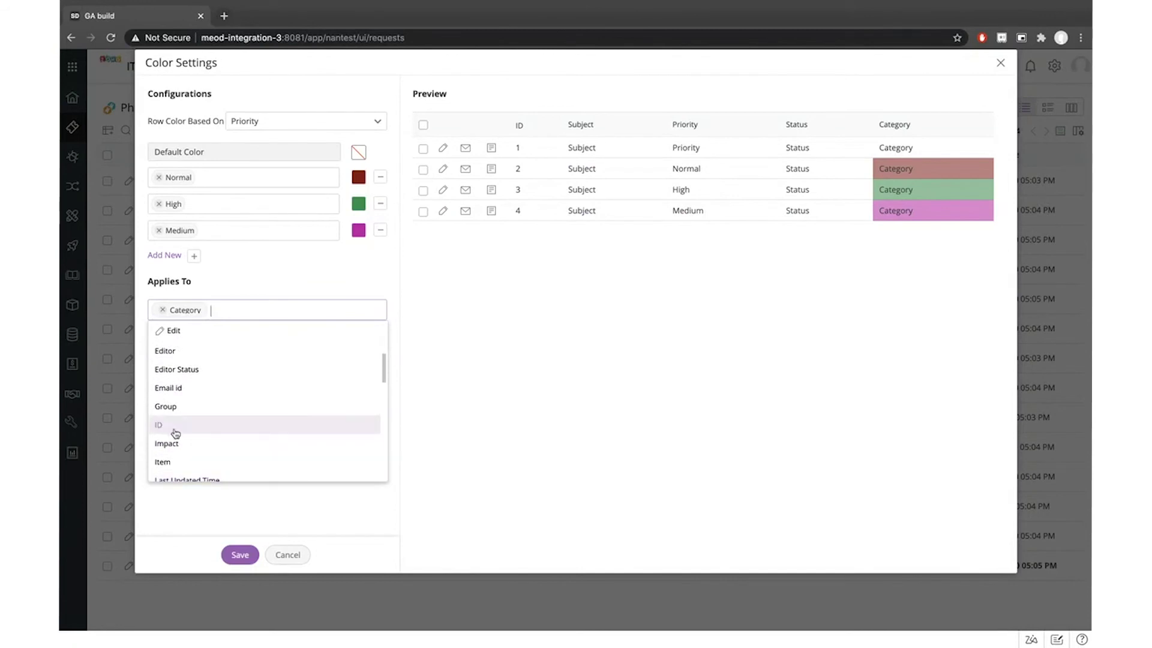
left_click(174, 432)
scroll(257, 416, "down", 5)
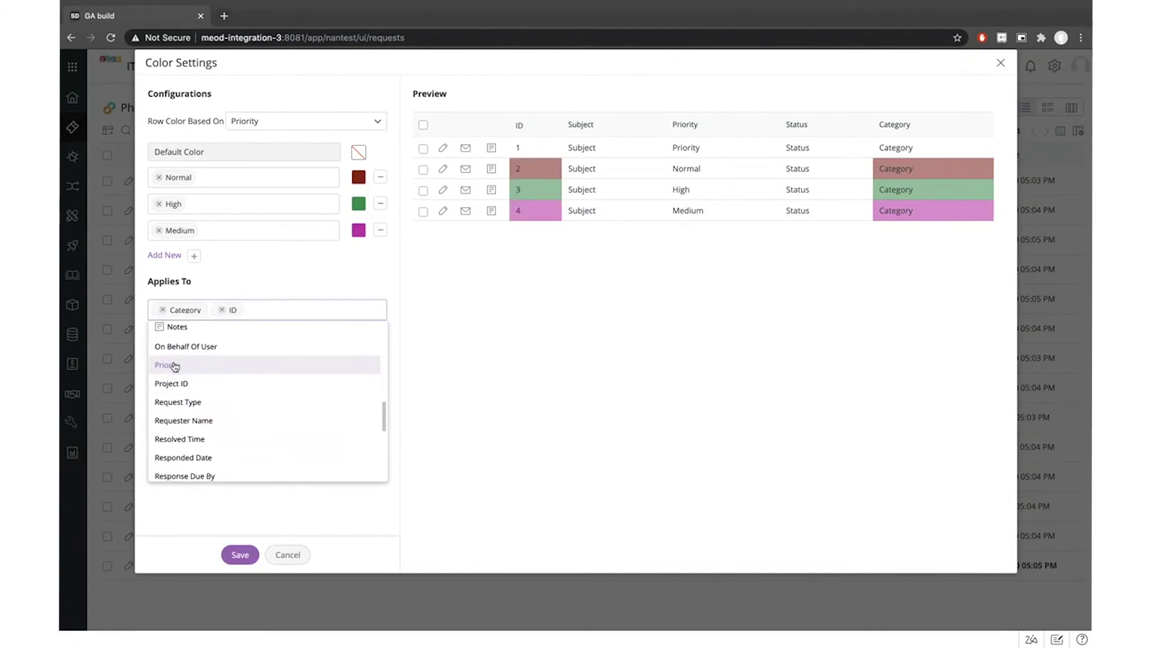
left_click(175, 366)
scroll(244, 420, "up", 1)
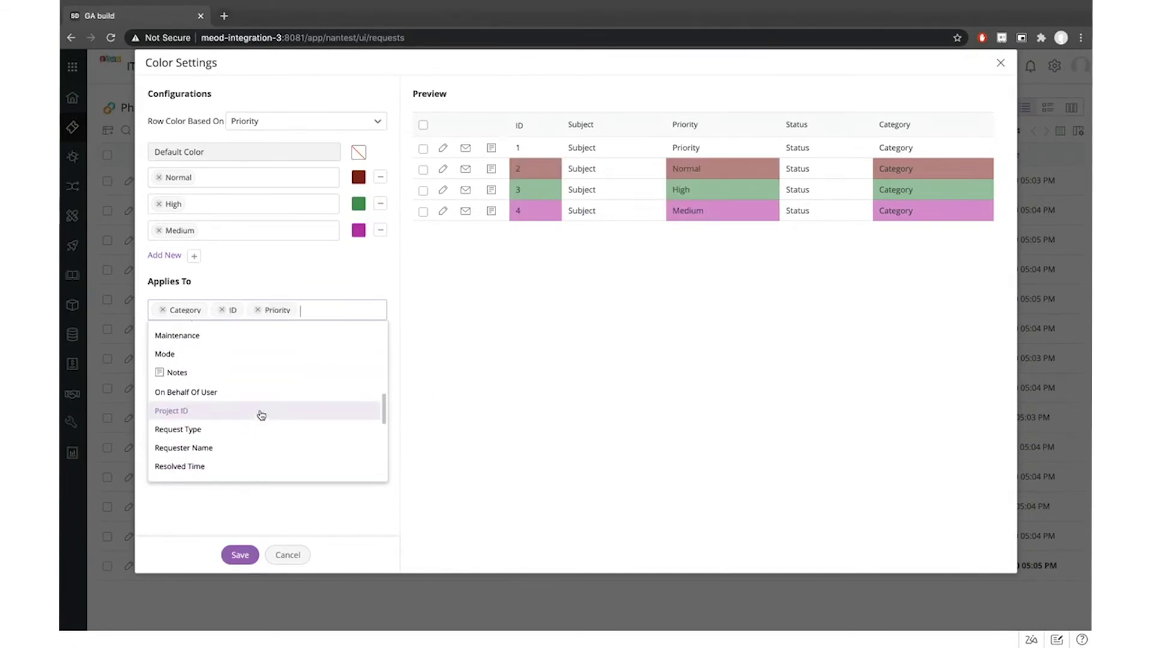
left_click(294, 320)
left_click(315, 307)
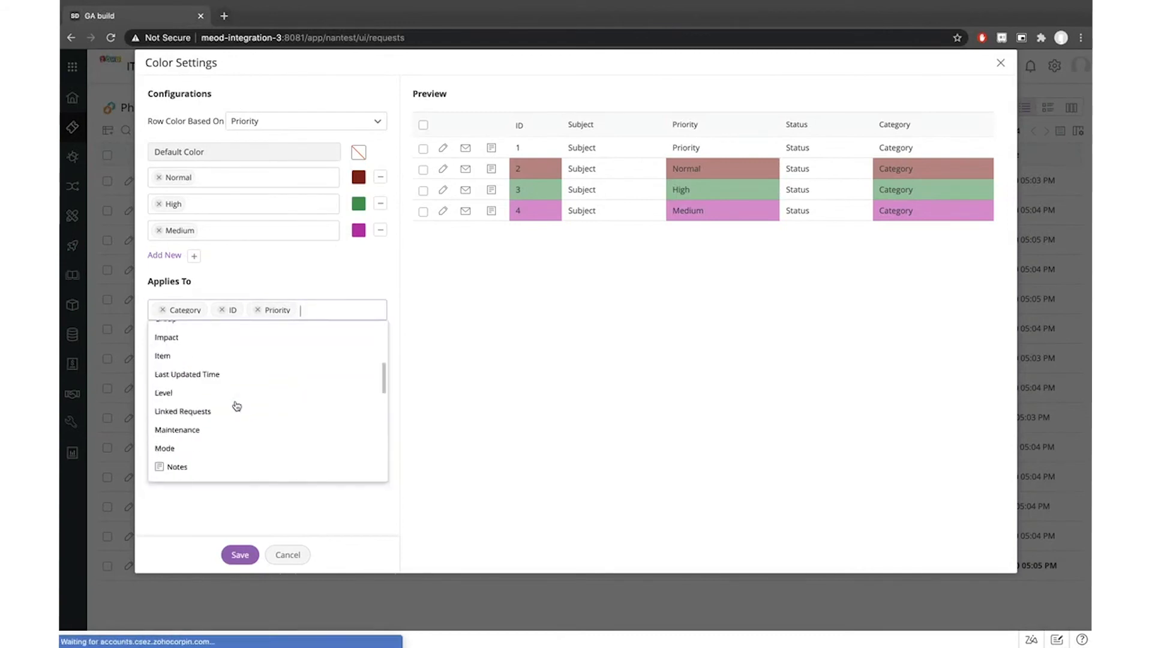
scroll(234, 405, "down", 5)
scroll(232, 404, "up", 10)
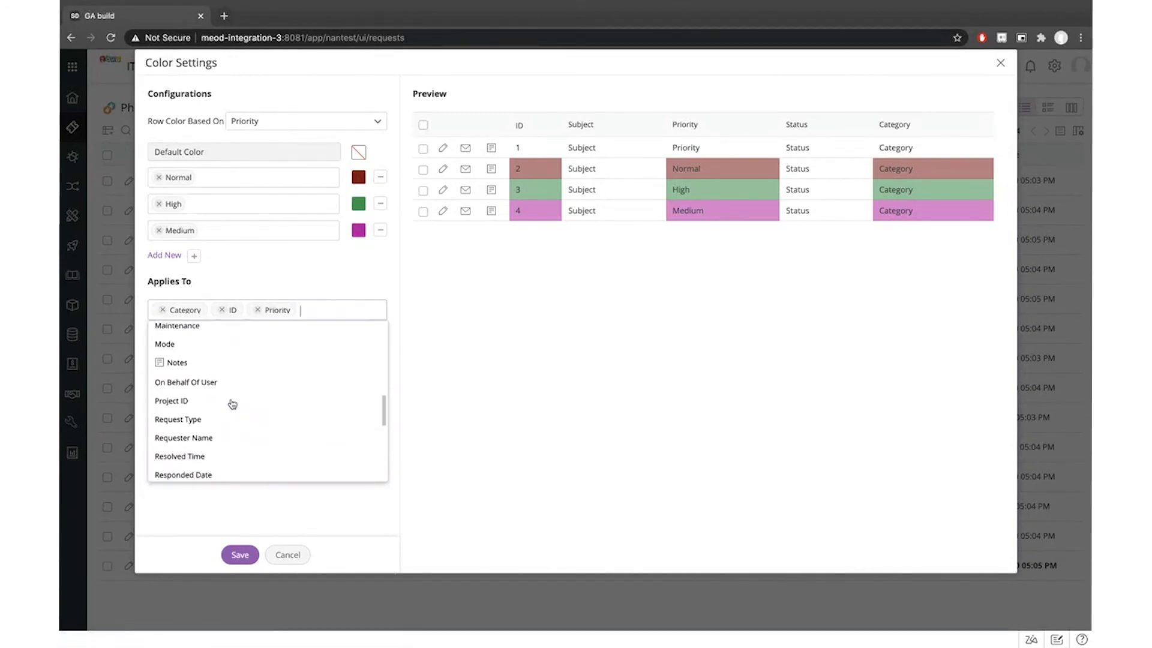
scroll(231, 404, "up", 3)
left_click(501, 375)
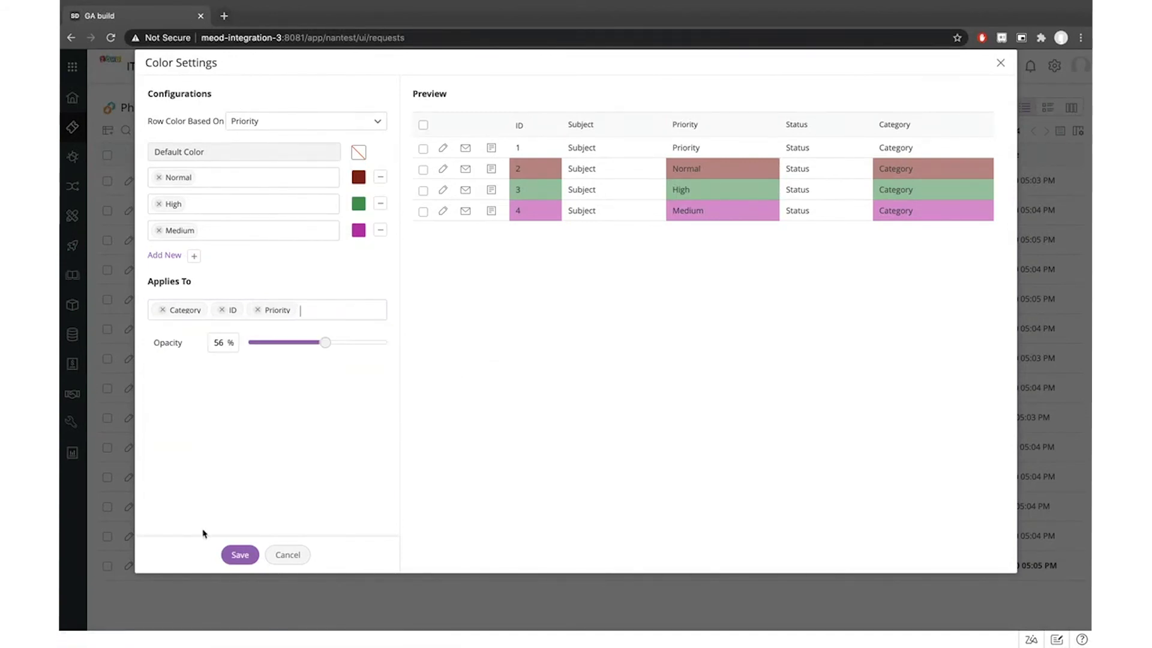
Save the row colour settings and view their summary over the Phone Calls list
left_click(240, 555)
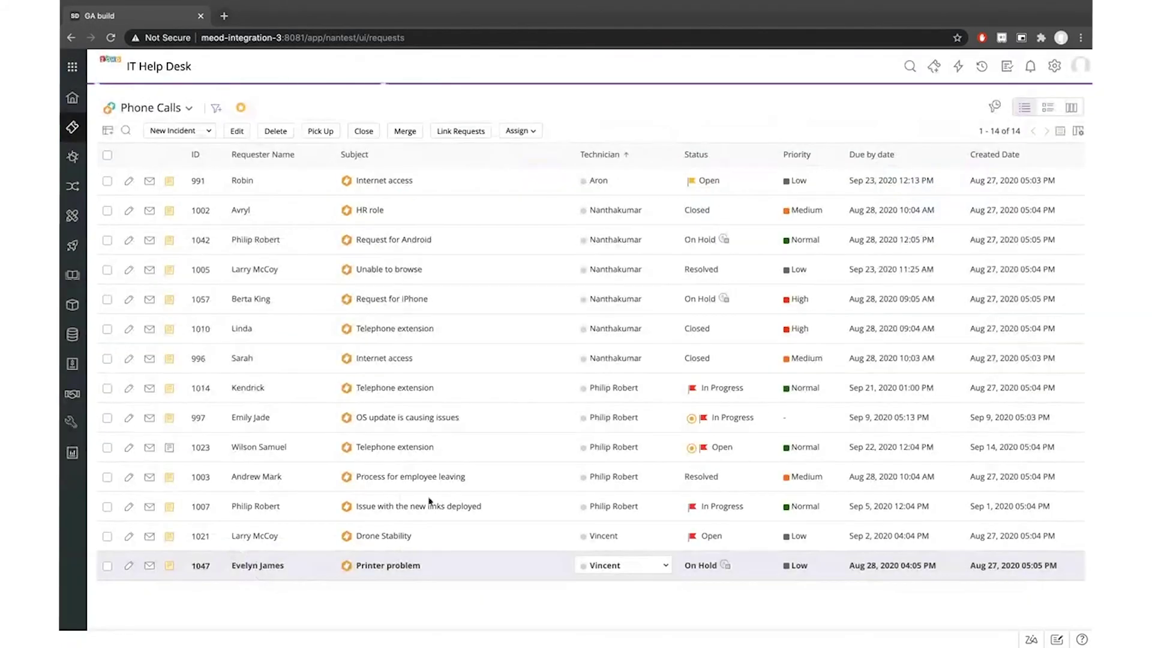
left_click(1062, 133)
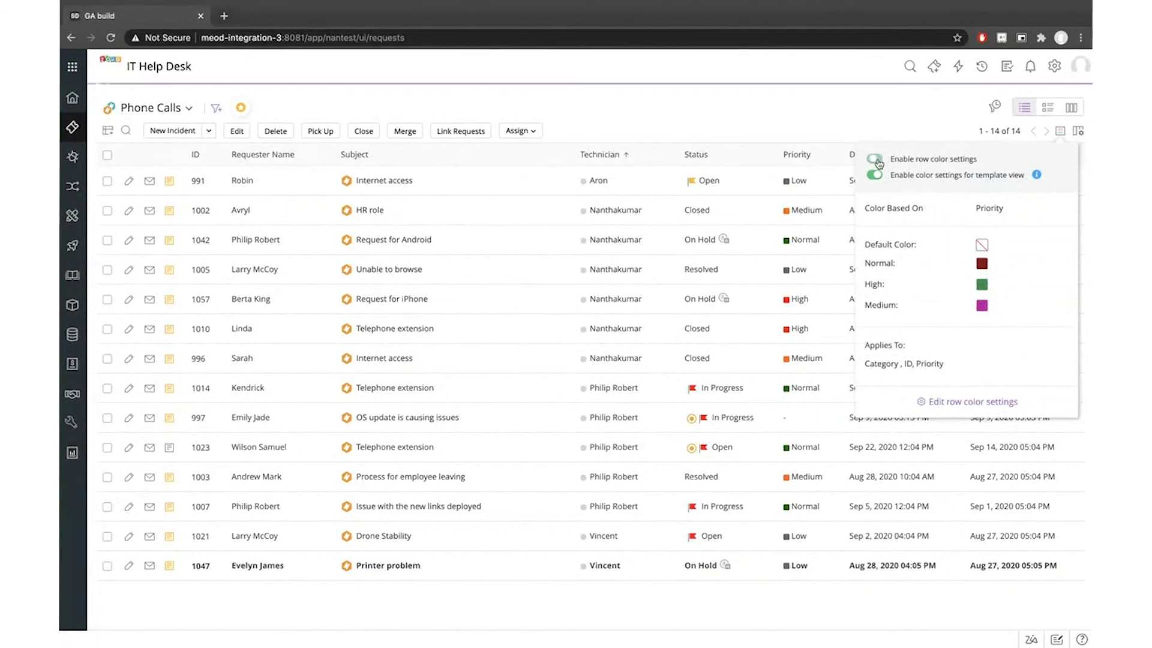
left_click(856, 112)
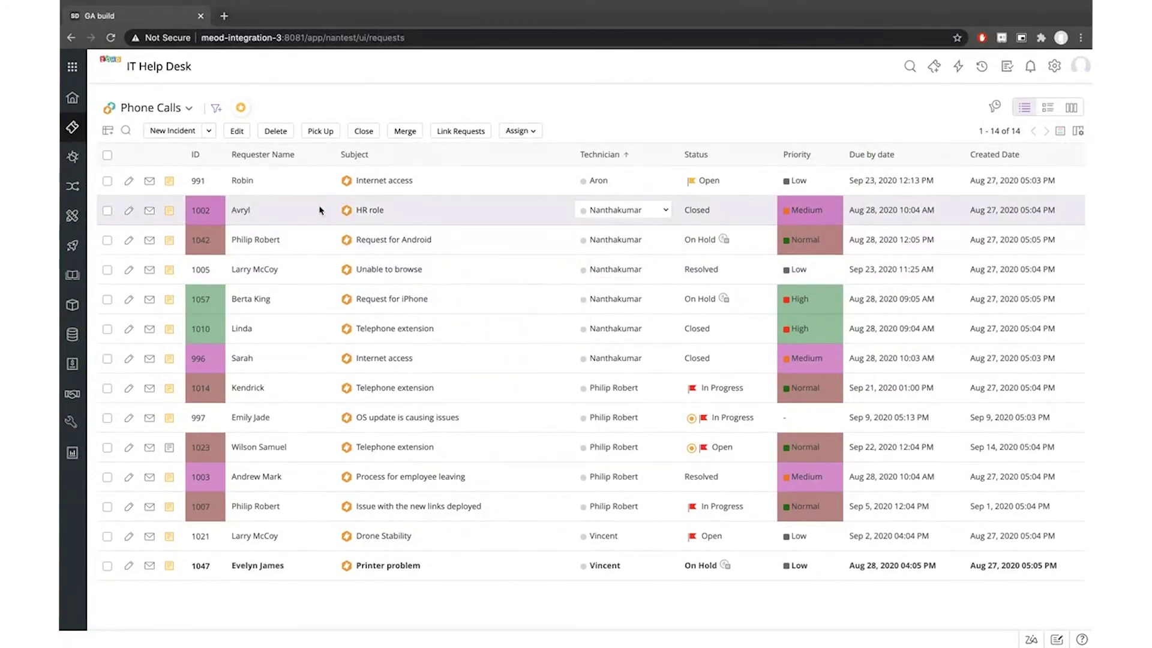
mouse_move(463, 207)
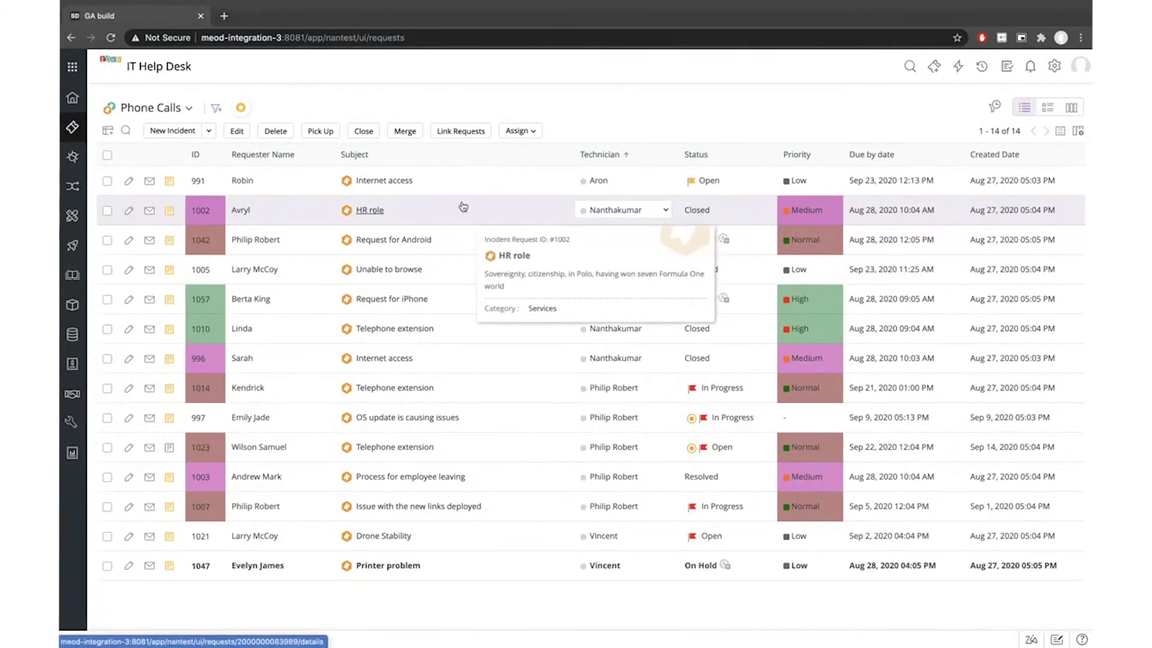
left_click(1059, 133)
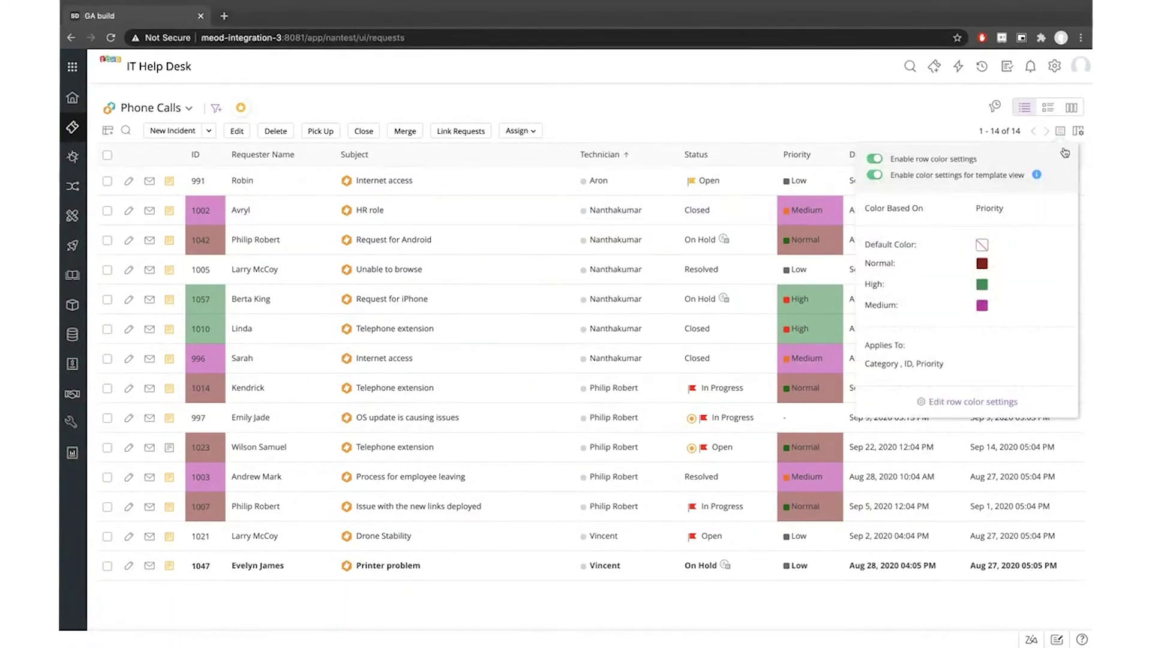
Empty Applies To of Category, ID and Priority, save, and confirm colours now cover All Columns
left_click(954, 403)
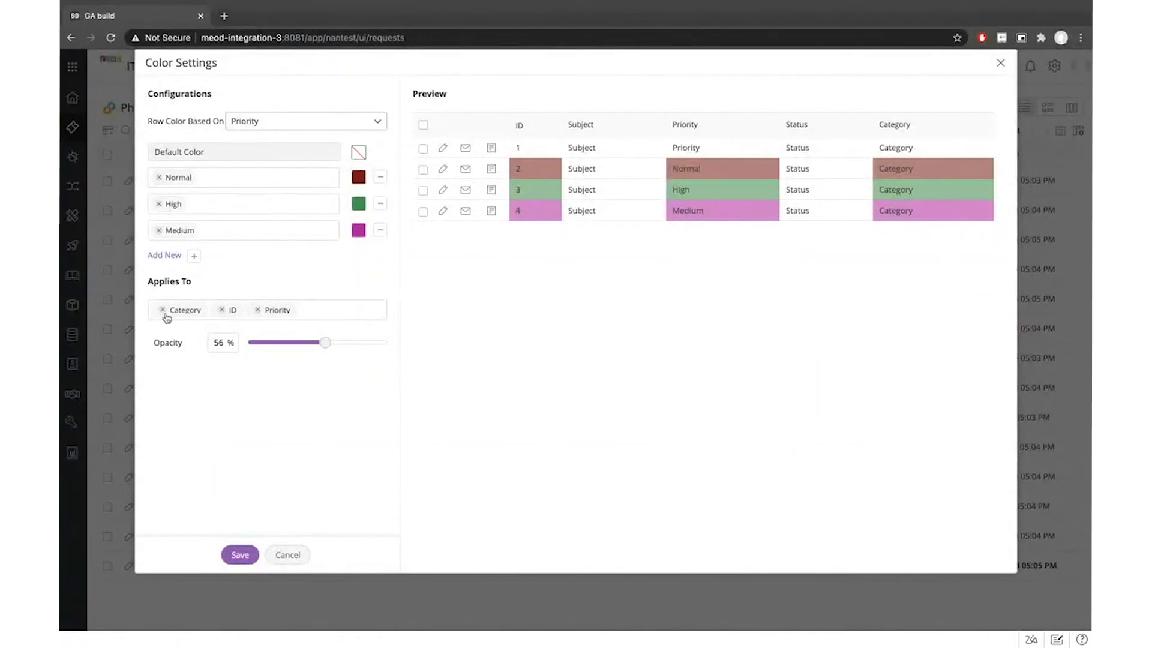
left_click(163, 310)
left_click(163, 311)
left_click(162, 310)
left_click(162, 310)
left_click(253, 570)
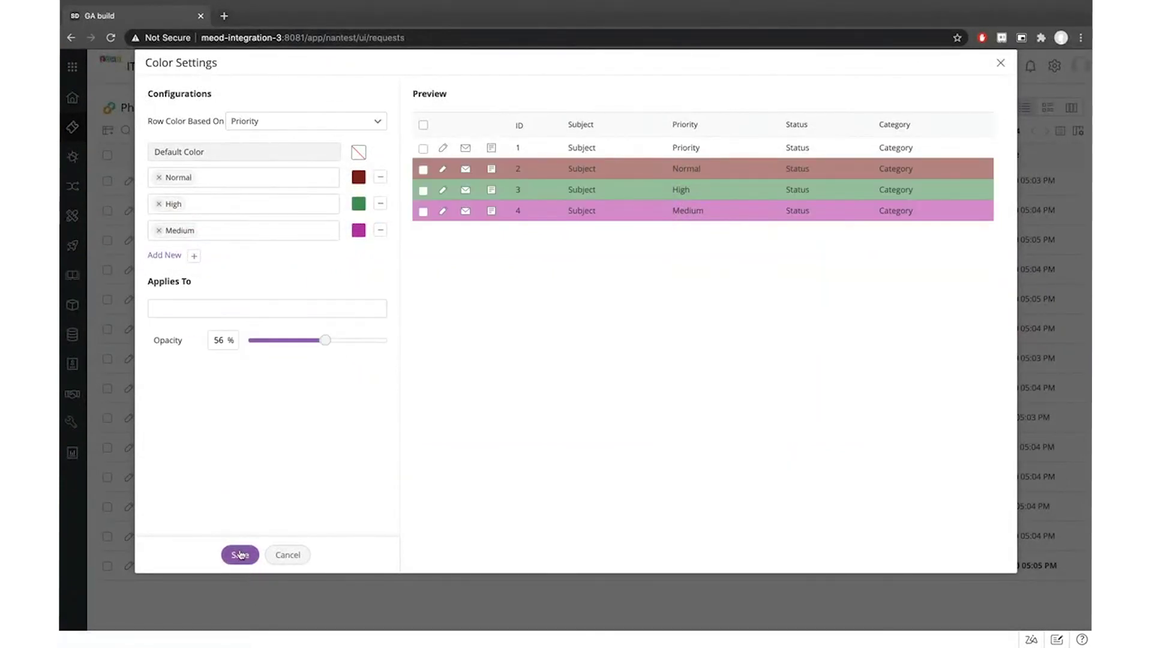
left_click(242, 553)
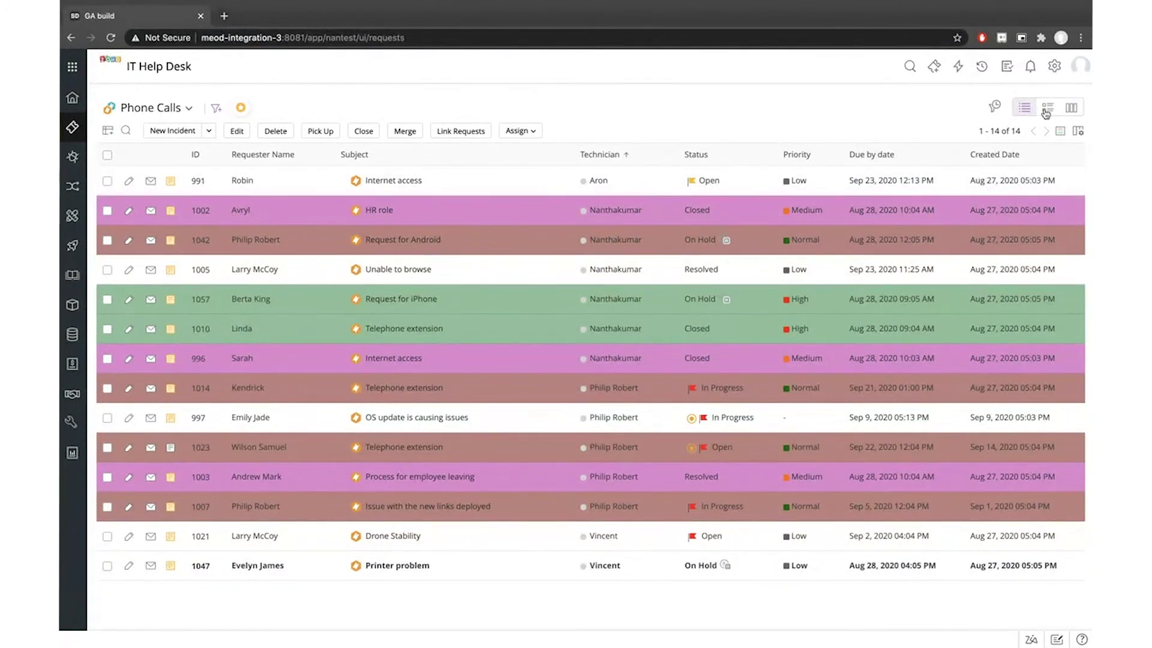
left_click(1060, 131)
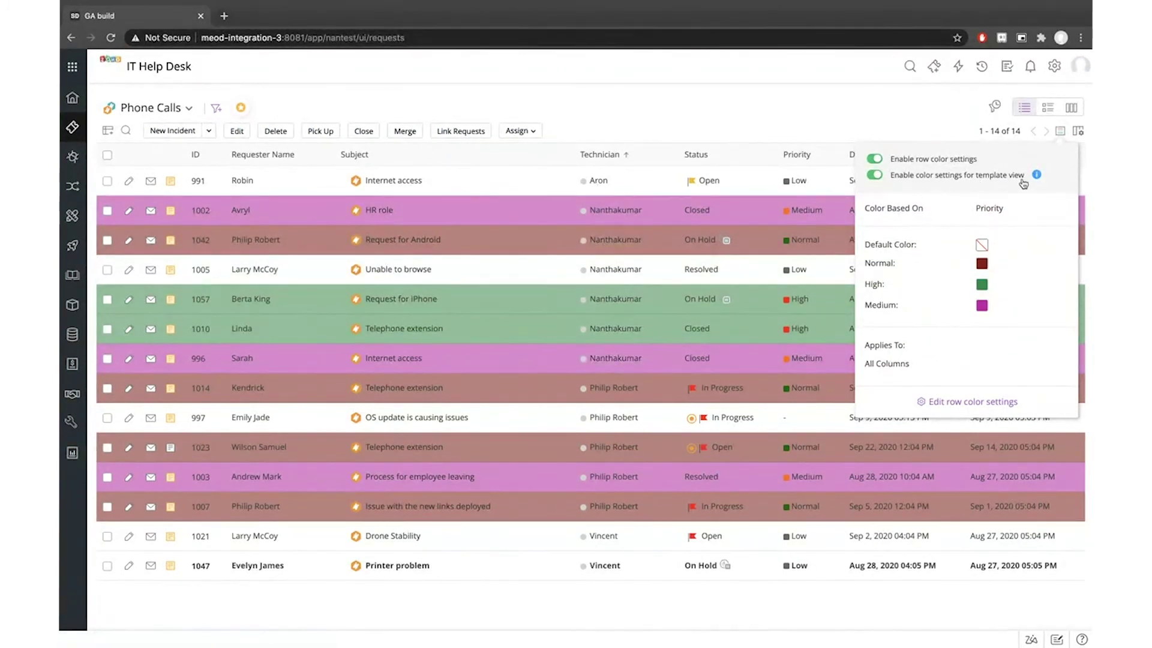
left_click(898, 123)
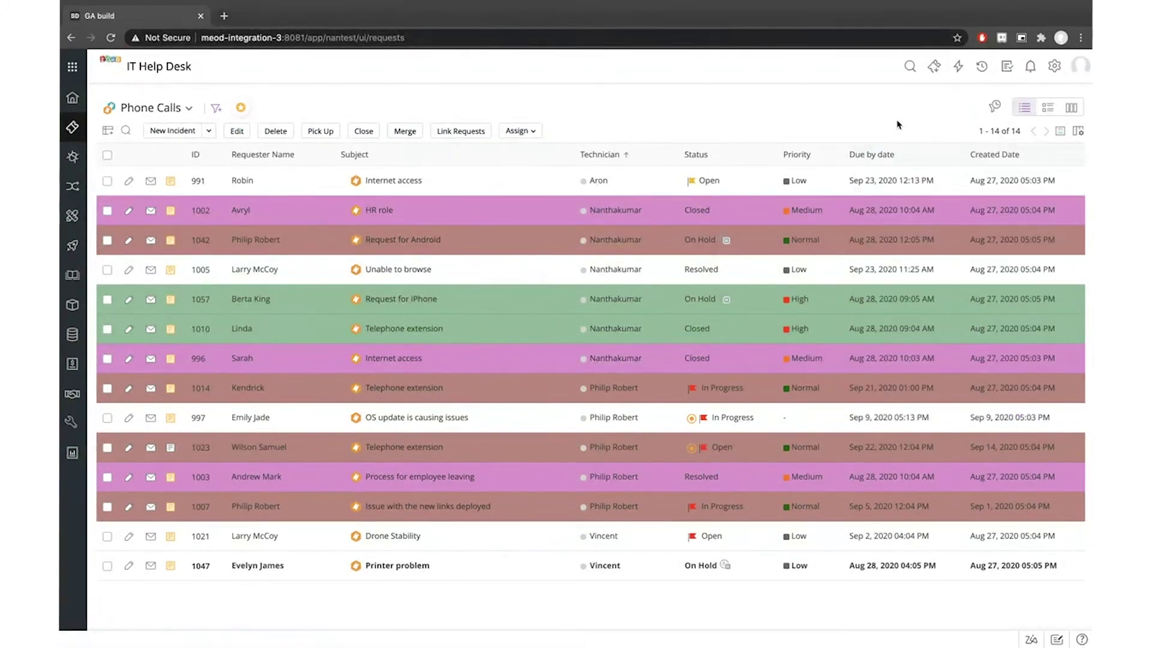
left_click(1051, 110)
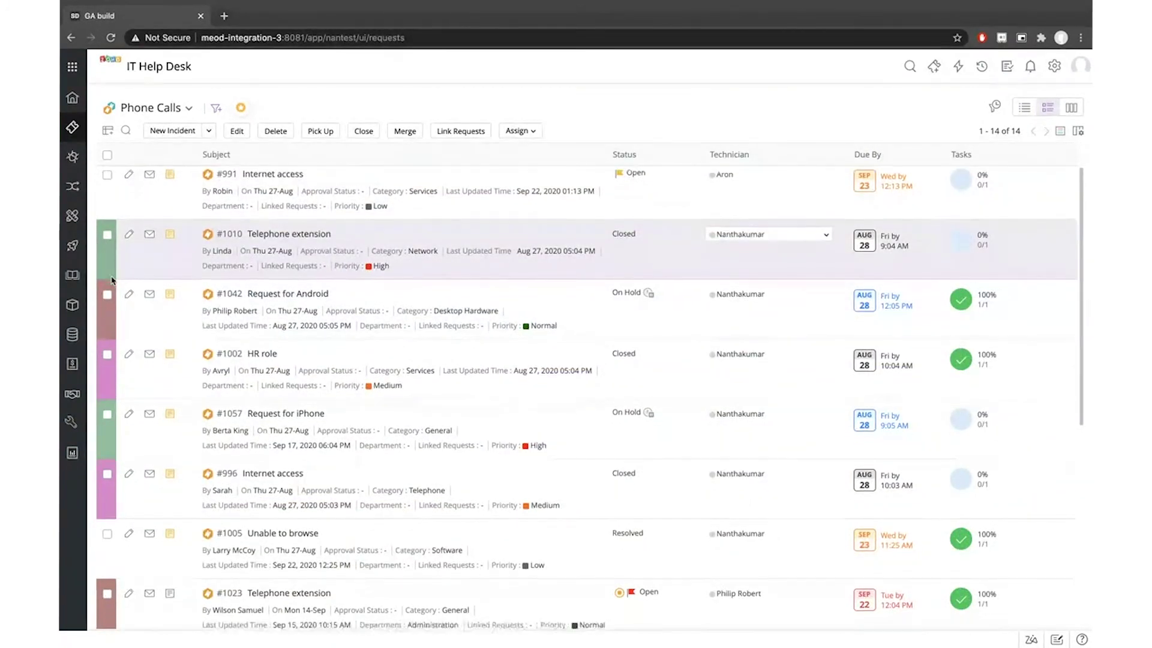
scroll(111, 286, "down", 6)
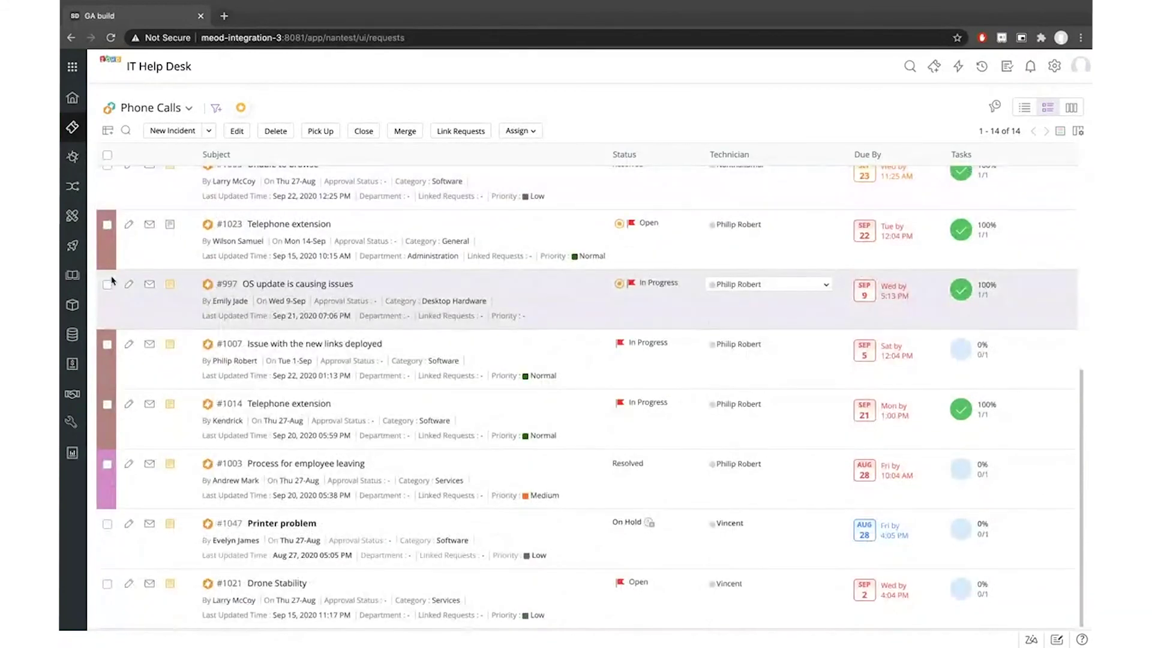
scroll(411, 280, "up", 6)
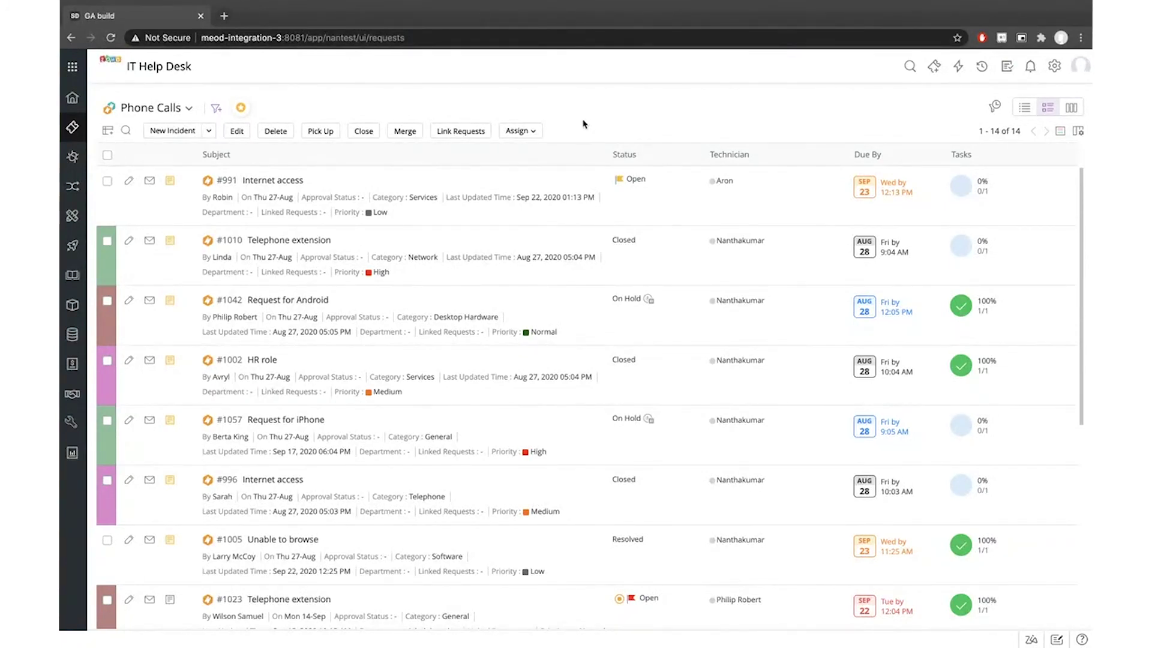
Return to the Helpdesk Dashboard desktop and open Setup's Requester Portal settings
key("ctrl+Right")
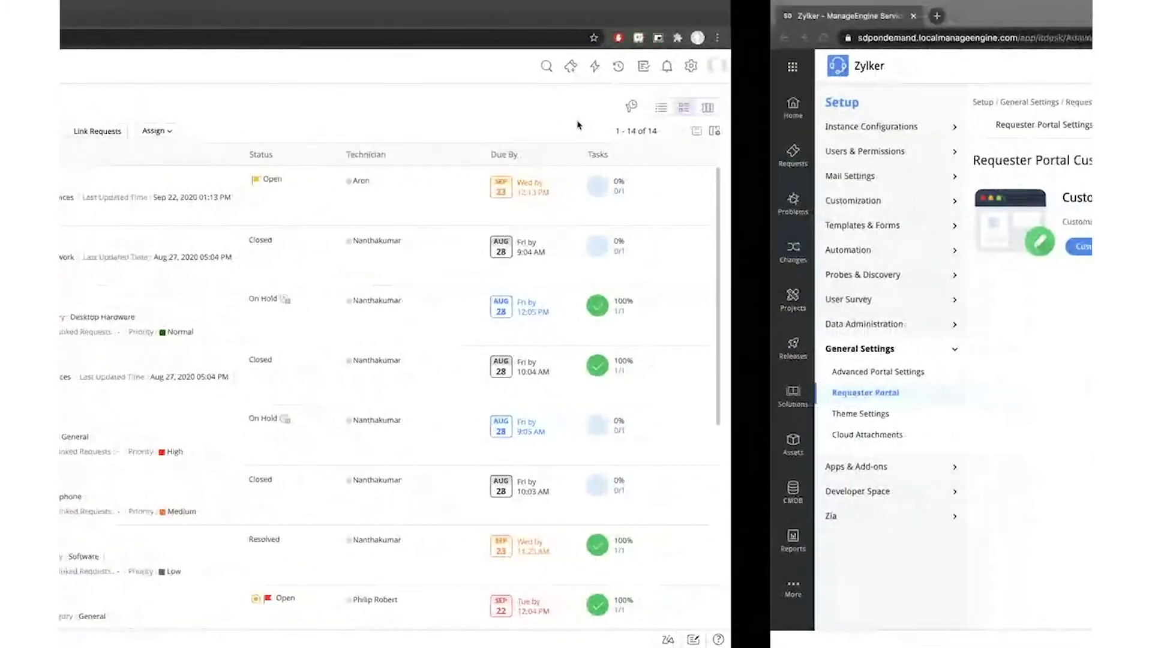
key("ctrl+Left")
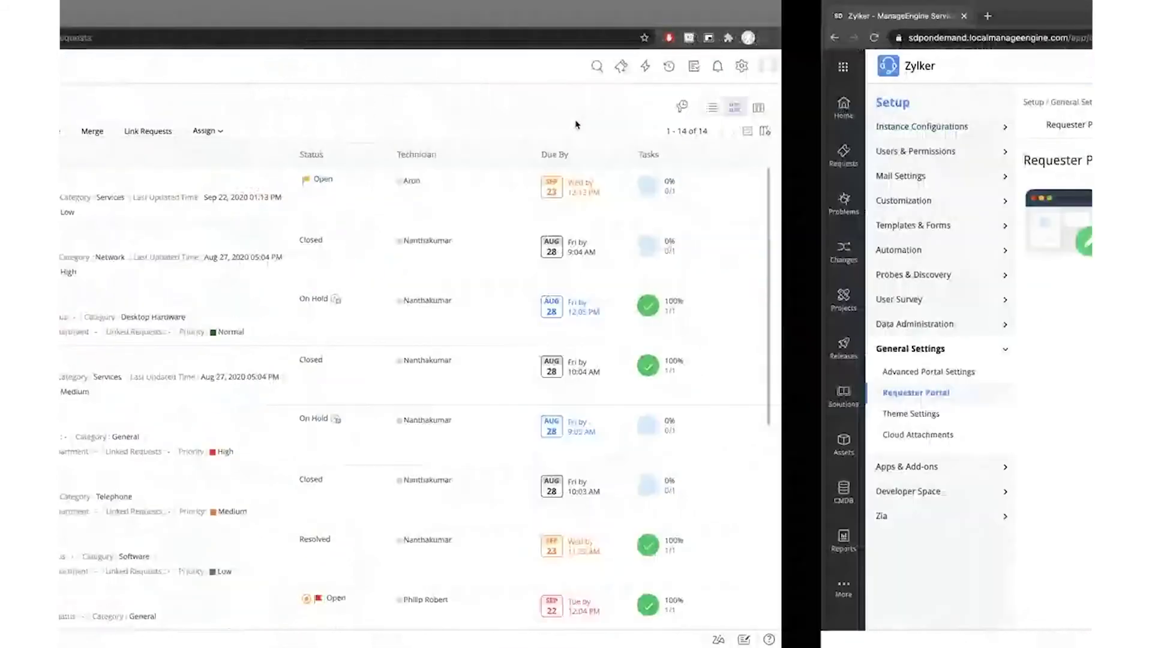
key("ctrl+Left")
key("ctrl+Left")
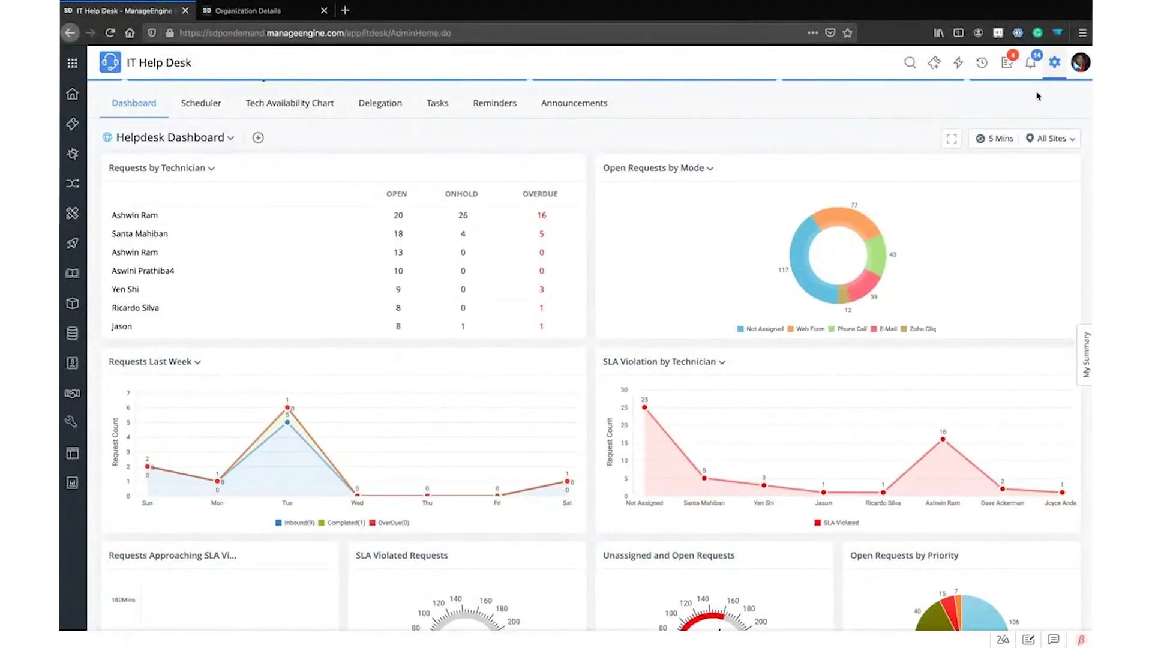
left_click(1054, 62)
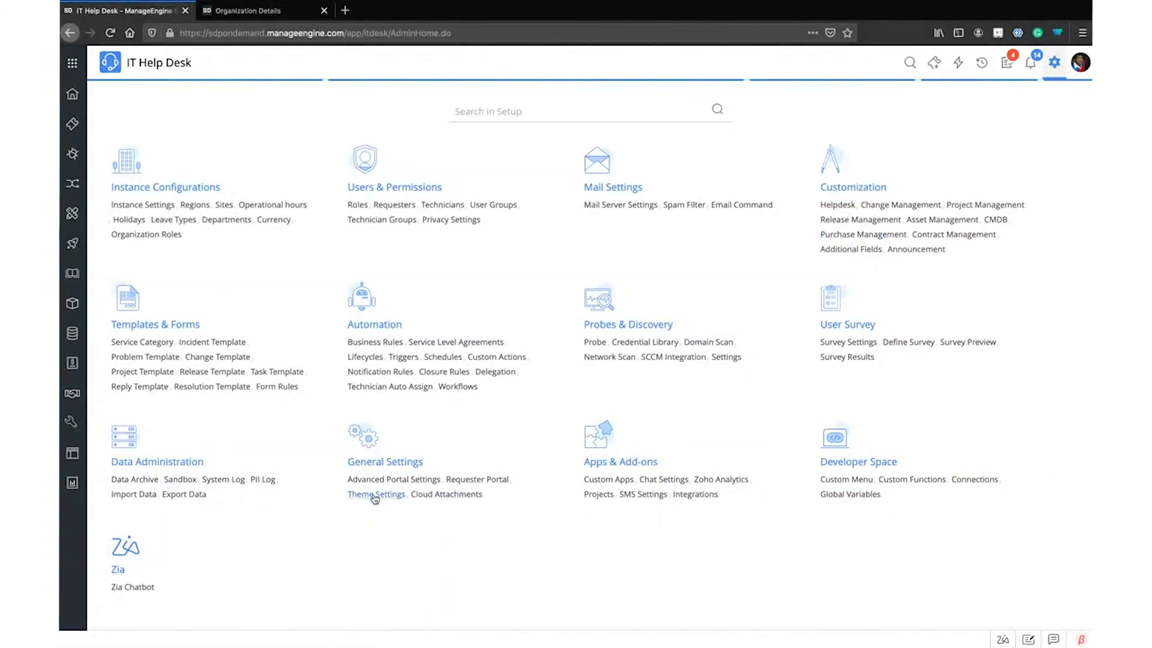
left_click(474, 480)
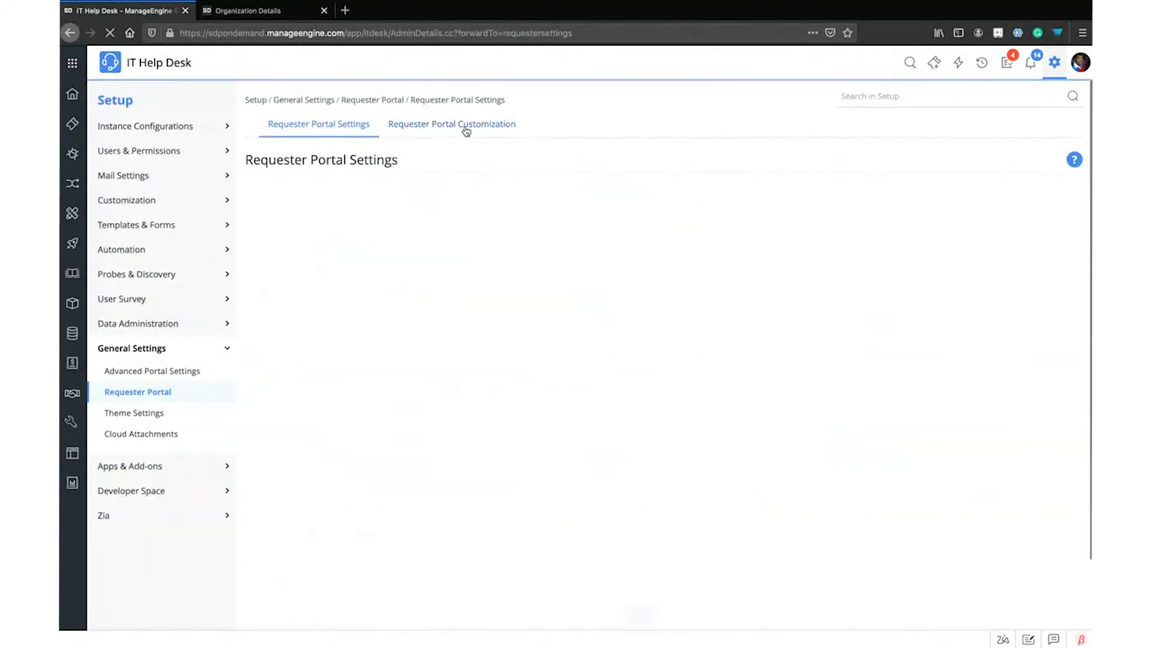
Start customizing the requester home page and browse the themes without changing any
left_click(465, 126)
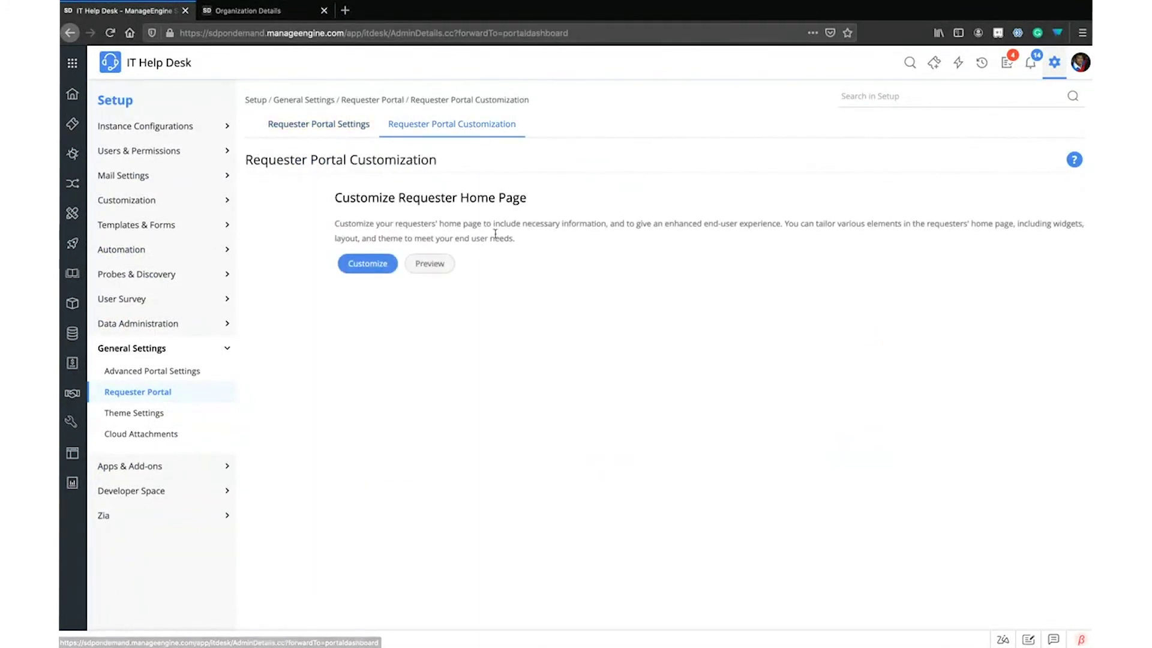
left_click(364, 267)
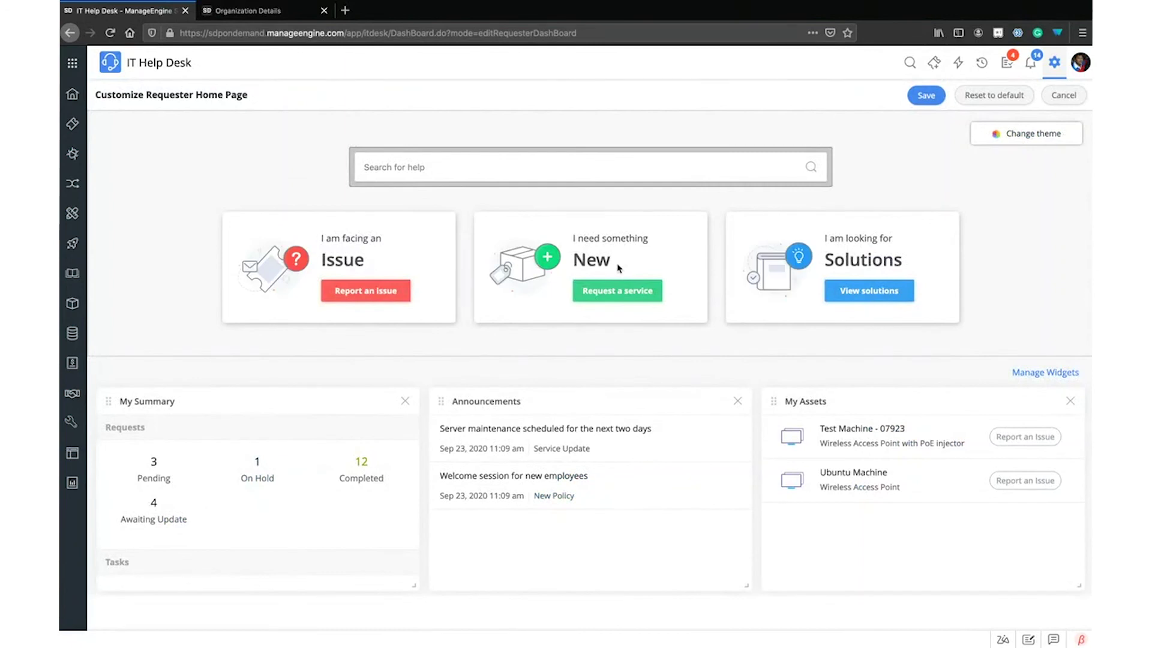
left_click(1033, 133)
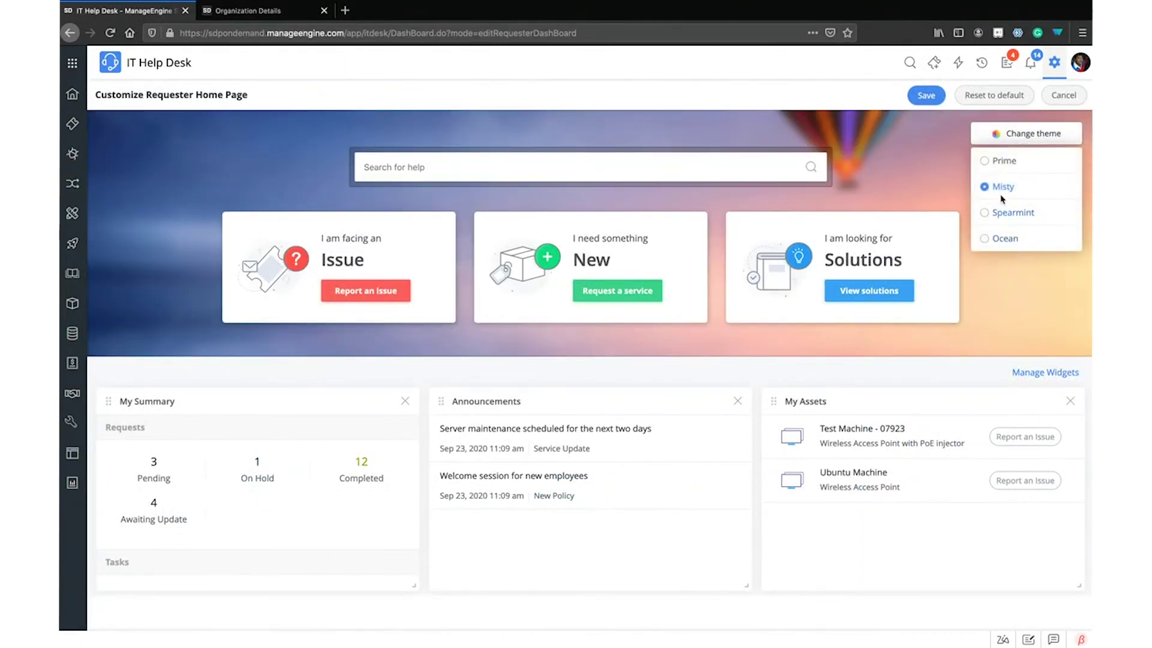
left_click(1025, 277)
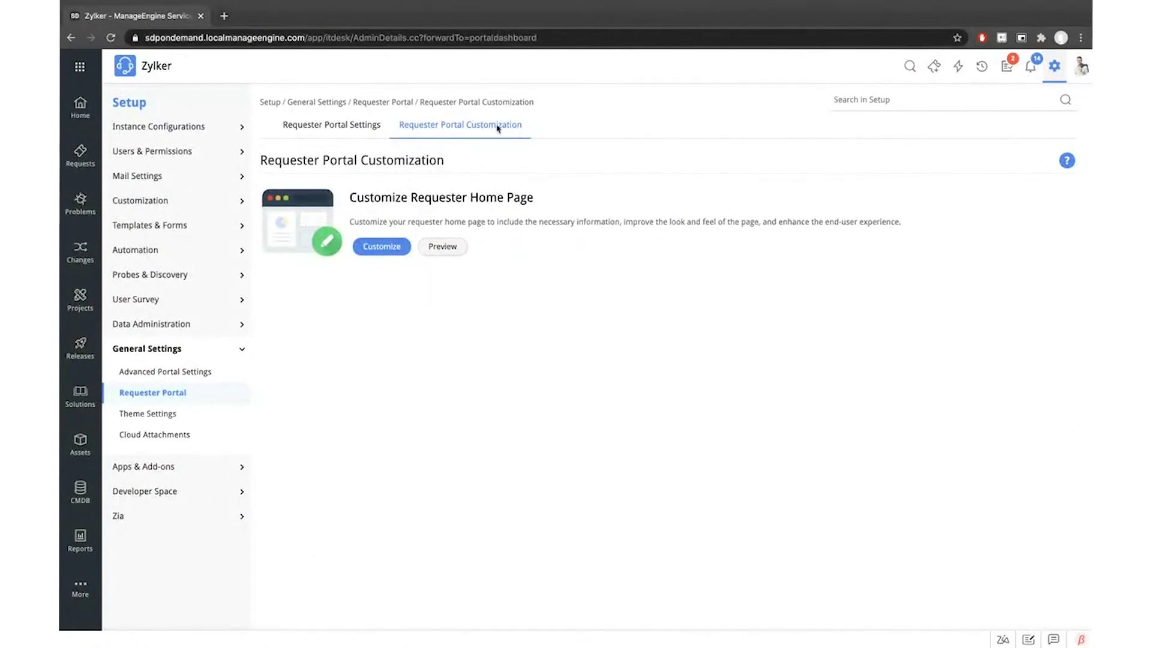
Open the Zylker home page code editor and try the University 1 template without keeping it
left_click(381, 246)
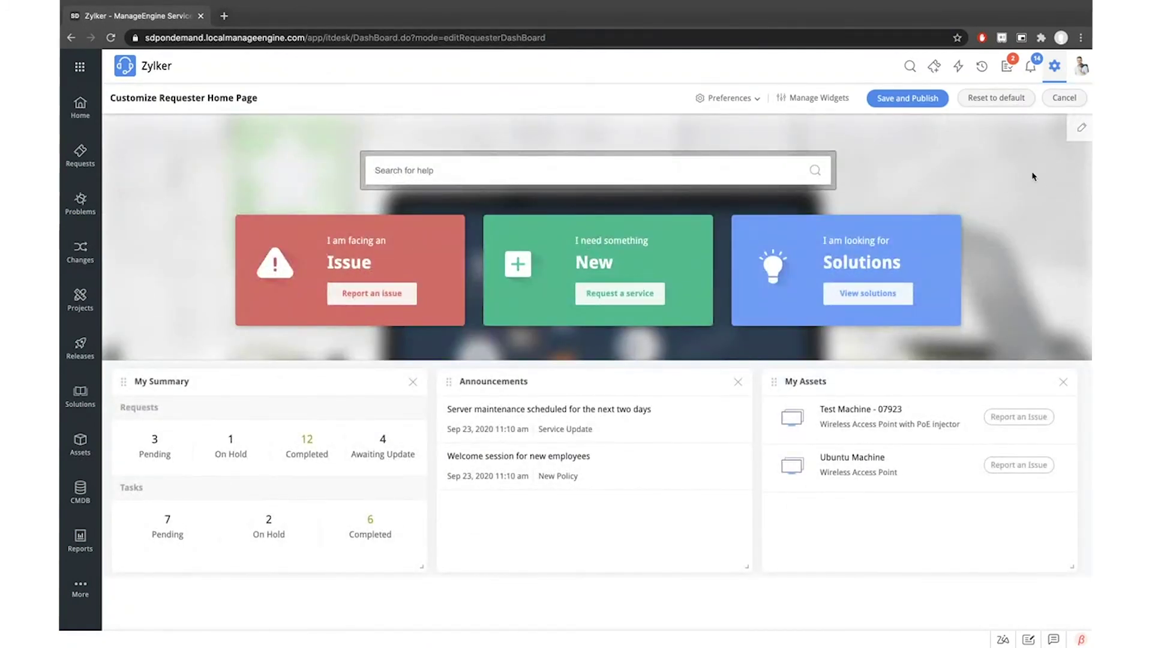
left_click(1079, 131)
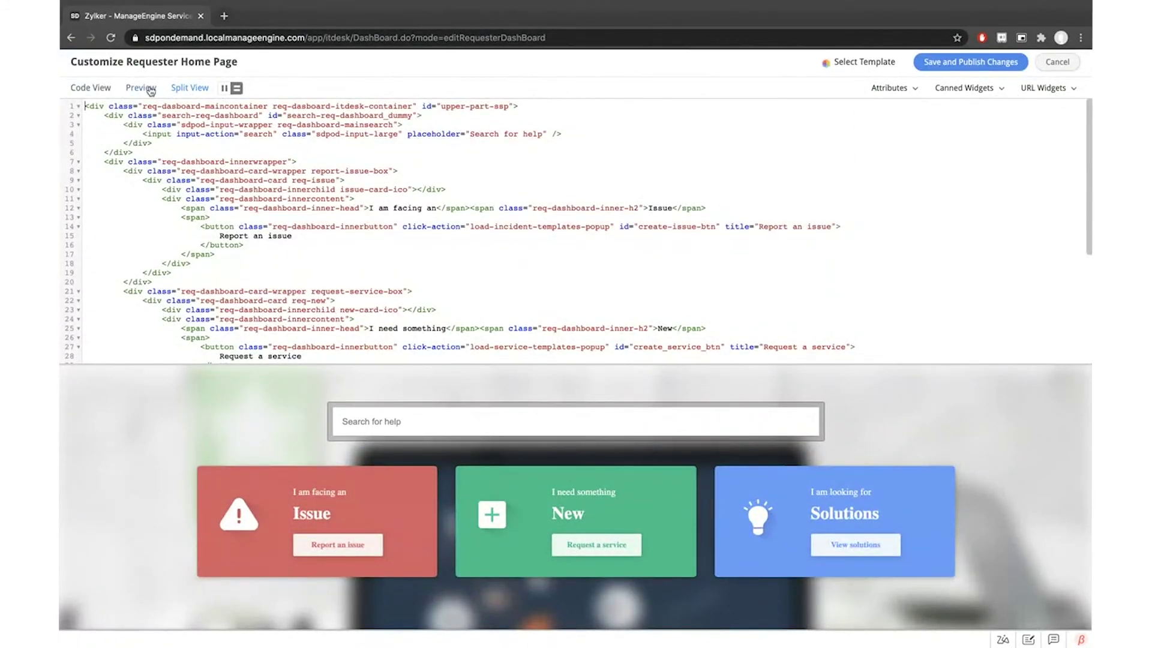
left_click(149, 89)
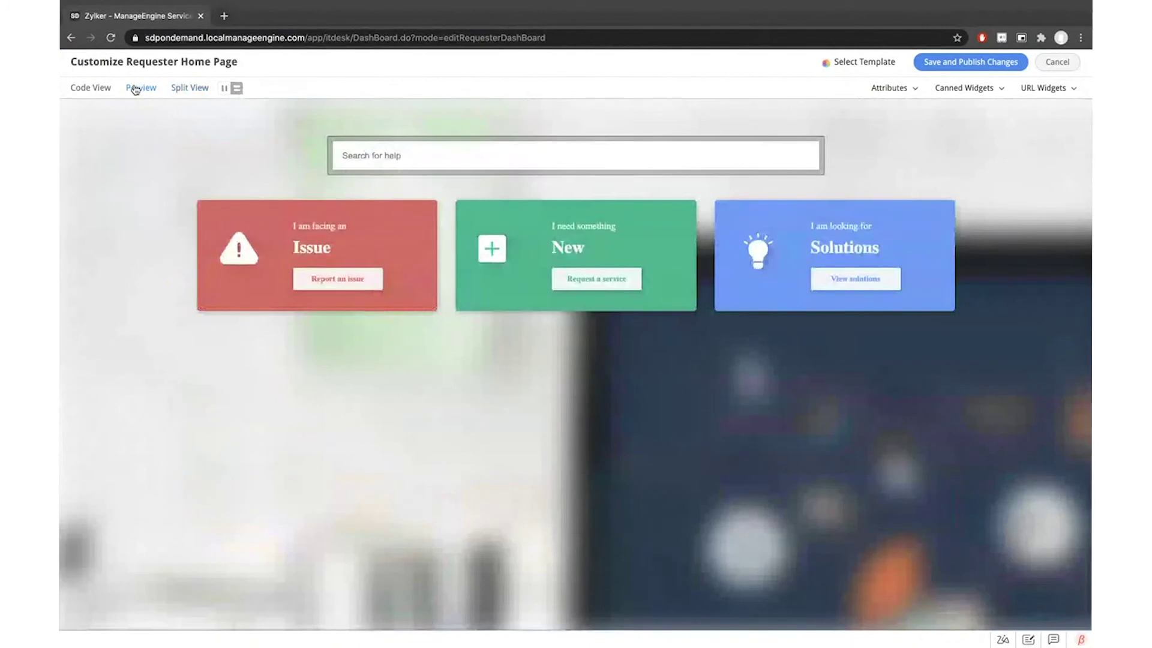
left_click(859, 65)
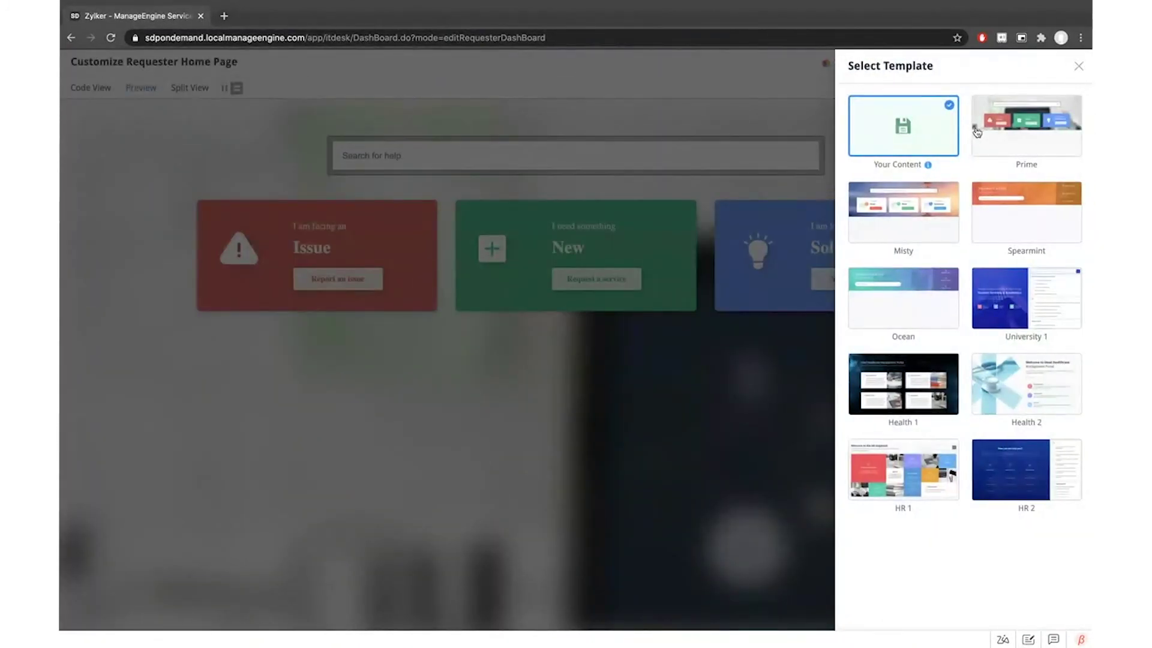
left_click(1034, 307)
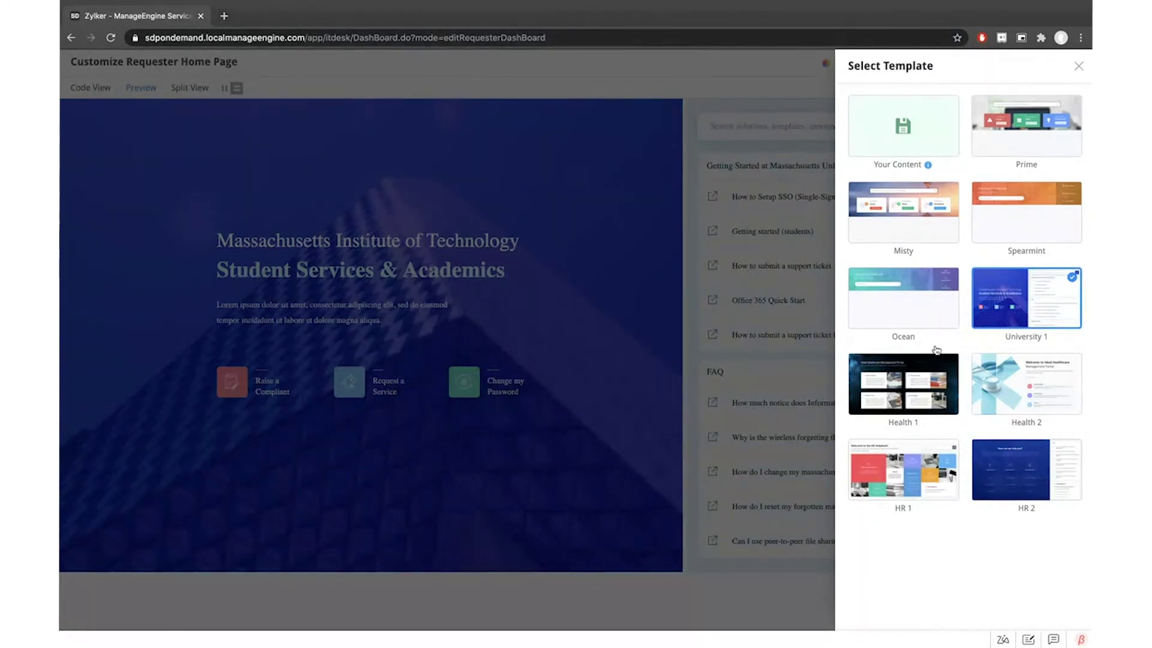
left_click(944, 144)
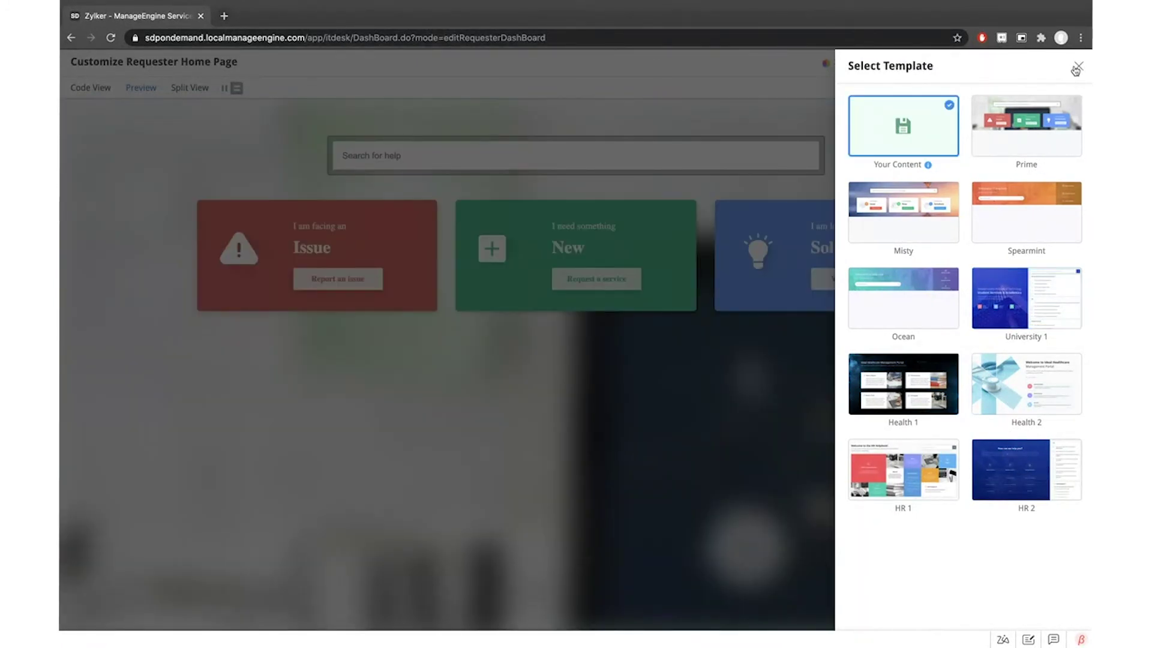
left_click(1078, 67)
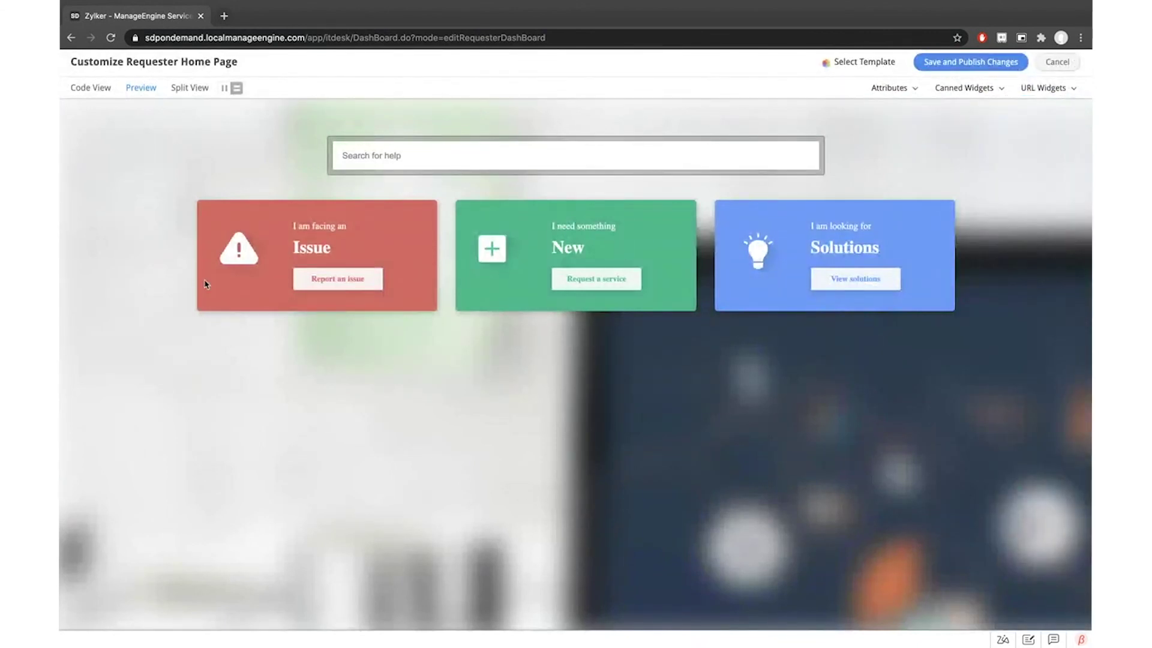
Replace the home page HTML with the custom template and preview it in Split View
left_click(89, 89)
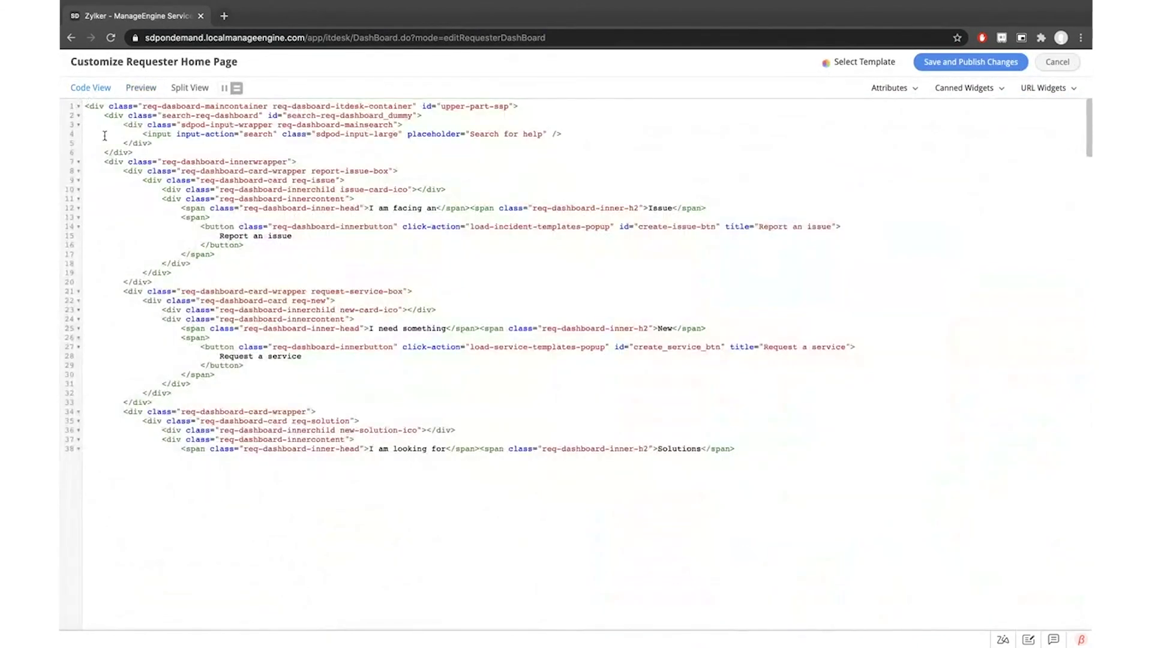
left_click(190, 88)
scroll(477, 188, "down", 4)
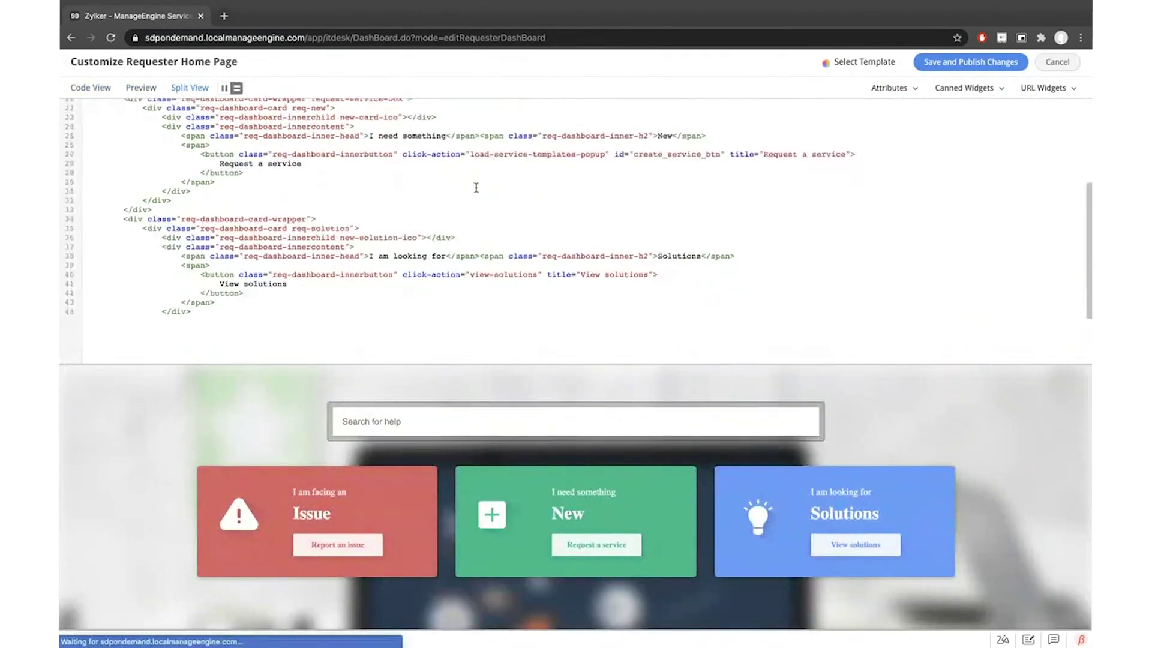
scroll(477, 187, "up", 4)
scroll(476, 188, "down", 5)
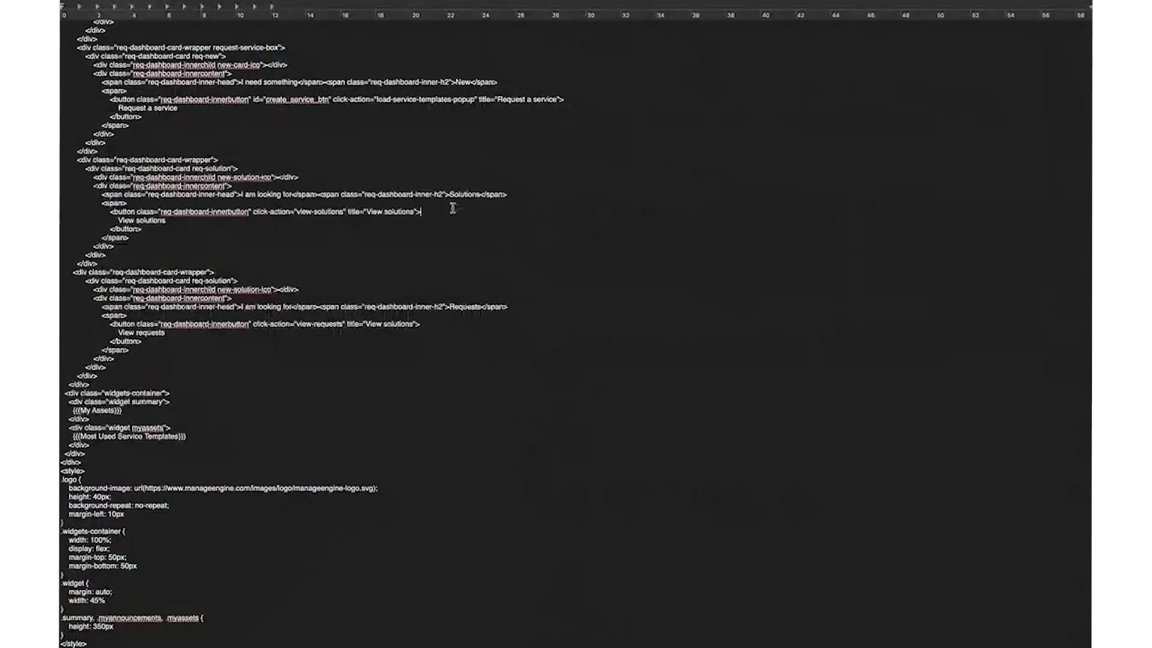
key("super+a")
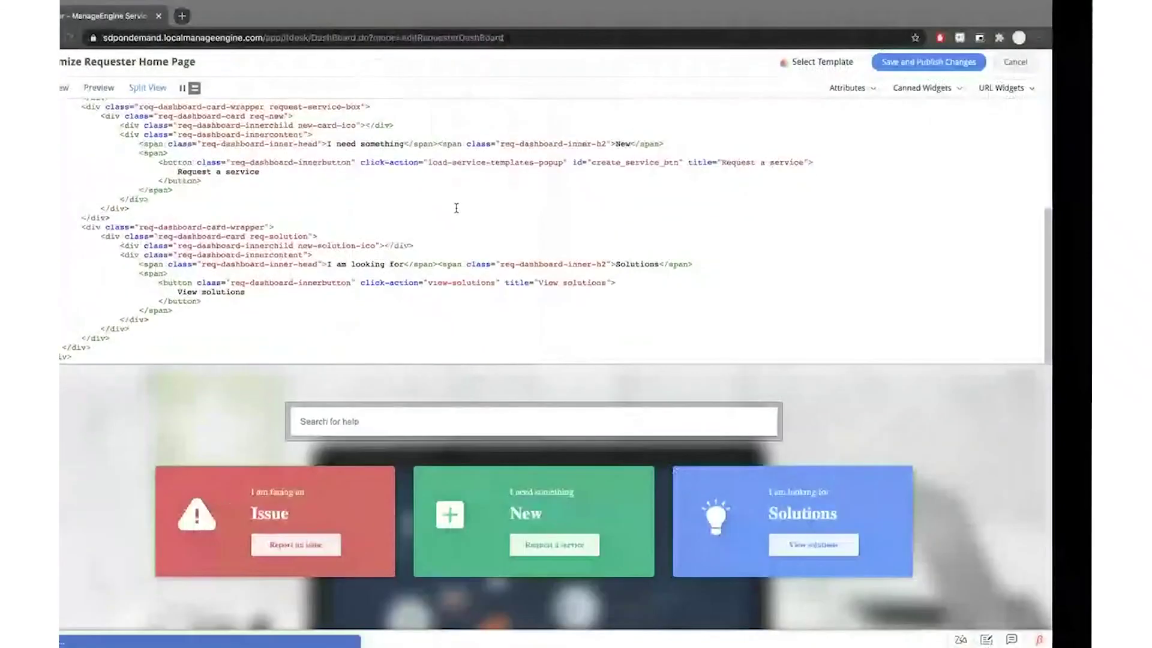
key("super+a")
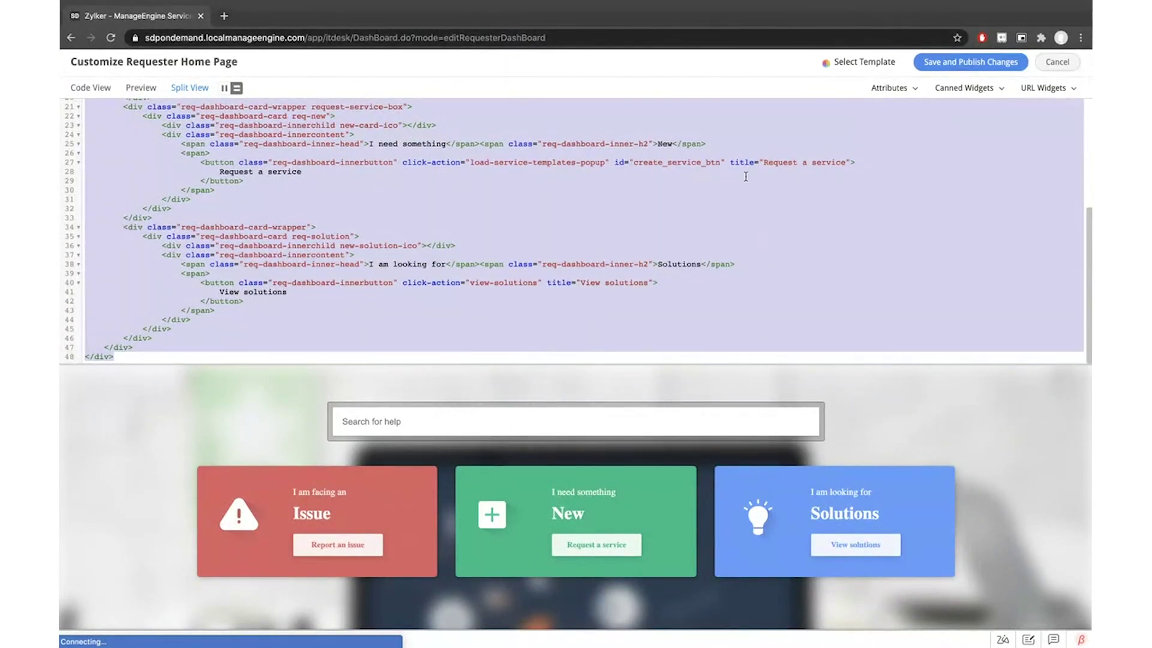
left_click(467, 242)
left_click(140, 88)
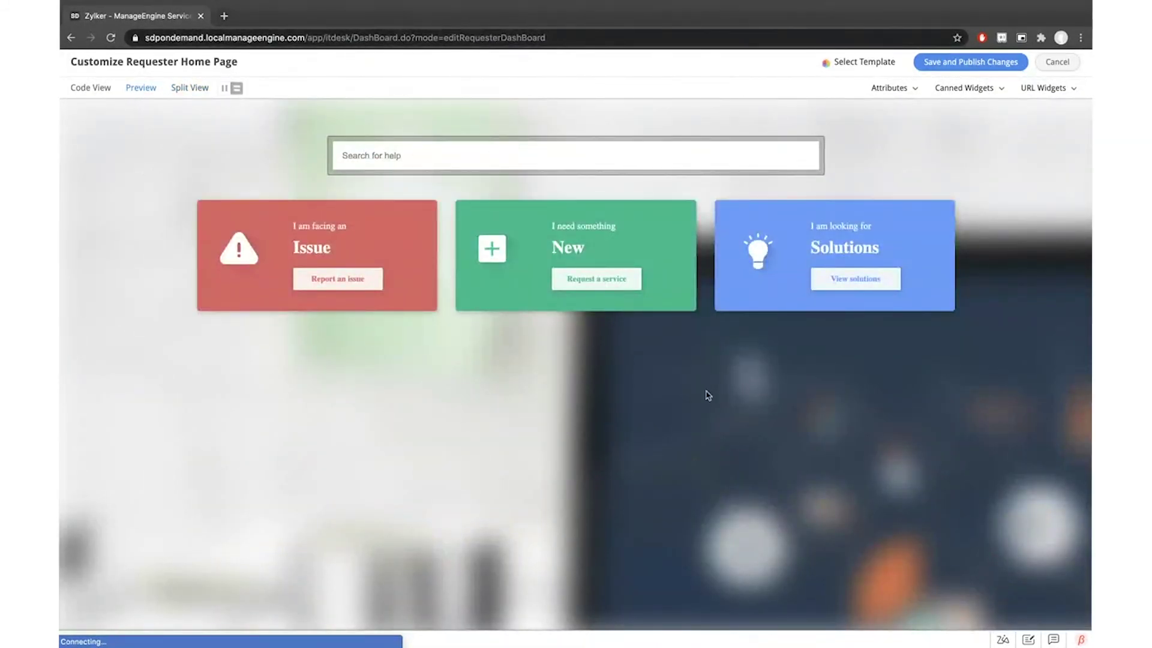
left_click(191, 88)
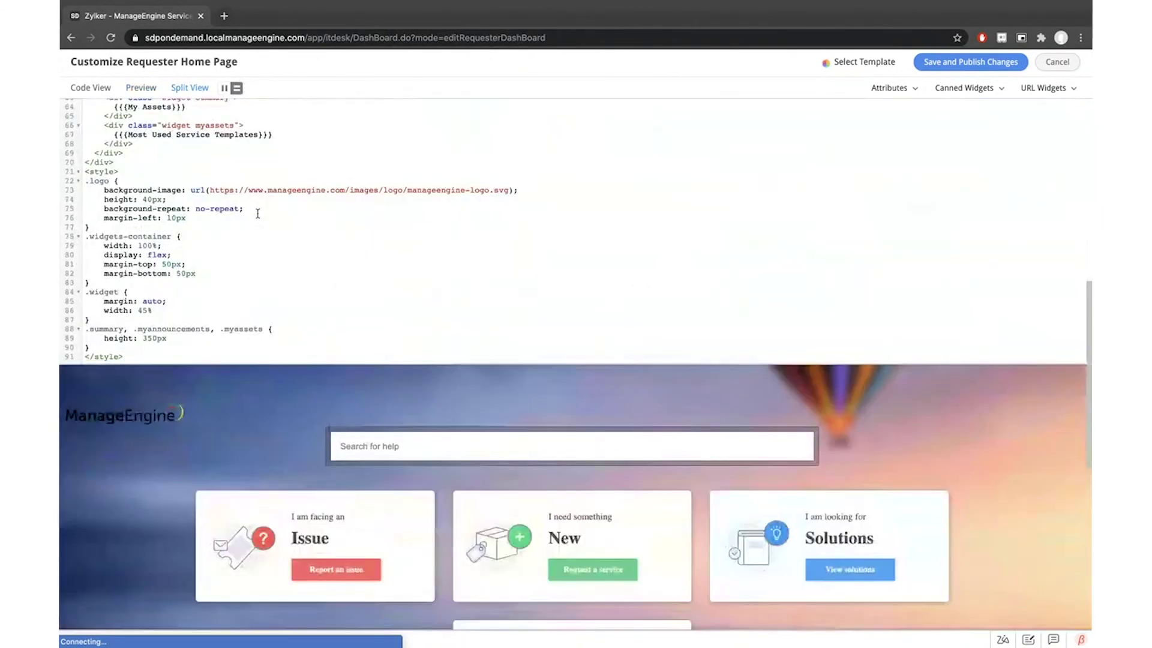
left_click(142, 87)
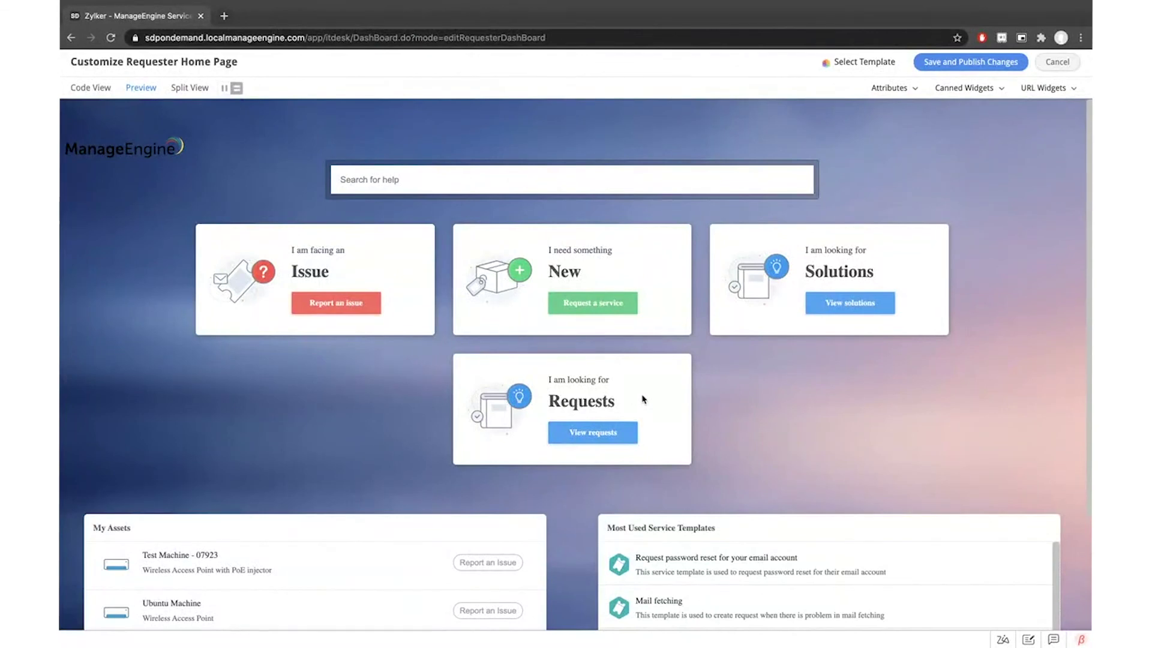
scroll(653, 408, "down", 3)
scroll(657, 410, "up", 3)
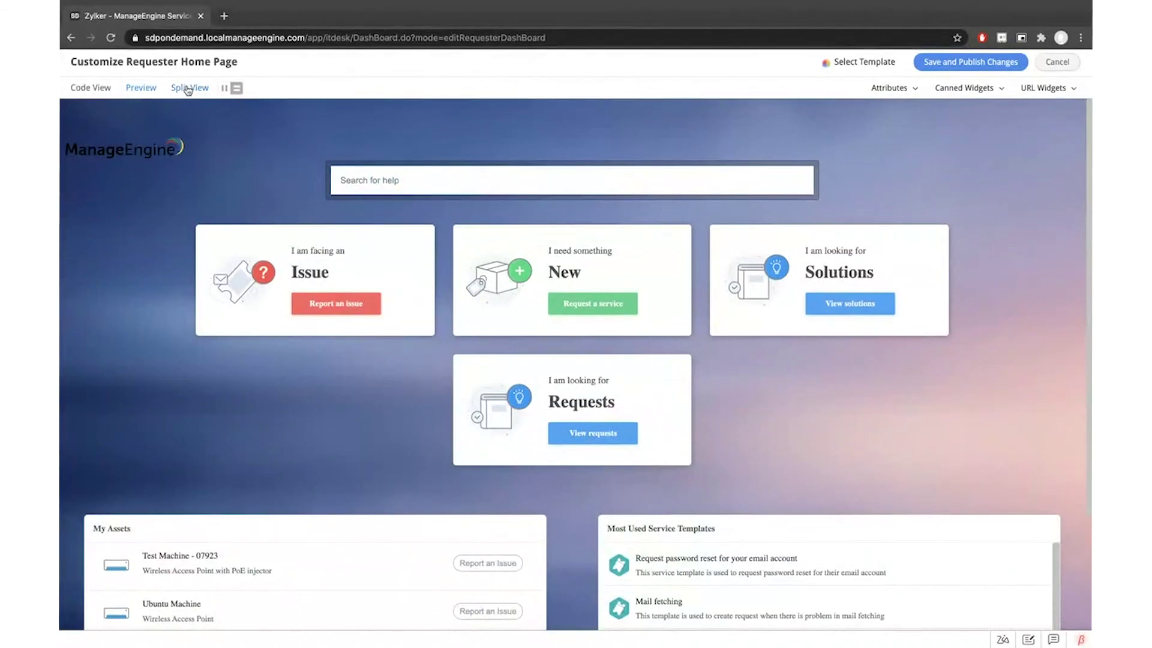
left_click(187, 89)
scroll(312, 246, "up", 3)
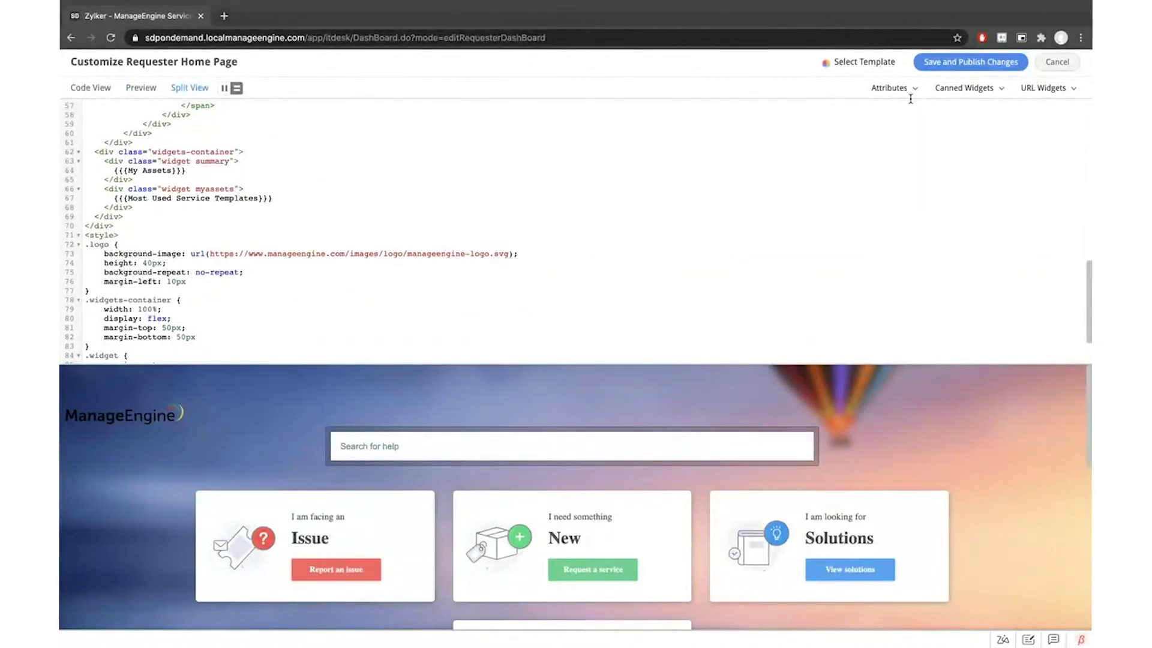
left_click(910, 90)
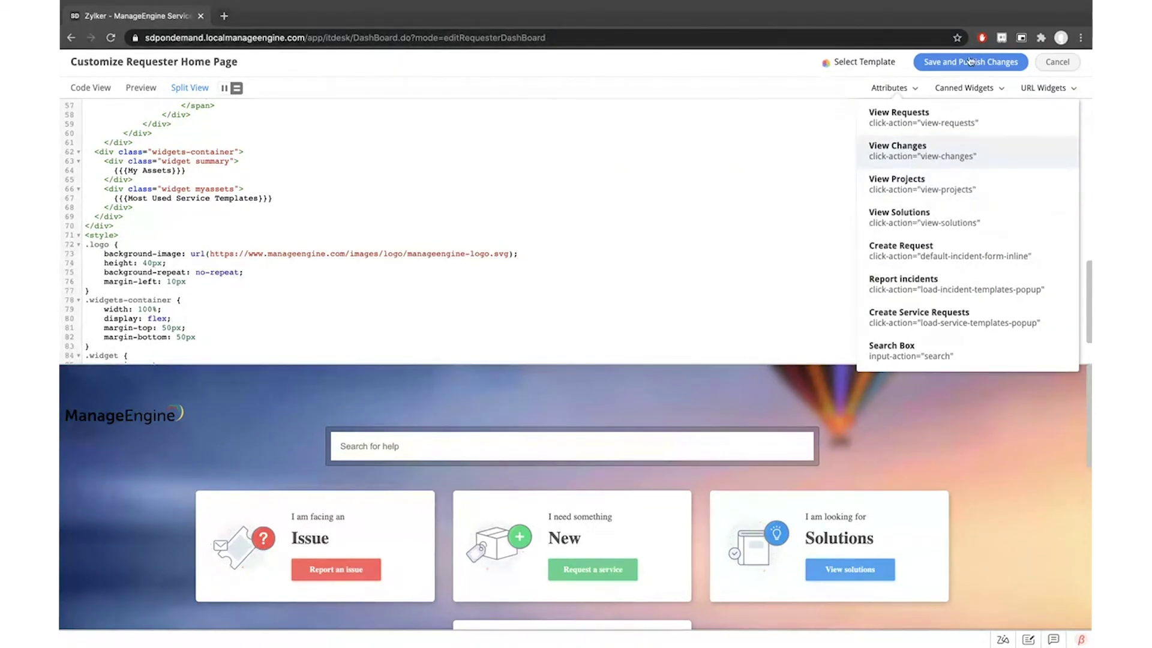
left_click(964, 88)
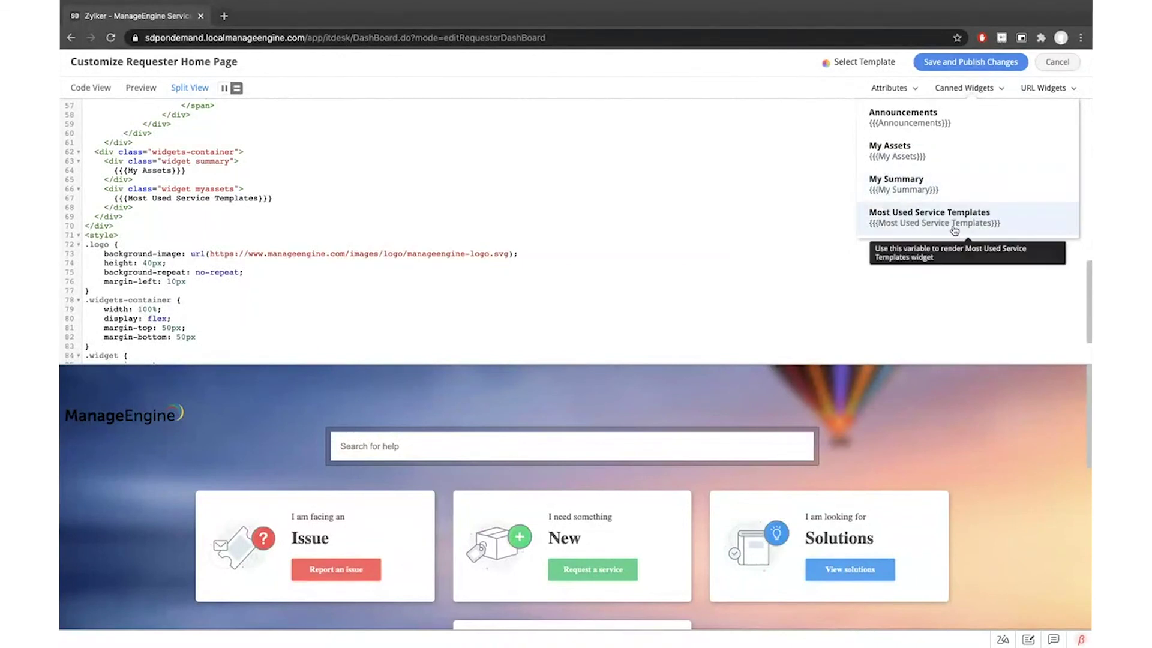
left_click(1043, 89)
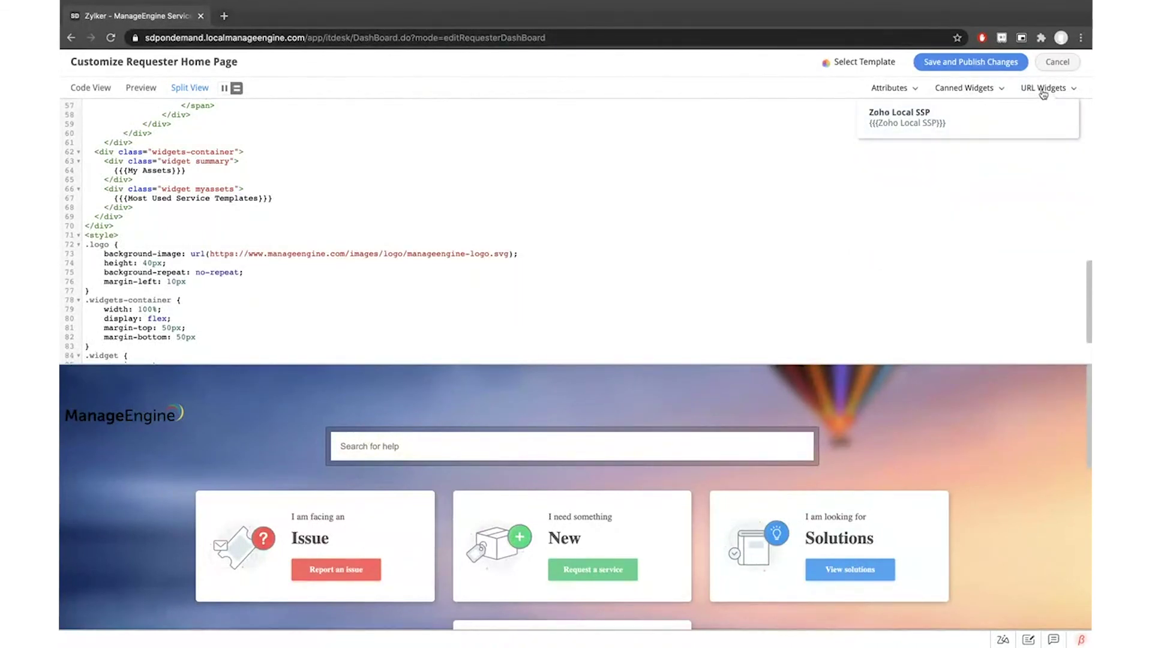
left_click(1045, 93)
left_click(1045, 91)
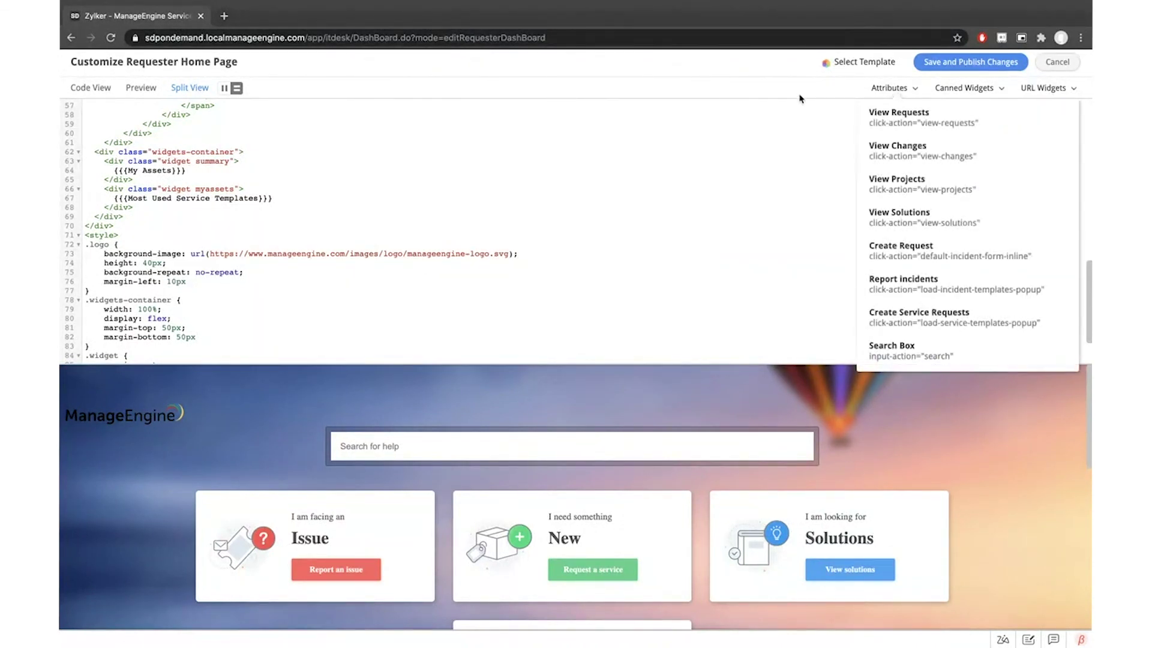
Change the first card's heading on line 13 to 'Report an Incident'
scroll(552, 272, "up", 3)
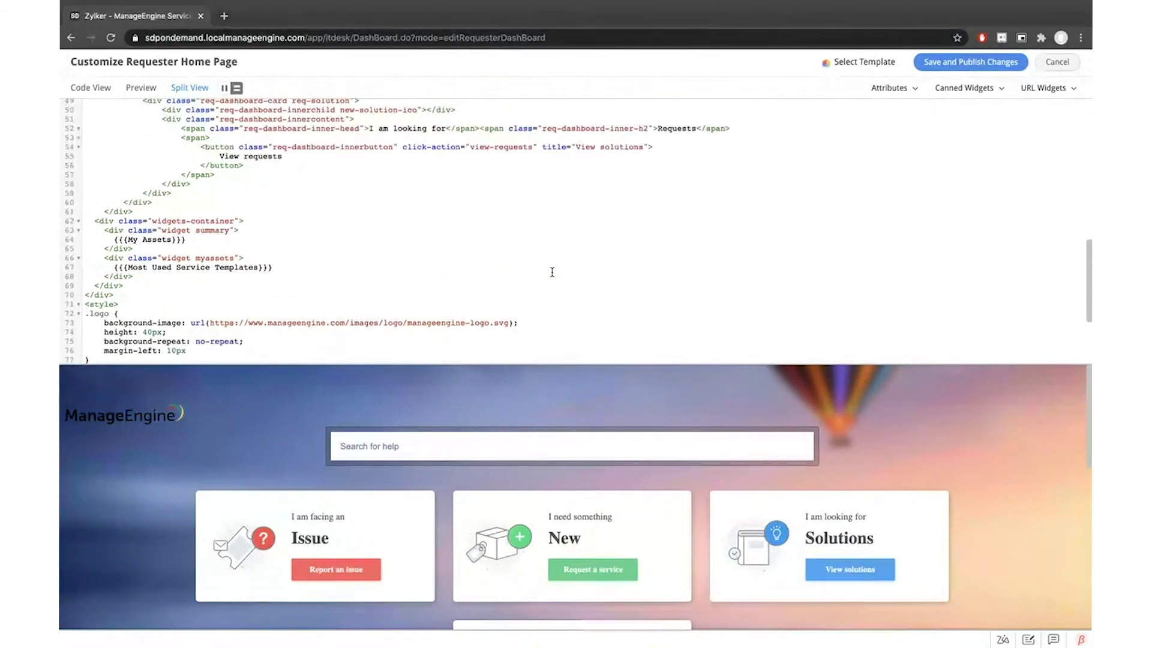
scroll(552, 272, "up", 6)
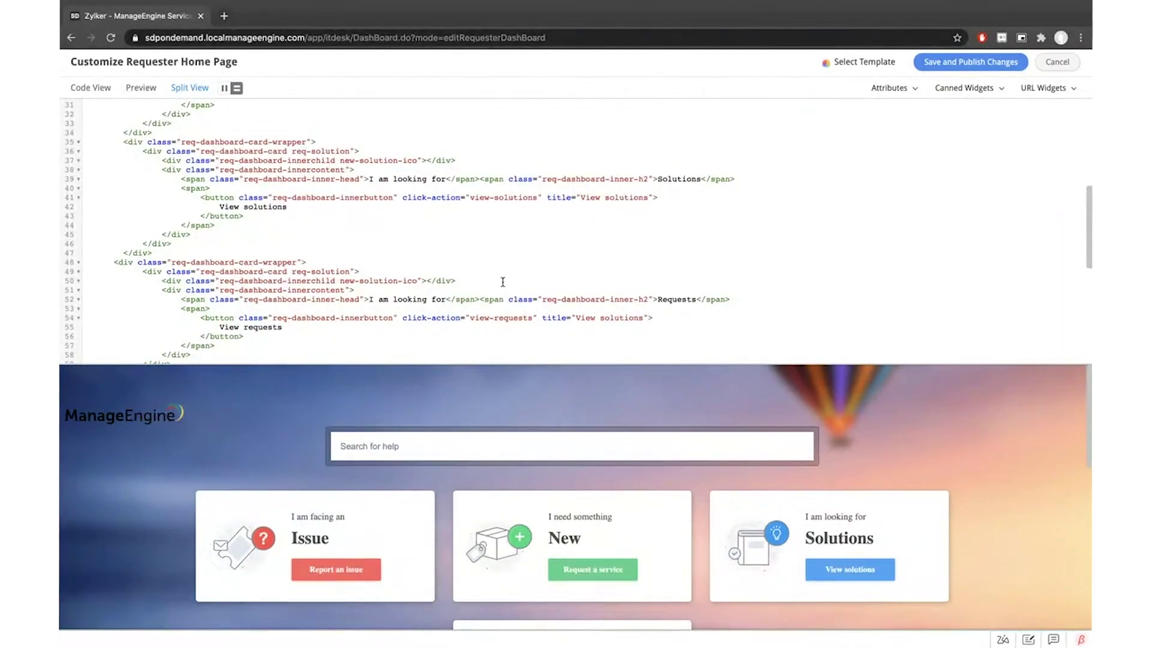
scroll(503, 282, "up", 8)
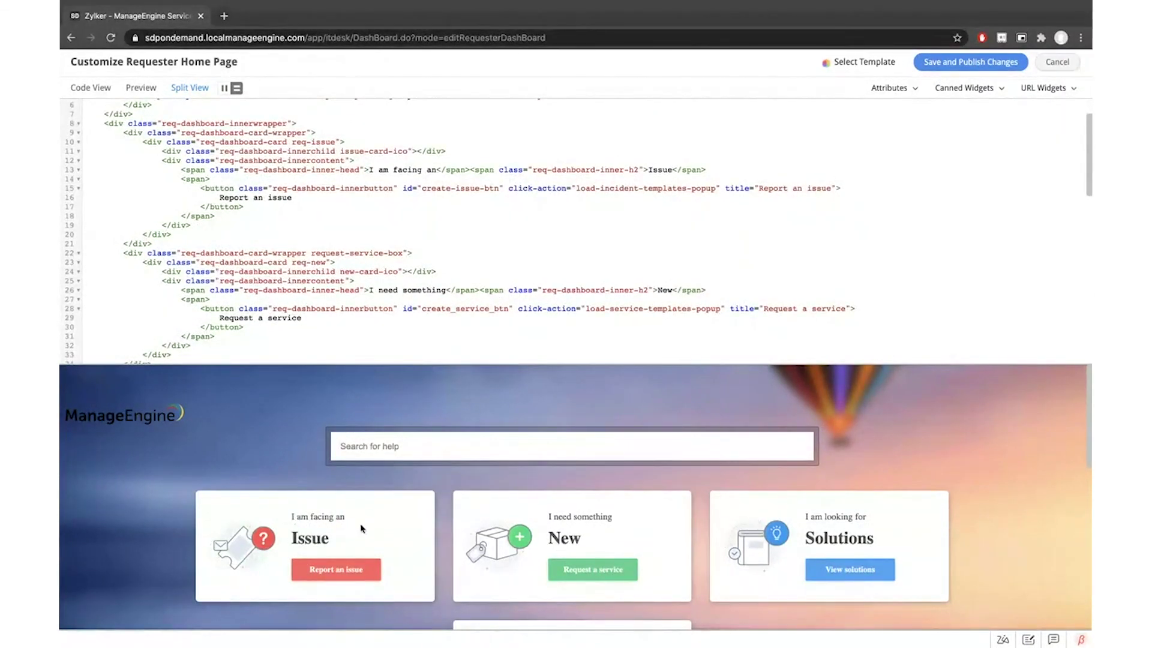
left_click_drag(436, 170, 364, 170)
type("REportin")
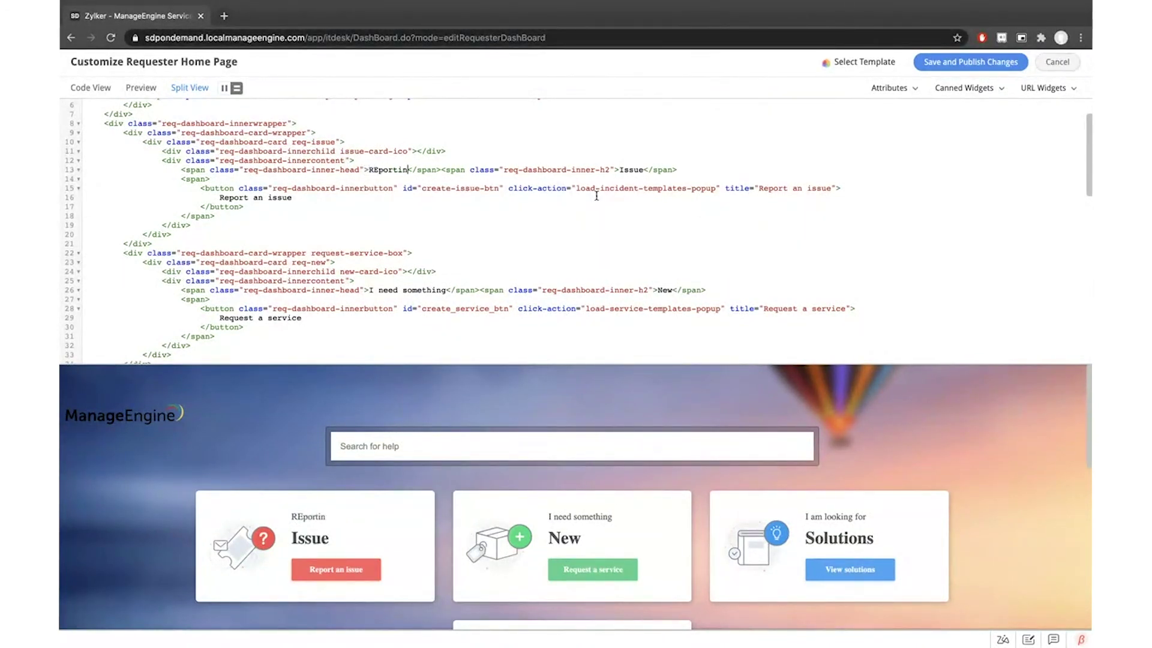
key("BackSpace")
key("BackSpace")
key("BackSpace")
key("BackSpace")
key("BackSpace")
key("BackSpace")
key("BackSpace")
type("eport an")
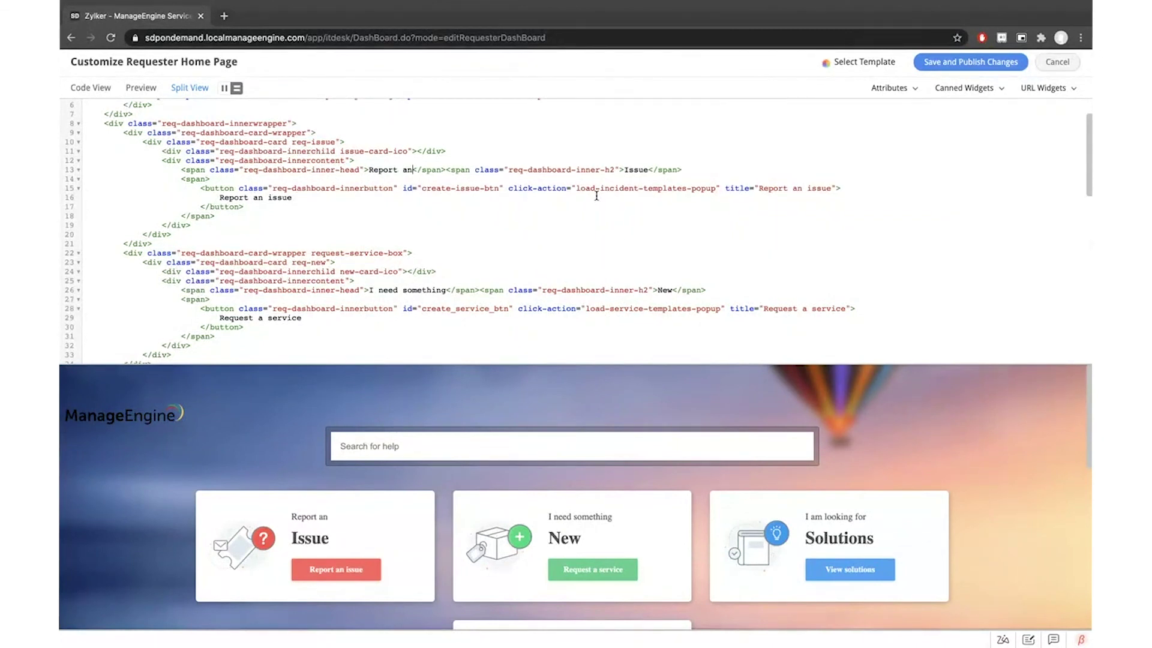
key("alt+Right")
key("alt+Right")
key("shift+alt+Right")
type("INcide")
key("BackSpace")
key("BackSpace")
key("BackSpace")
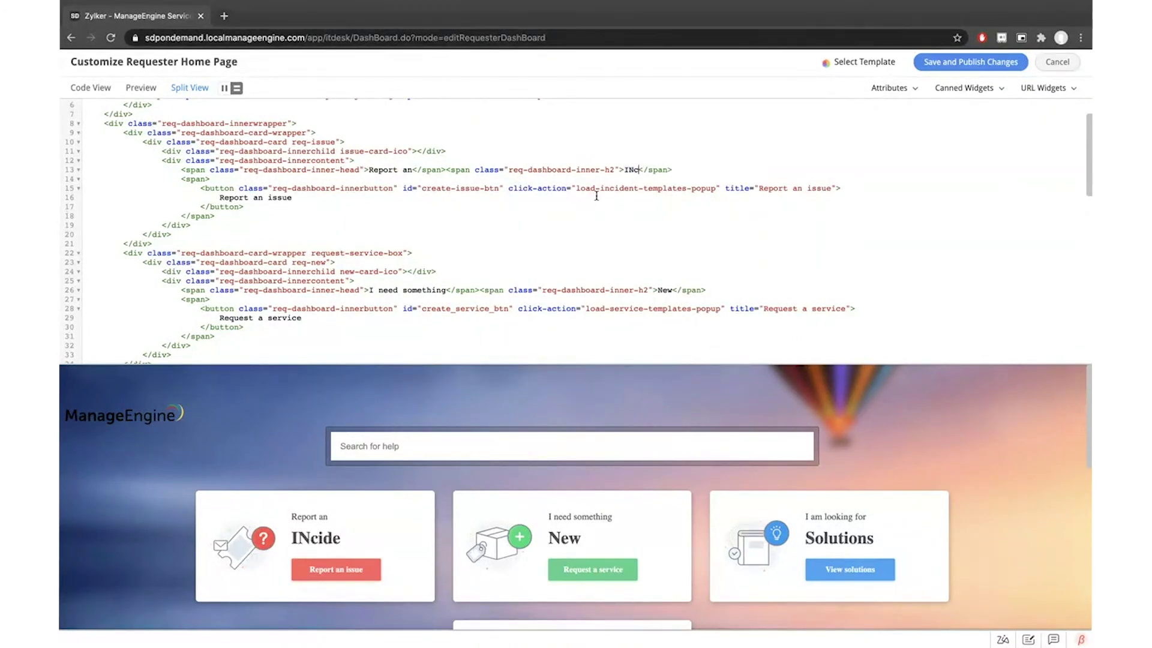
key("BackSpace")
key("BackSpace")
type("nciden")
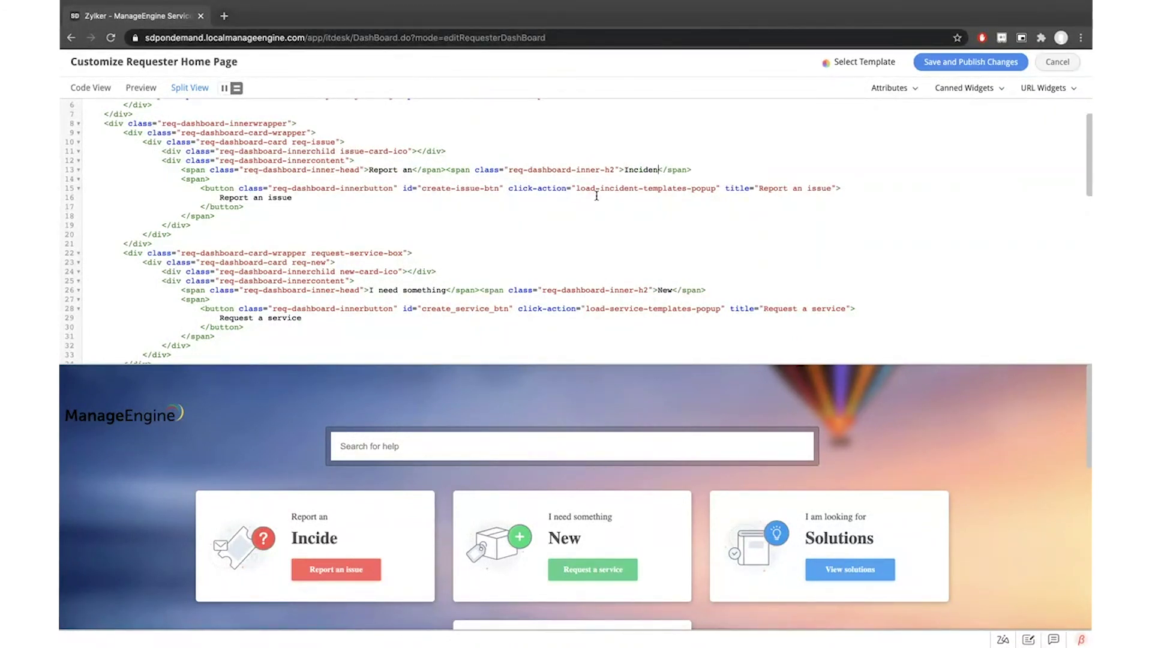
type("t")
Change the second card's heading on line 26 to 'Request for a Service'
left_click(524, 252)
left_click_drag(368, 290, 446, 290)
type("RE")
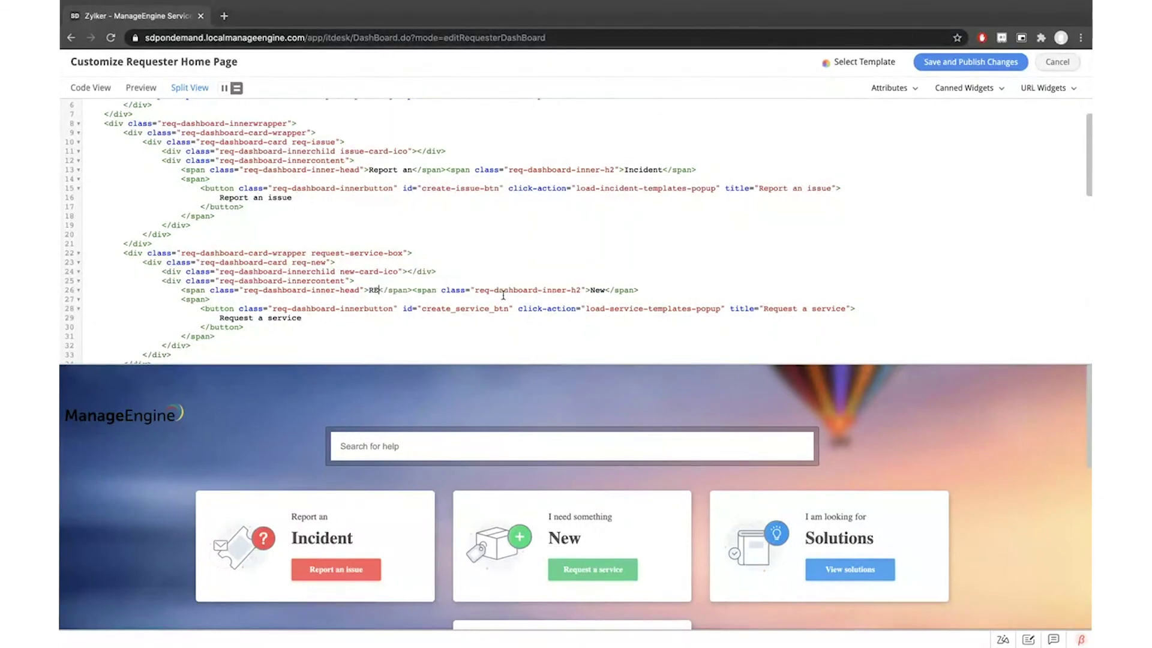
type("qu")
key("BackSpace")
key("BackSpace")
key("BackSpace")
type("ques")
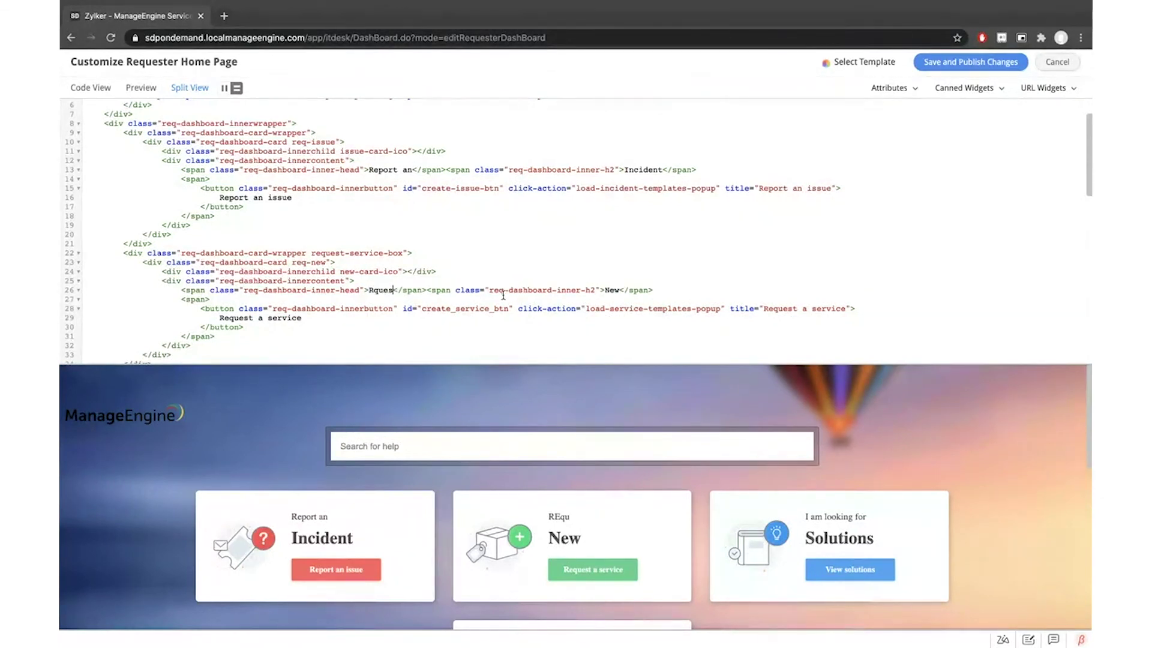
key("BackSpace")
key("BackSpace")
key("BackSpace")
key("BackSpace")
type("eques")
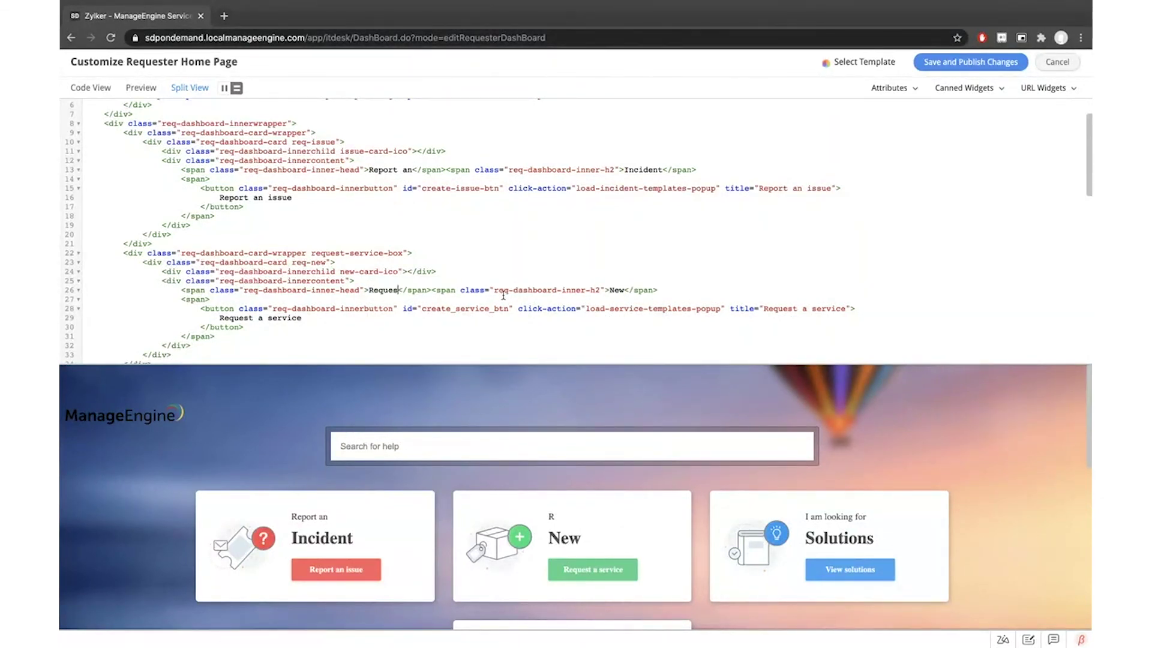
type("t for a")
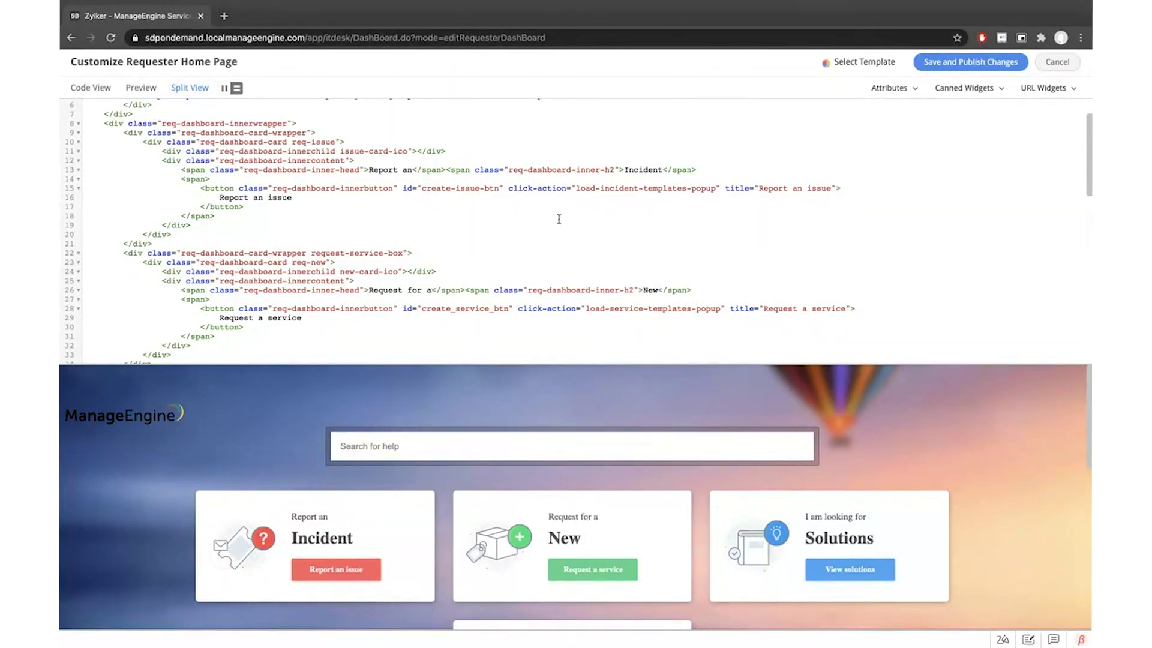
double_click(650, 291)
type("Service")
left_click(703, 249)
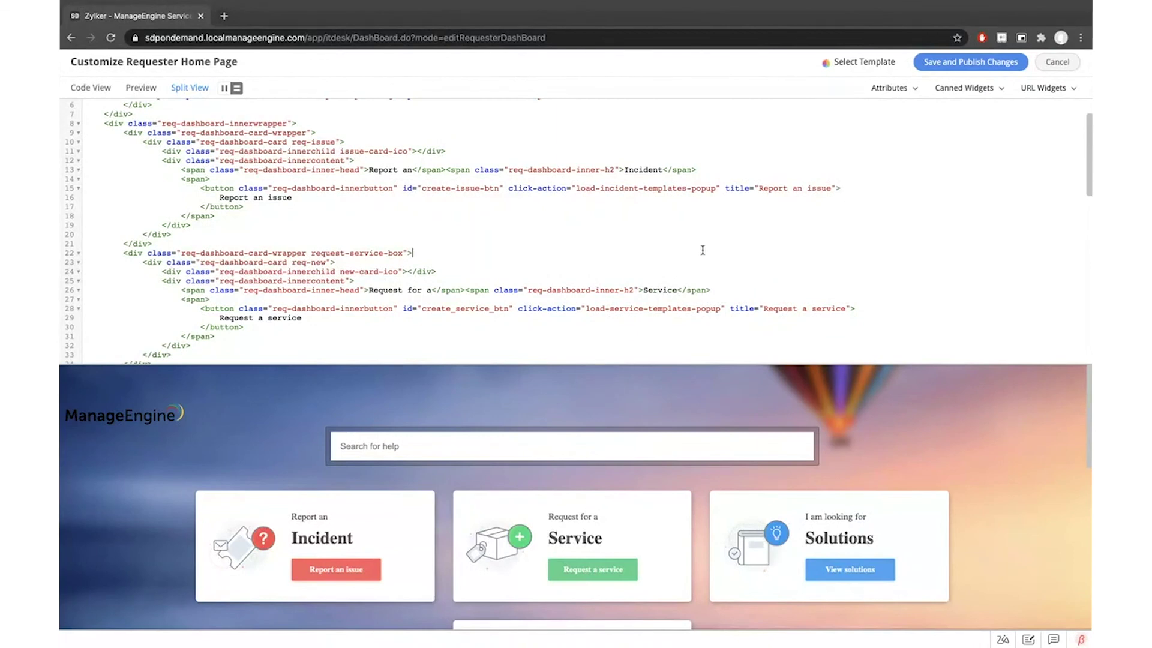
scroll(787, 300, "down", 5)
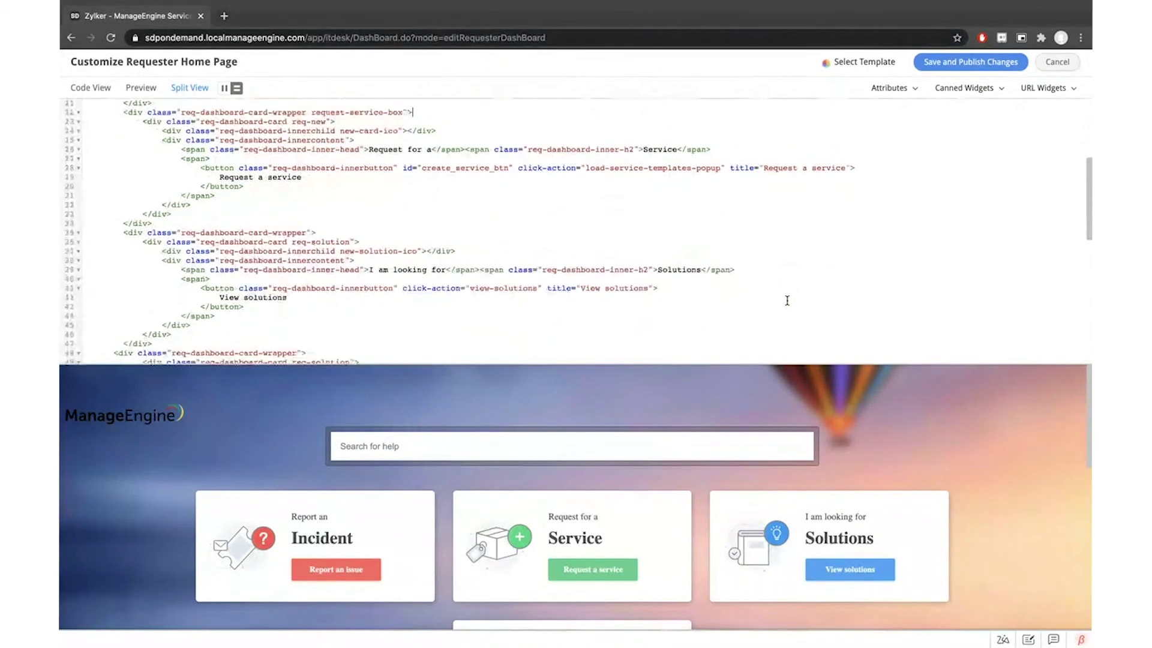
left_click_drag(656, 501, 645, 467)
scroll(646, 467, "down", 8)
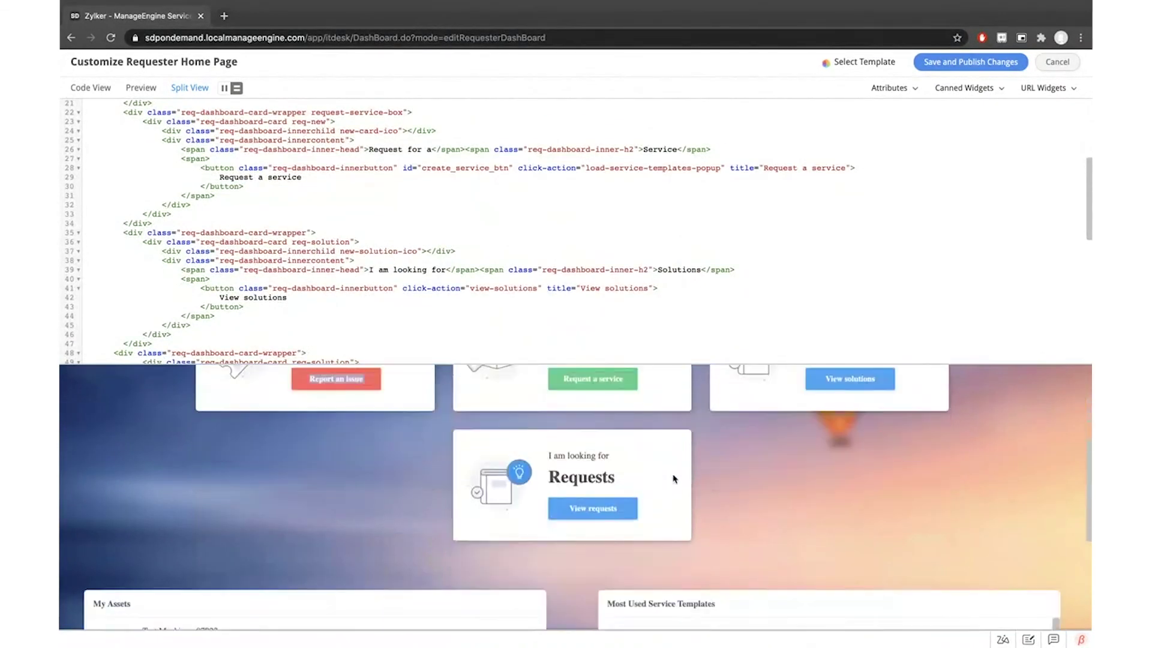
Save and publish the edited home page HTML template
scroll(864, 312, "up", 7)
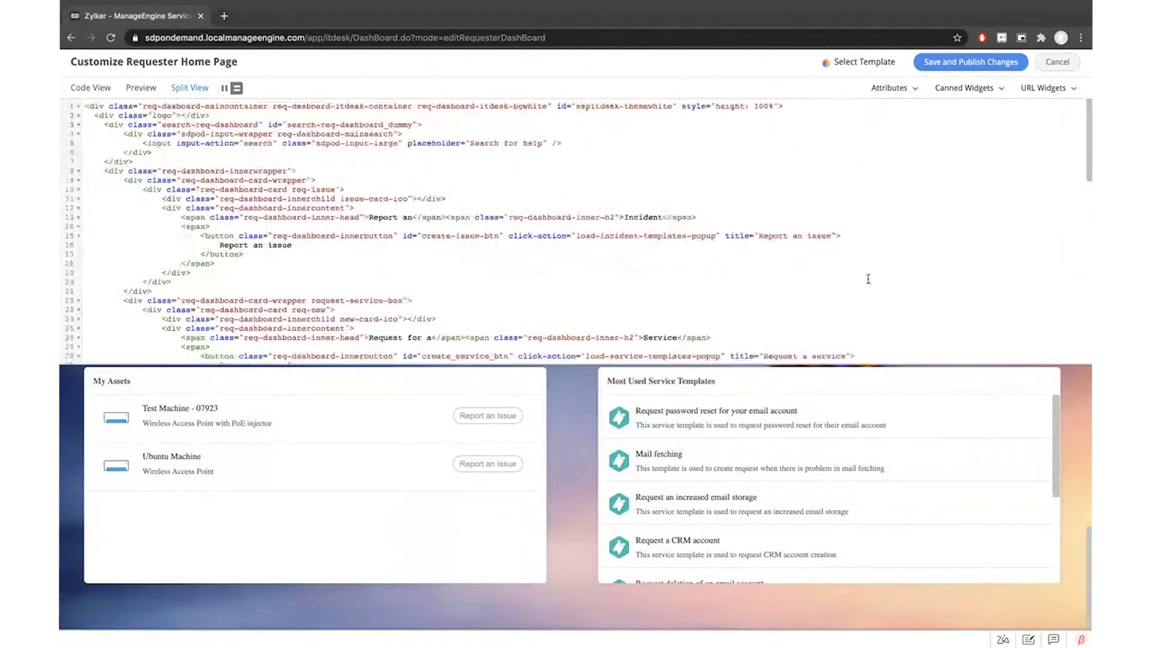
left_click(976, 62)
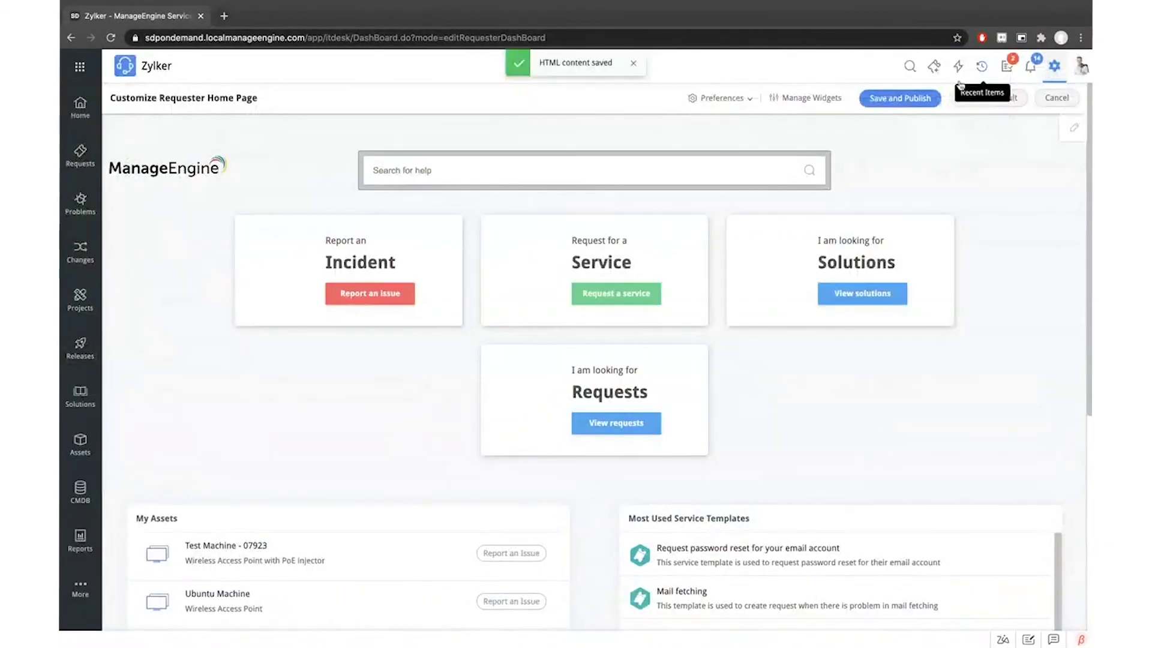
scroll(744, 273, "down", 3)
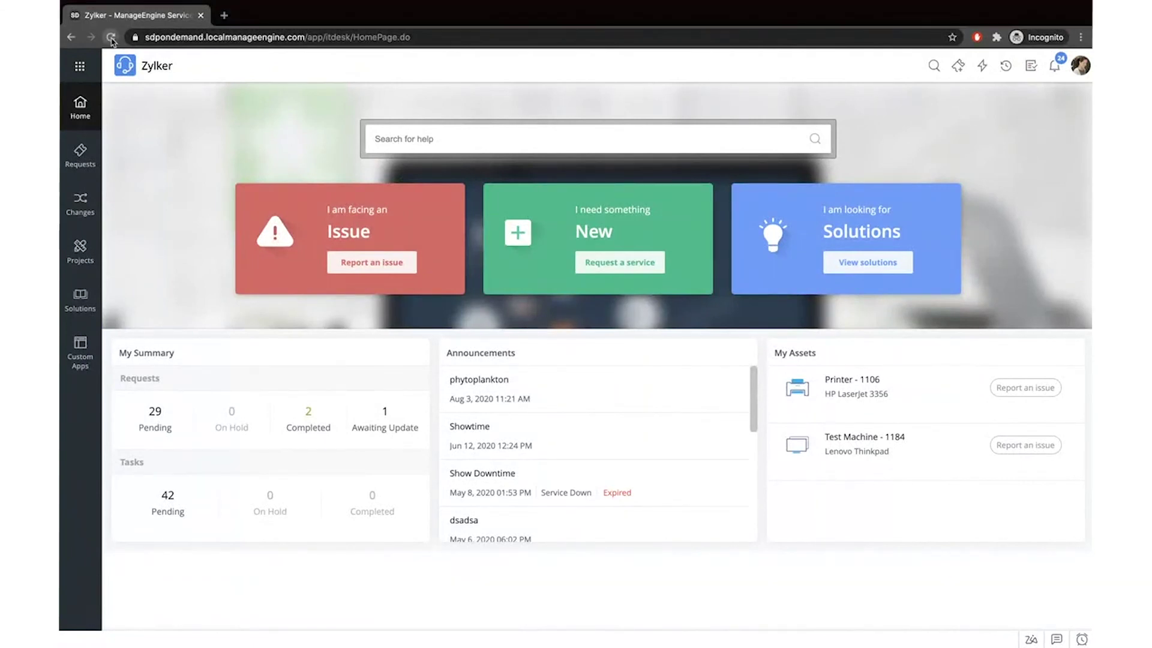
Reload the requester home page and review the new 'Report an Incident' and 'Request for a Service' cards
left_click(111, 39)
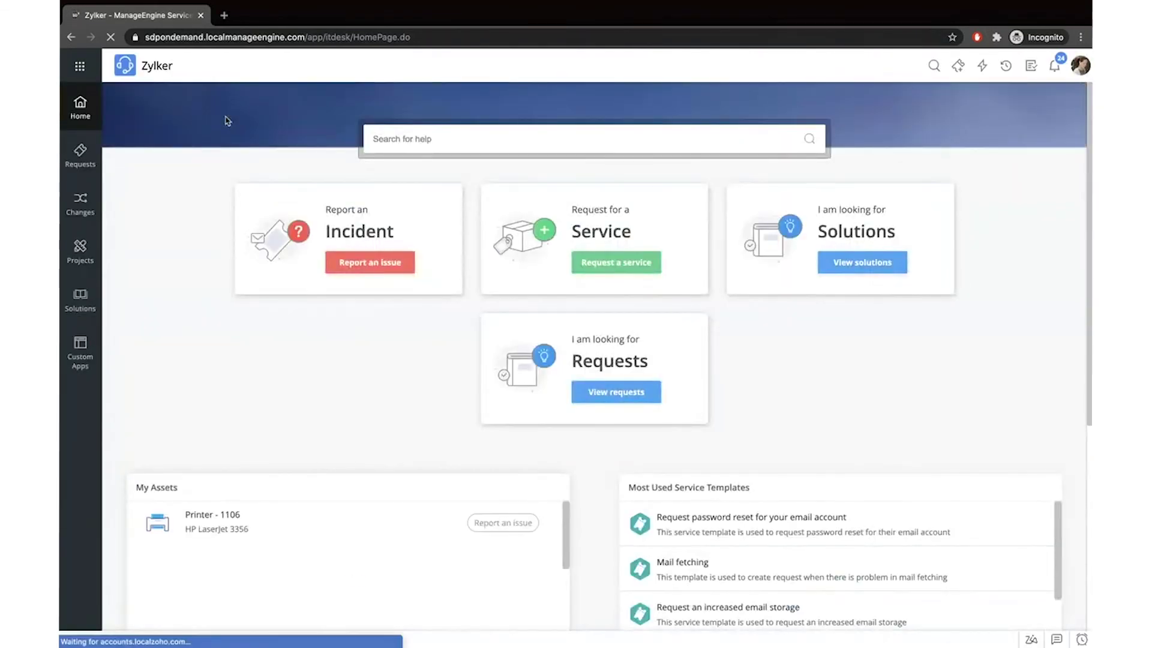
scroll(346, 170, "down", 3)
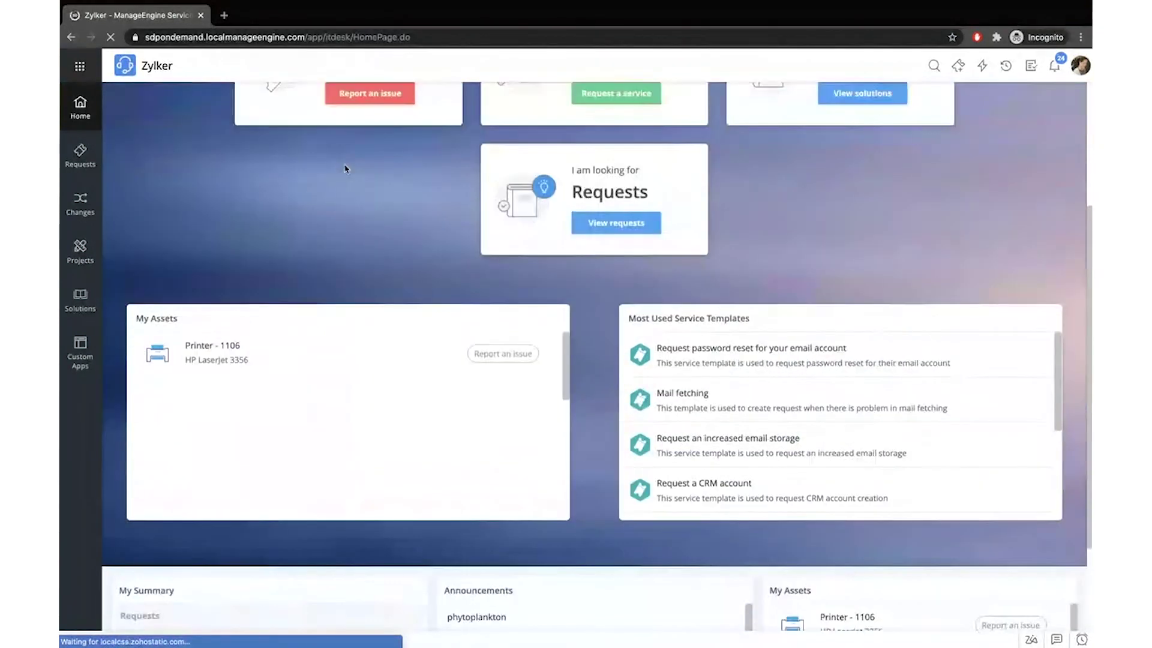
scroll(345, 169, "up", 1)
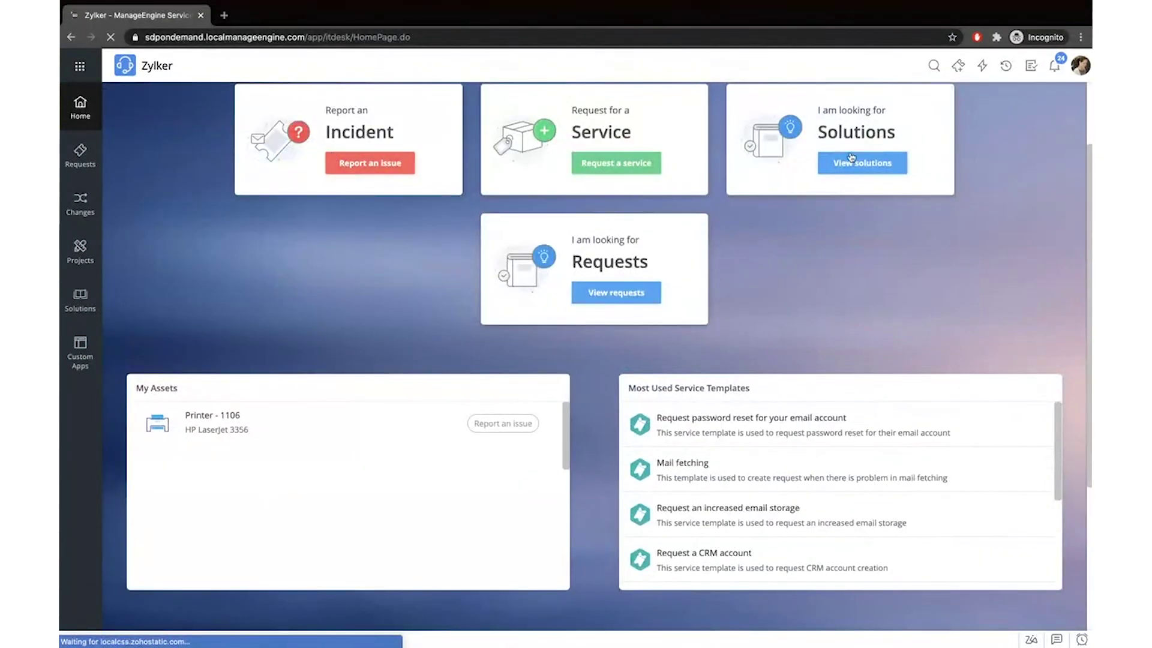
scroll(851, 157, "down", 3)
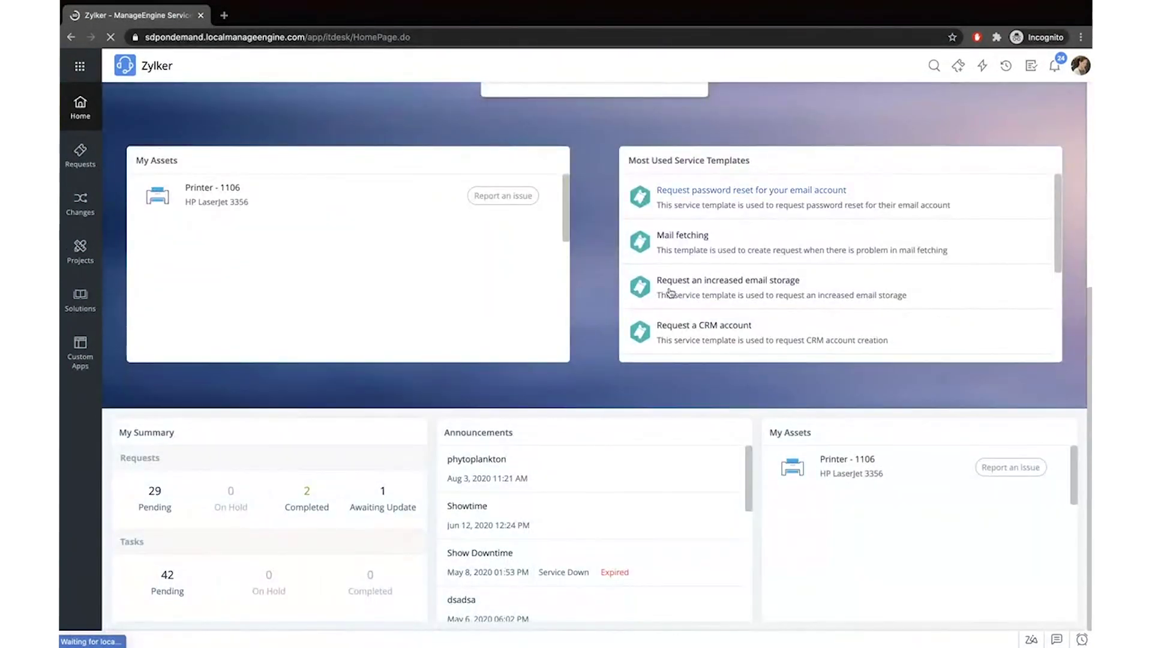
scroll(368, 282, "down", 3)
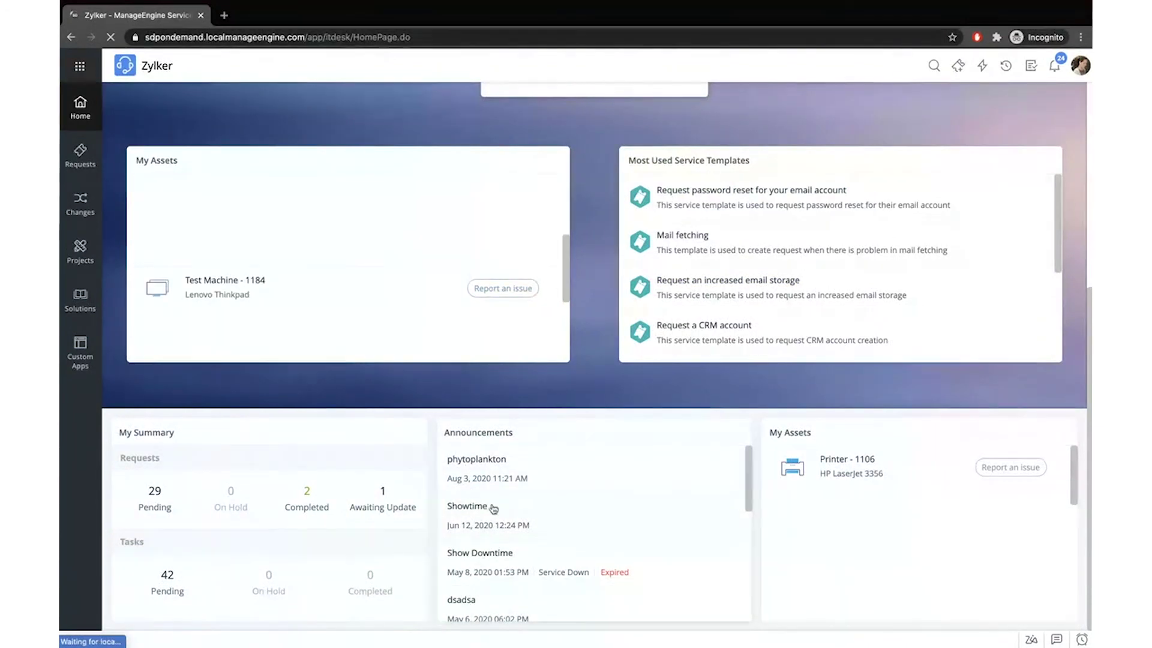
scroll(693, 507, "up", 5)
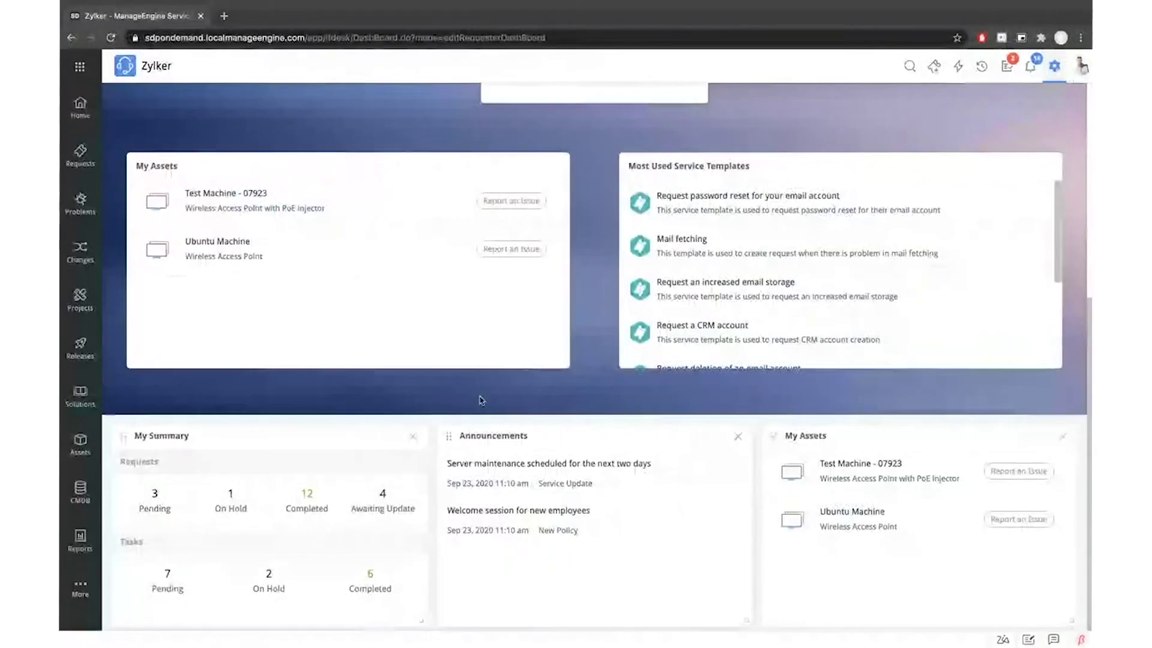
scroll(507, 401, "up", 5)
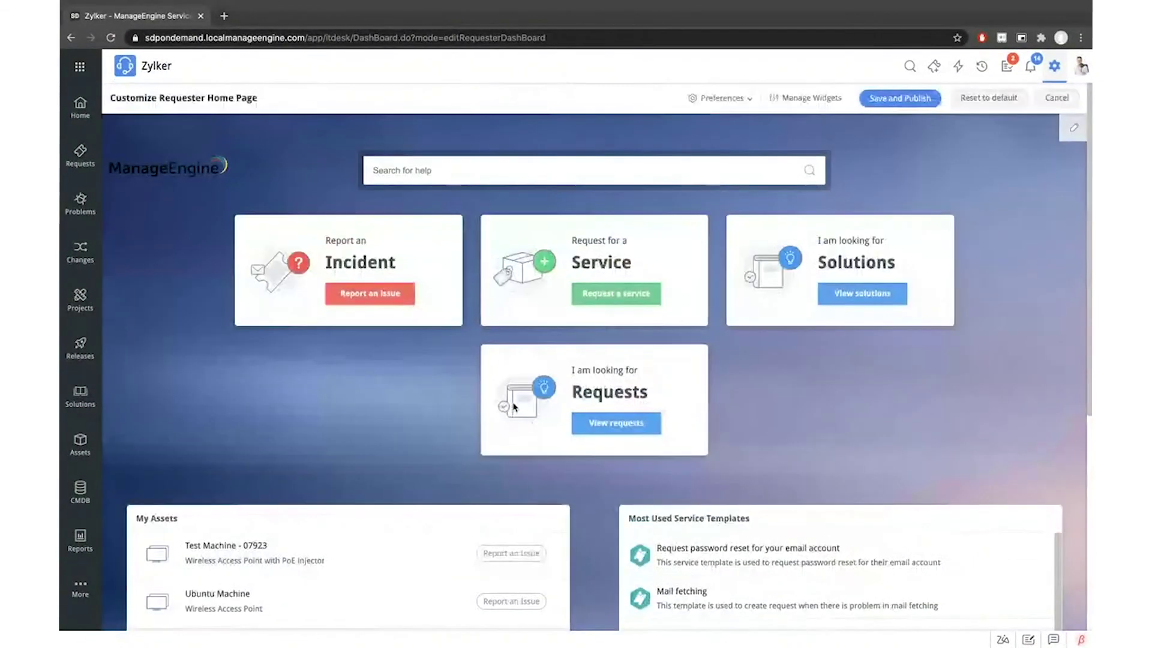